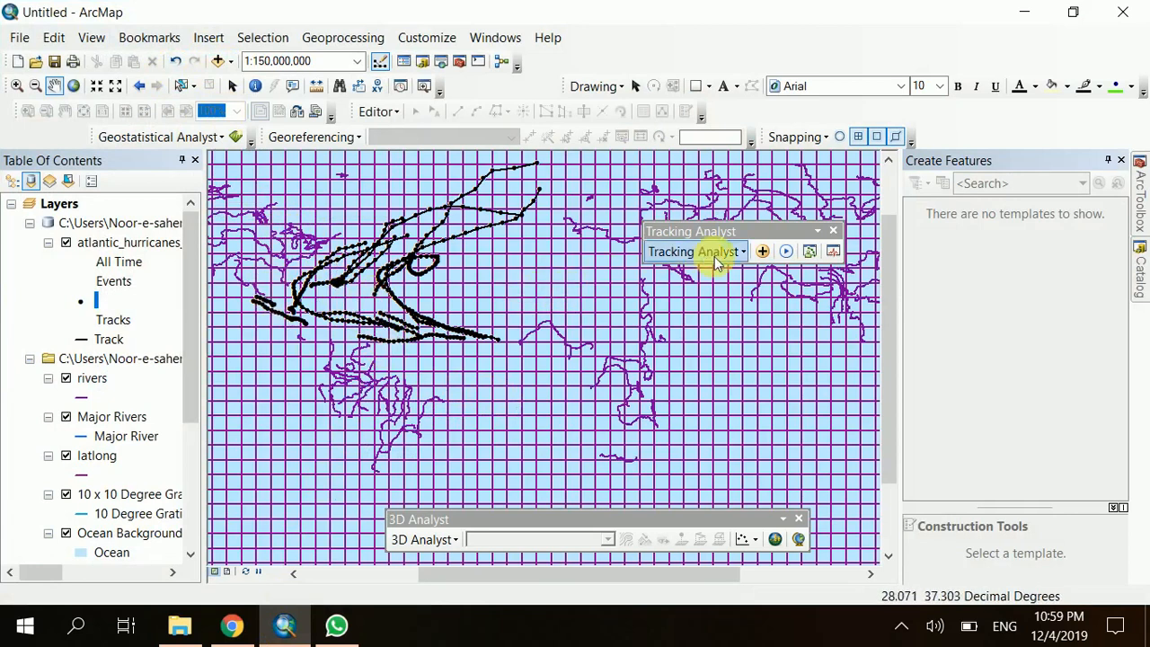
right_click(806, 37)
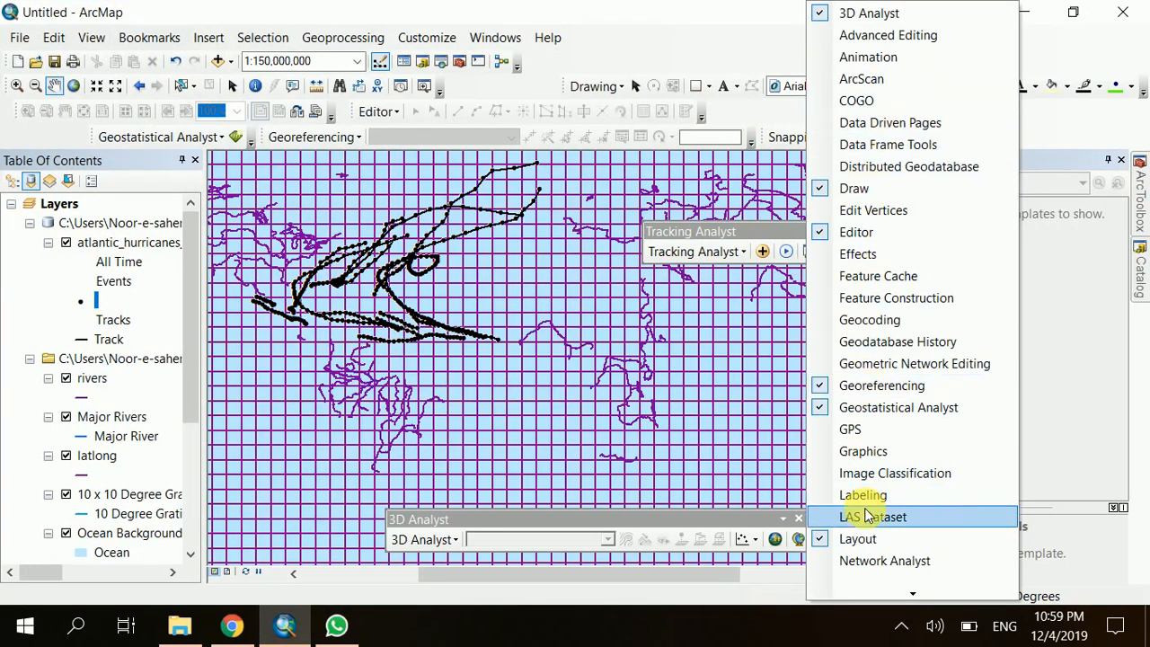
scroll(872, 548, down, 4)
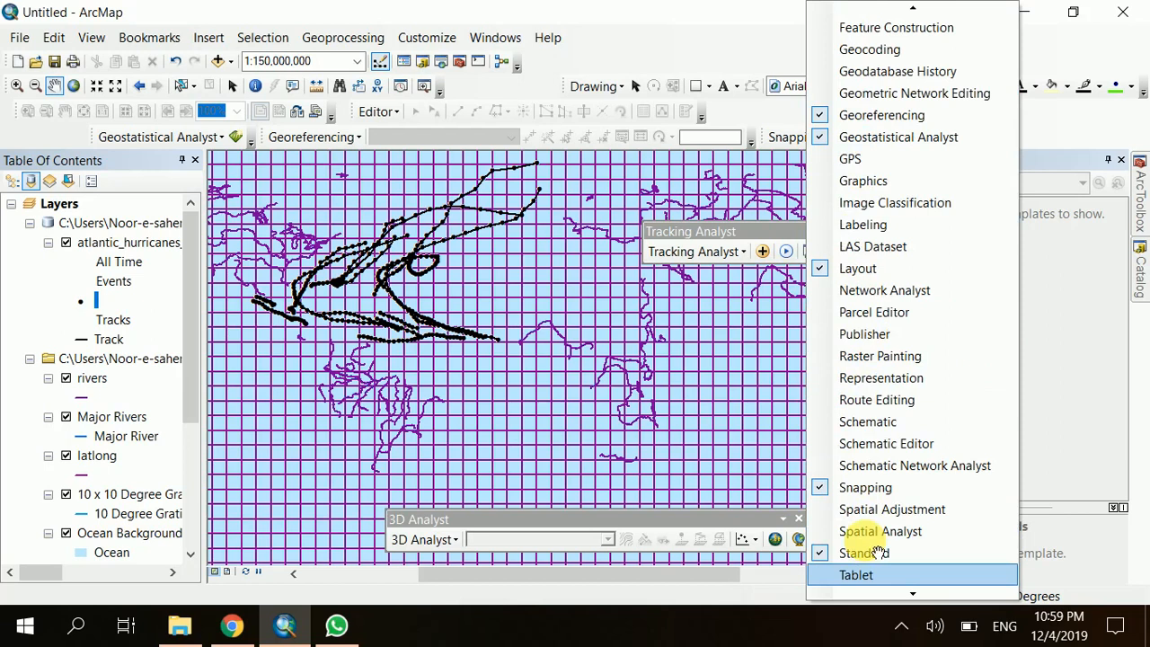
scroll(907, 586, down, 3)
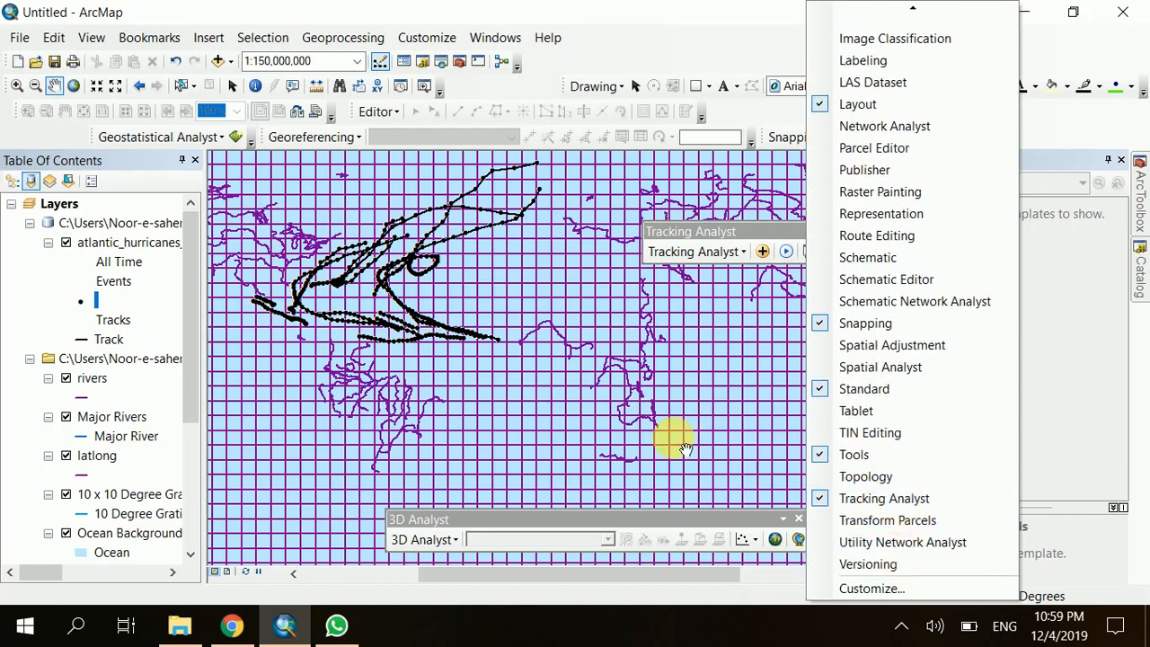
click(680, 329)
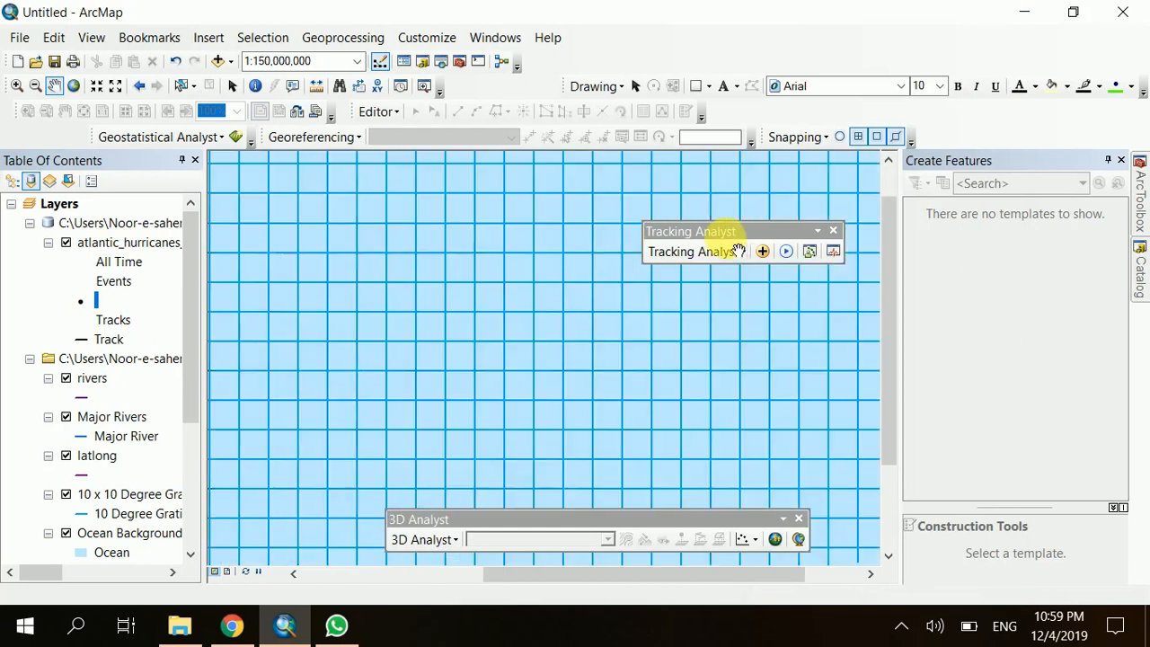
drag(315, 315, 416, 315)
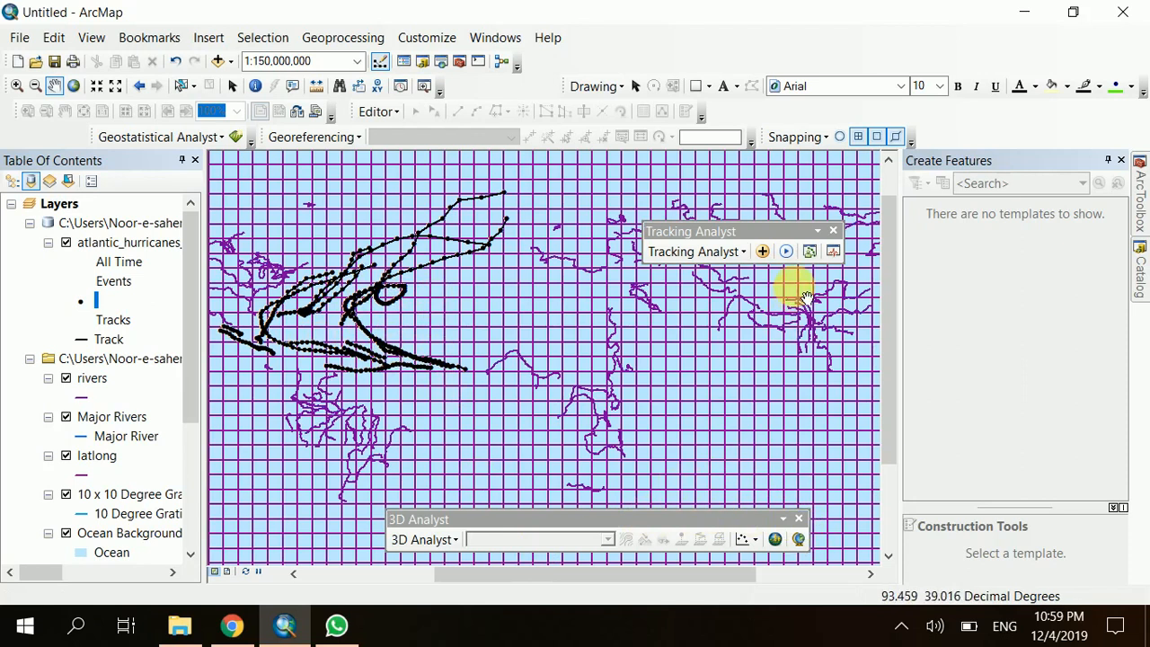
right_click(855, 57)
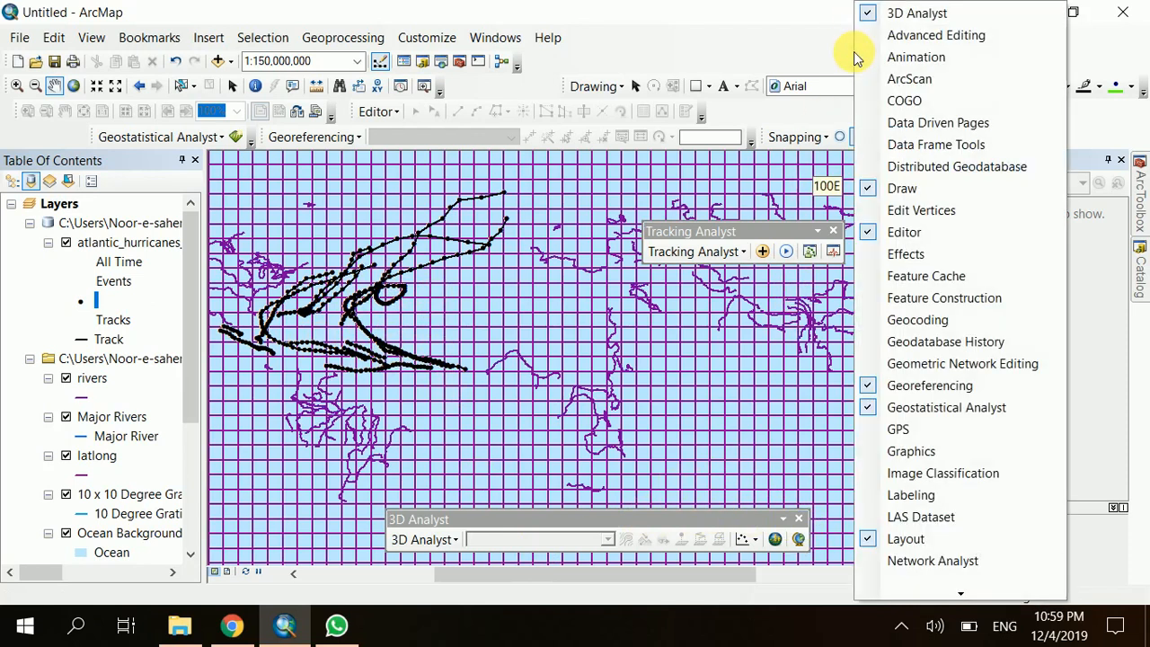
click(777, 42)
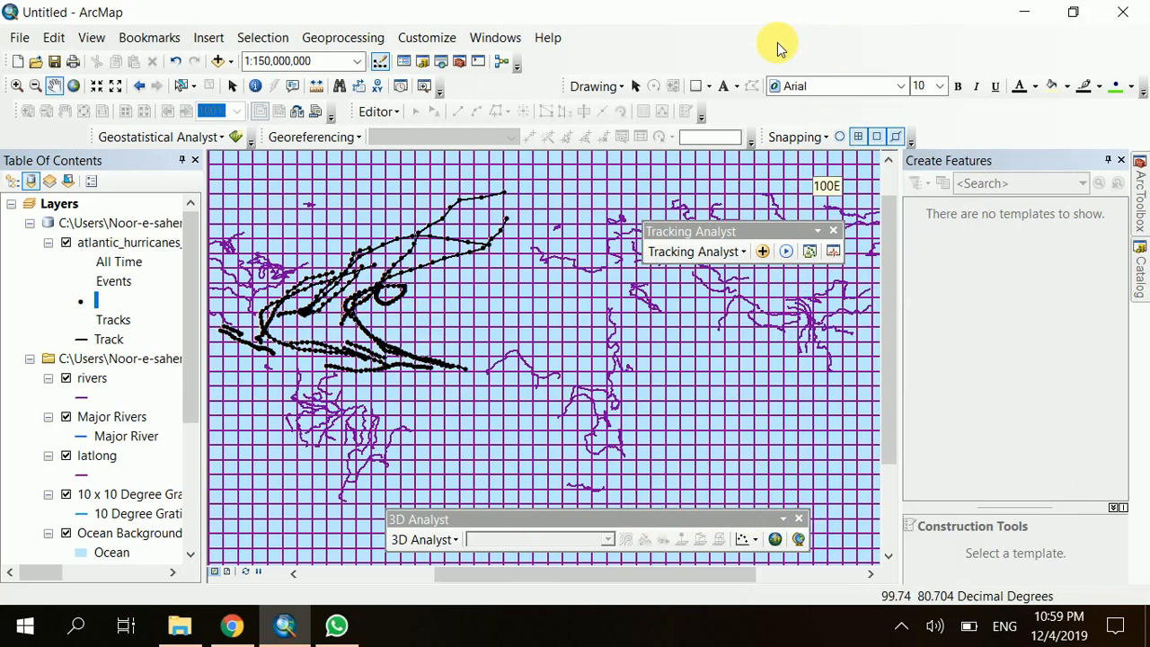
Close the floating 3D Analyst toolbar
click(798, 519)
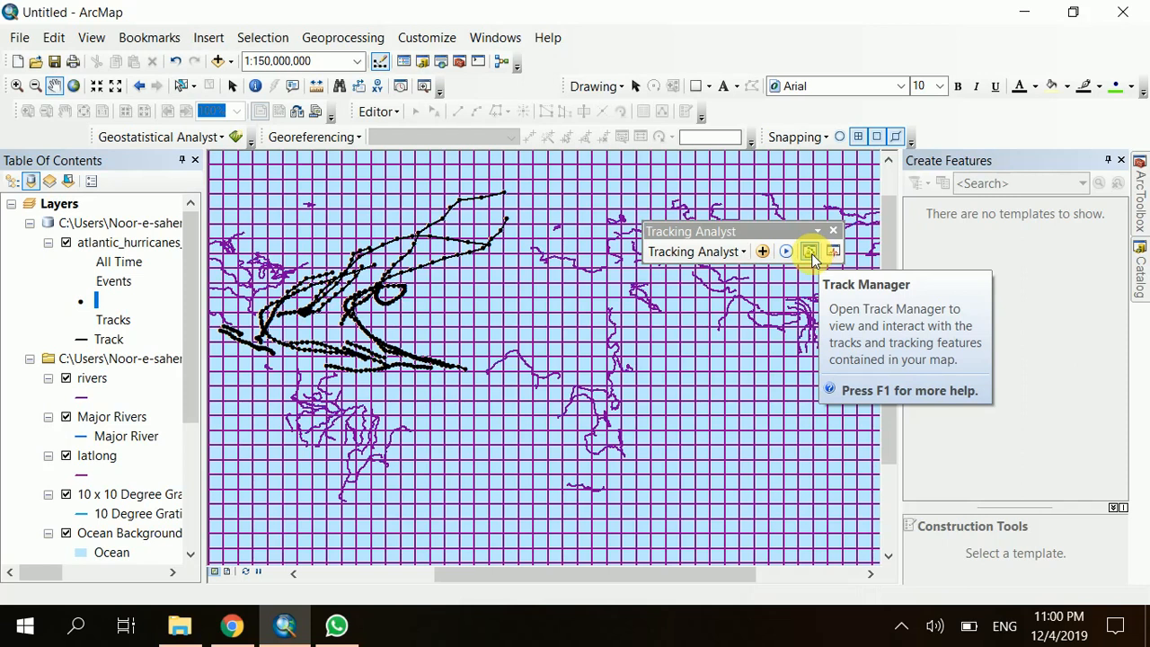
Examine the tracks listed under atlantic_hurricanes_2000 in the Track Manager, and the contents of the Tracking Services Monitor
click(810, 252)
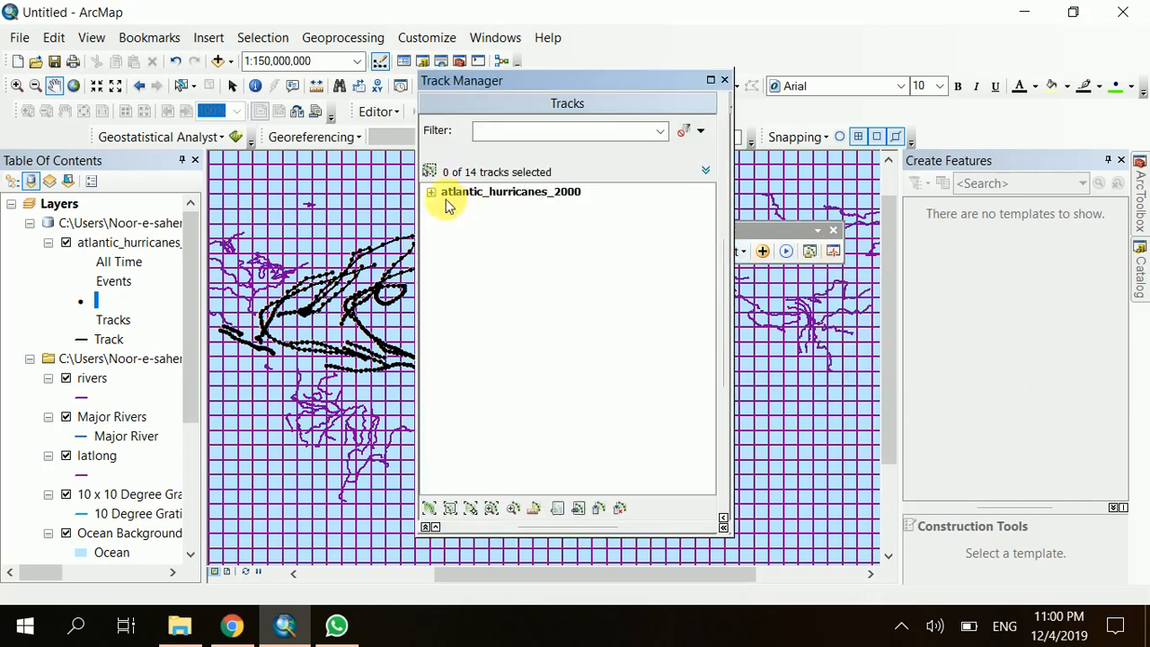
click(433, 192)
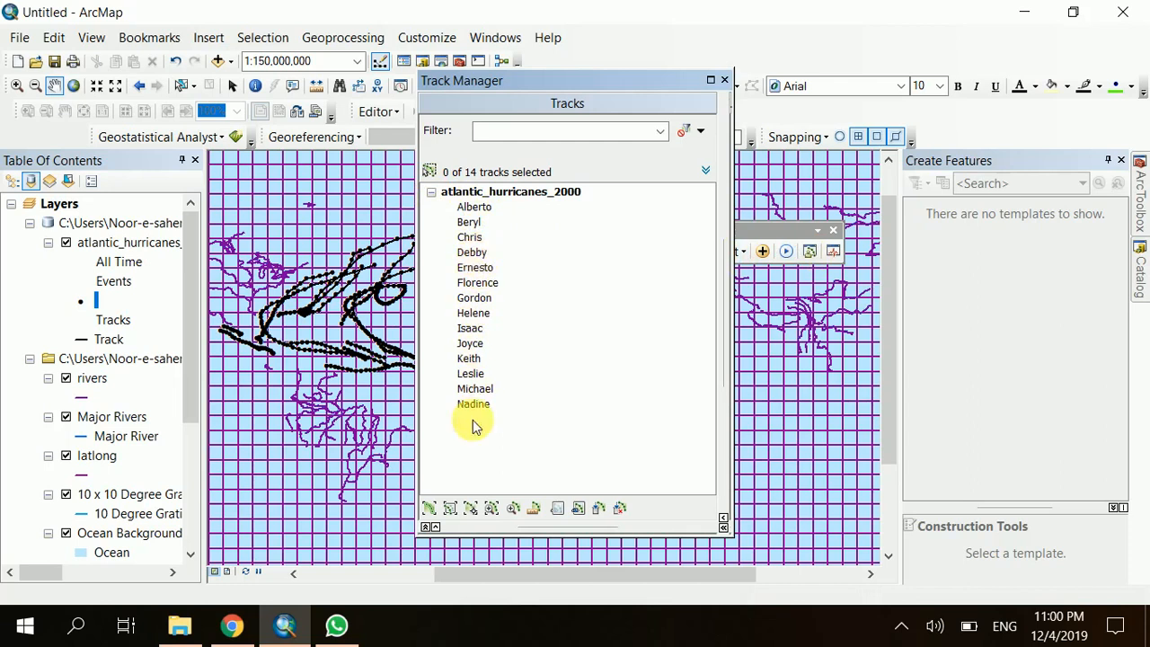
click(724, 80)
click(833, 251)
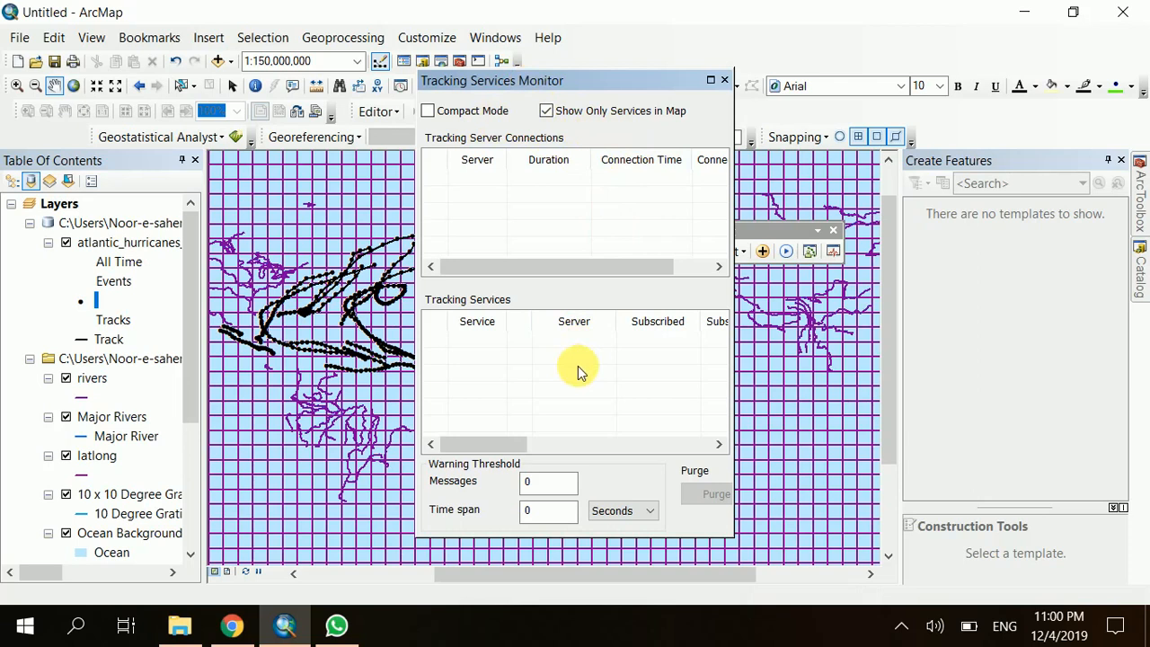
click(724, 83)
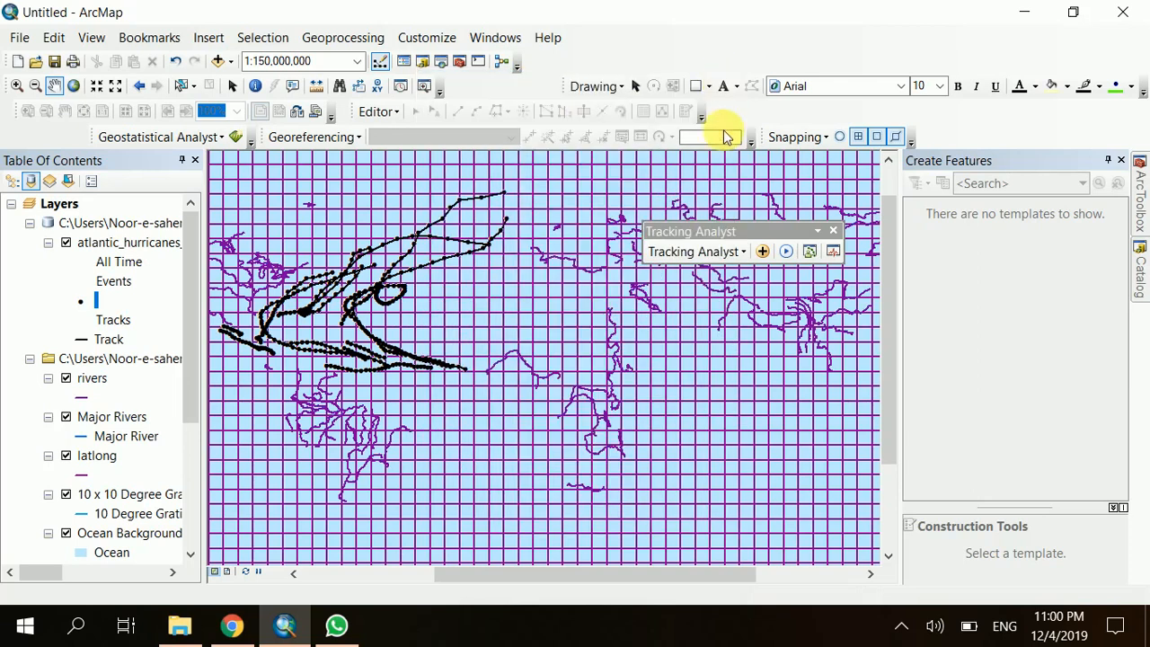
click(762, 251)
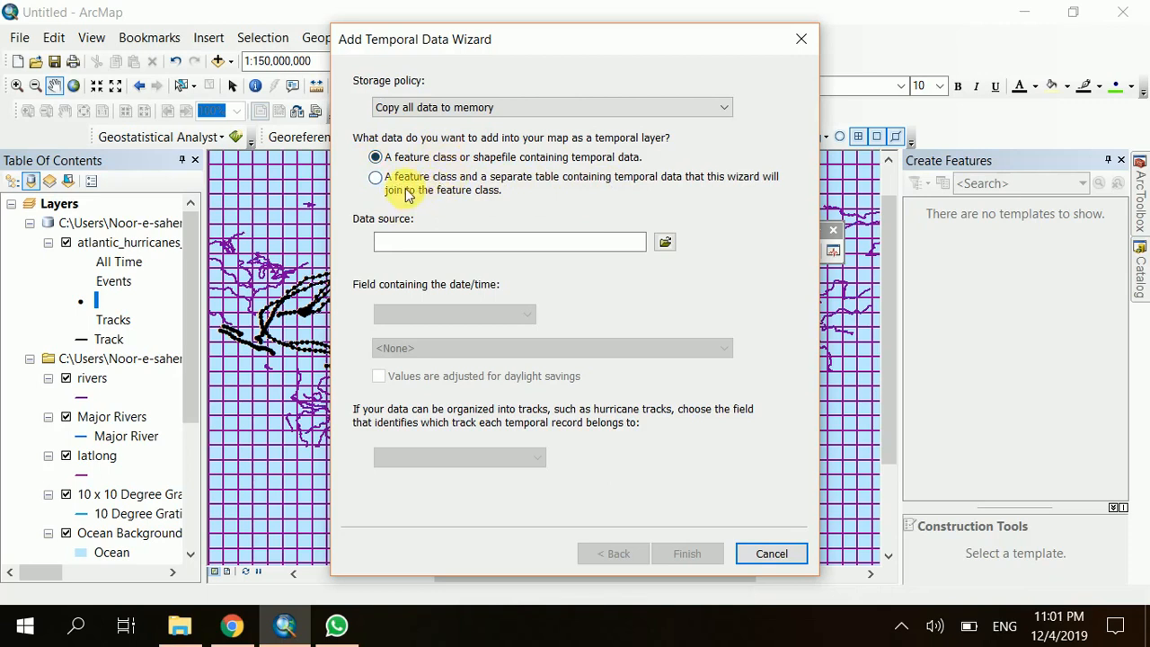
click(665, 243)
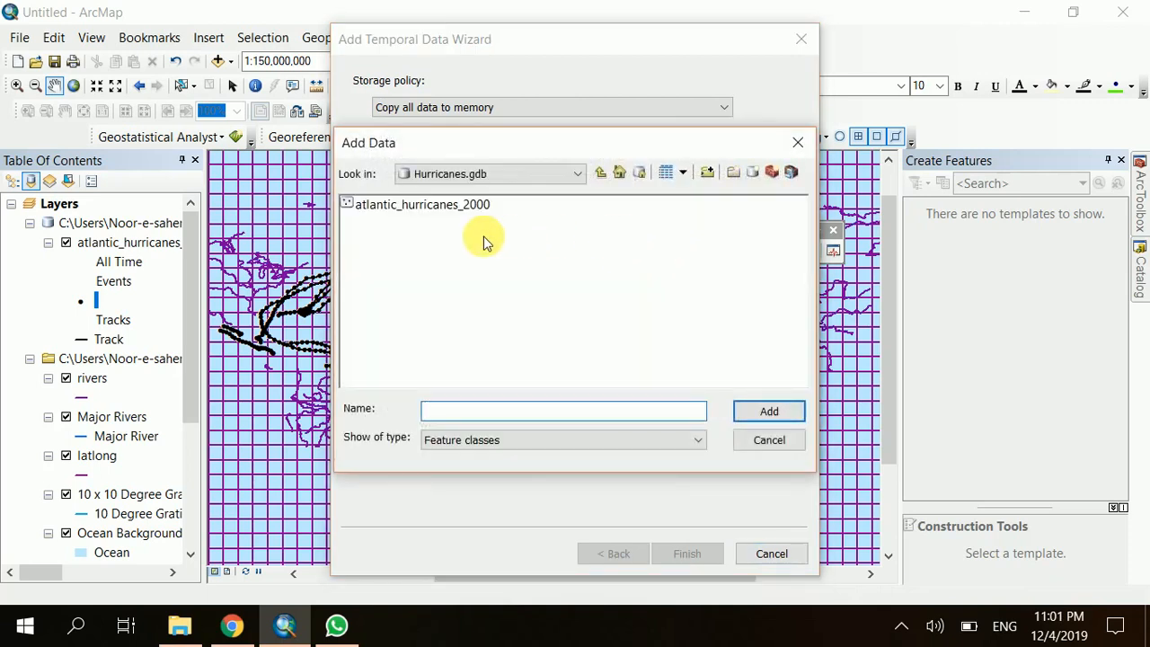
click(431, 206)
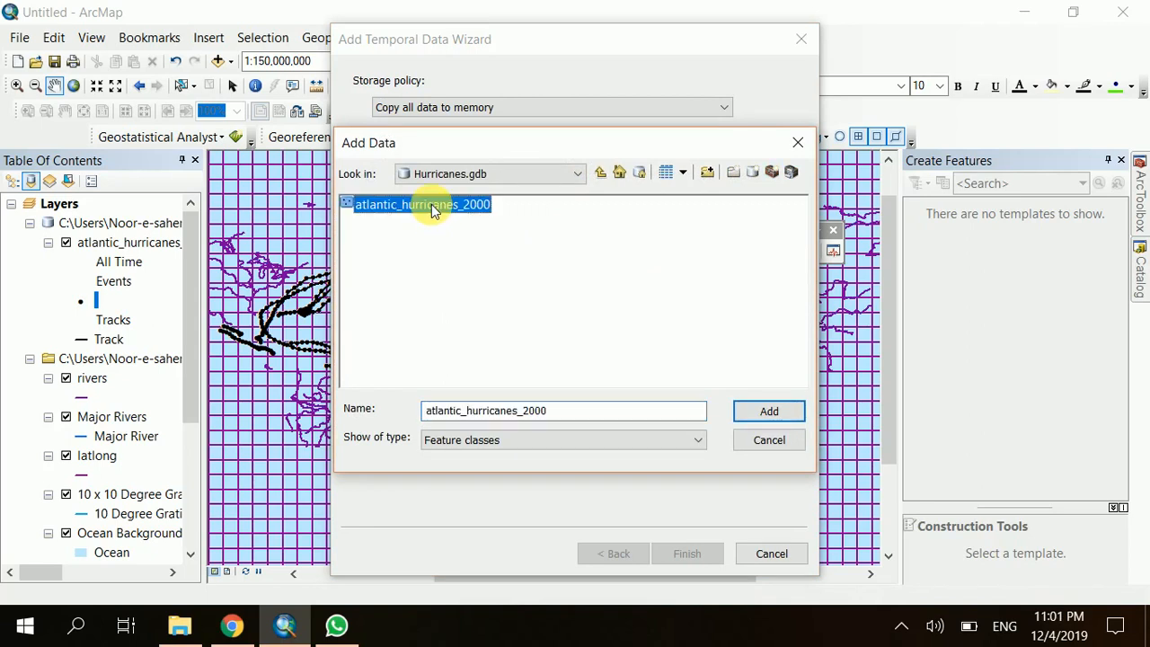
click(797, 142)
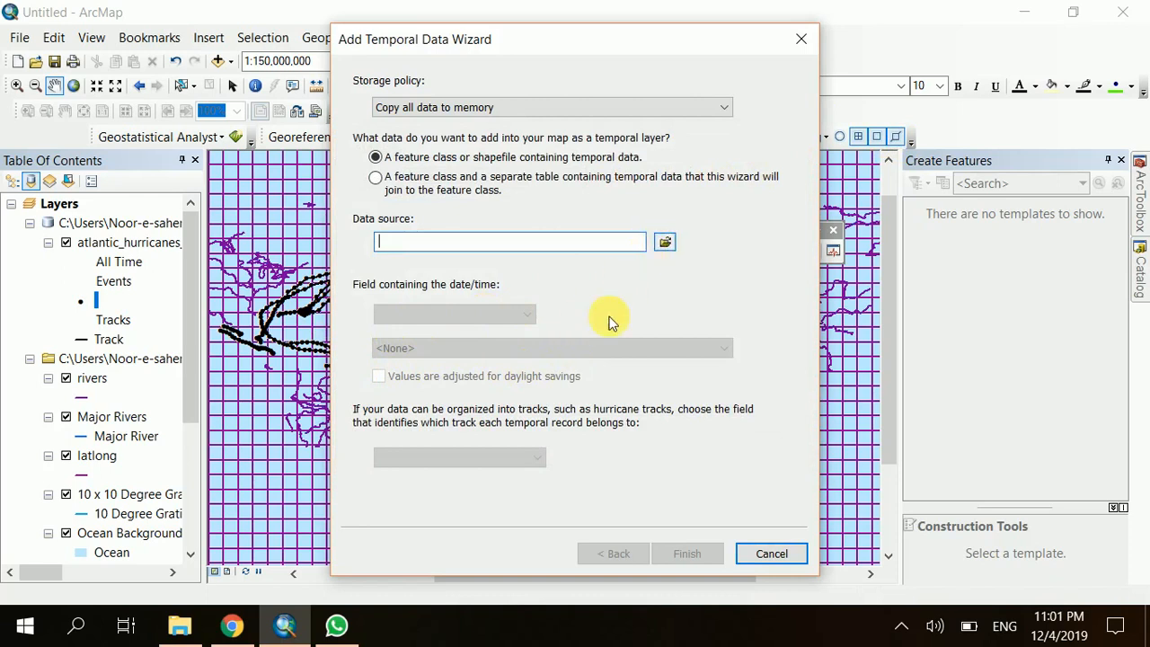
click(665, 241)
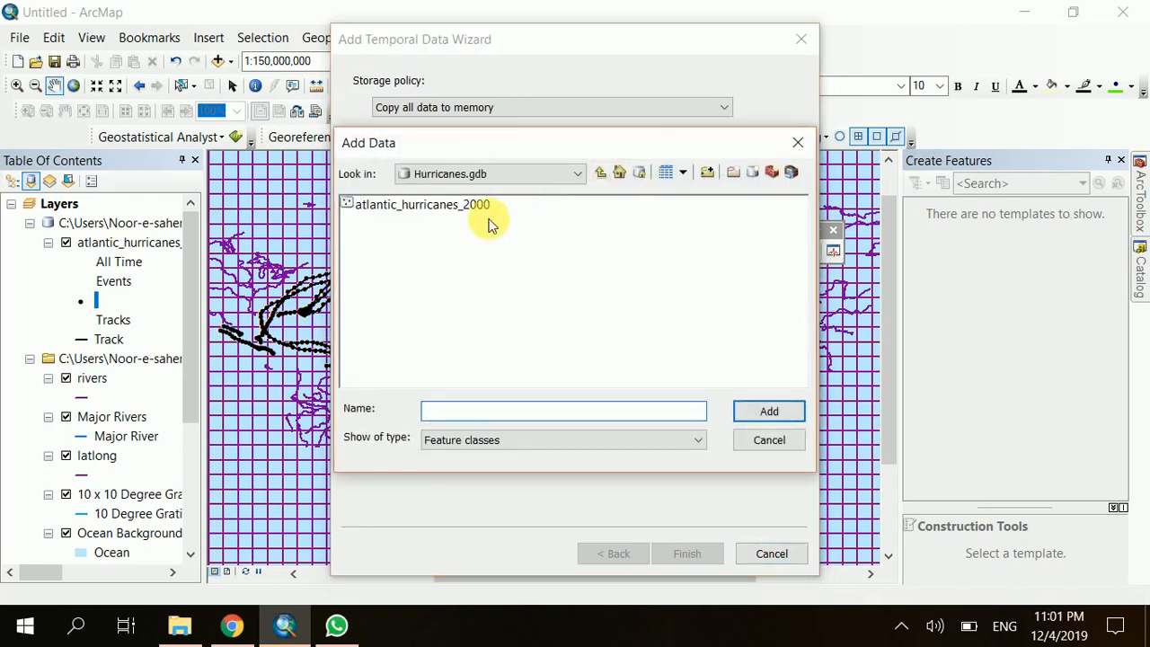
click(469, 208)
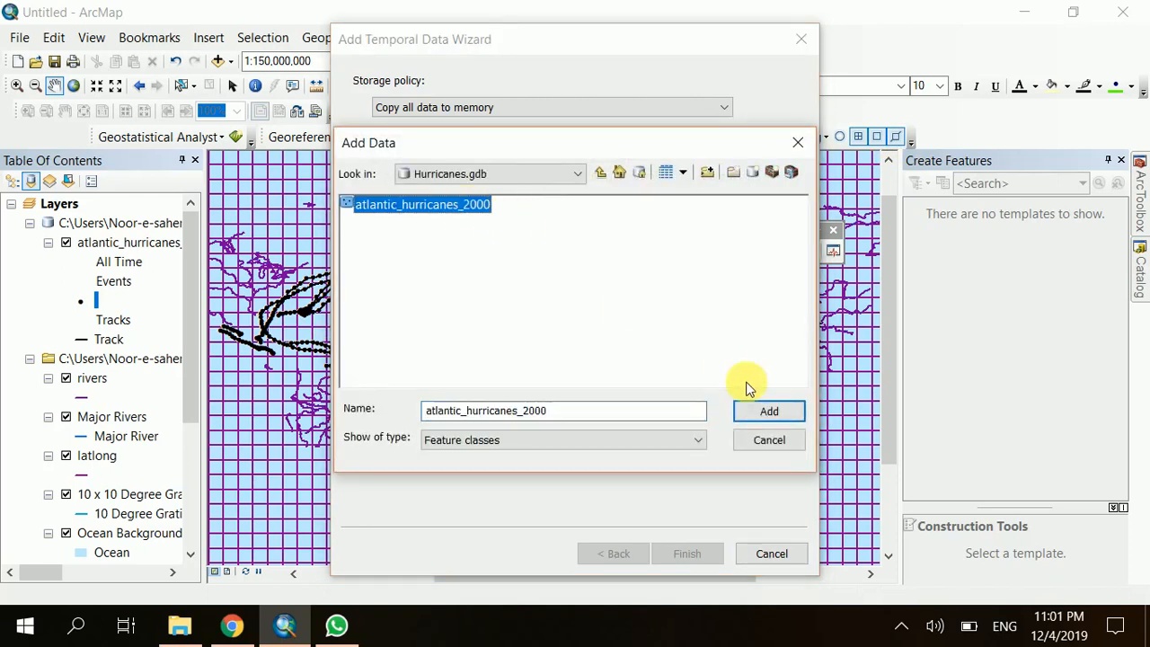
click(769, 412)
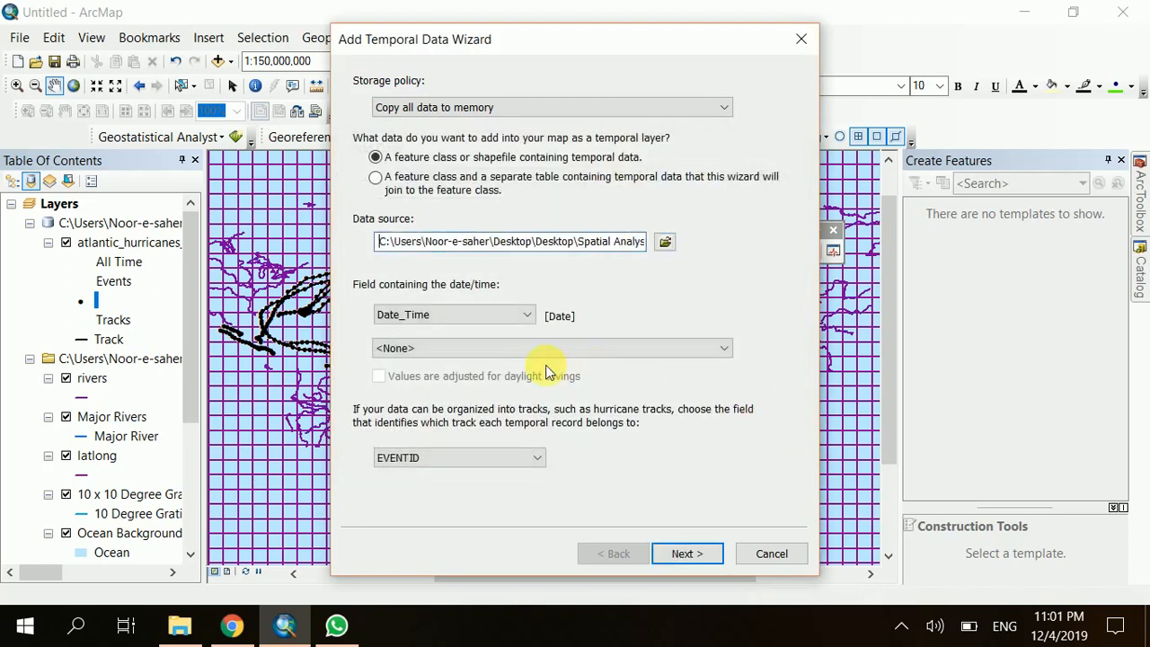
click(686, 349)
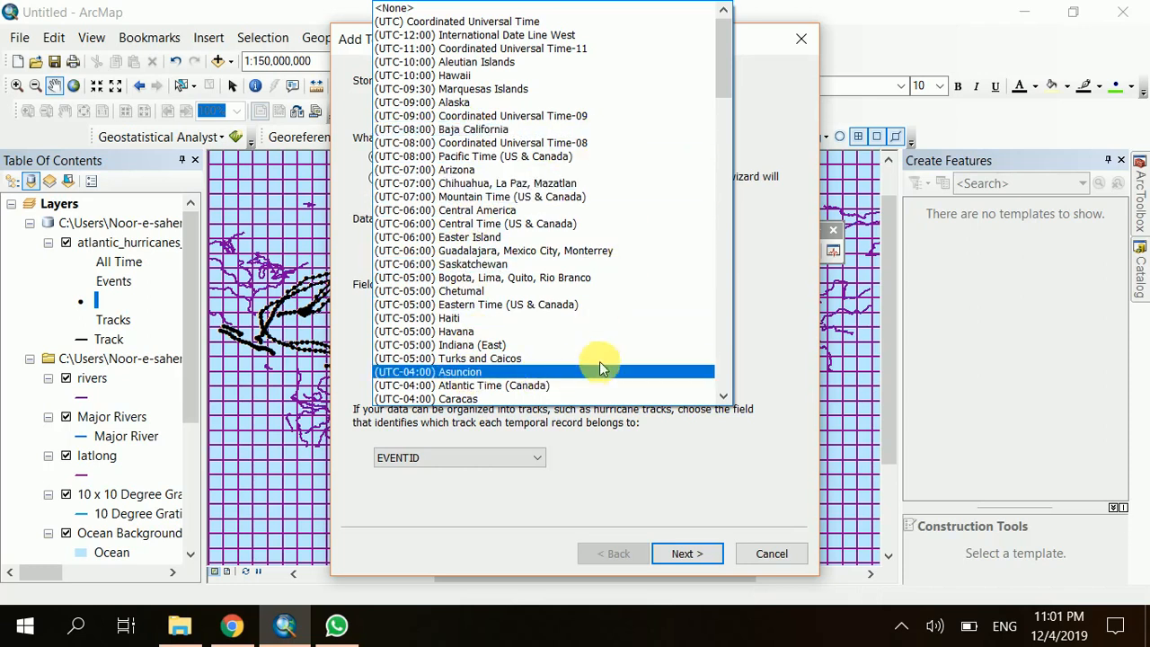
click(569, 308)
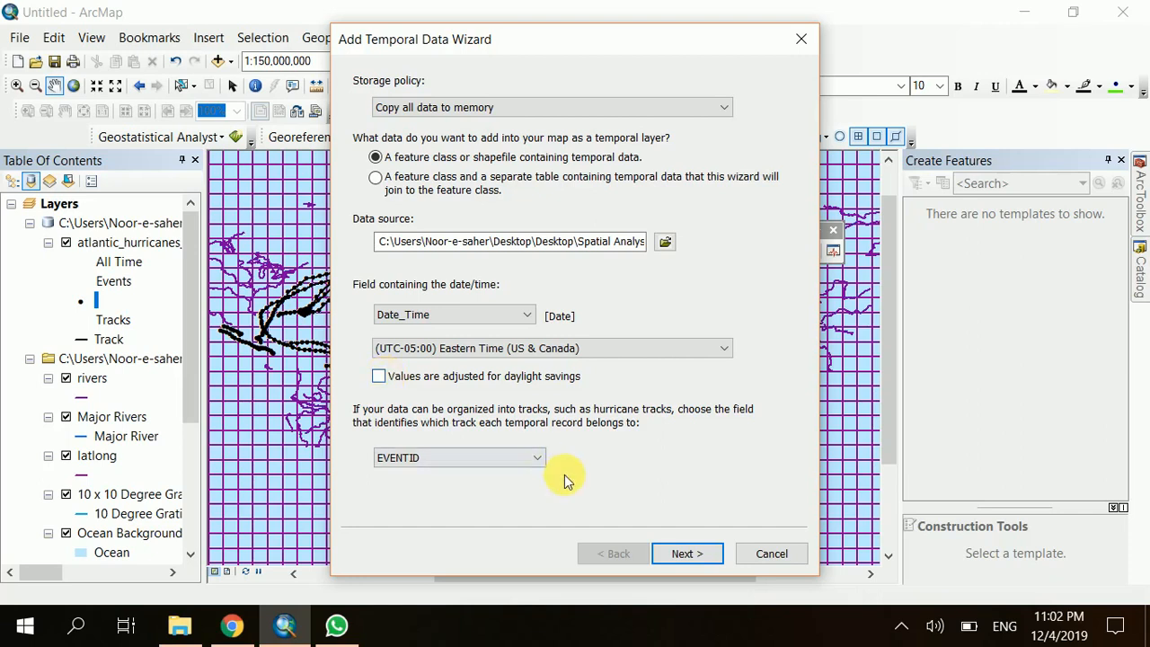
click(700, 554)
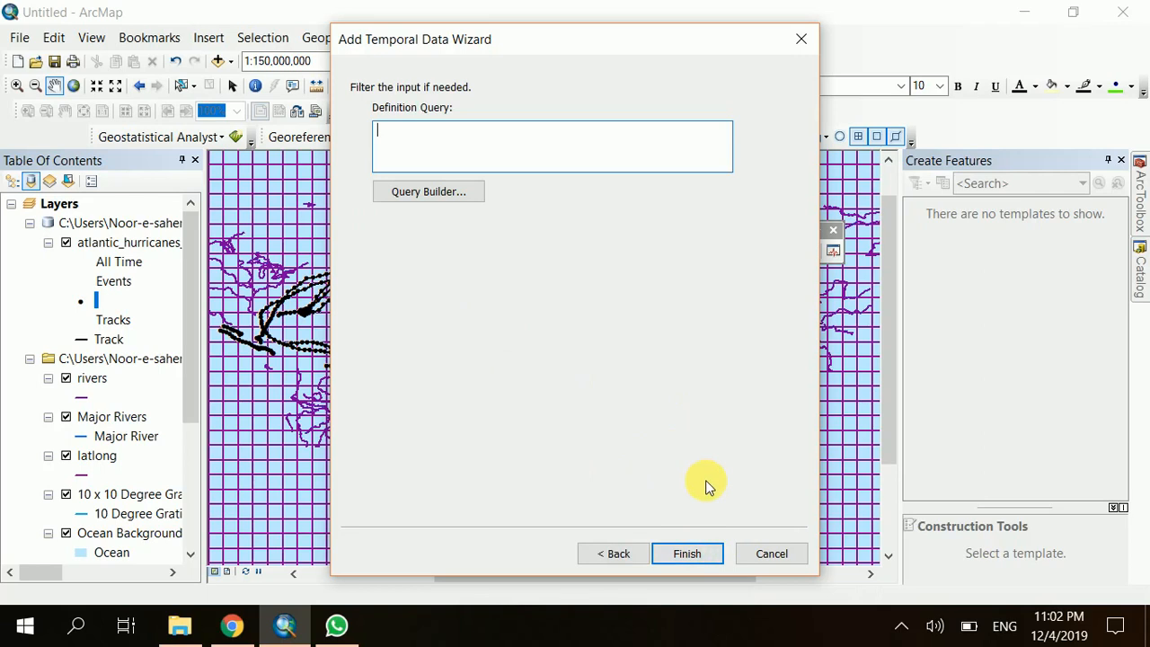
click(611, 555)
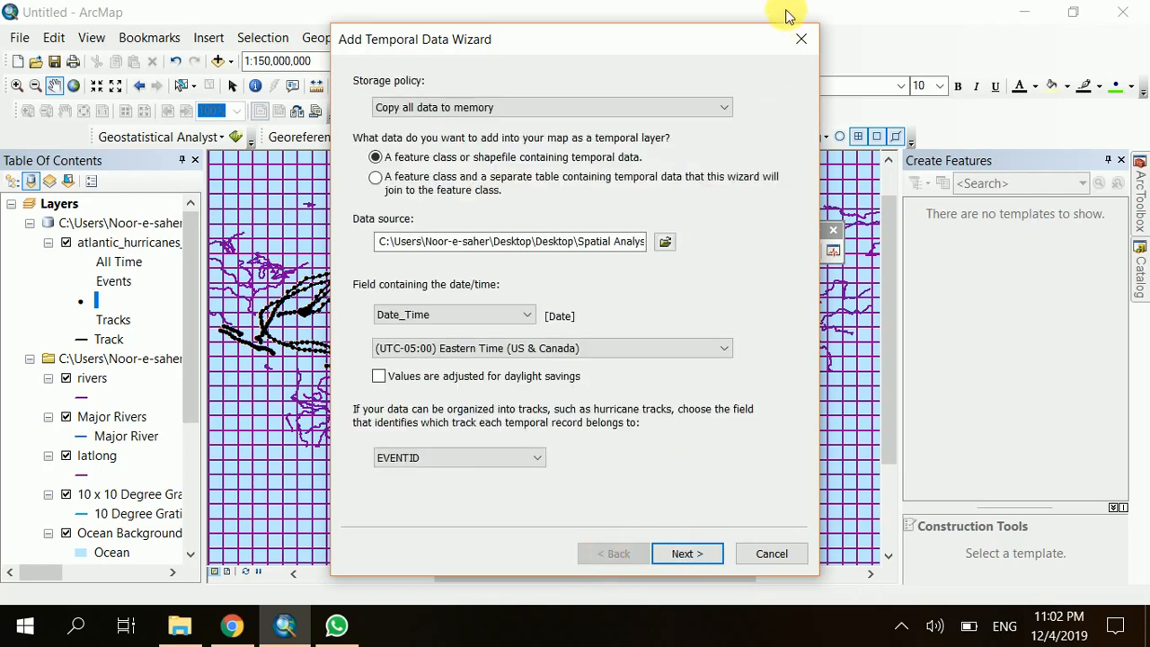
click(800, 38)
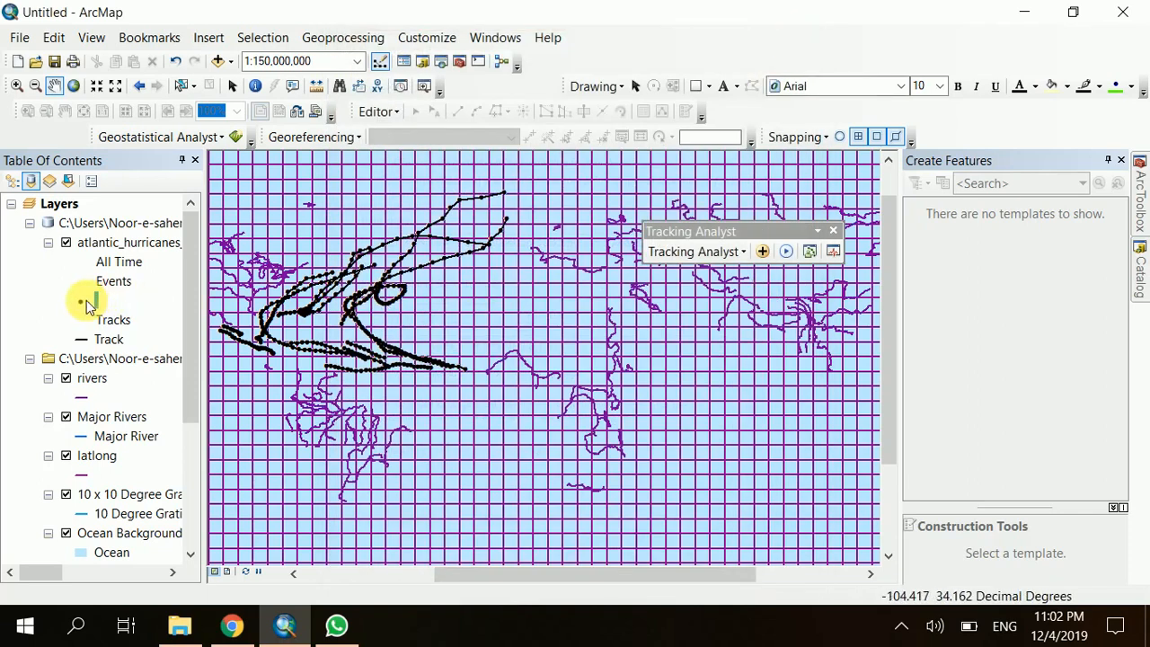
Review the Tracks symbology in the atlantic_hurricanes layer's properties
right_click(99, 246)
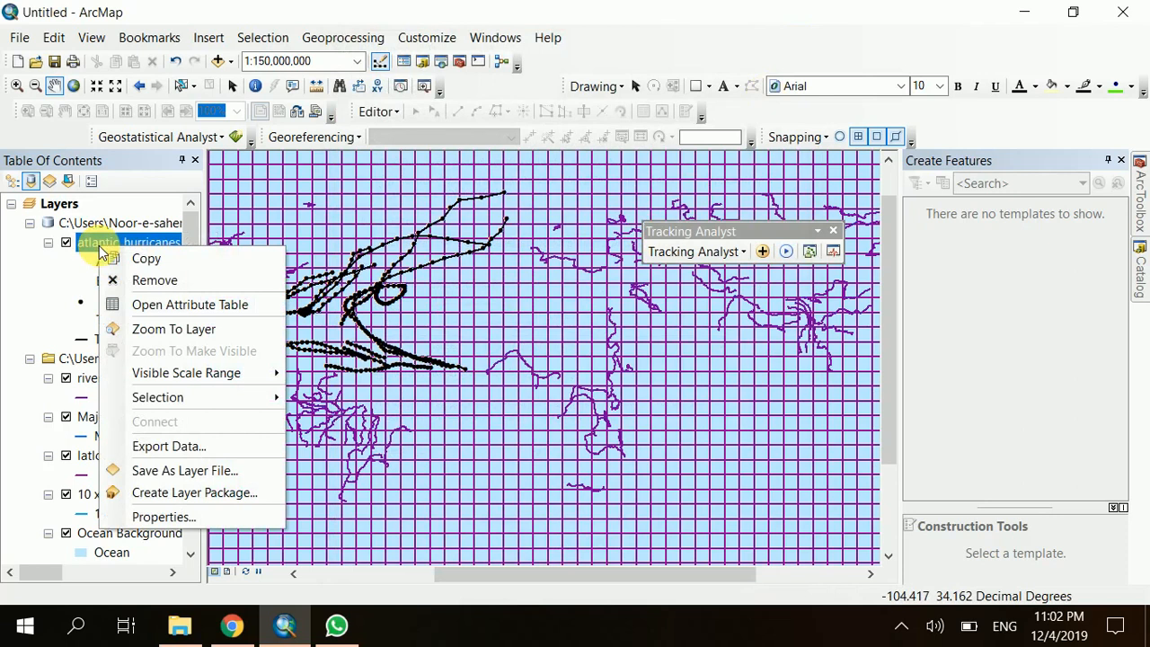
click(158, 516)
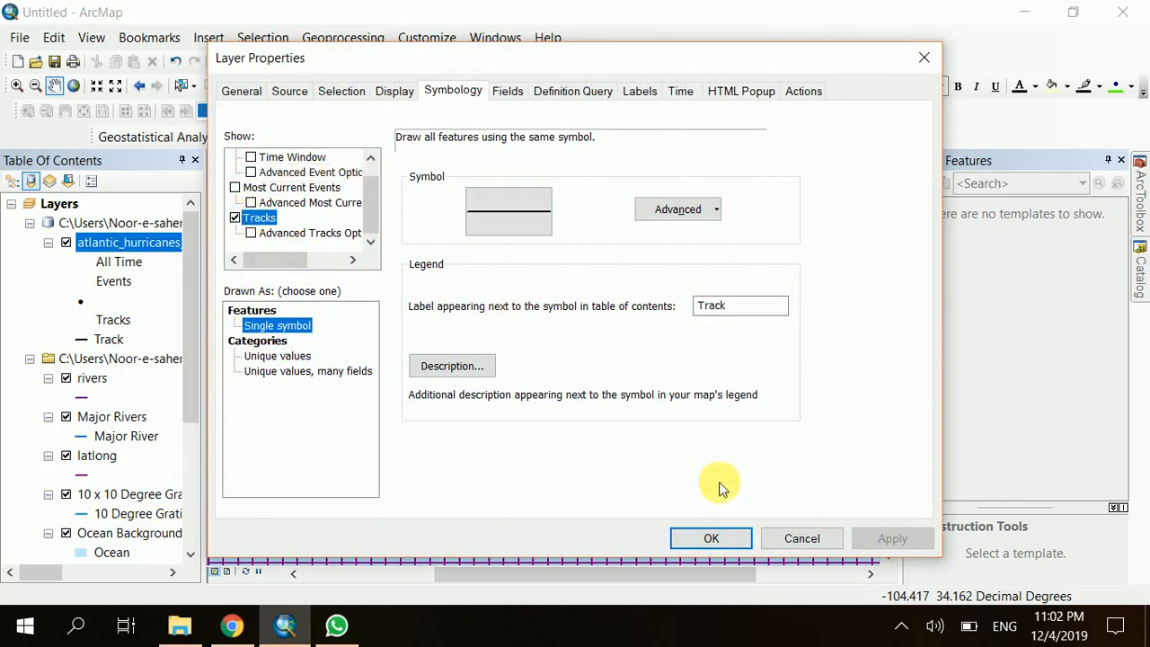
click(708, 539)
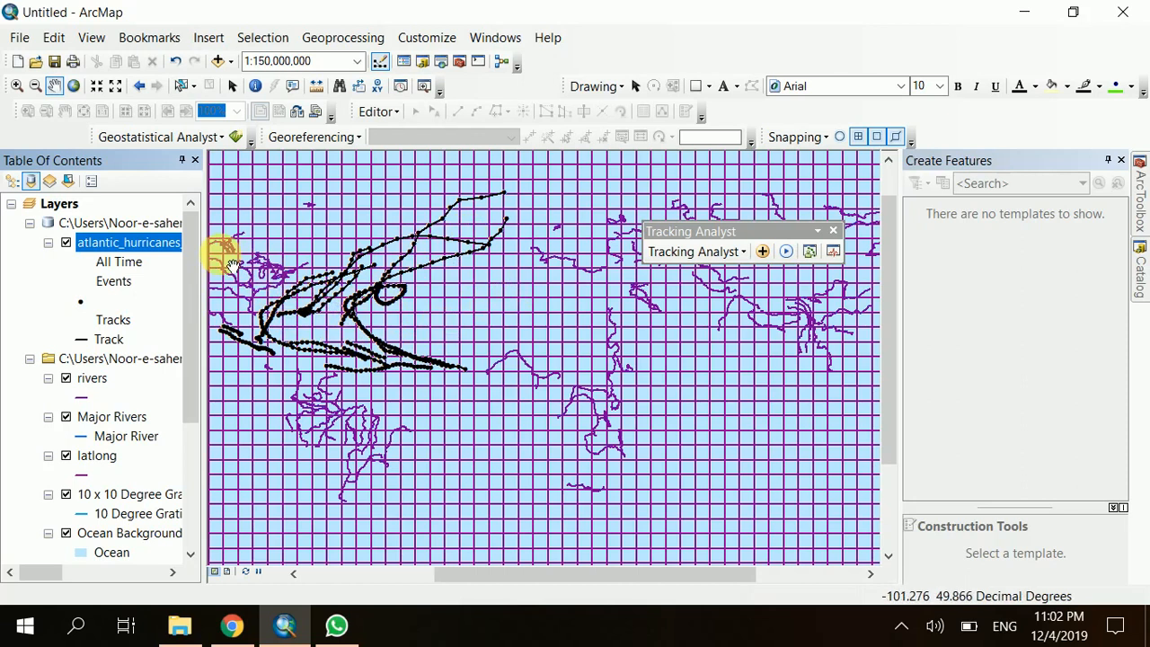
Enable the Time Window for events in the atlantic_hurricanes layer's symbology, with a period of 14 days
right_click(159, 252)
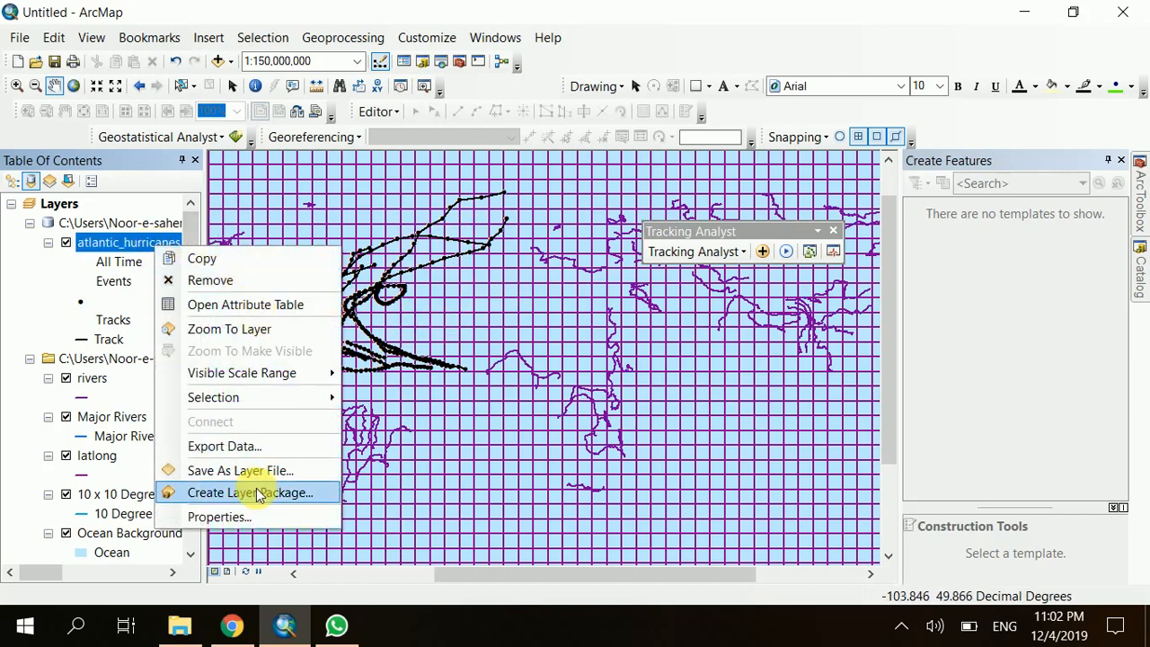
click(258, 516)
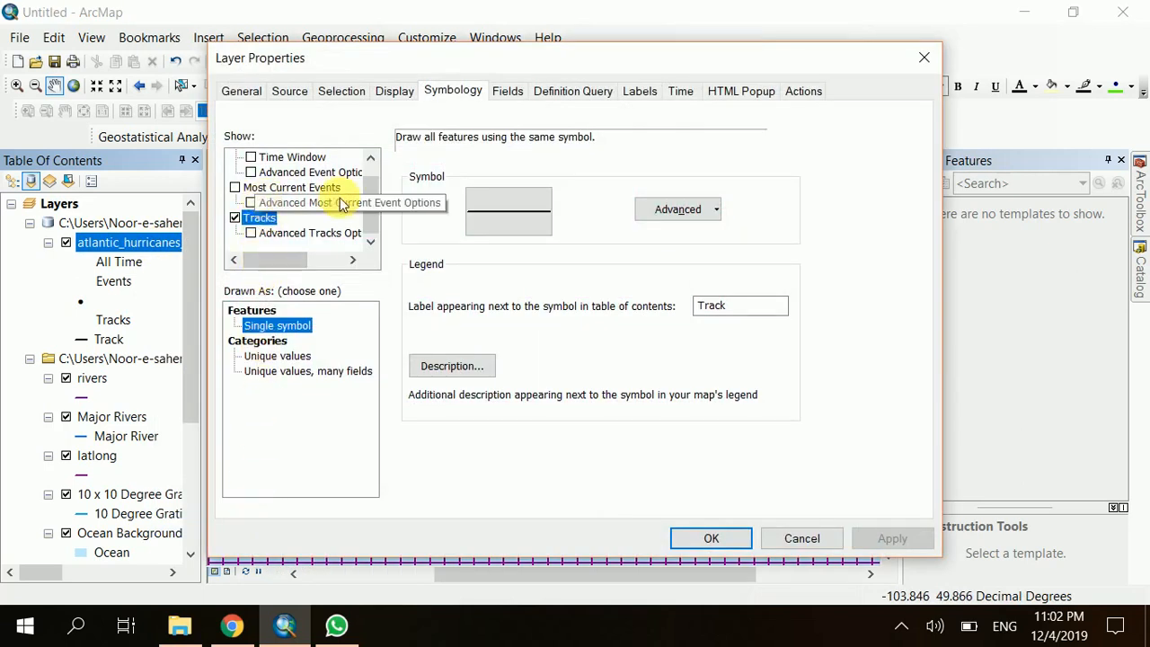
click(371, 158)
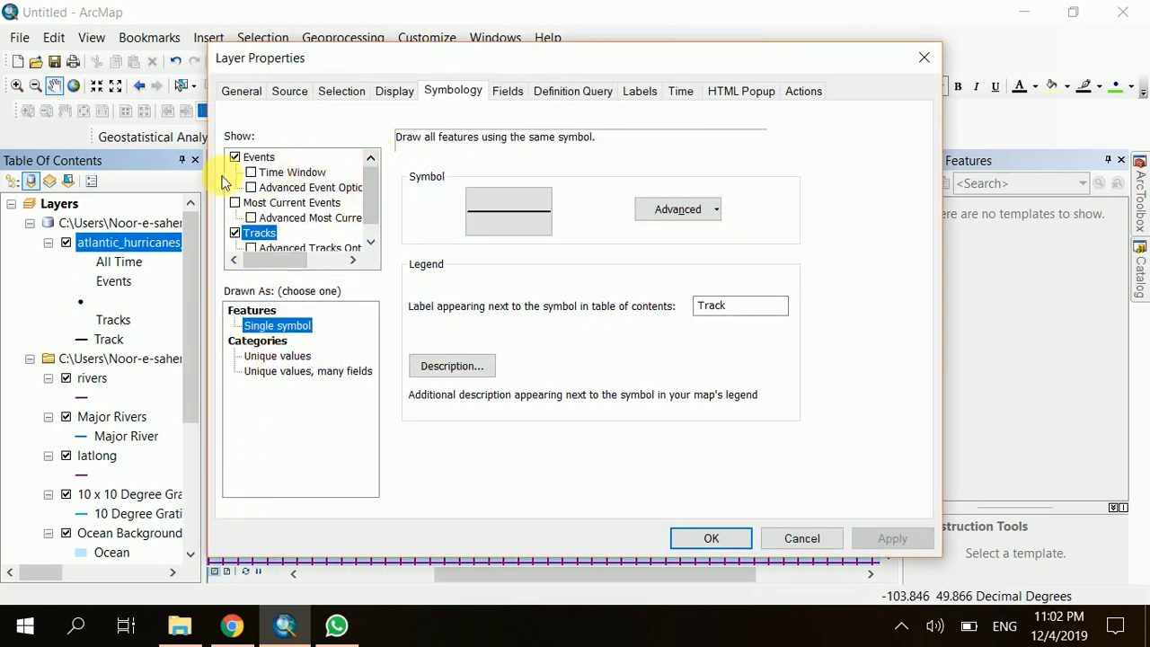
click(250, 173)
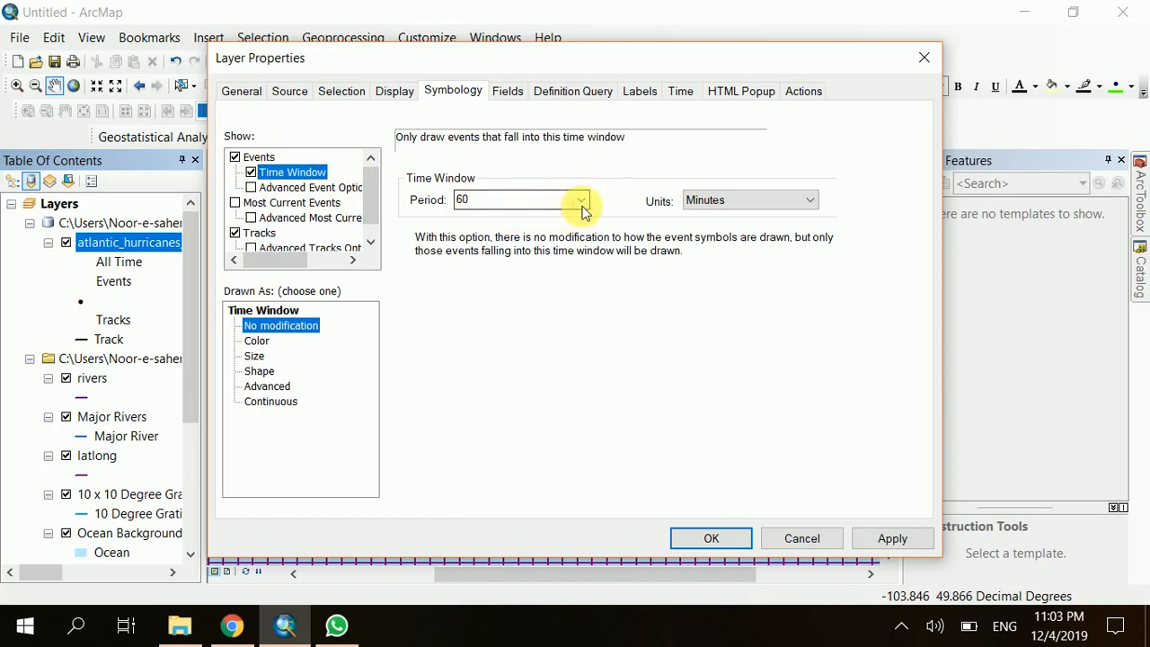
click(808, 206)
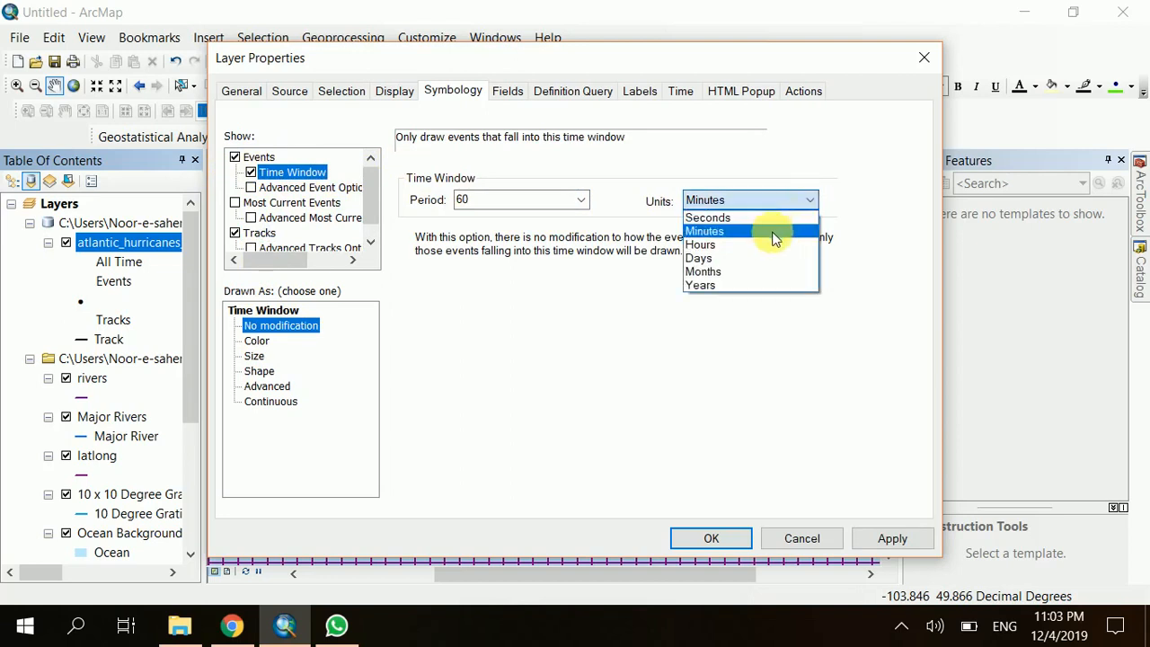
click(735, 257)
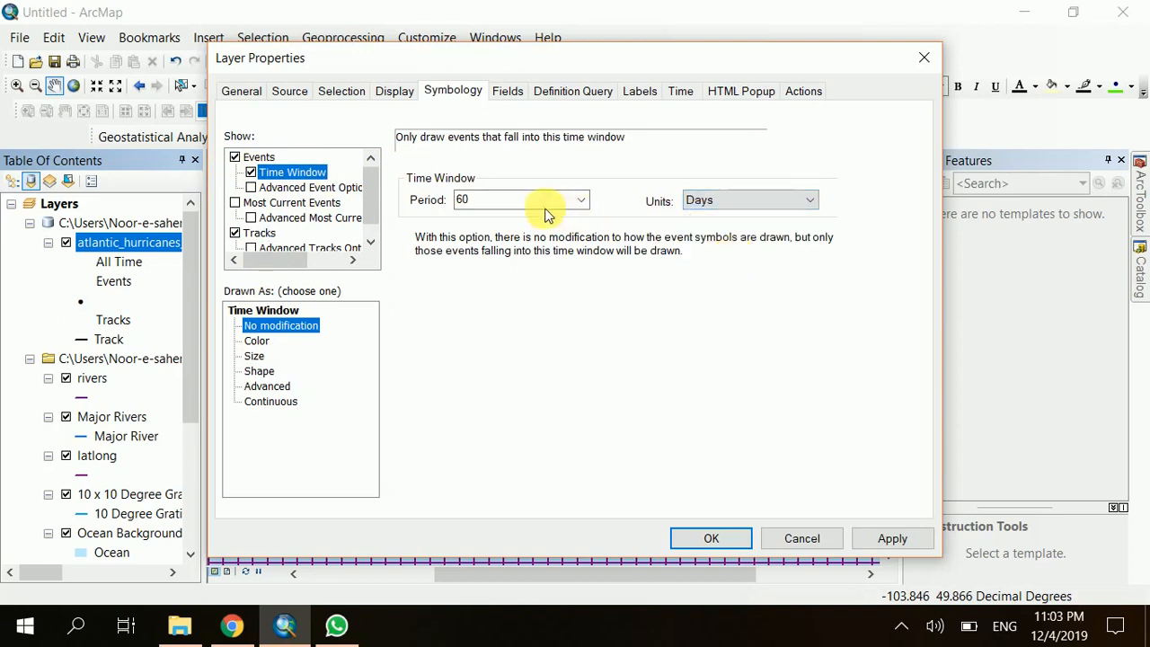
double_click(516, 202)
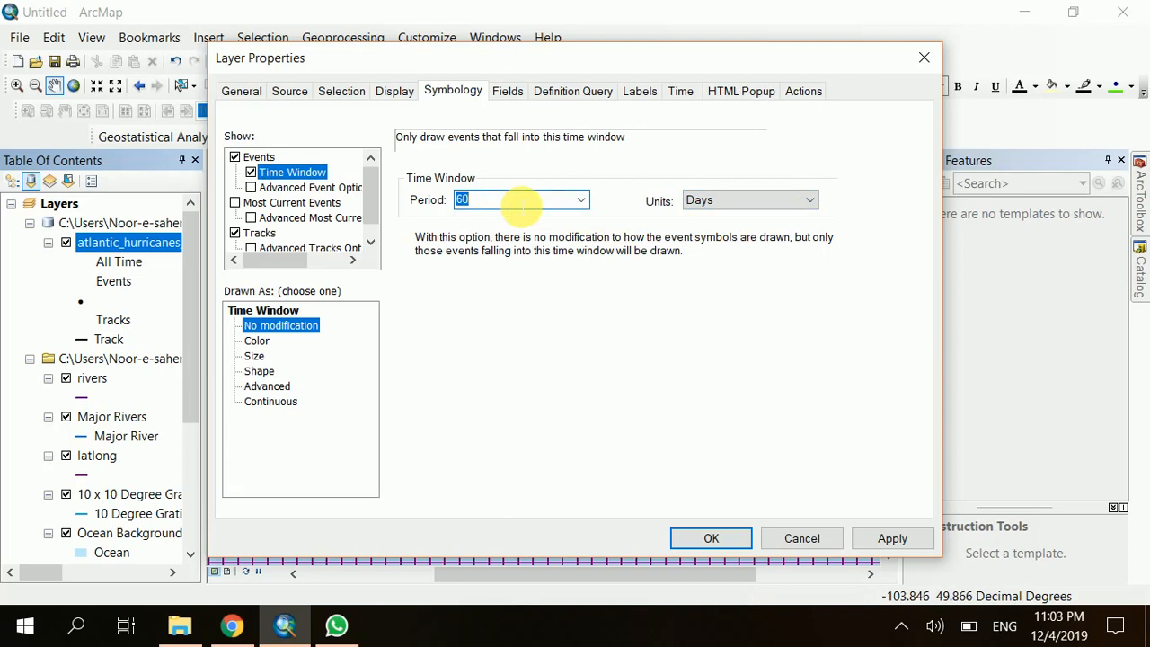
text(14)
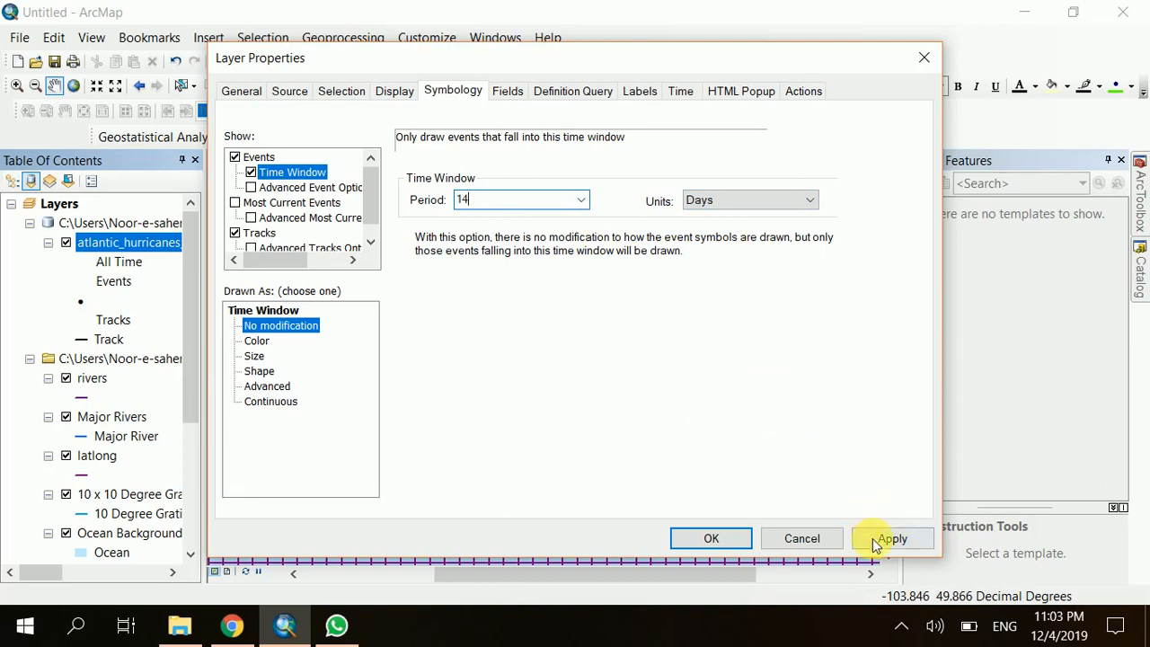
Draw the event time window by Color and set its period to 14 days
click(257, 341)
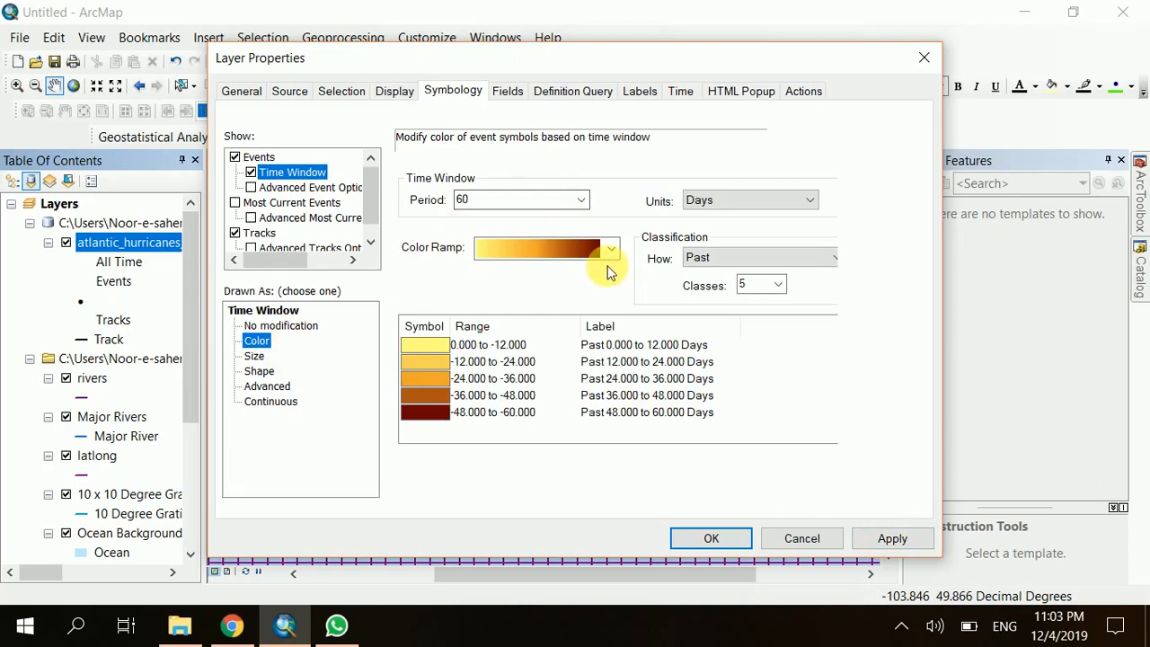
click(610, 252)
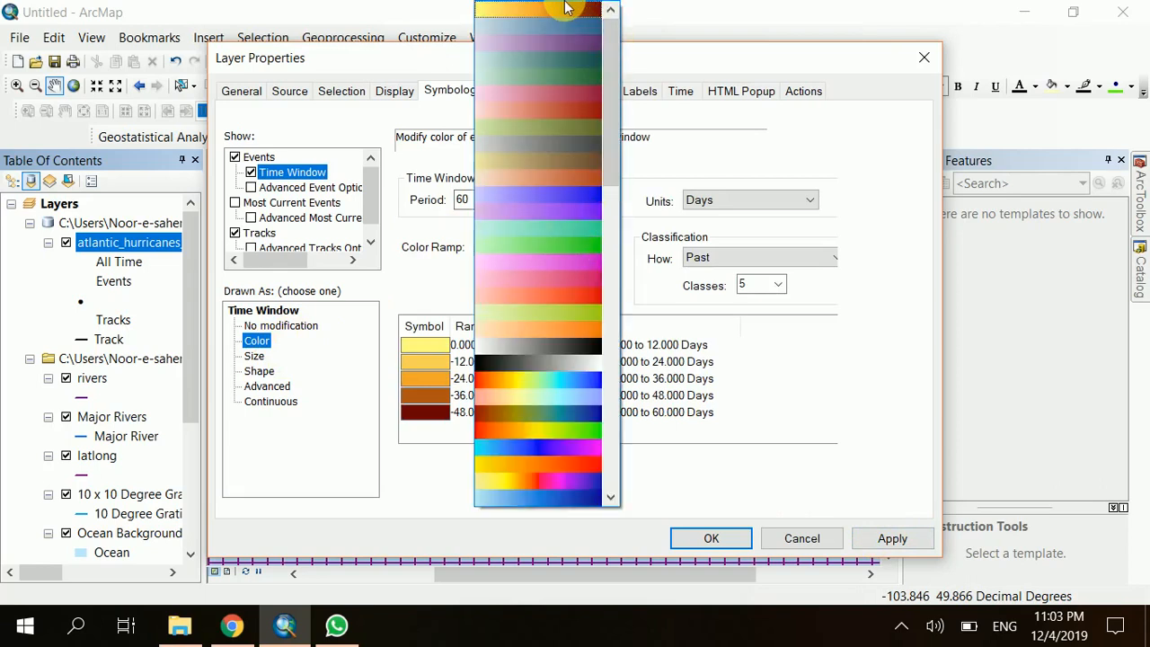
click(850, 340)
double_click(550, 200)
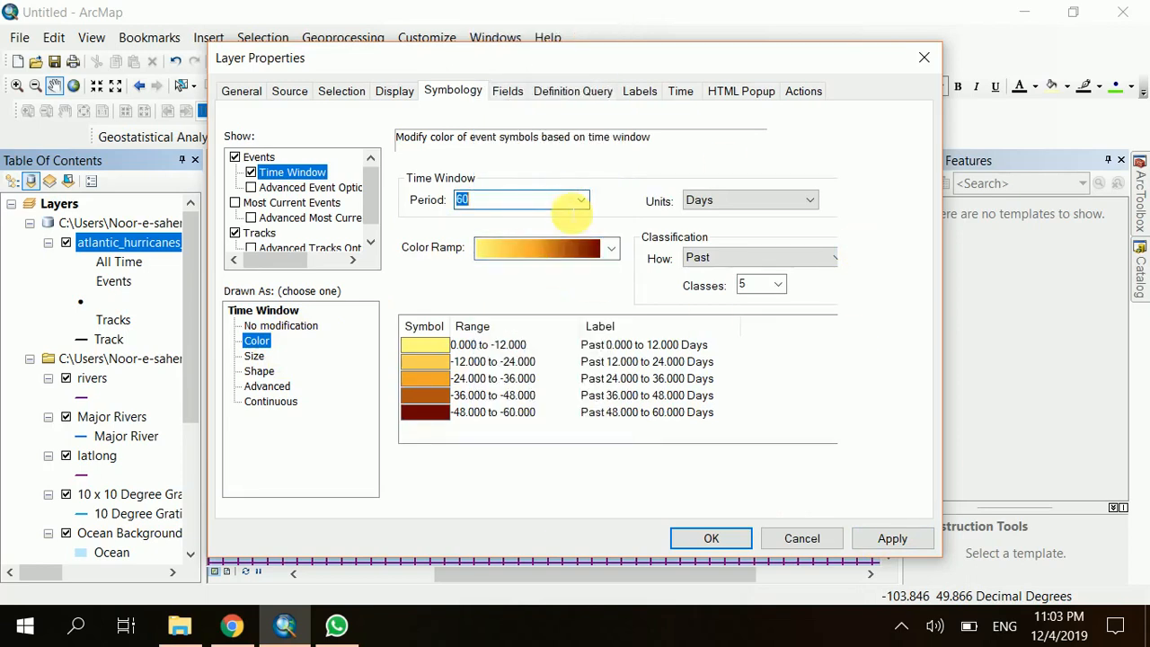
text(14)
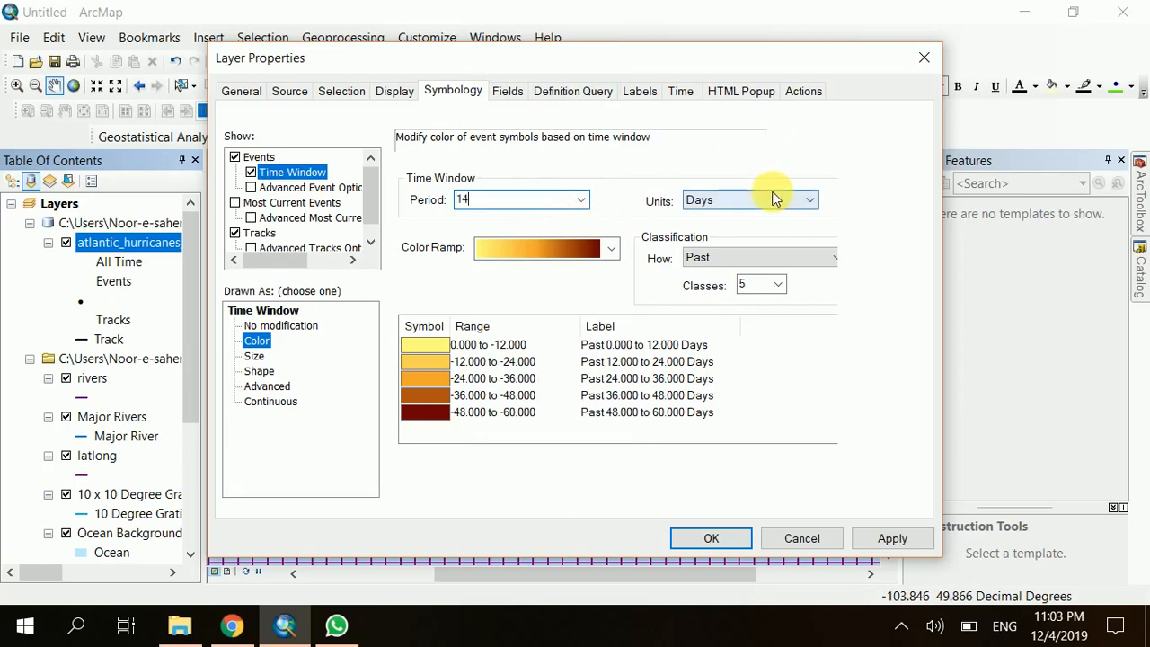
Classify the time window colors into 7 classes and apply the symbology to the layer
click(753, 284)
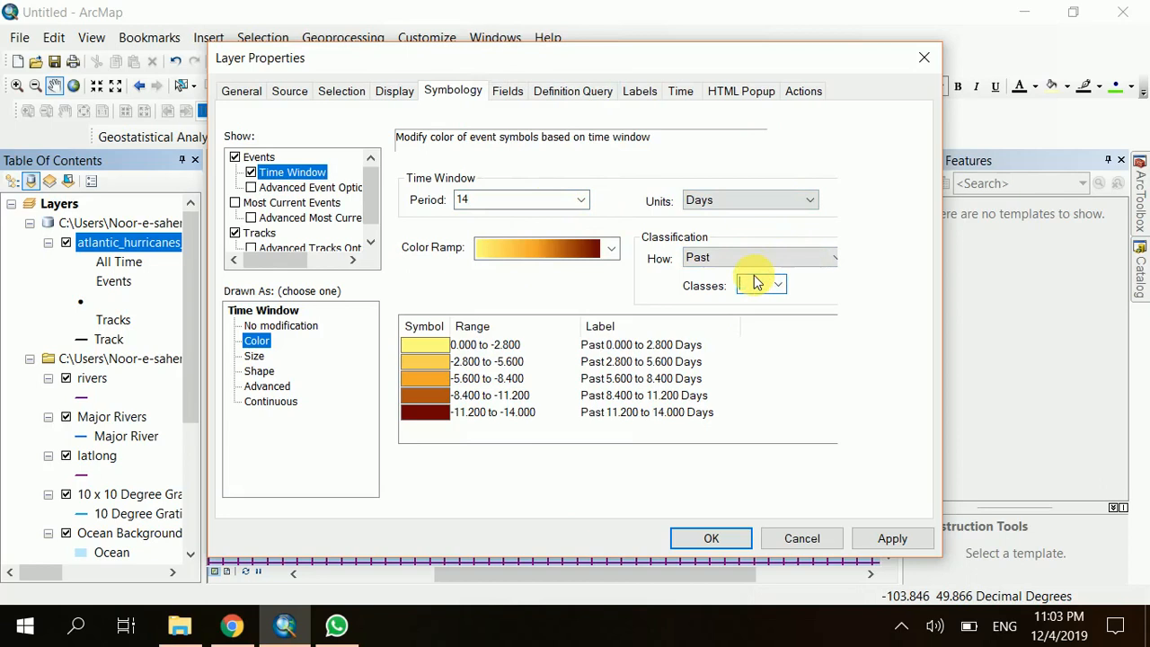
text(7)
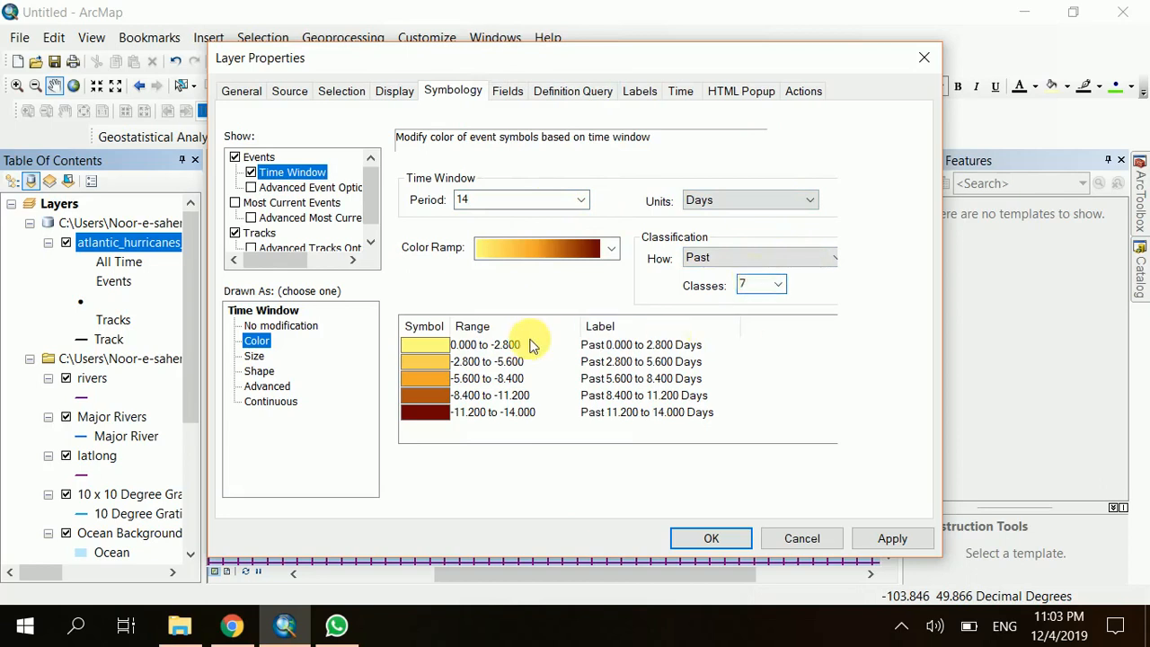
click(797, 358)
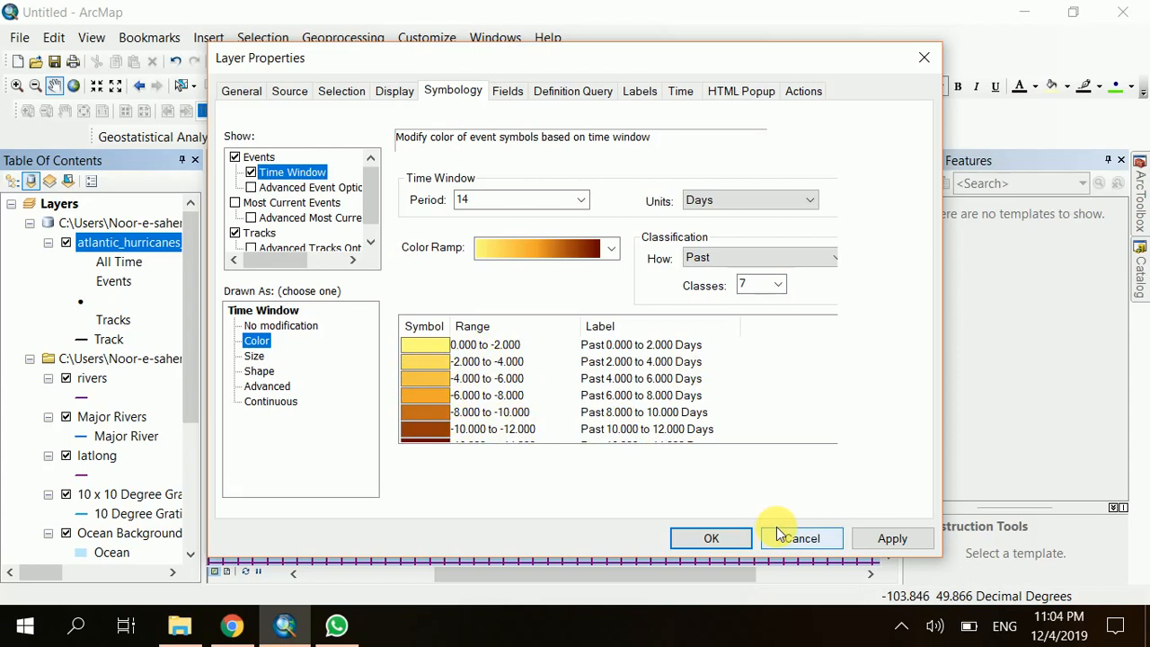
click(892, 539)
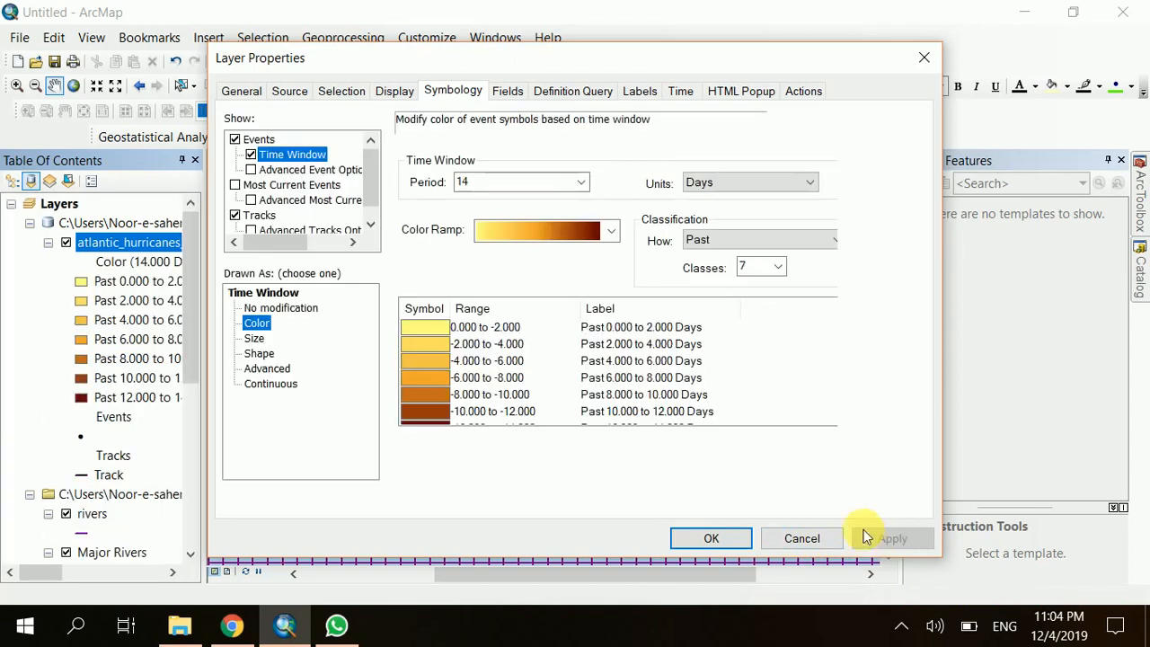
click(711, 541)
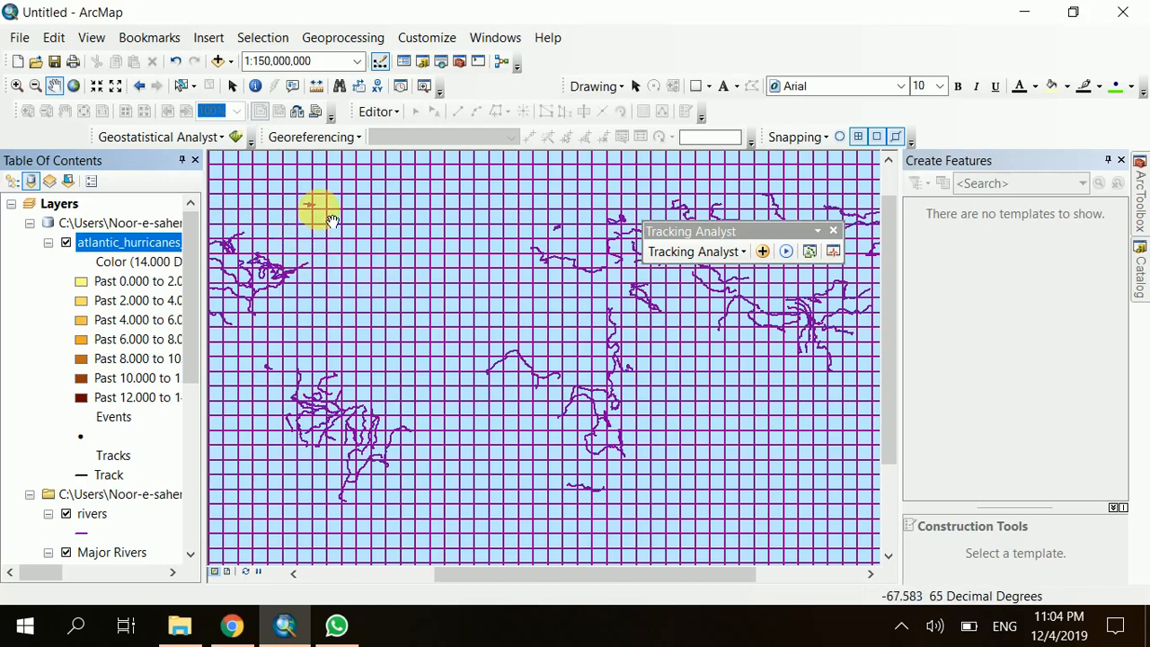
Open the Playback Manager with its options, set the playback window to atlantic_hurricanes_2000 and the rate to 1 day per second
click(787, 253)
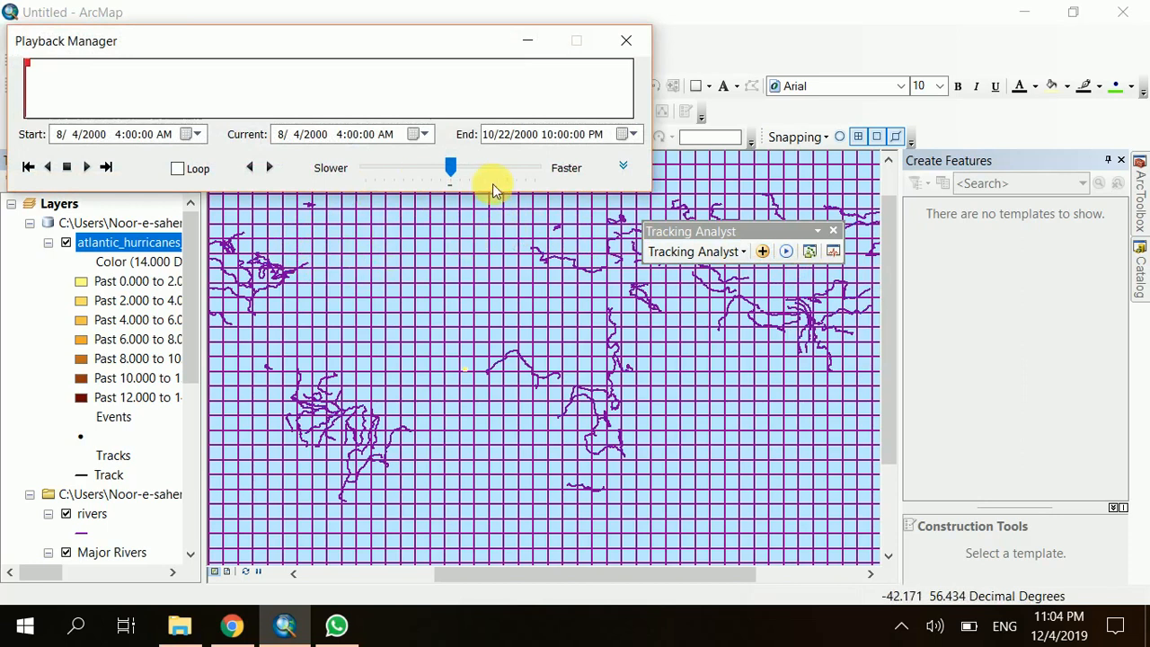
click(621, 166)
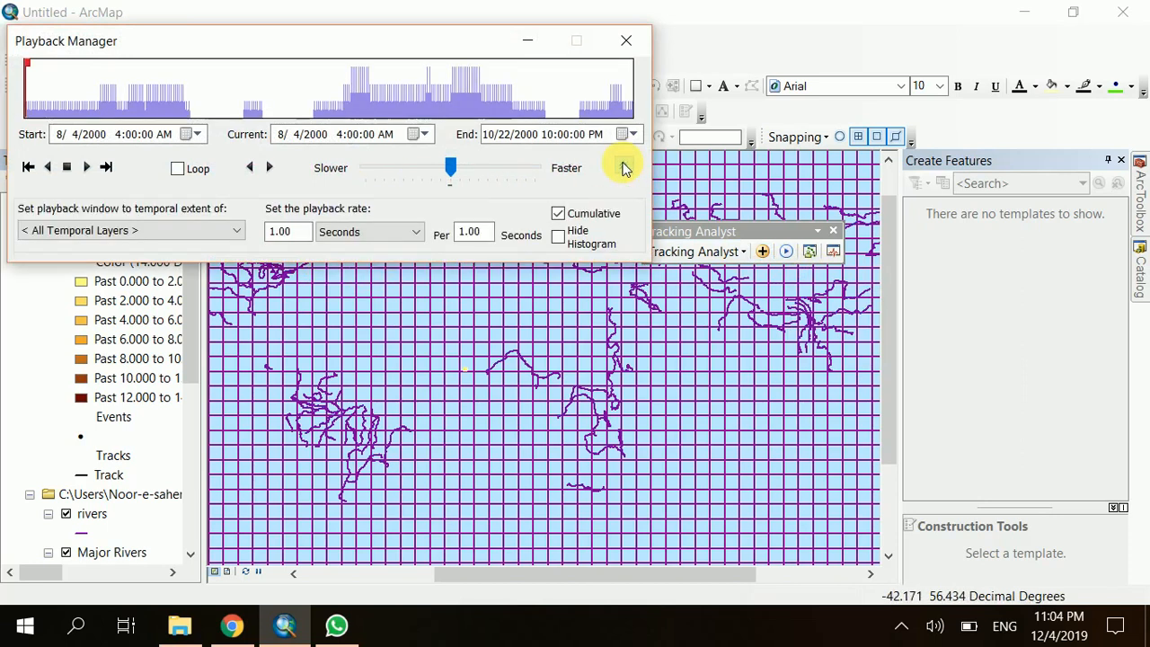
click(238, 232)
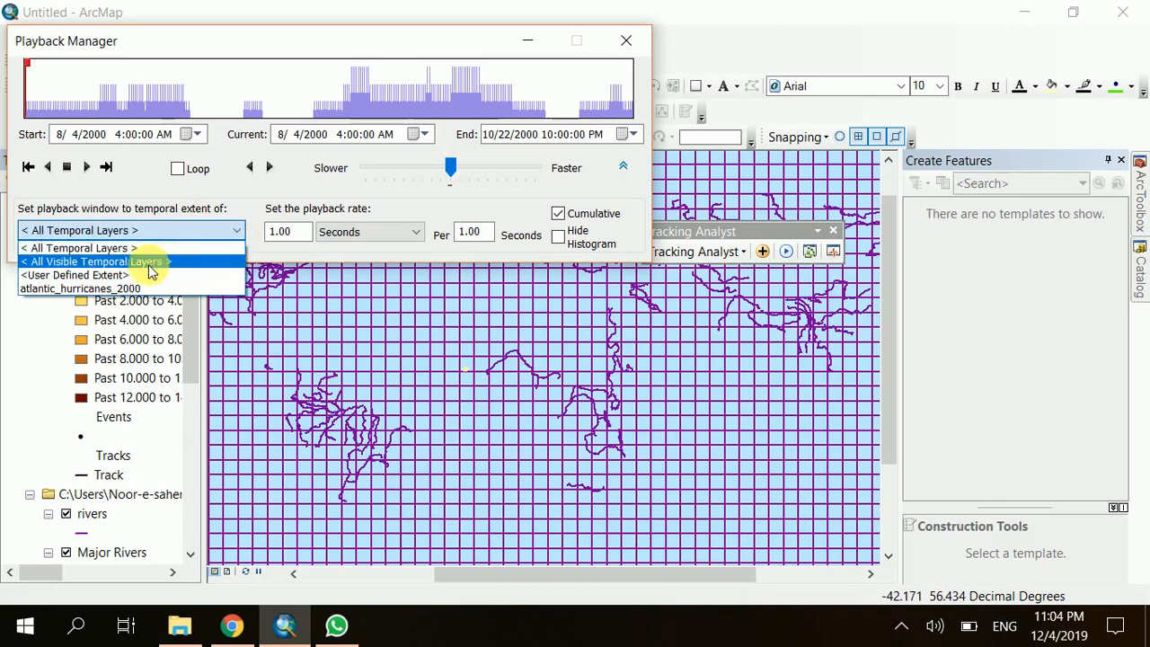
click(127, 289)
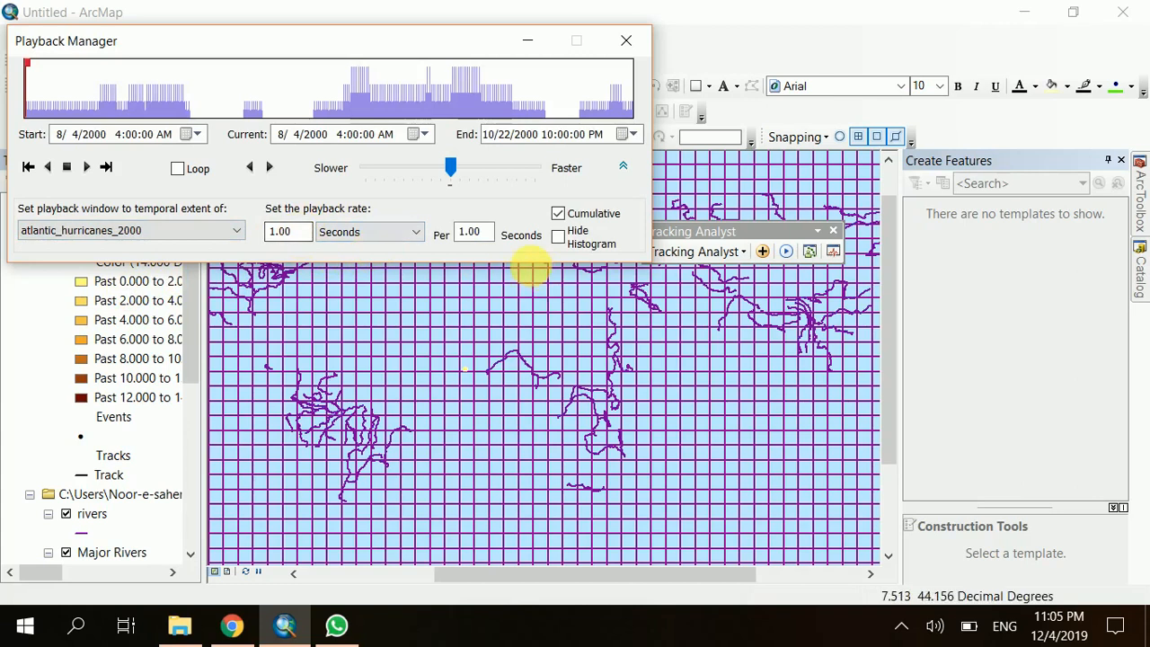
click(414, 235)
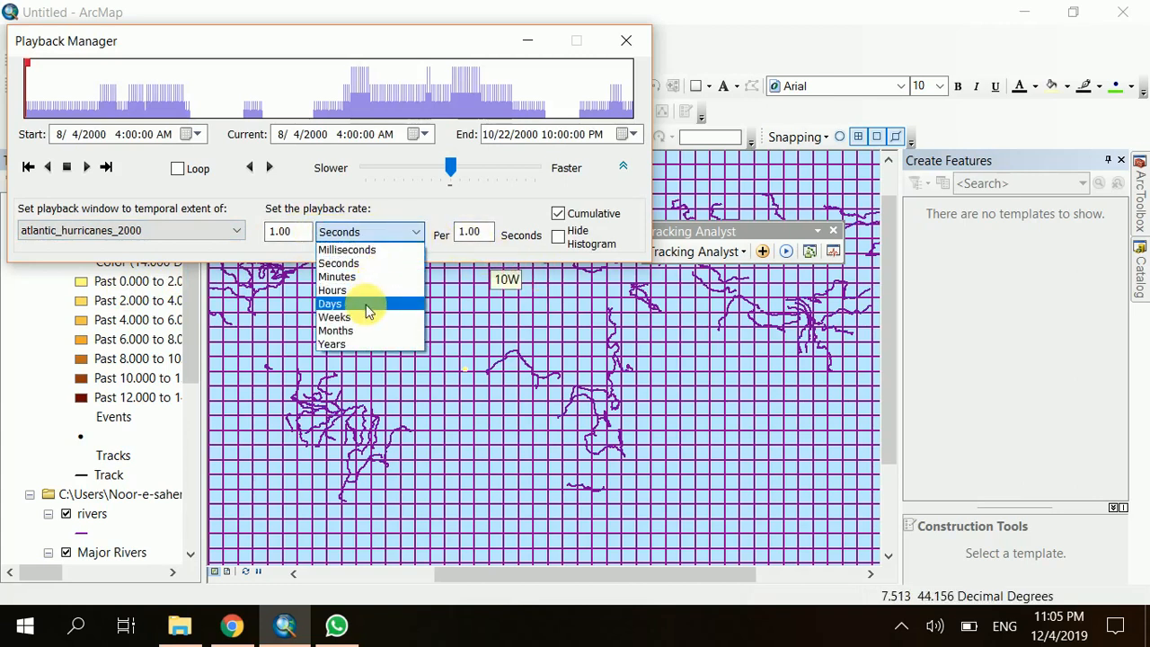
click(366, 310)
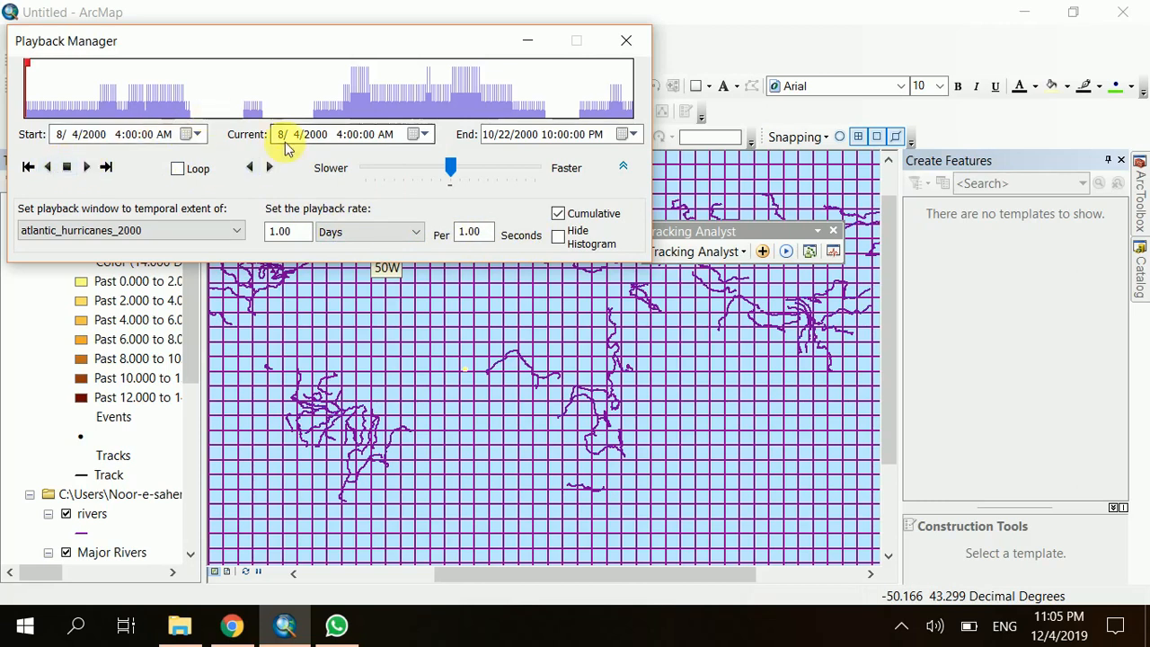
Play the hurricane animation forward and minimize the Playback Manager to watch the tracks against the color legend
click(86, 168)
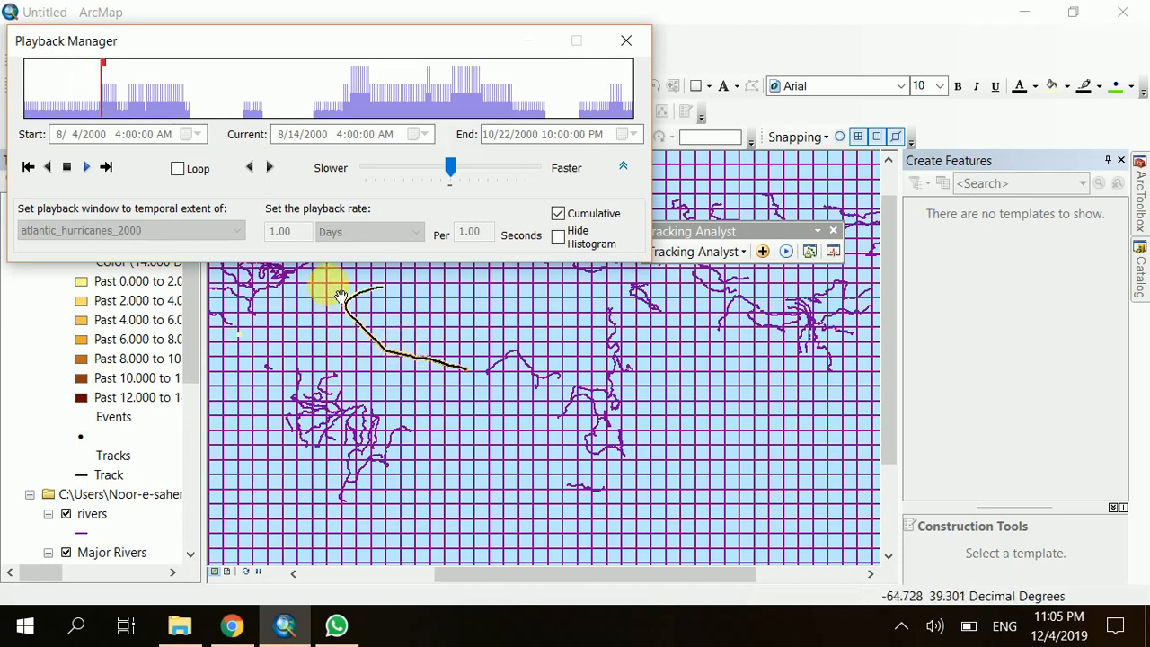
click(524, 41)
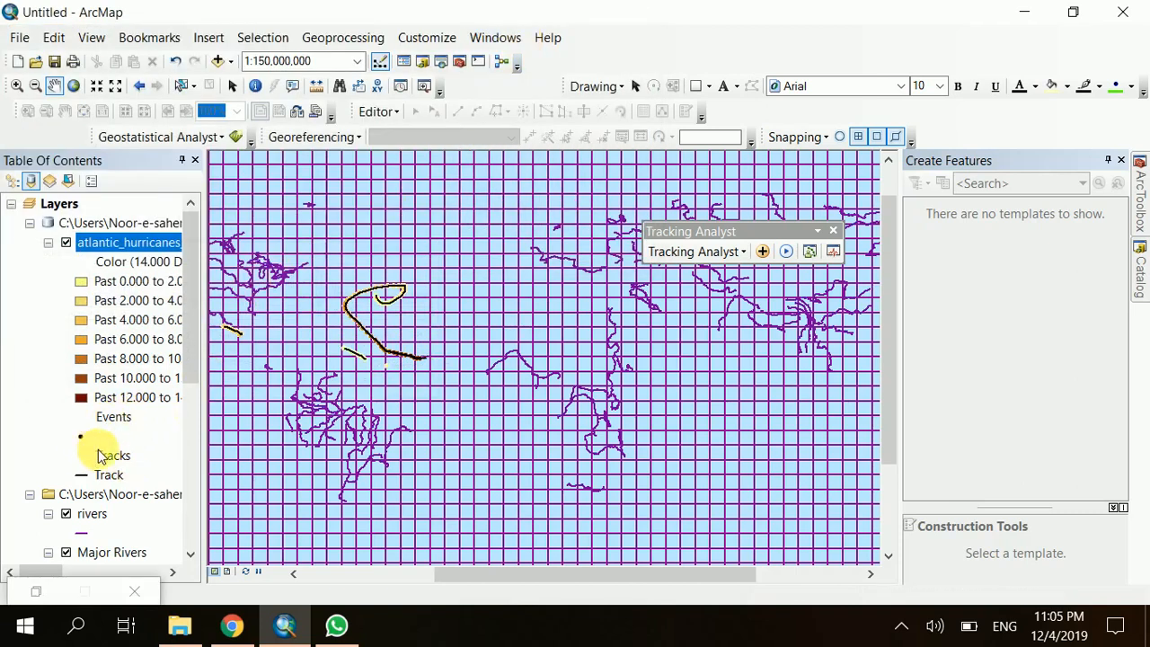
drag(189, 359, 191, 390)
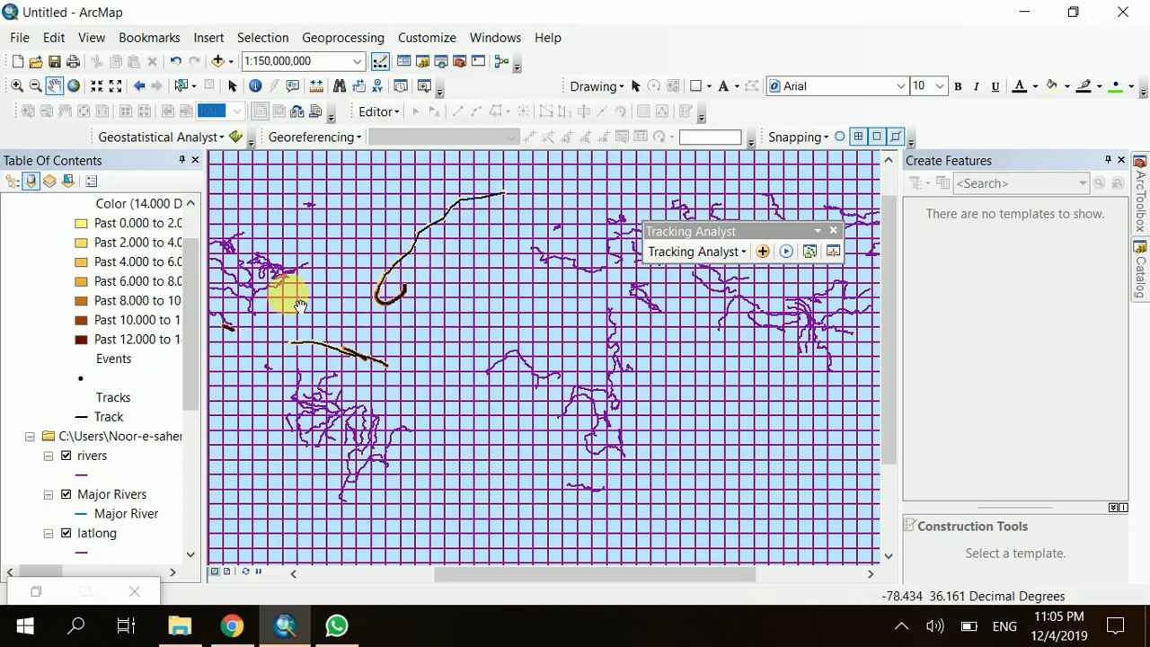
scroll(192, 279, up, 3)
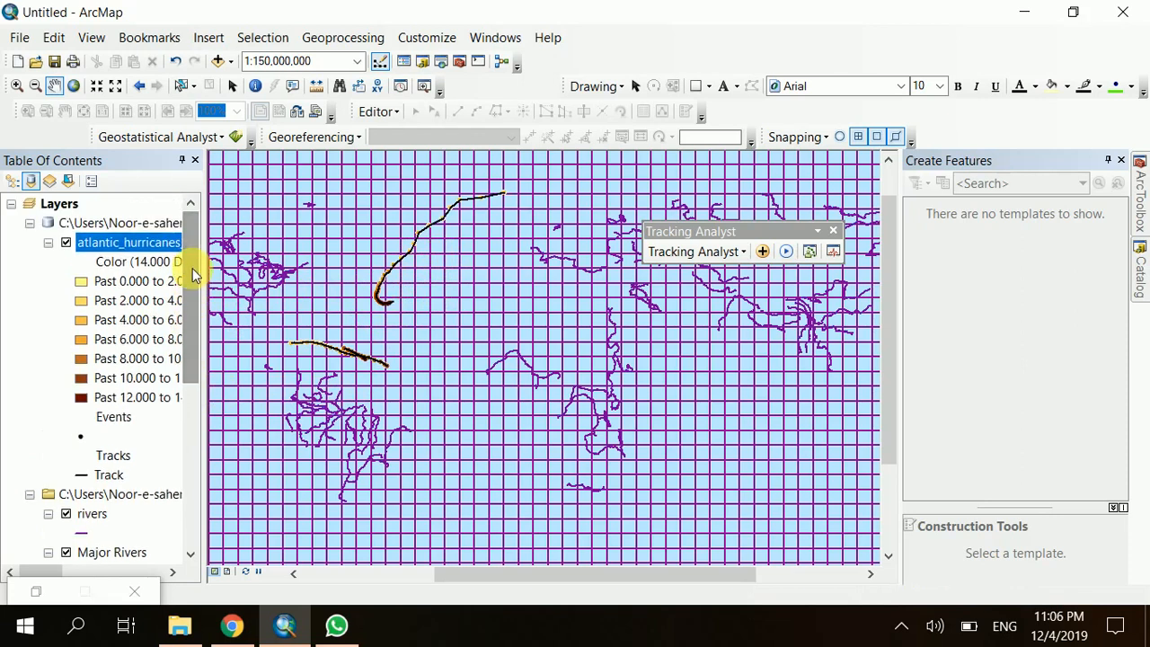
Review the Events, Time Window and Tracks settings in the atlantic_hurricanes layer's symbology, and close the properties without changes
right_click(144, 248)
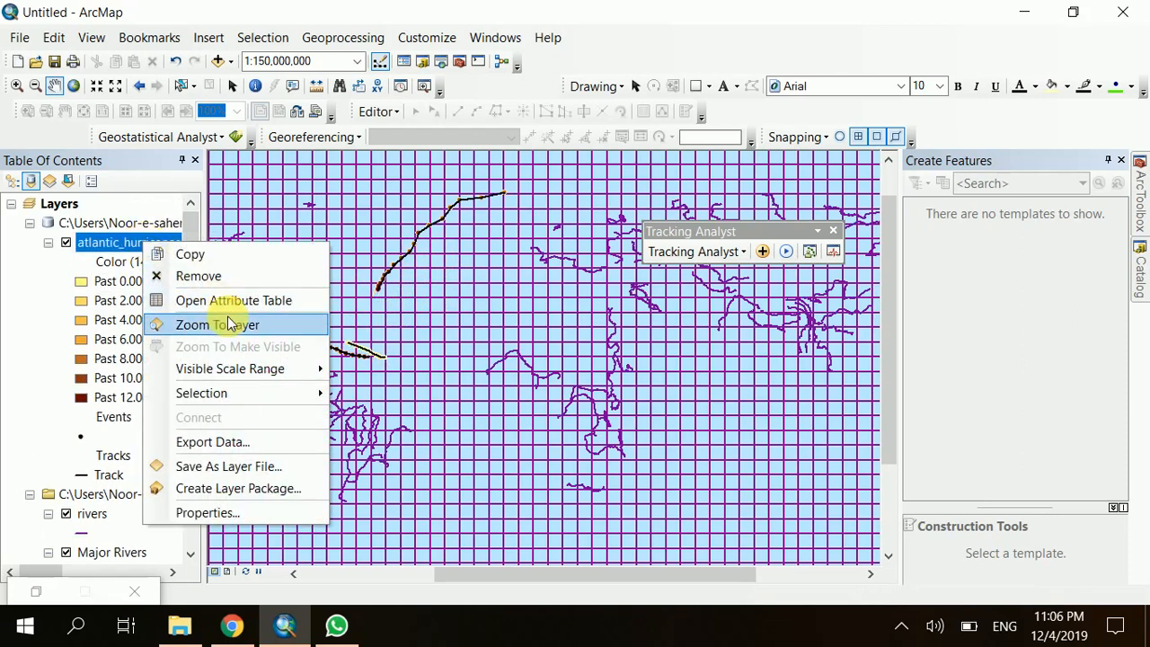
click(221, 511)
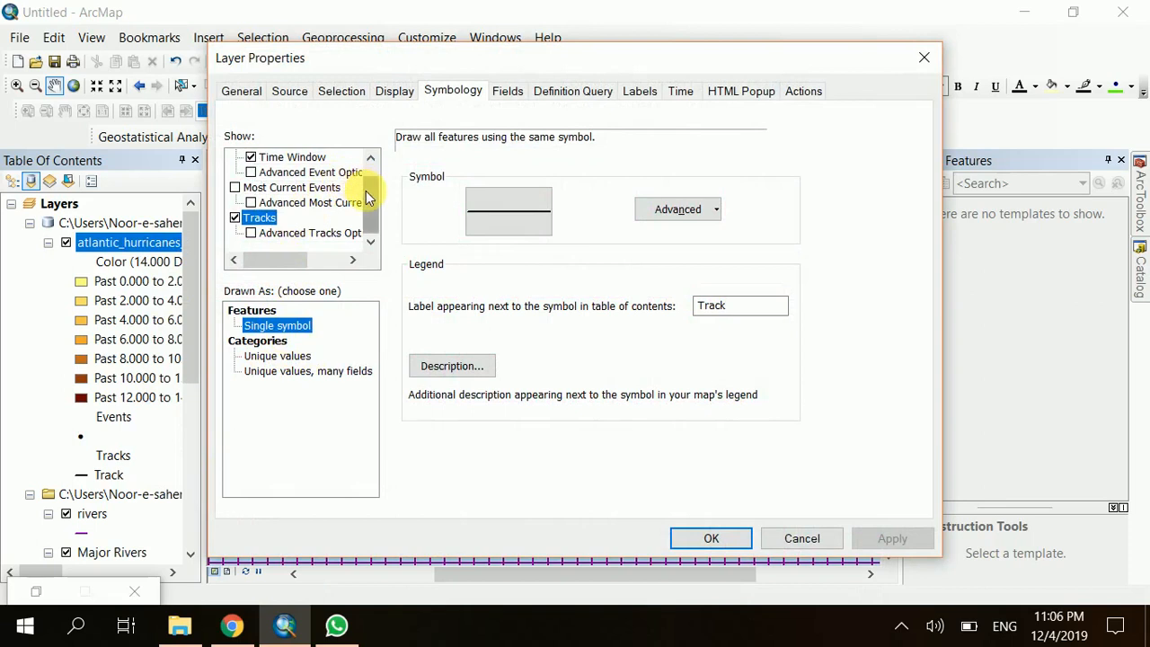
drag(366, 198, 367, 172)
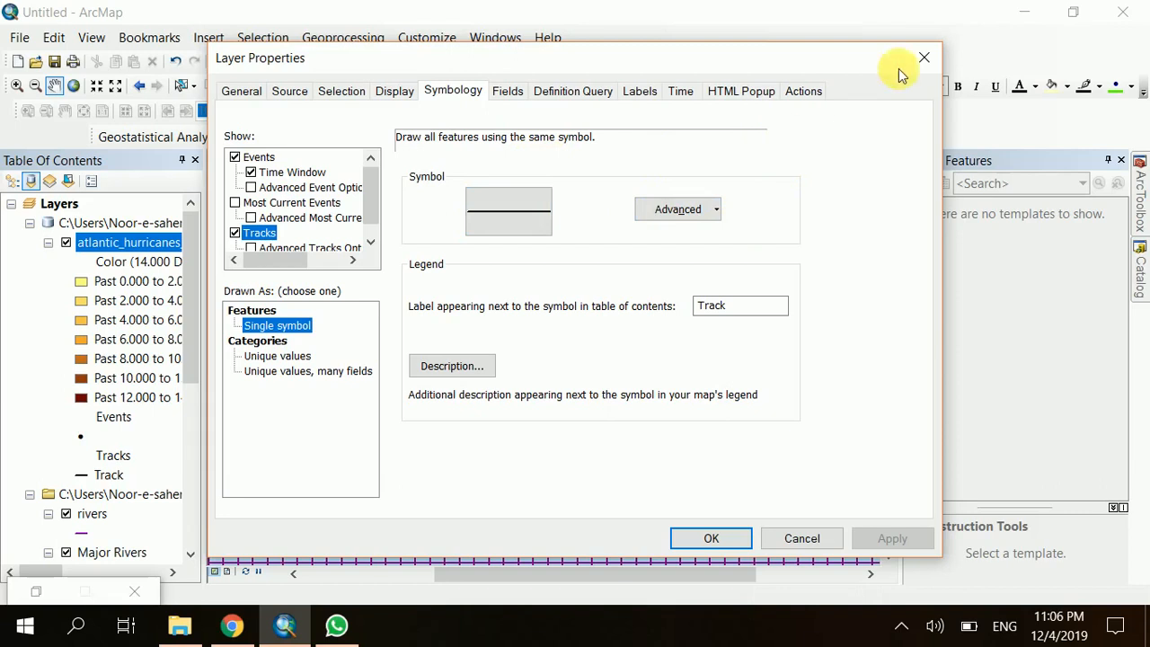
click(921, 64)
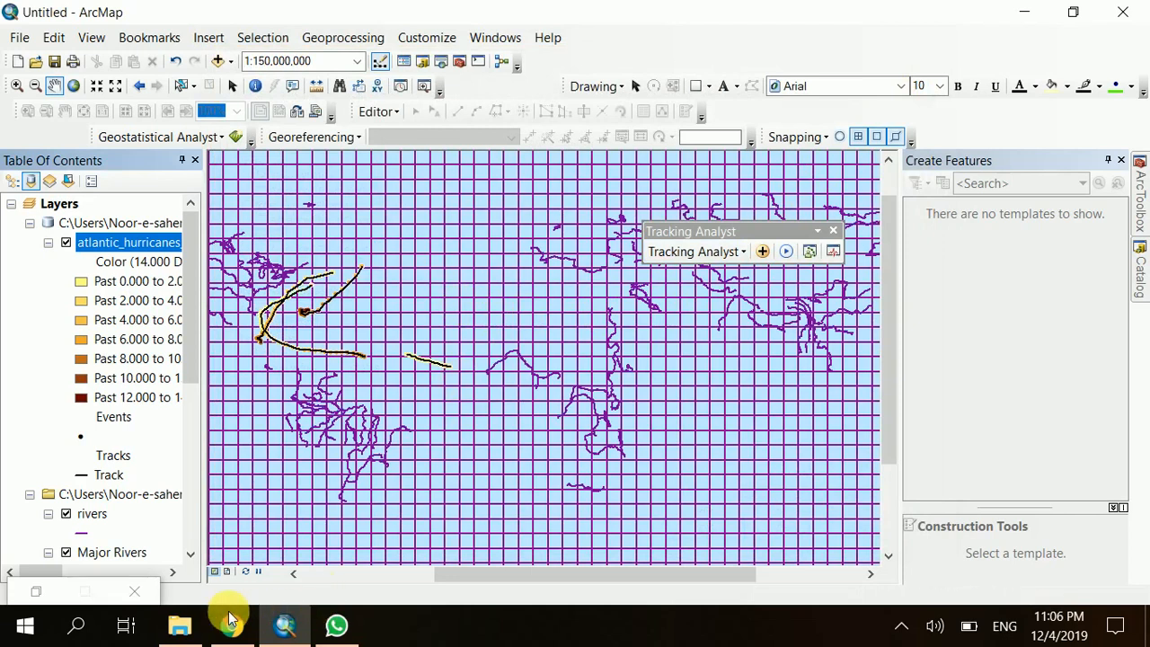
mouse_move(285, 625)
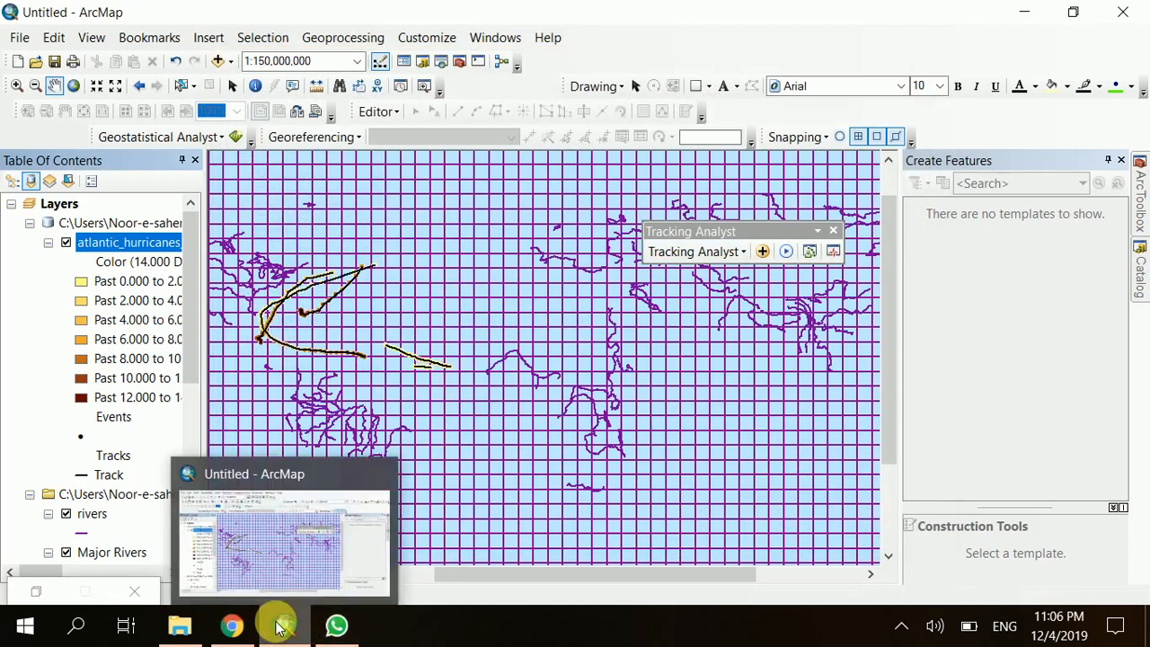
click(297, 550)
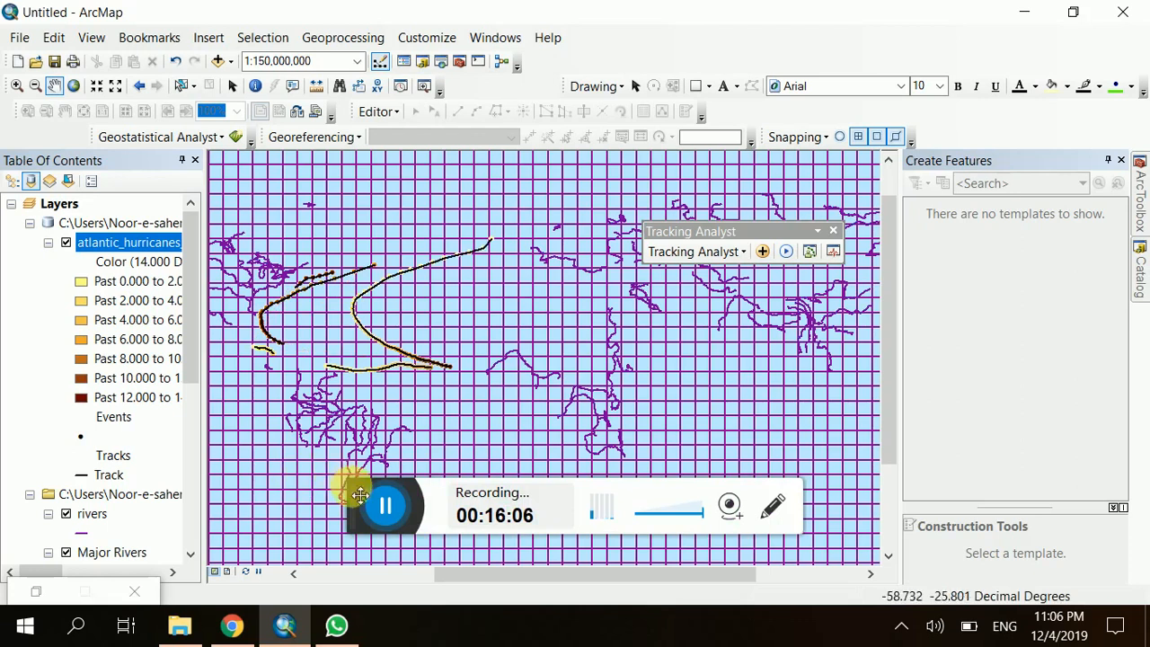
click(398, 502)
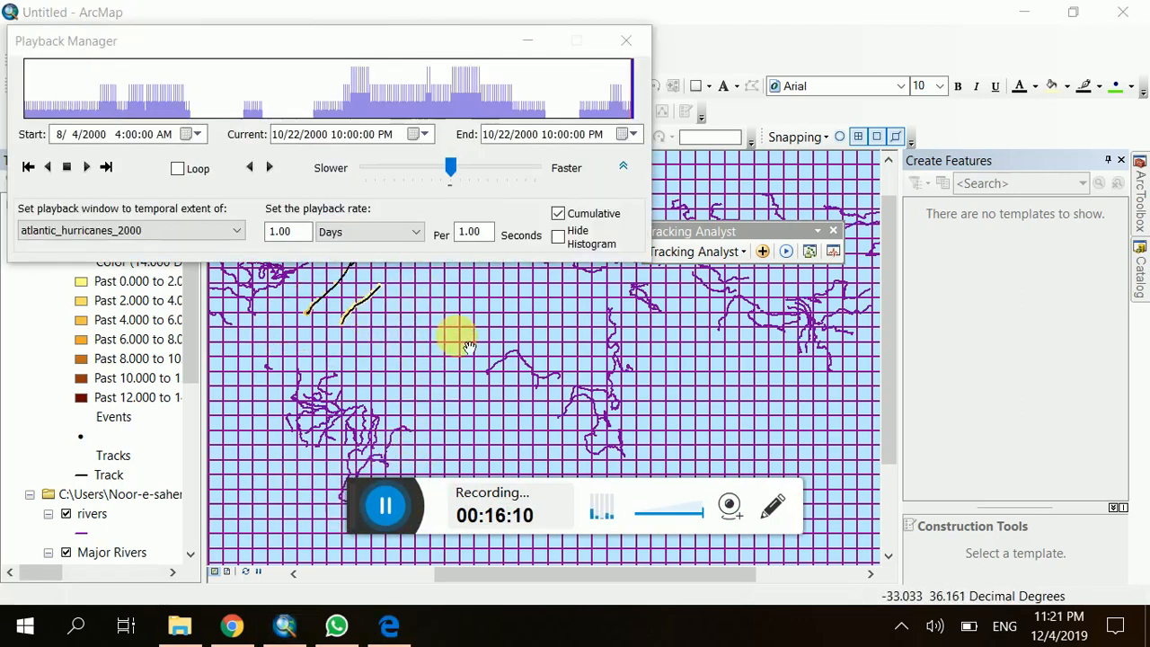
Minimize the Playback Manager to show the hurricane tracks on the full map
click(527, 40)
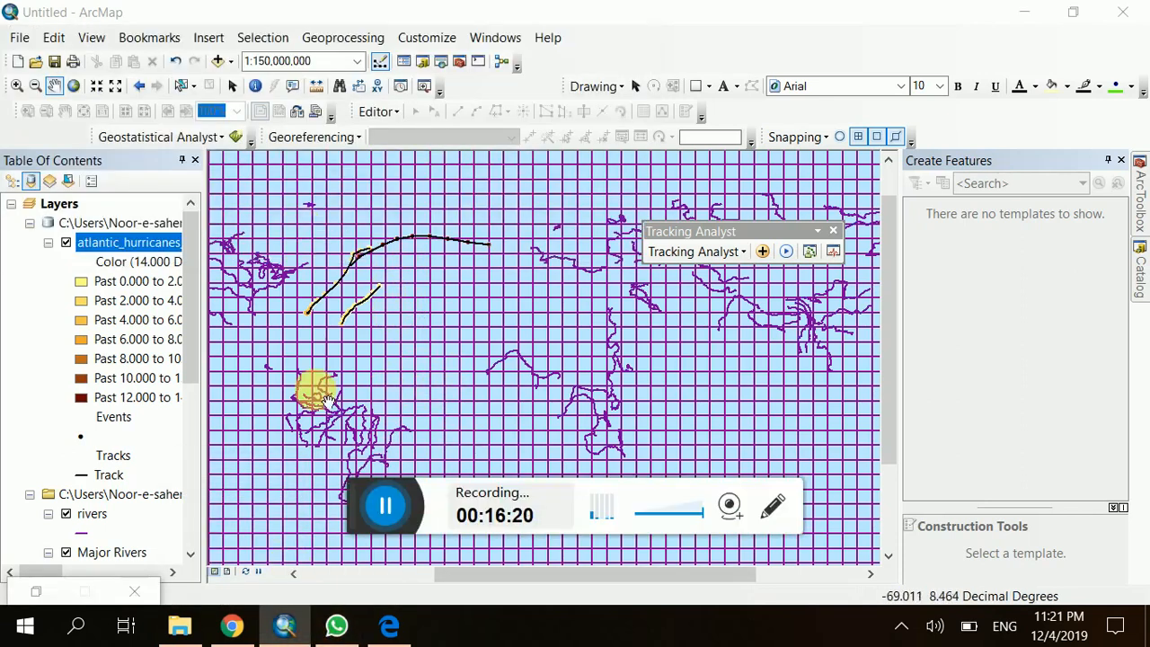
Restore the Playback Manager and scrub its timeline to several dates between 9/1/2000 and 10/4/2000, moving the window clear of the legend
mouse_move(284, 627)
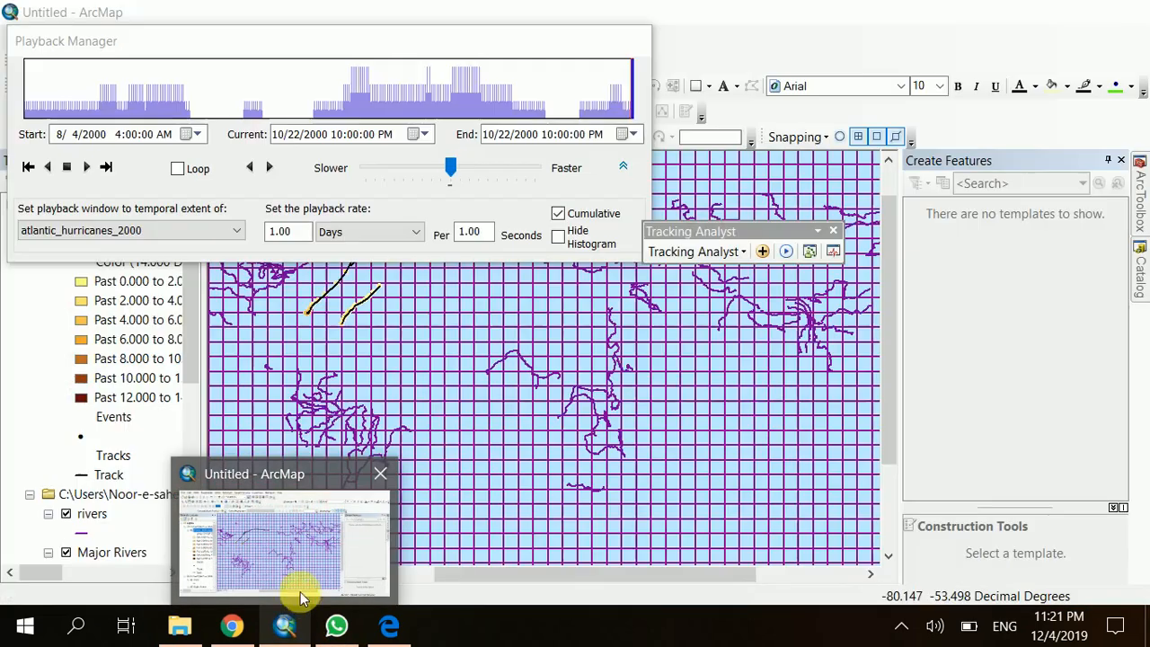
click(301, 575)
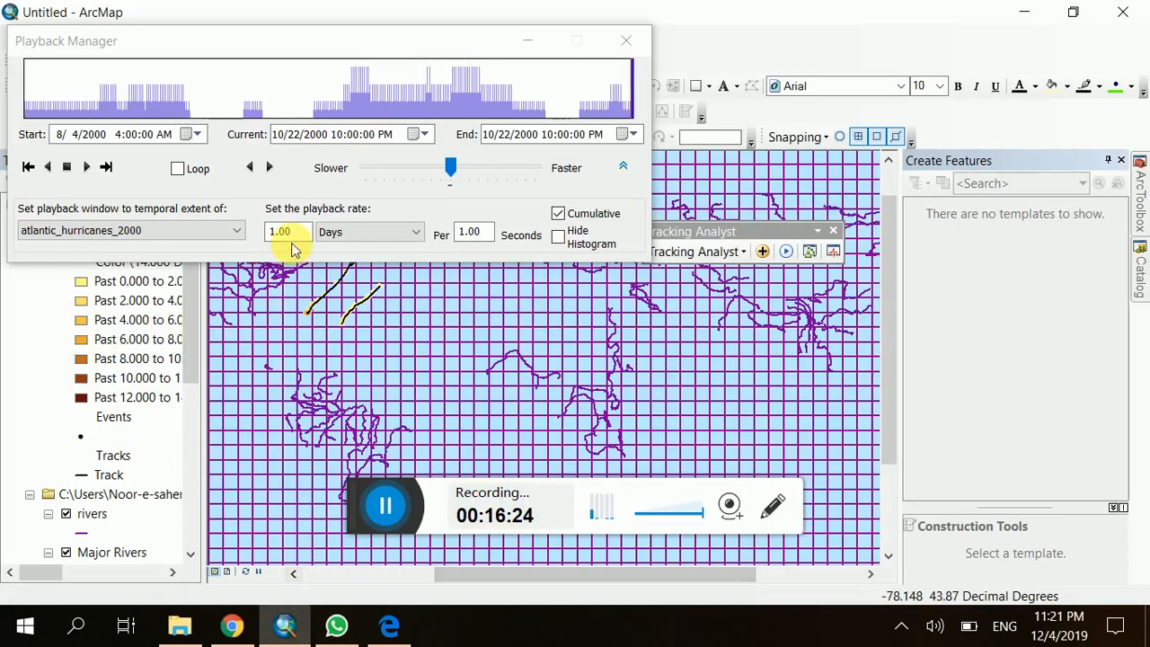
click(239, 76)
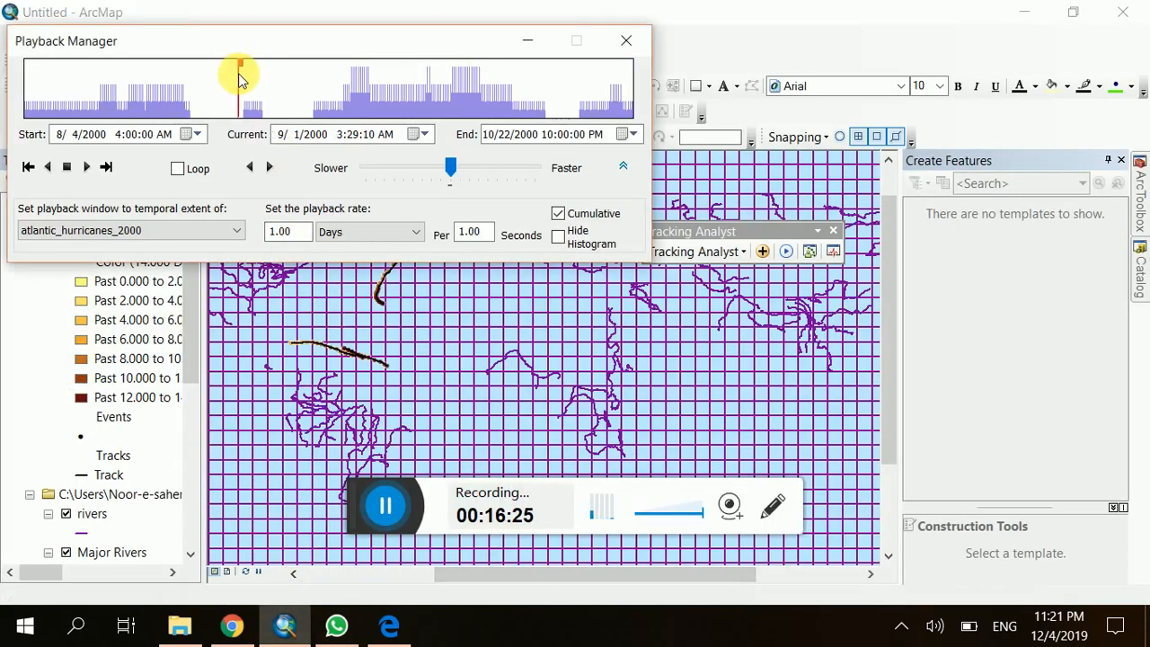
click(296, 75)
click(404, 100)
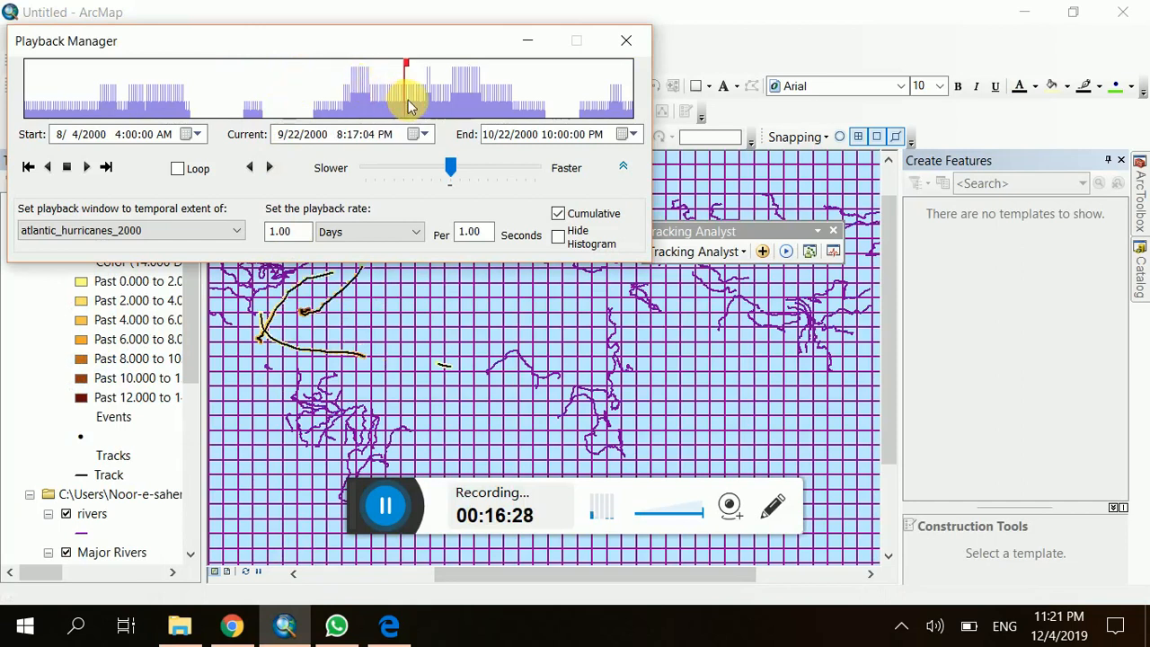
click(475, 100)
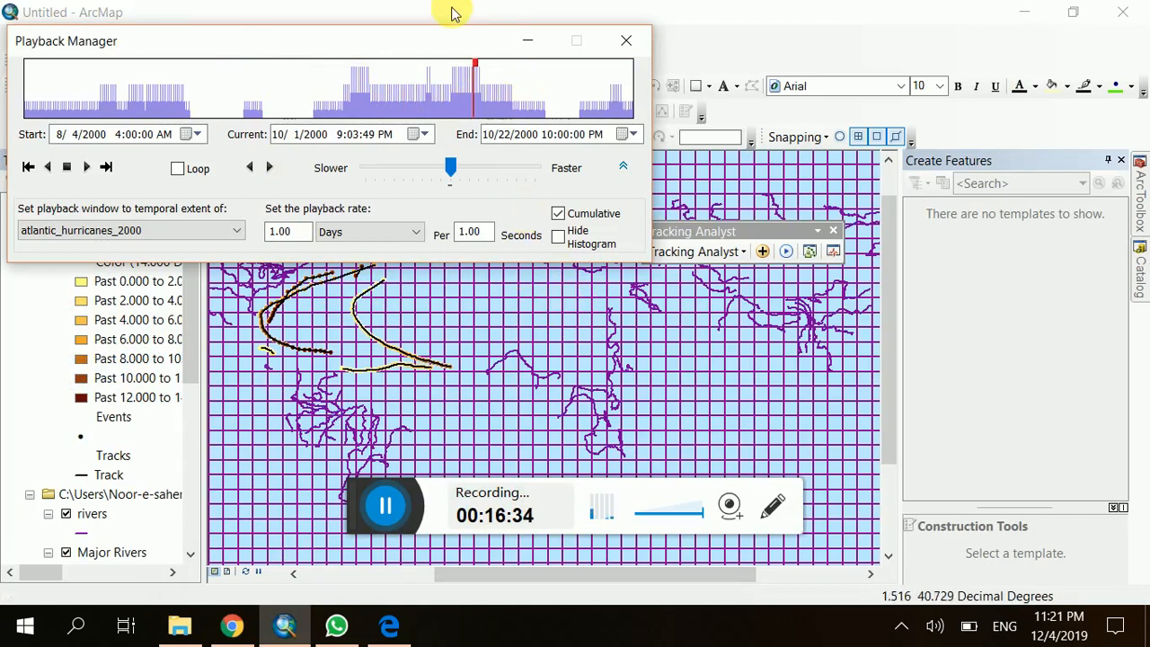
mouse_move(443, 45)
mouse_down()
mouse_move(712, 32)
mouse_move(780, 14)
mouse_move(704, 20)
mouse_up()
click(755, 57)
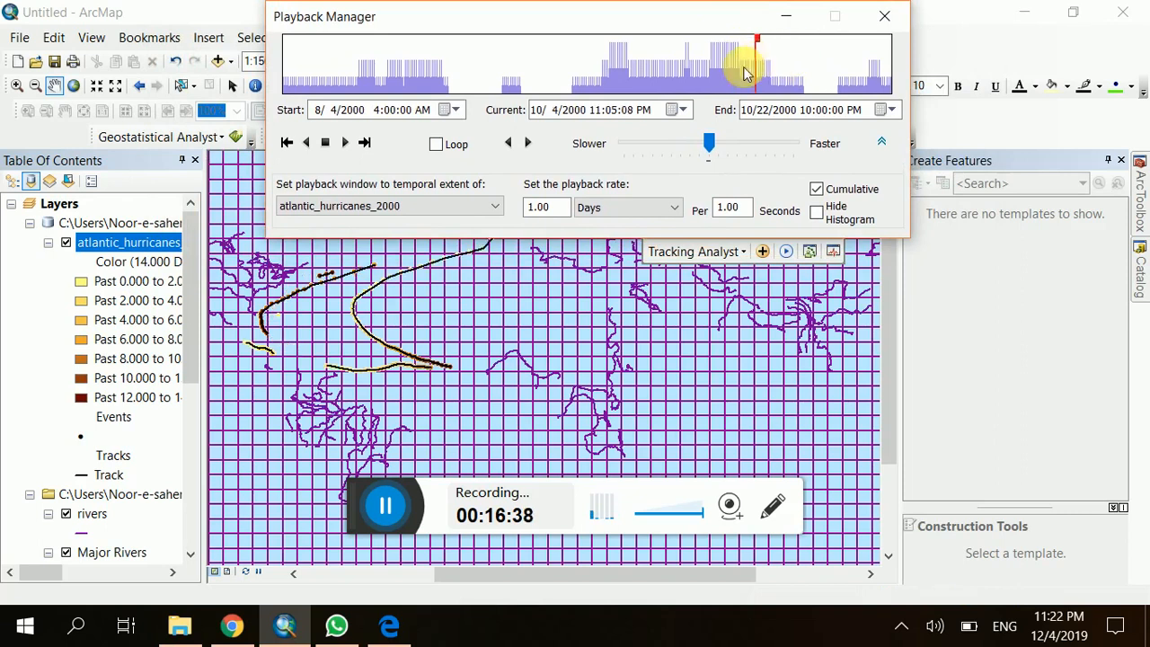
Replay the hurricane animation from early August 2000 at 3 days per second and close the Playback Manager
click(348, 148)
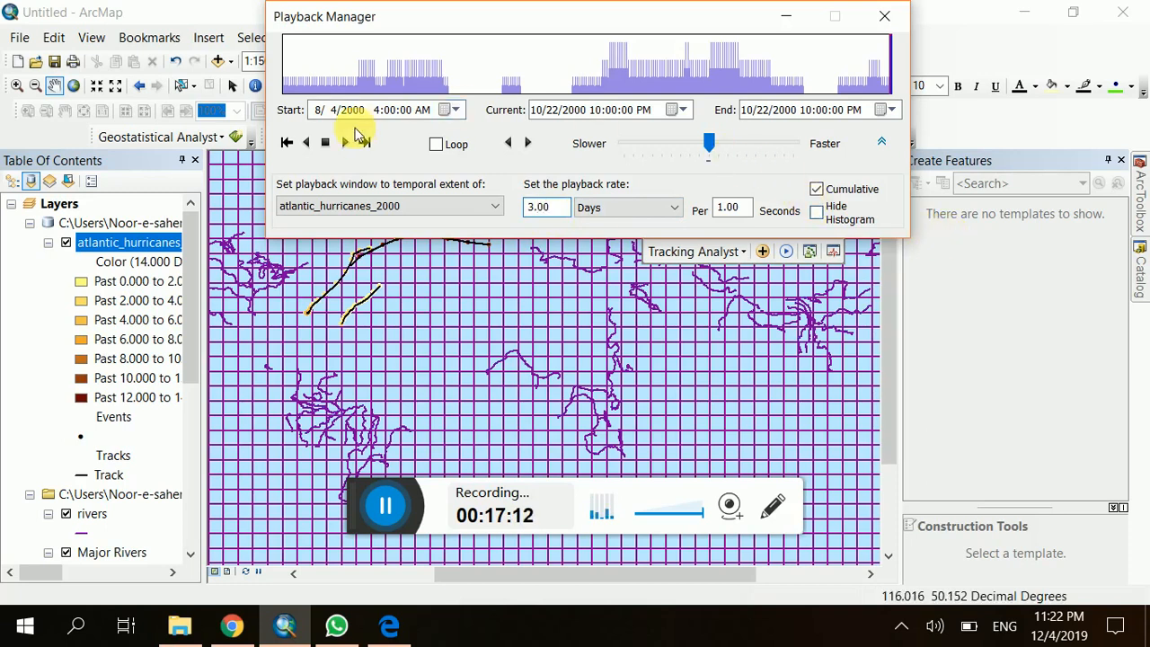
click(347, 145)
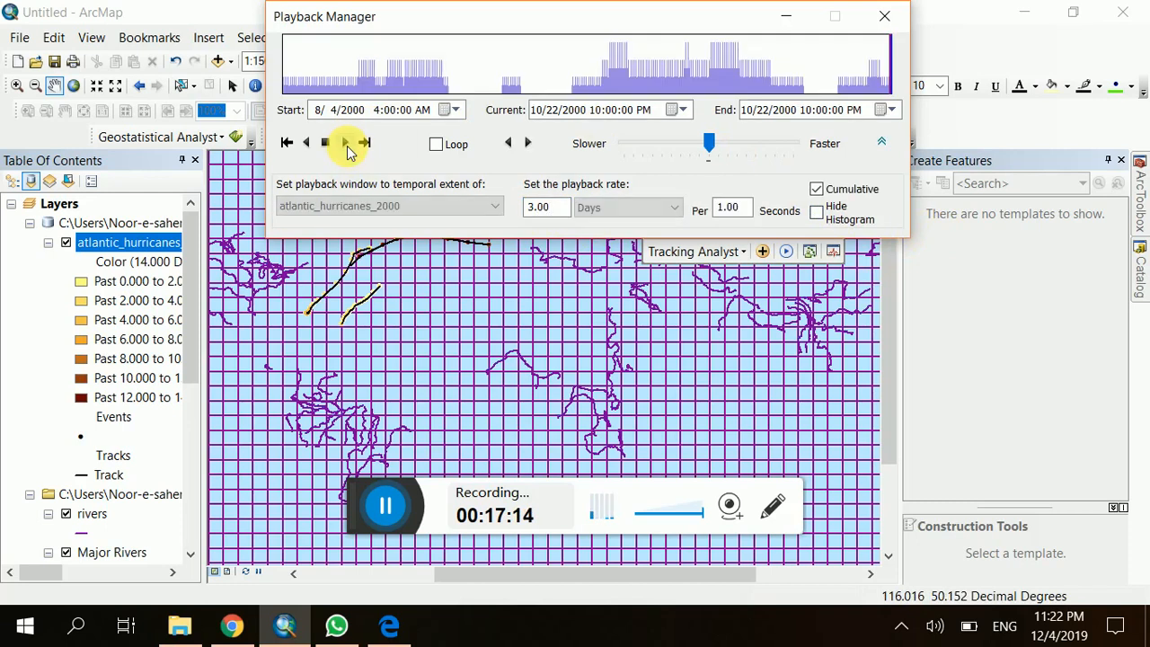
click(297, 79)
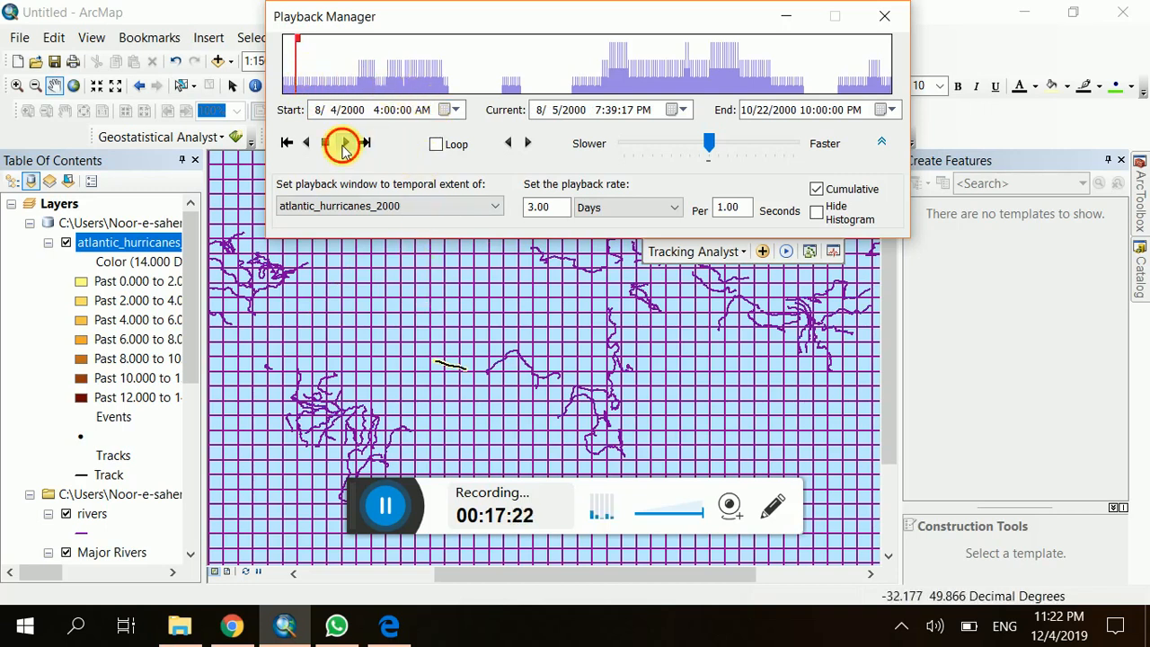
click(343, 144)
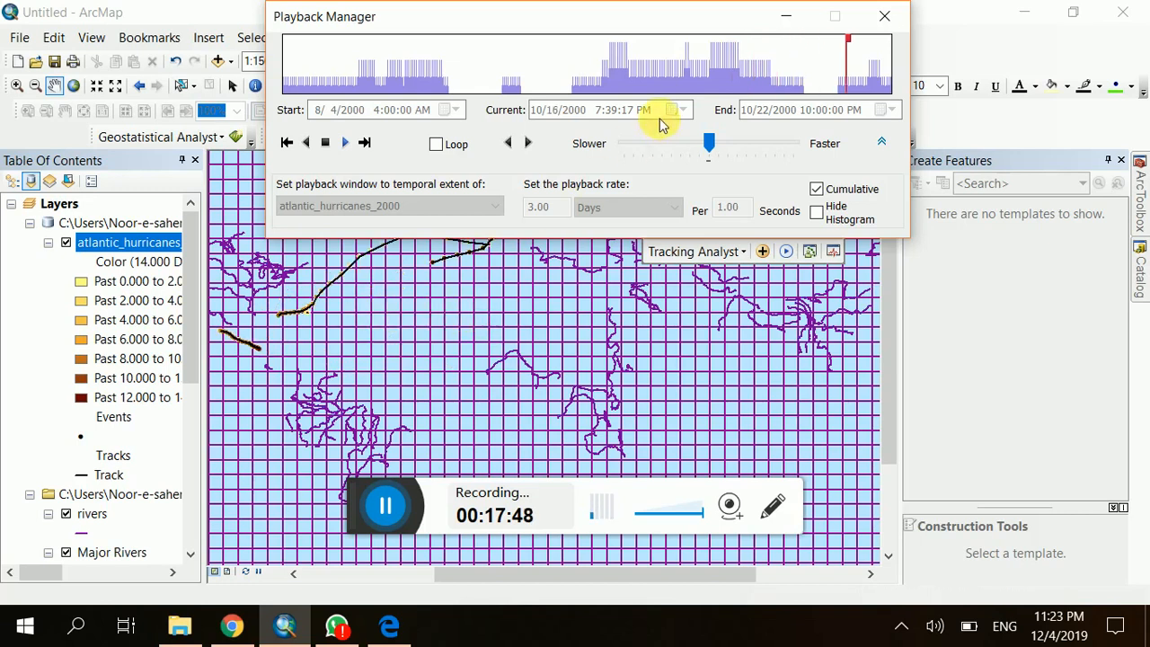
click(885, 20)
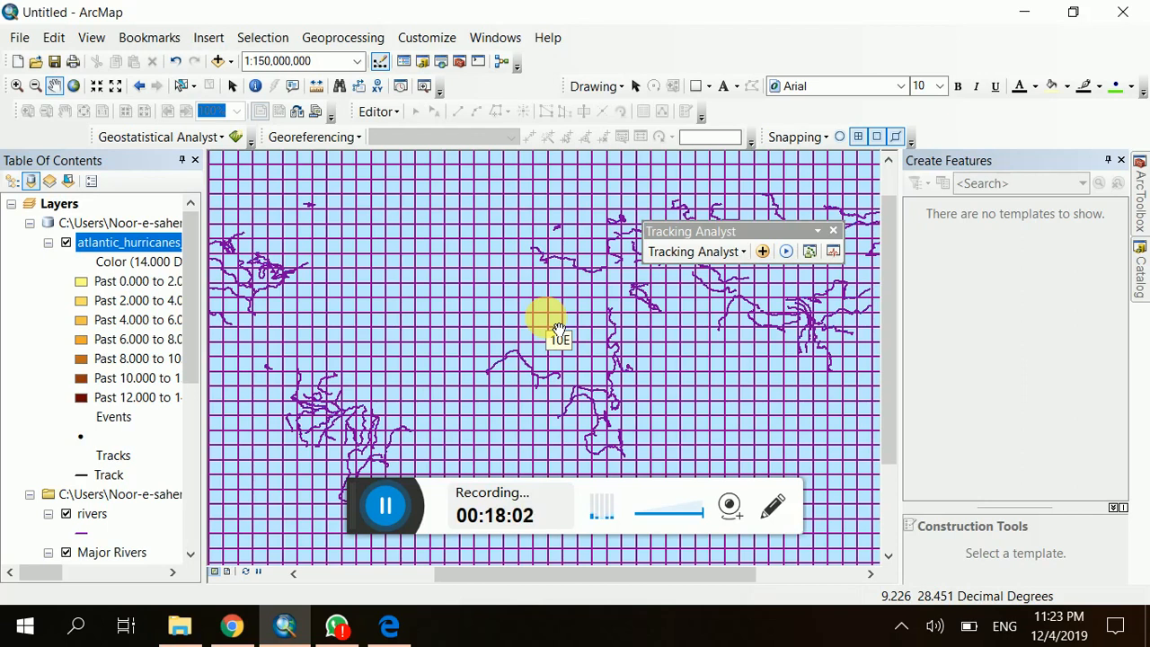
Start adding temporal data and choose the atlantic_hurricanes_2000 feature class from Hurricanes.gdb as the data source
key(alt)
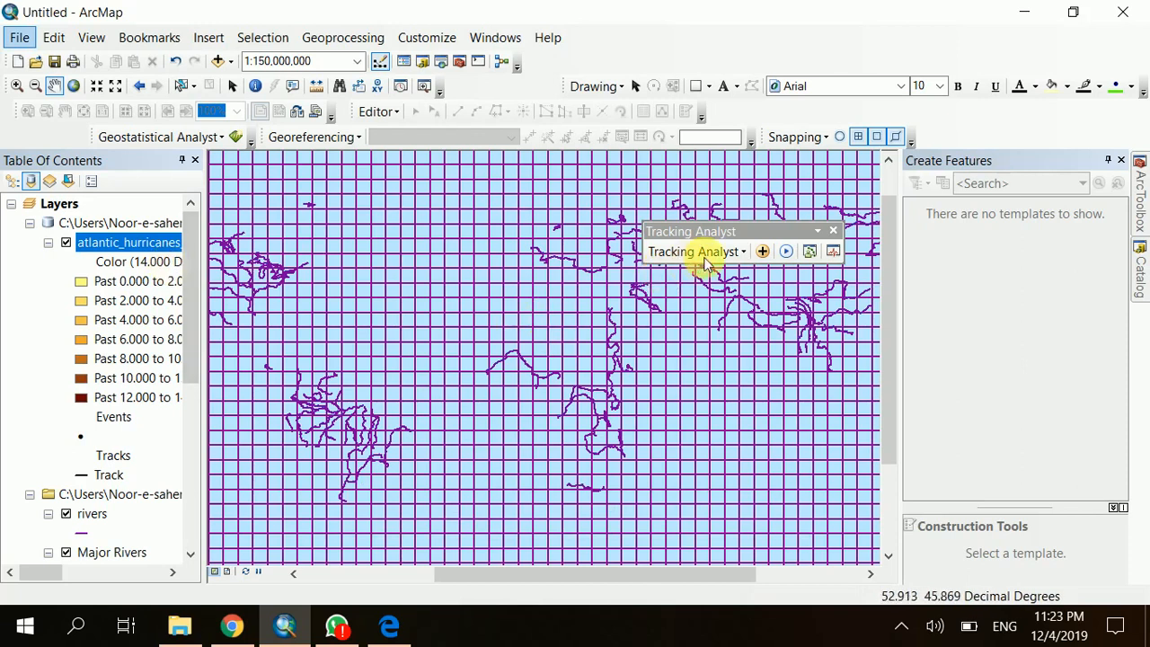
click(762, 254)
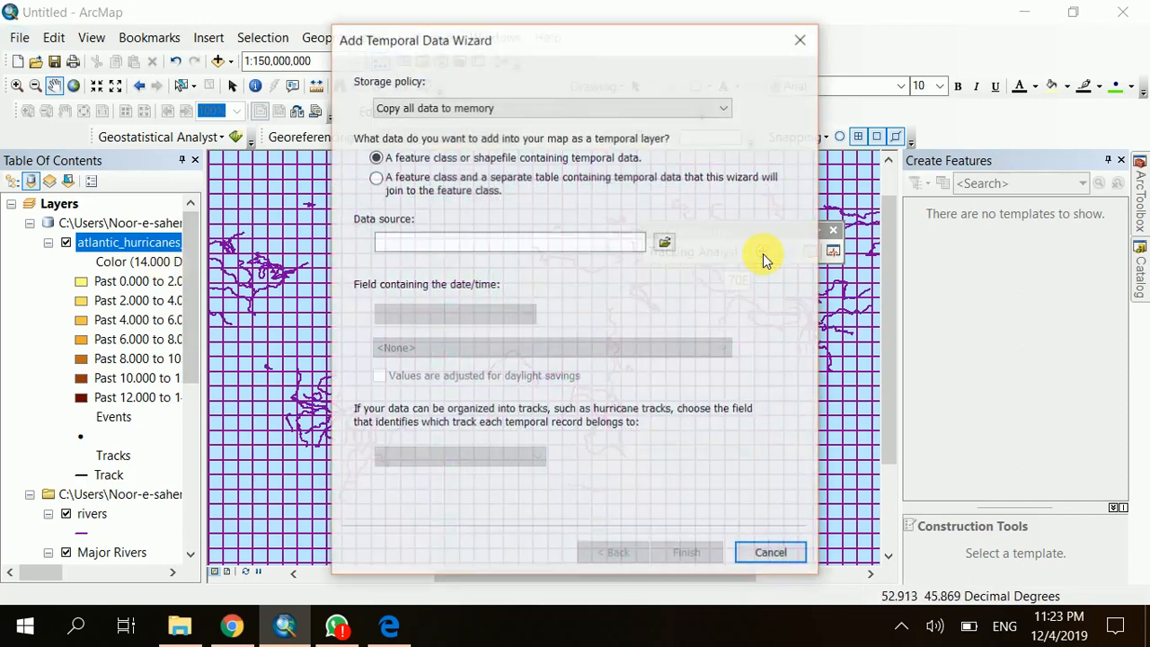
click(665, 241)
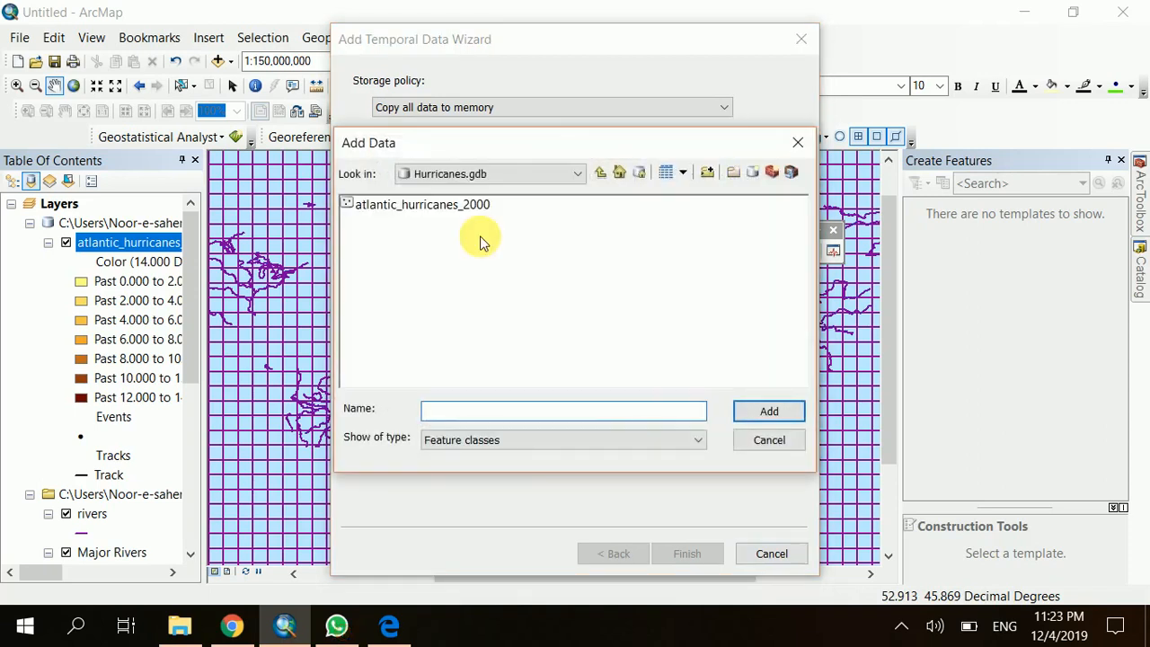
click(468, 207)
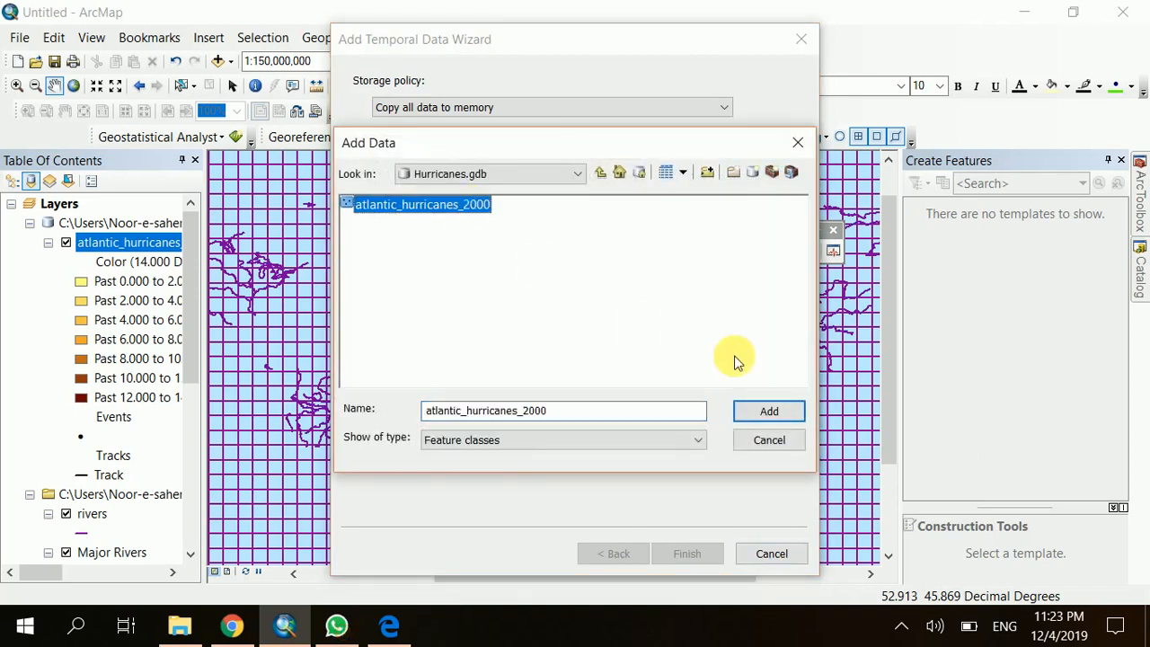
click(779, 411)
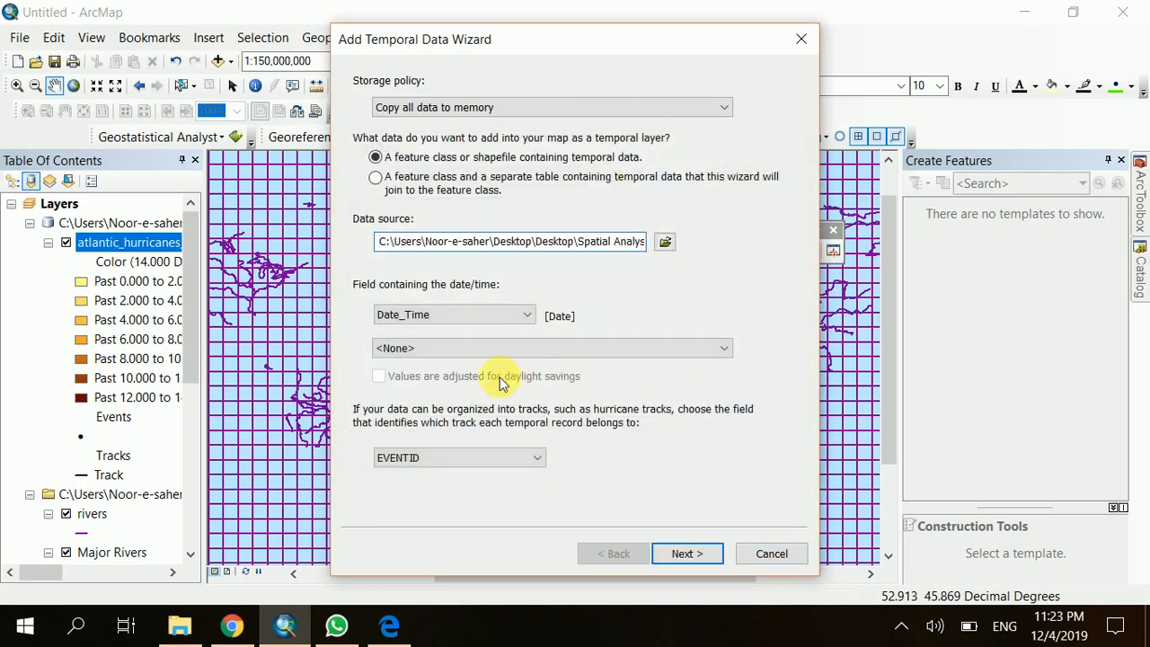
Set the date field's time zone to (UTC-05:00) Eastern Time (US & Canada) and finish the temporal data wizard without a definition query
click(700, 348)
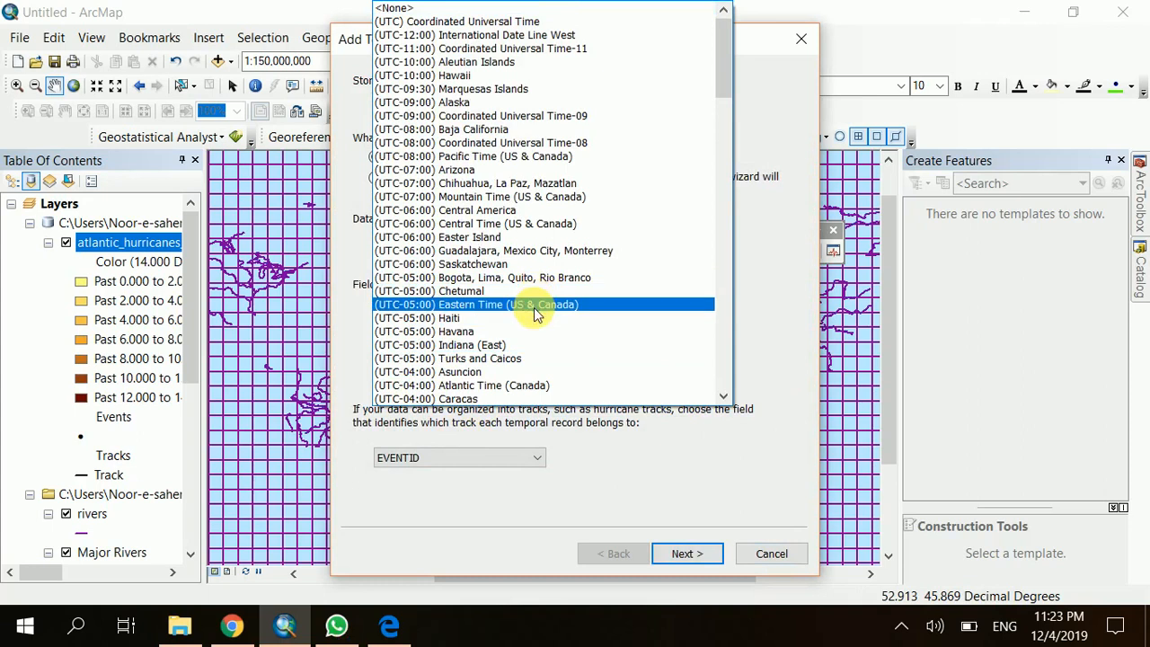
click(537, 312)
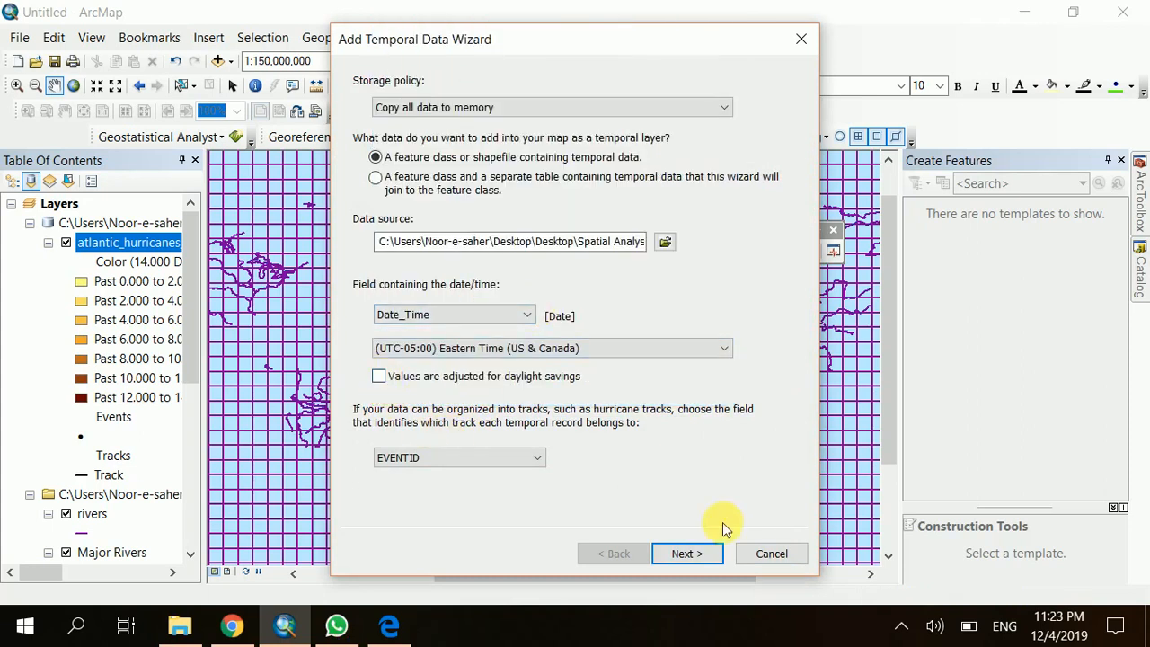
click(684, 552)
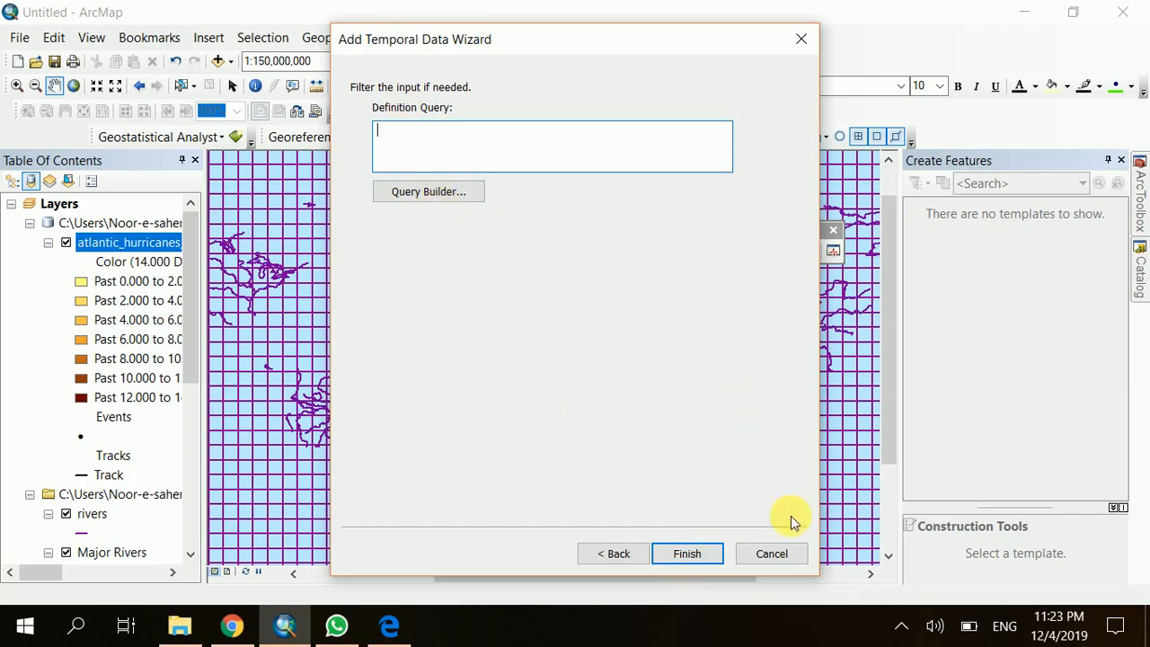
click(687, 553)
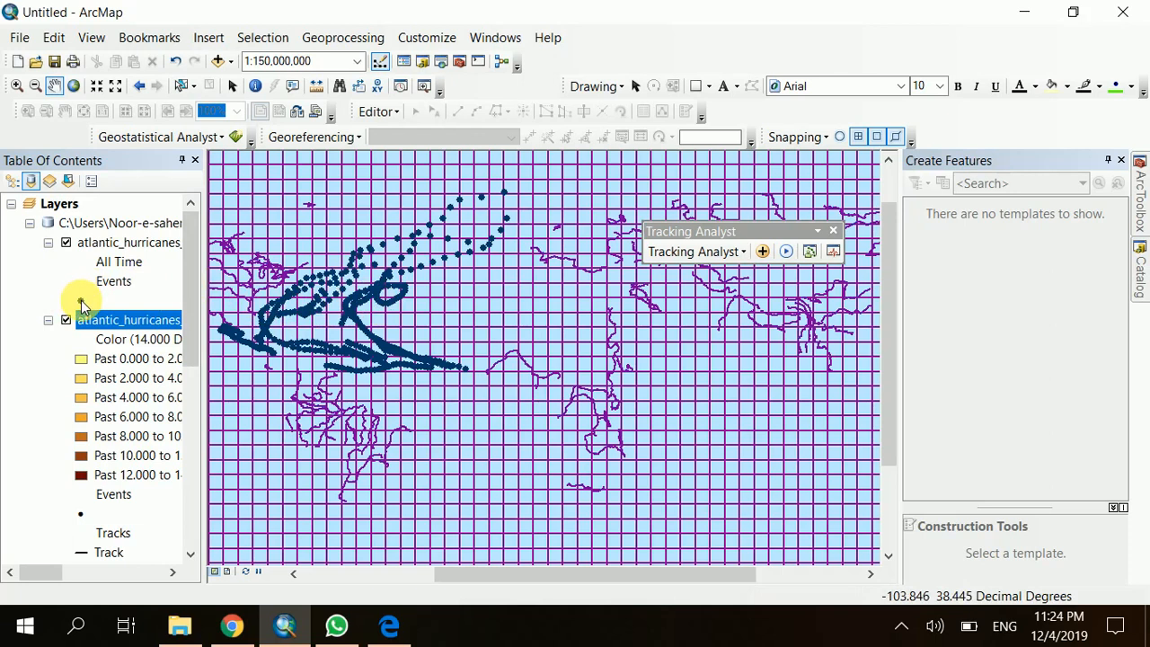
Remove the older atlantic_hurricanes_2000 layer with the 14-day color classes from the map, keeping the newly added one
click(106, 248)
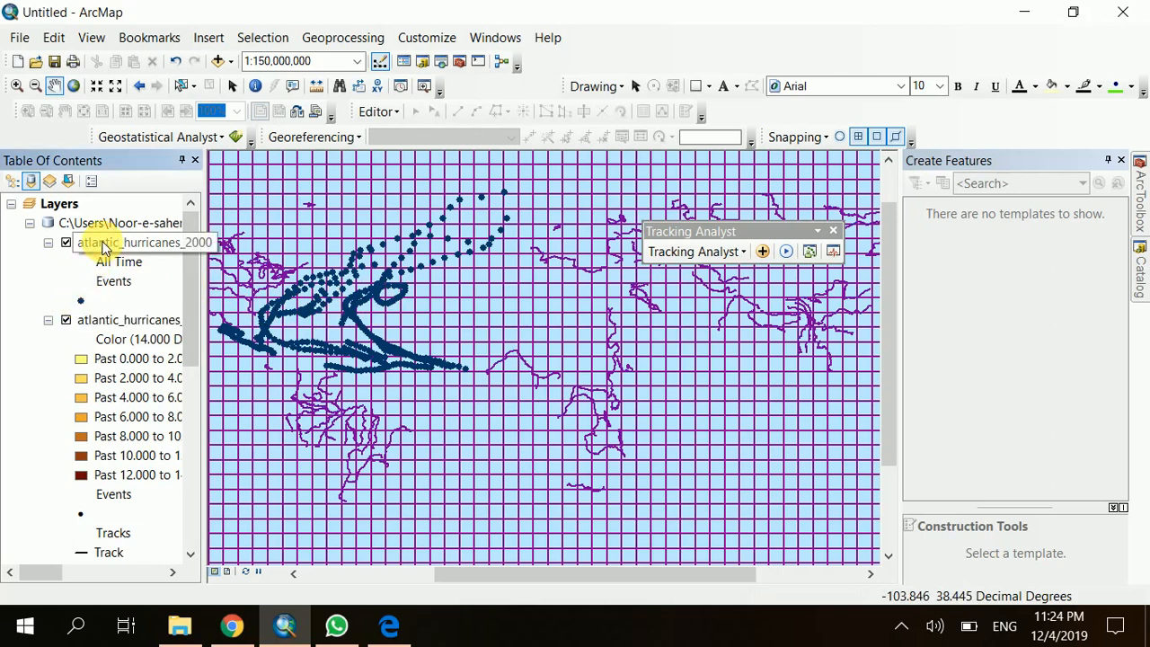
click(106, 244)
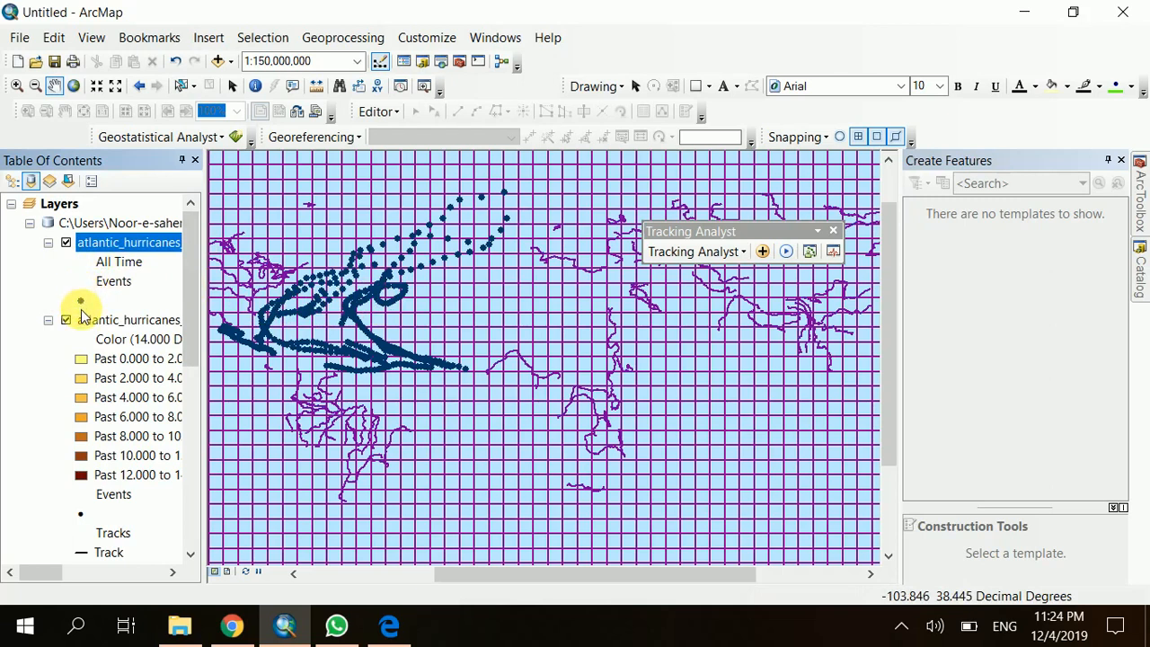
click(88, 324)
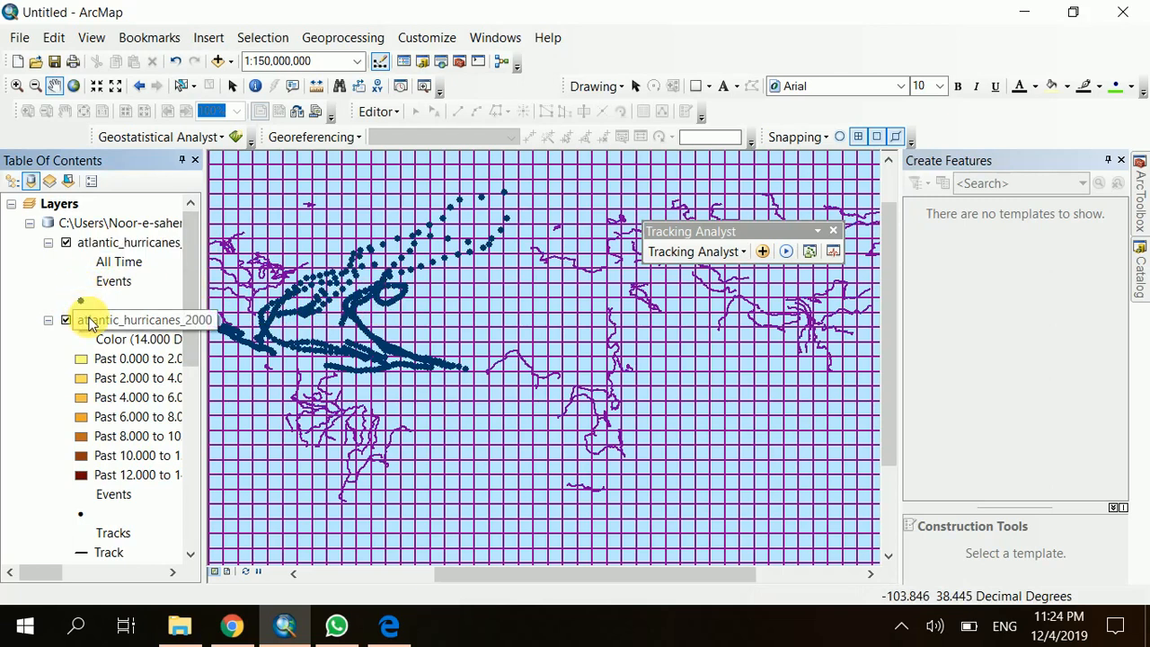
click(106, 245)
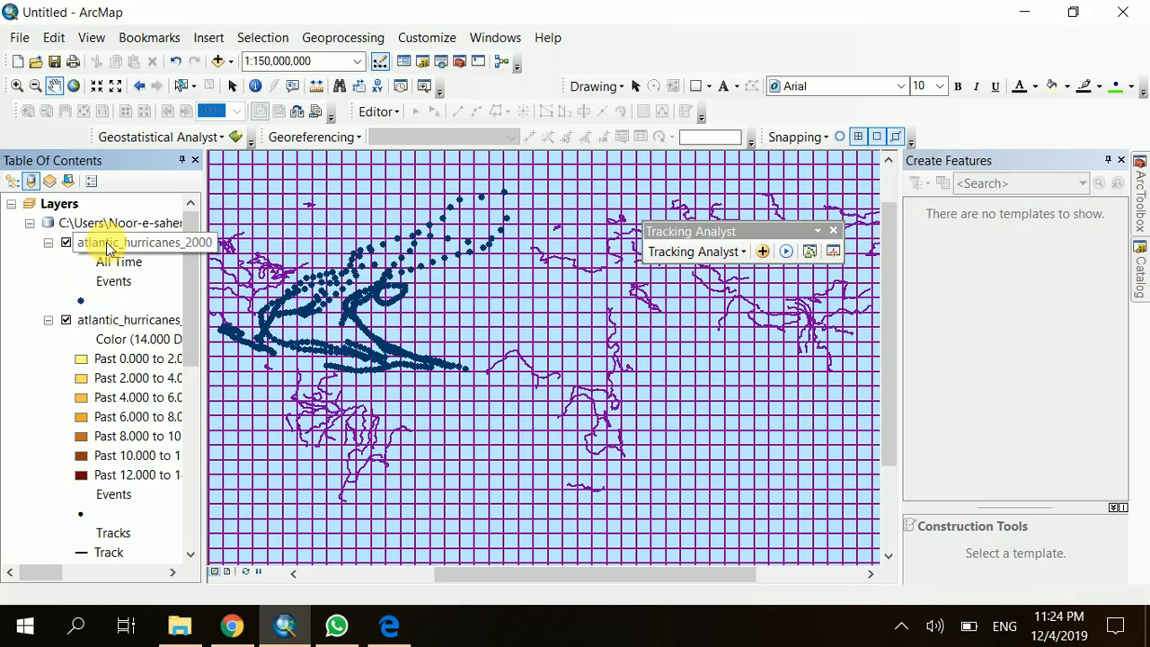
right_click(106, 244)
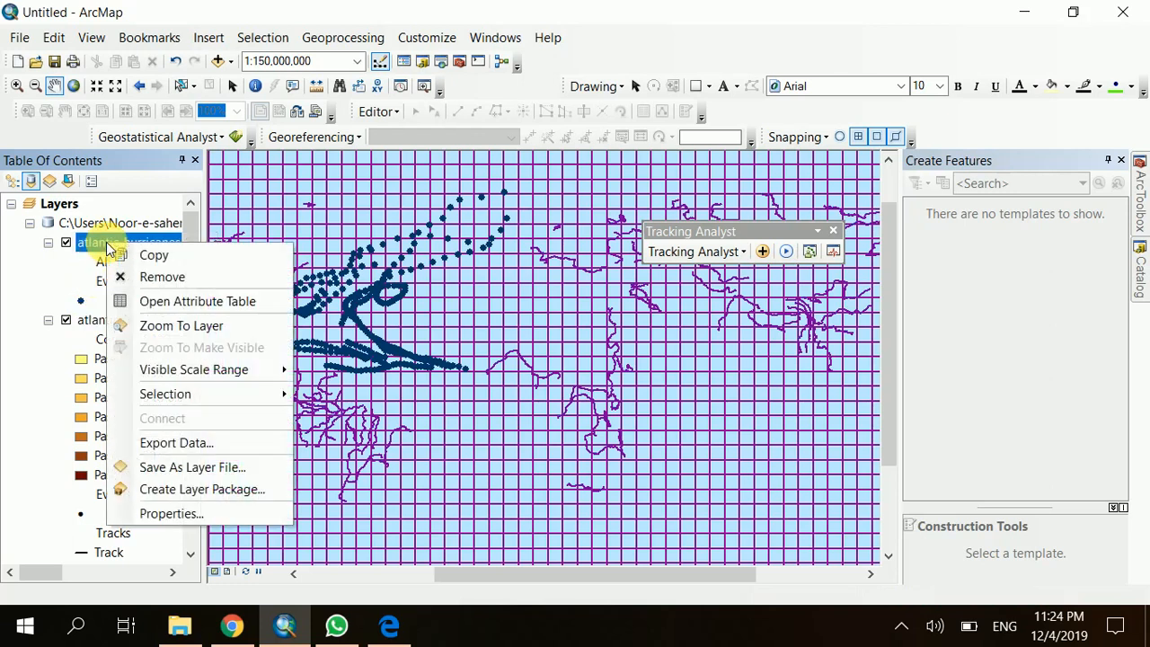
click(83, 323)
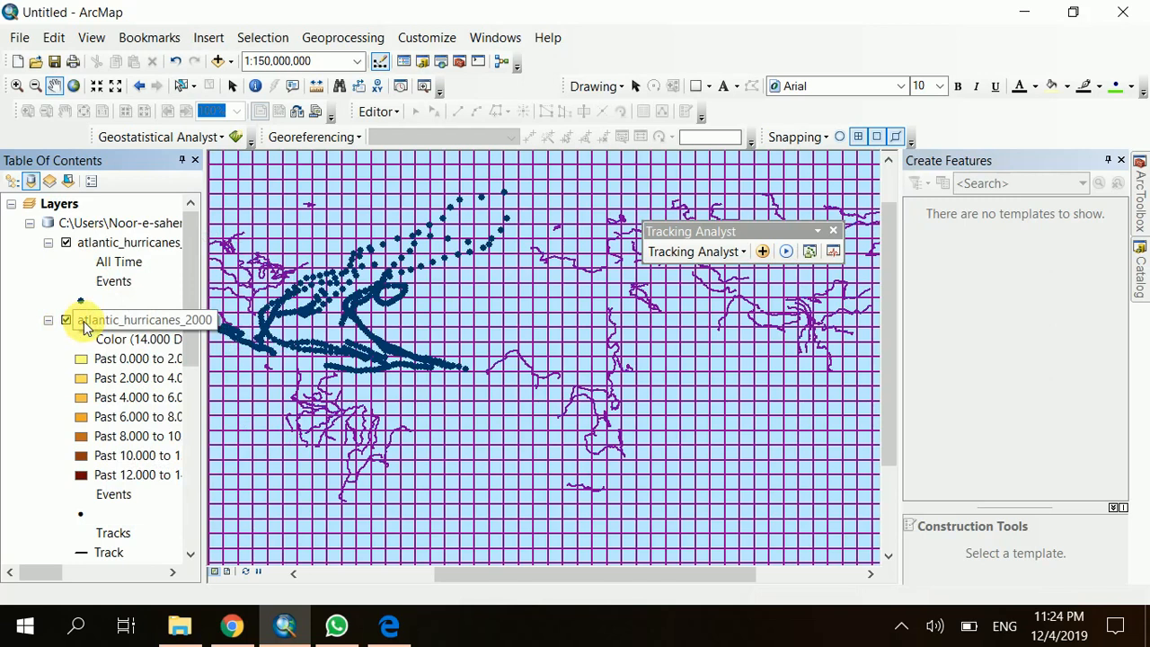
right_click(83, 321)
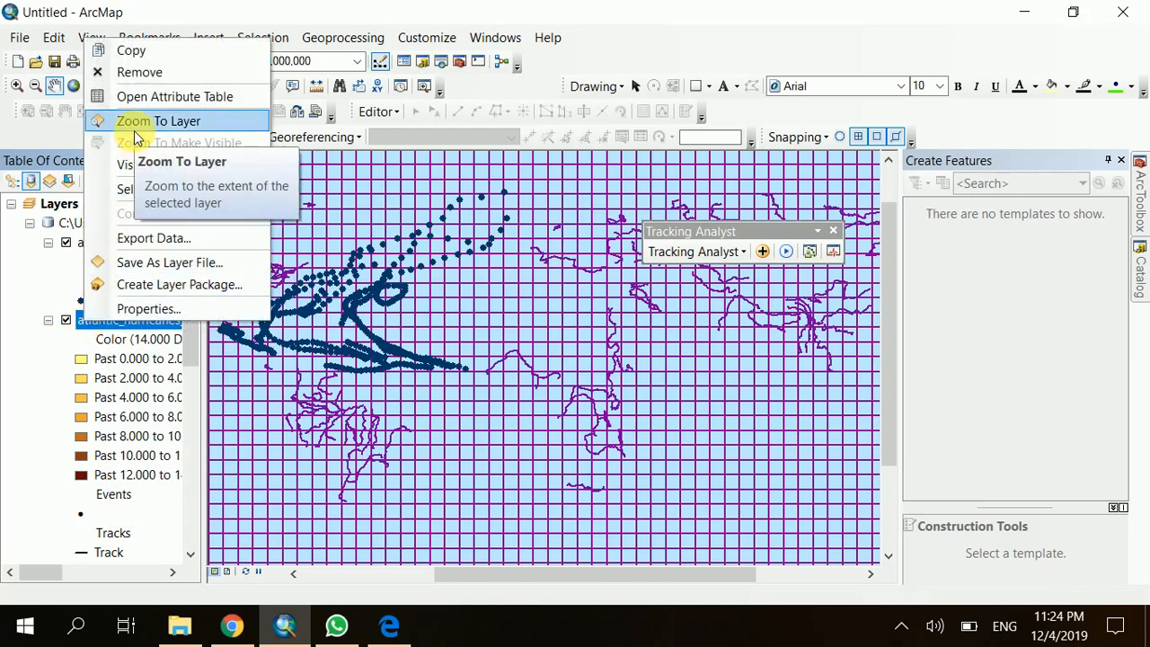
click(135, 72)
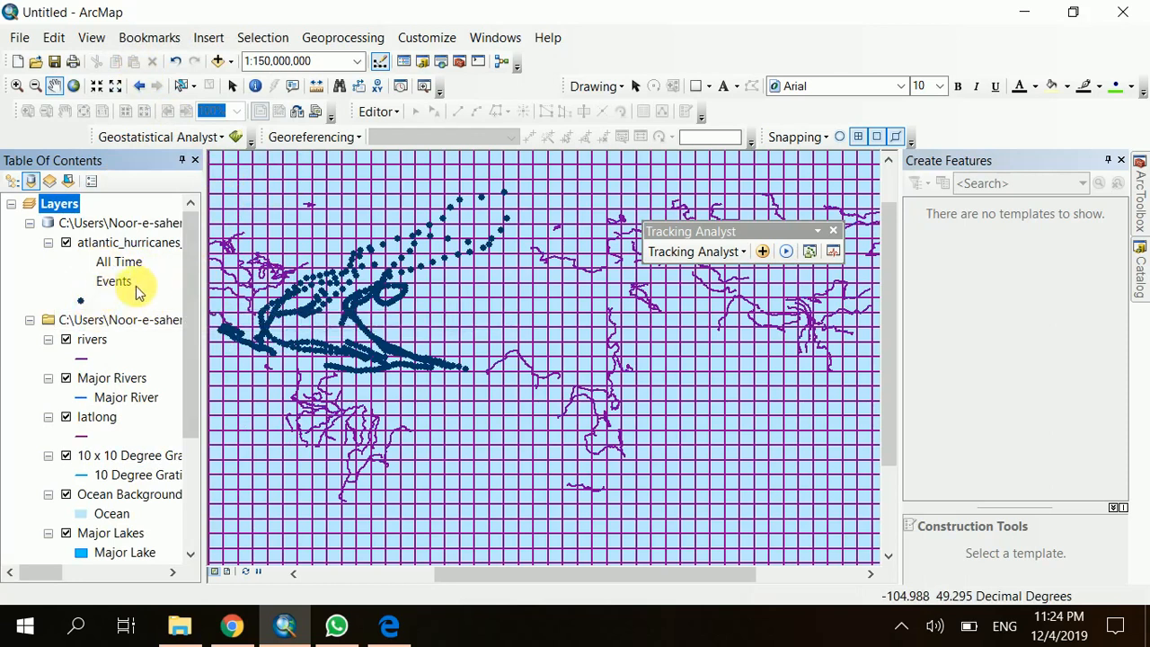
Enable Tracks in the new atlantic_hurricanes_2000 layer's symbology and apply the change
right_click(94, 252)
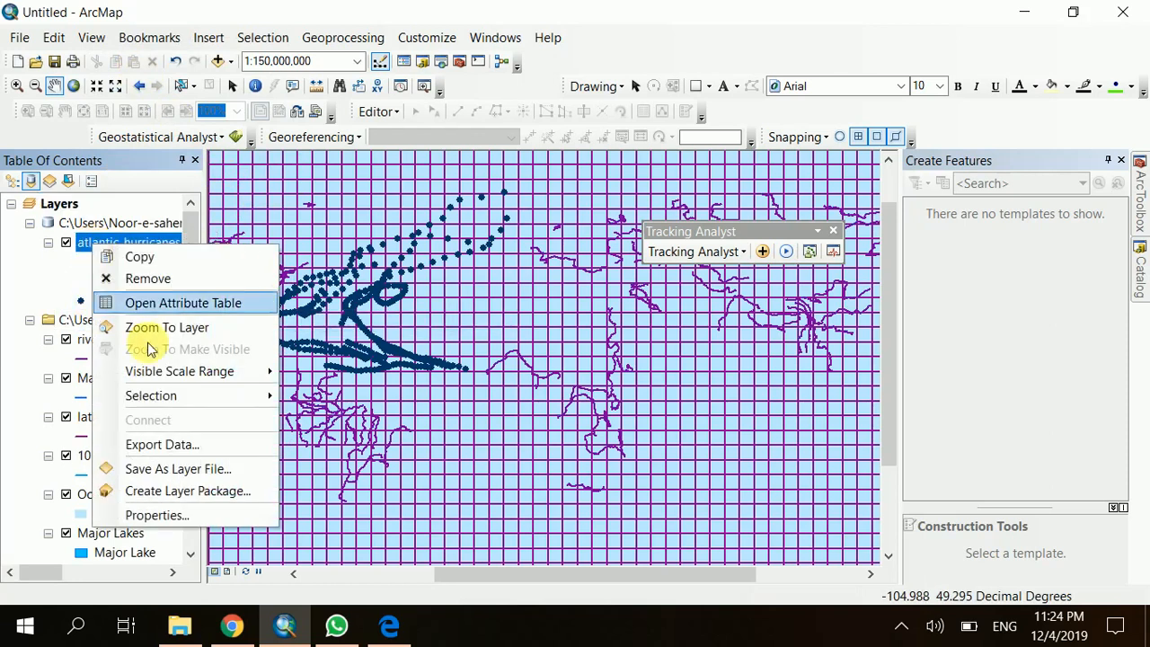
click(172, 516)
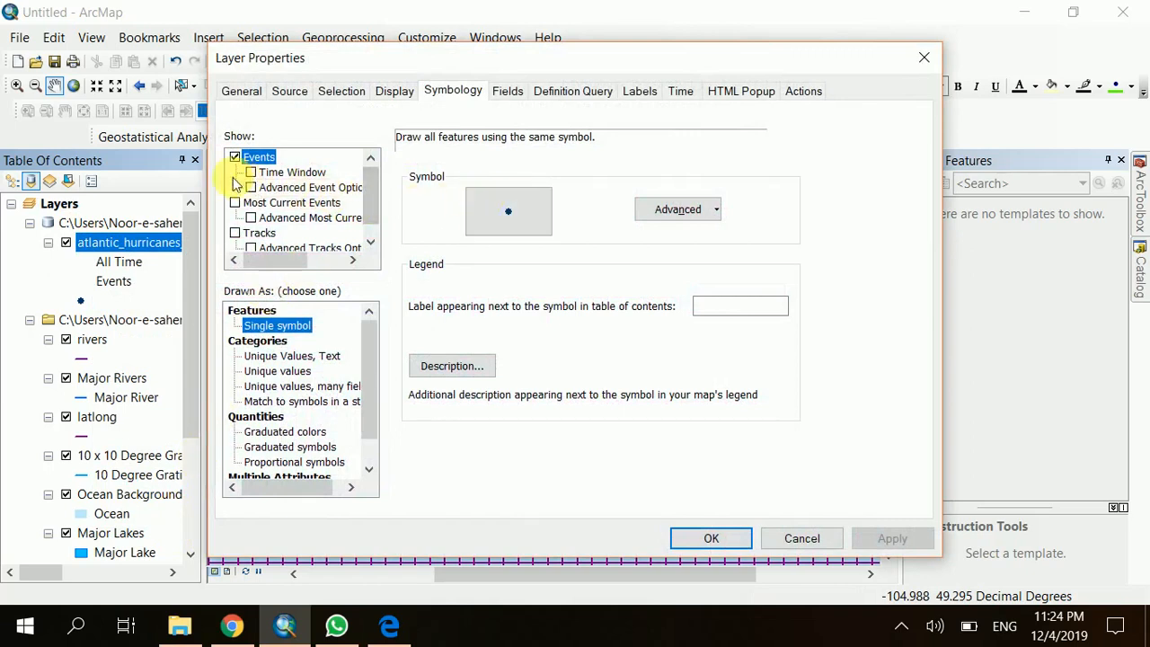
click(234, 236)
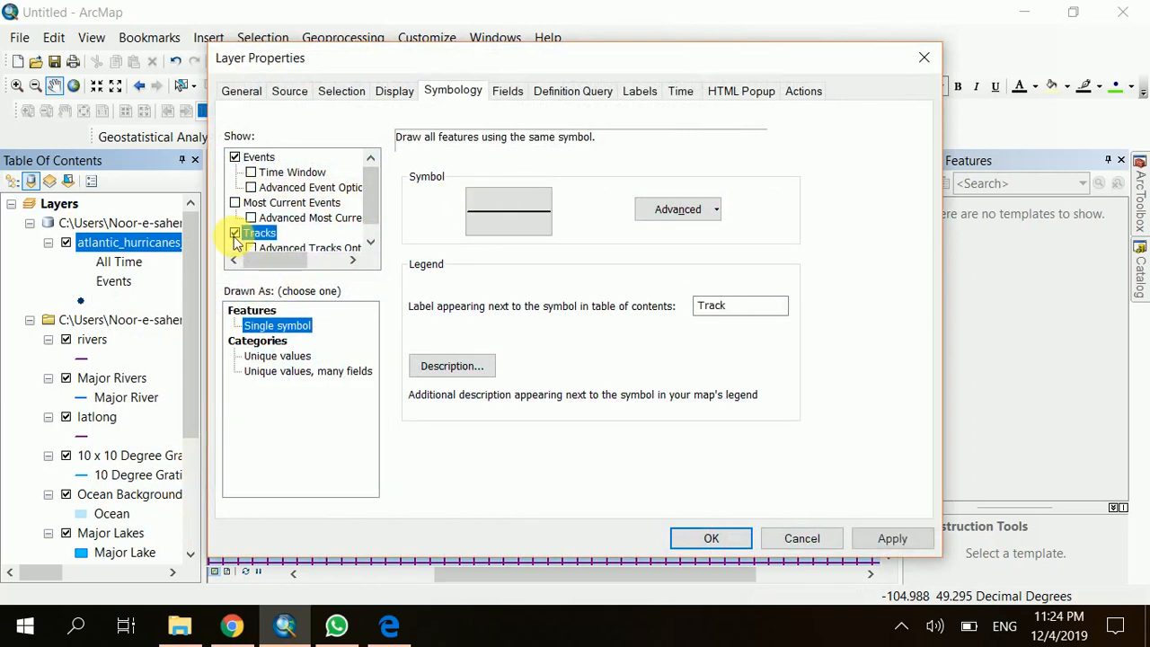
click(891, 539)
click(711, 539)
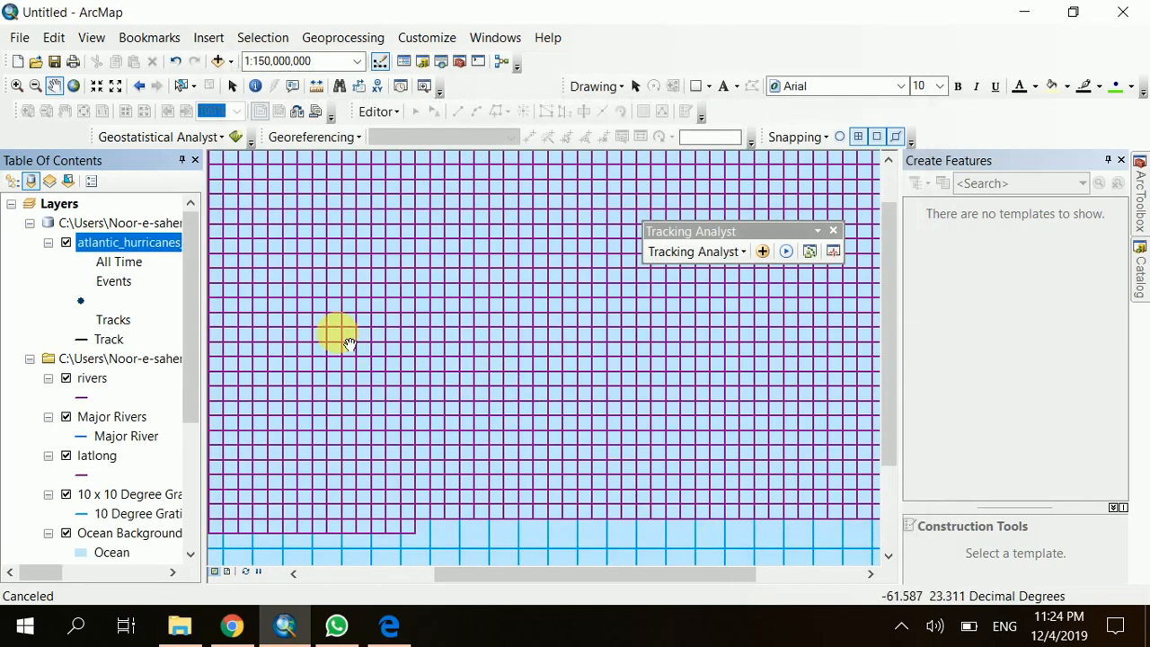
Zoom the map to the atlantic_hurricanes_2000 layer's extent and shift the view eastward along the hurricane tracks
right_click(127, 245)
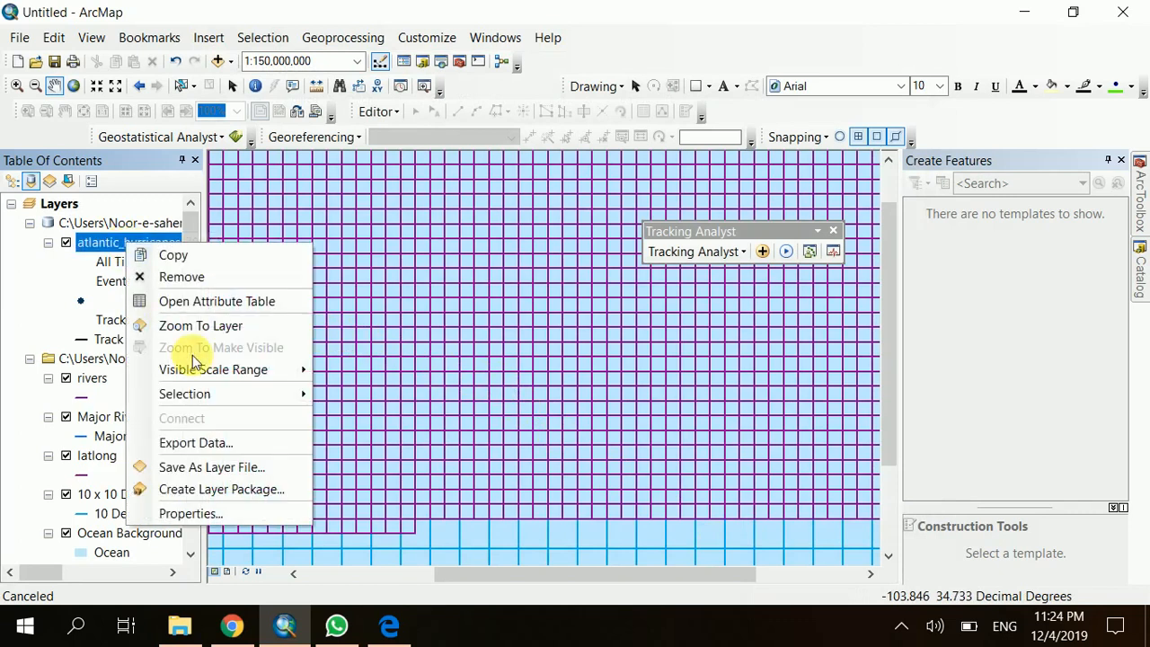
click(192, 327)
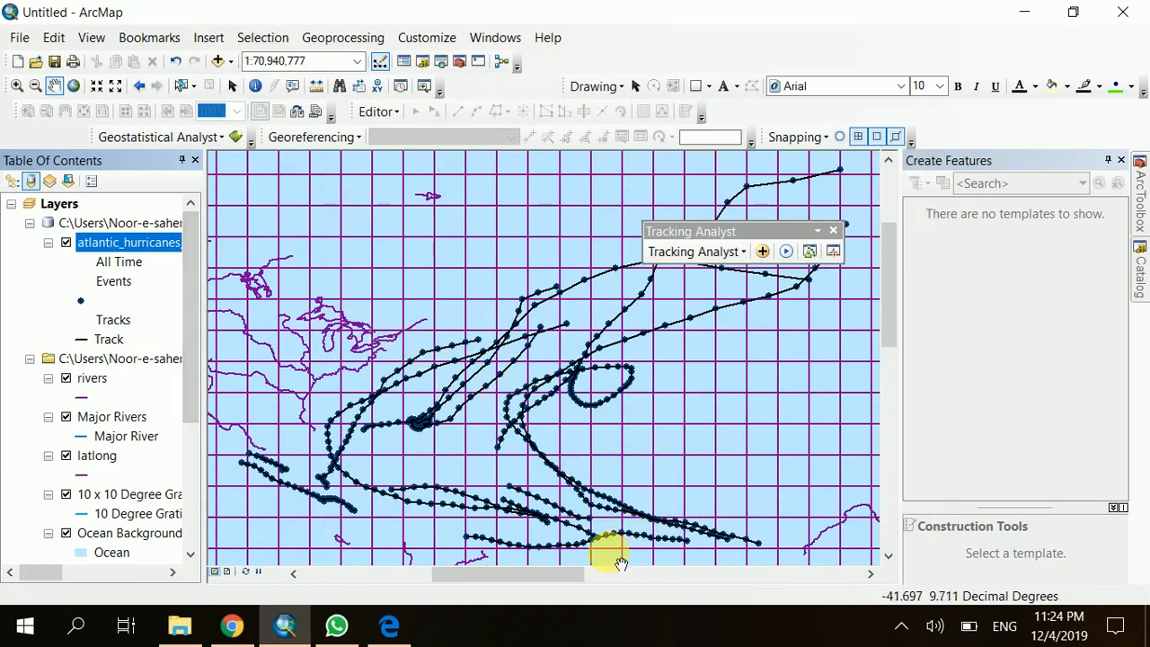
drag(559, 579, 583, 575)
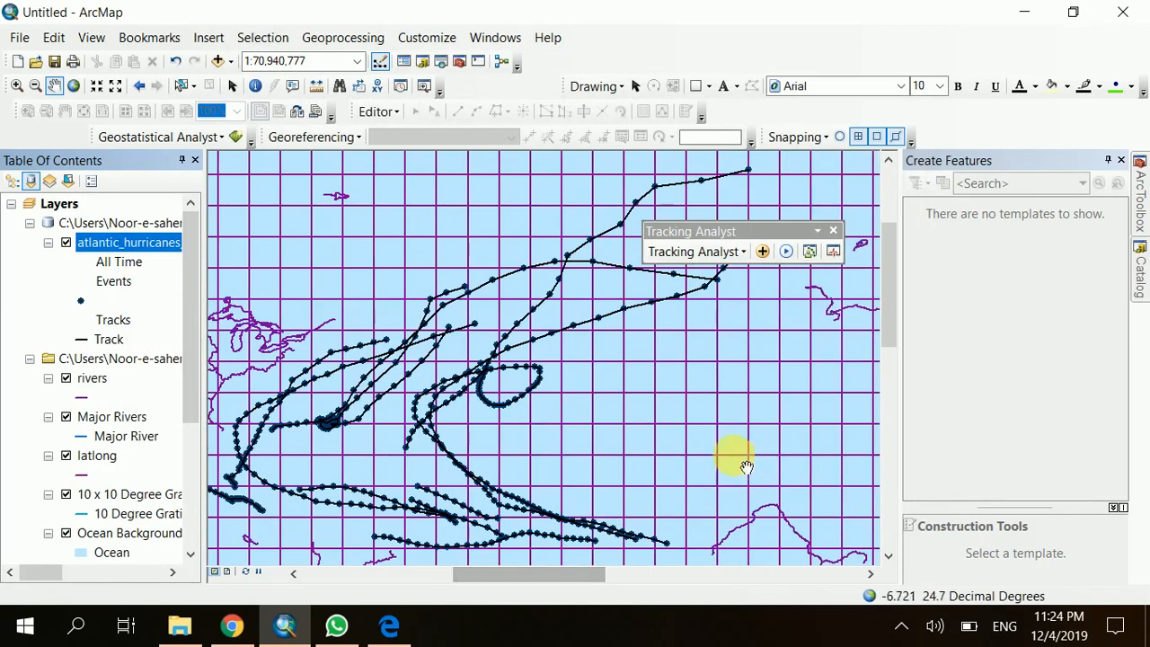
Create a data clock for atlantic_hurricanes_2000 summarized by 'Months of Year' by 'Hour of Day' with 6 legend classes and the rainbow color scheme
drag(663, 436, 703, 438)
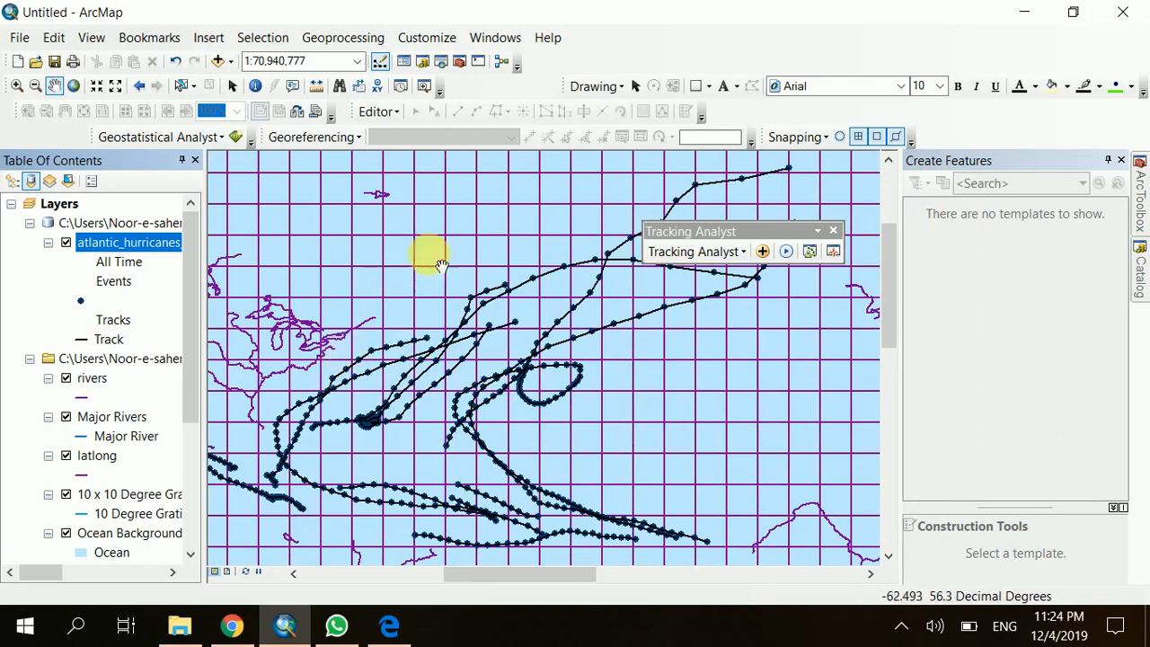
click(744, 252)
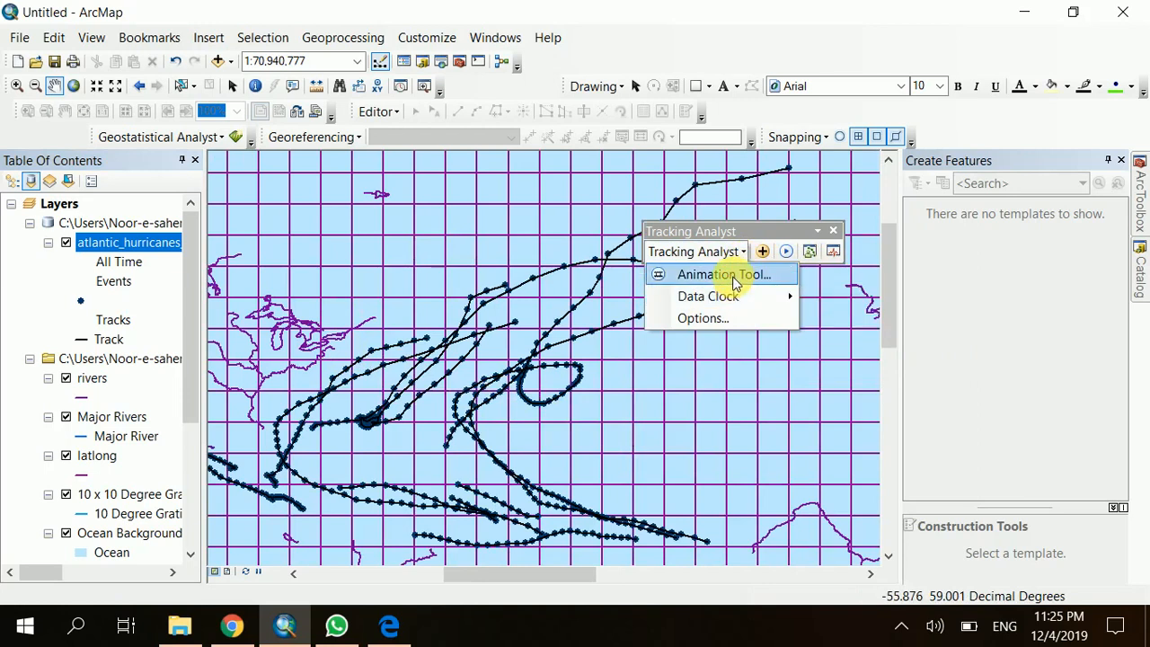
mouse_move(732, 307)
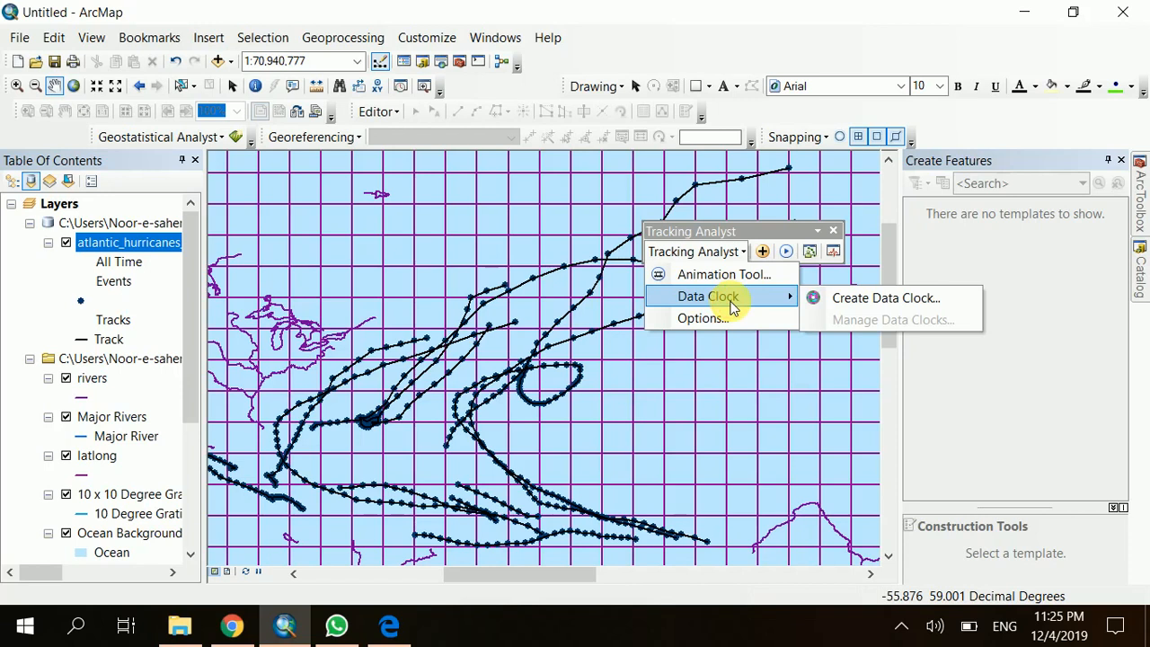
click(879, 298)
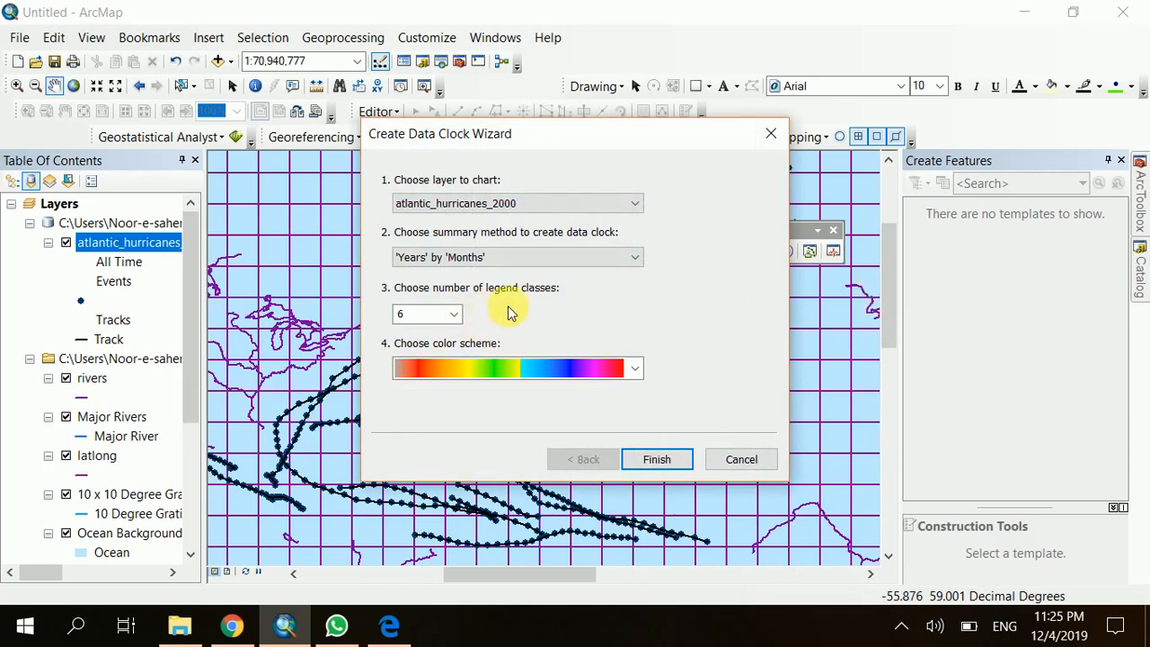
click(455, 316)
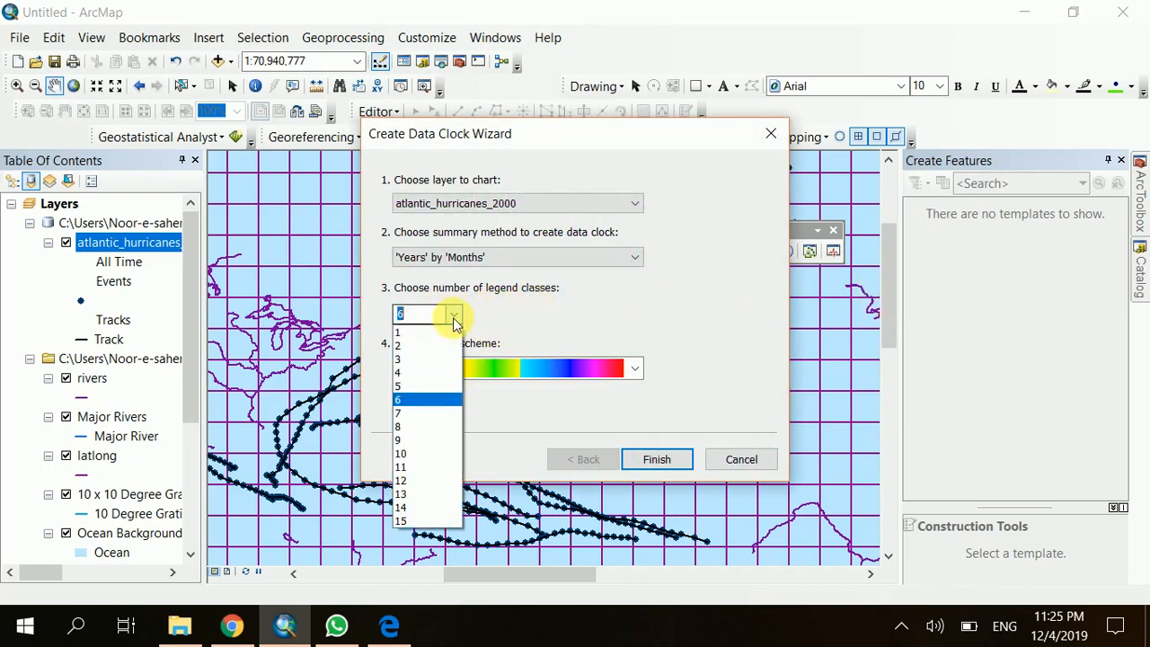
click(455, 321)
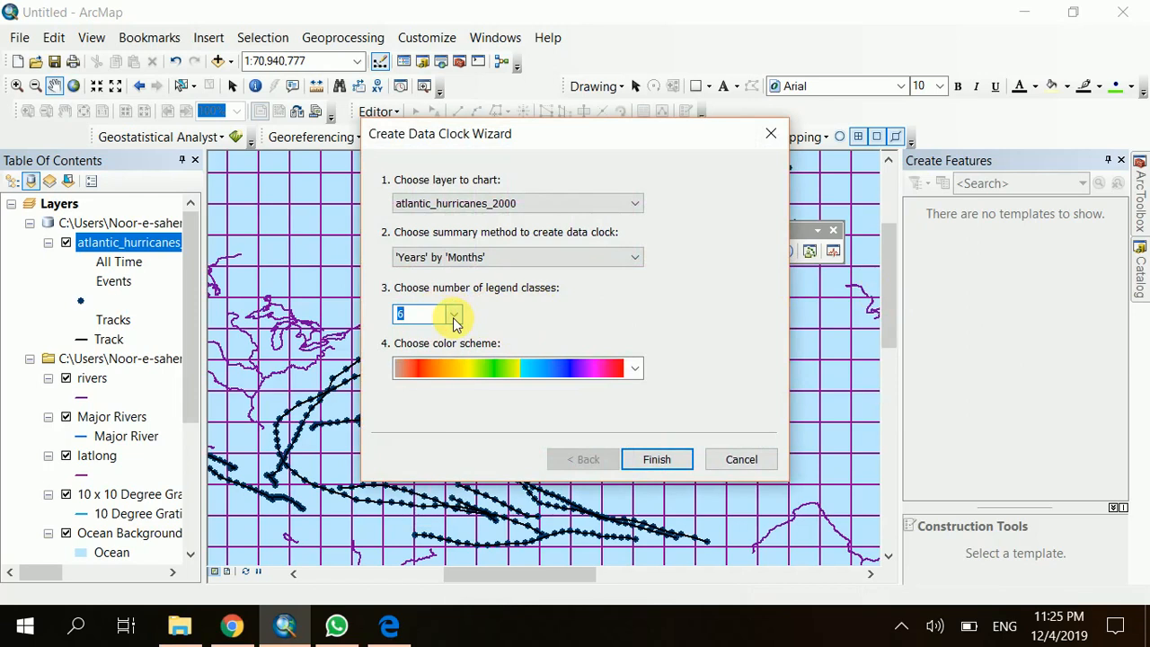
click(633, 258)
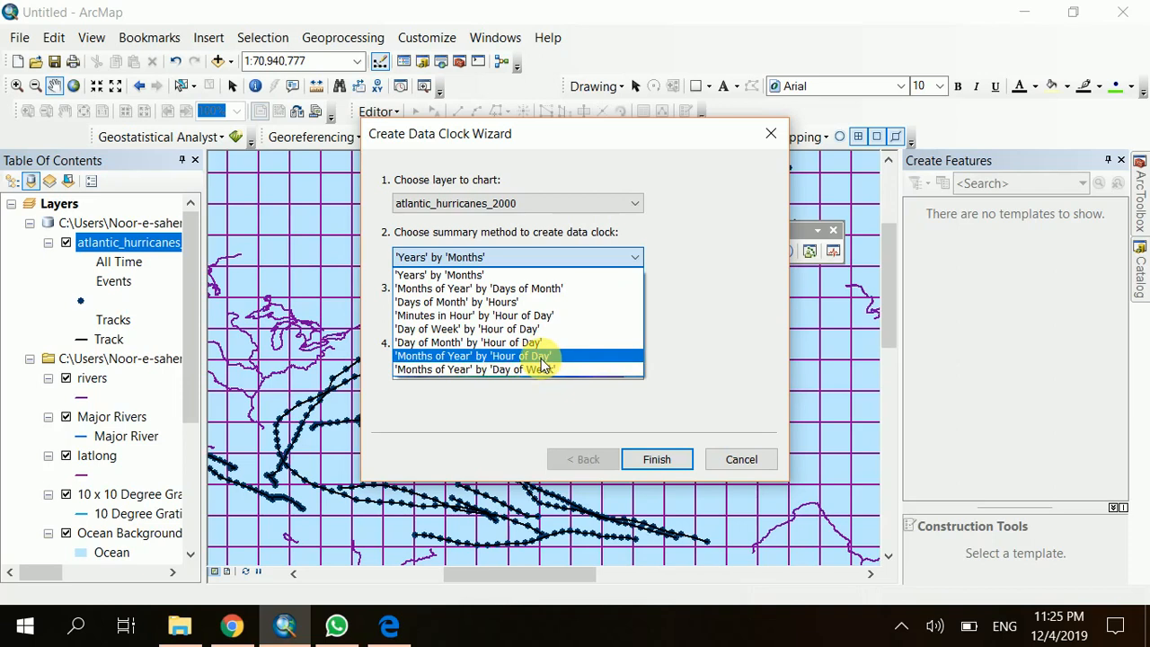
click(543, 357)
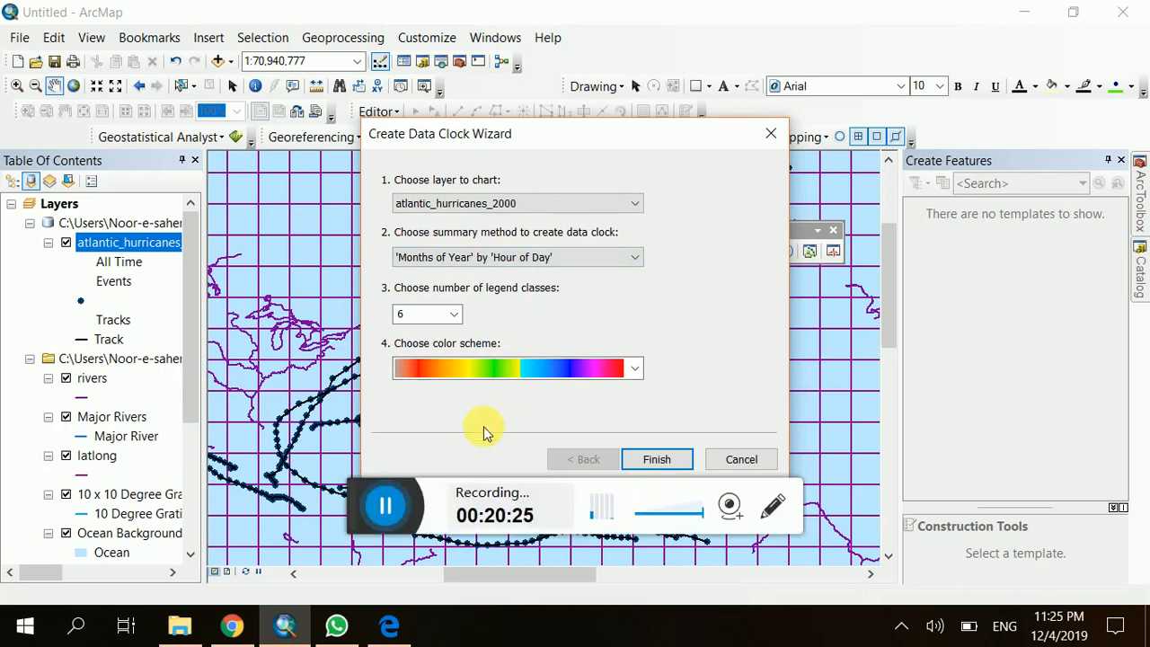
click(397, 515)
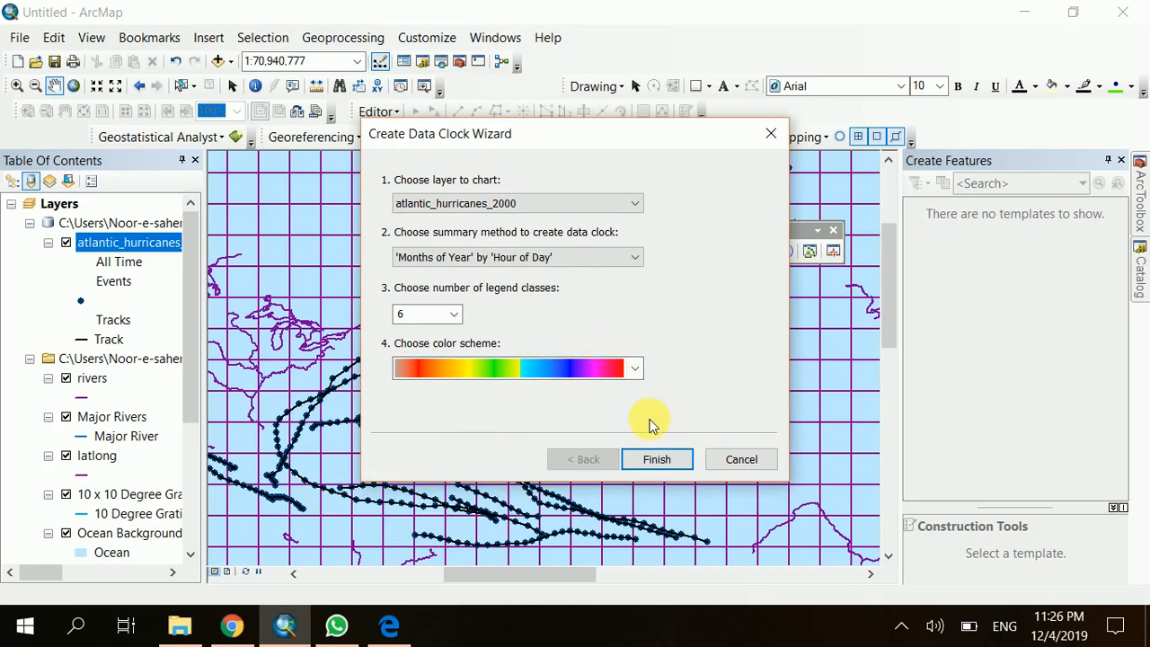
click(653, 458)
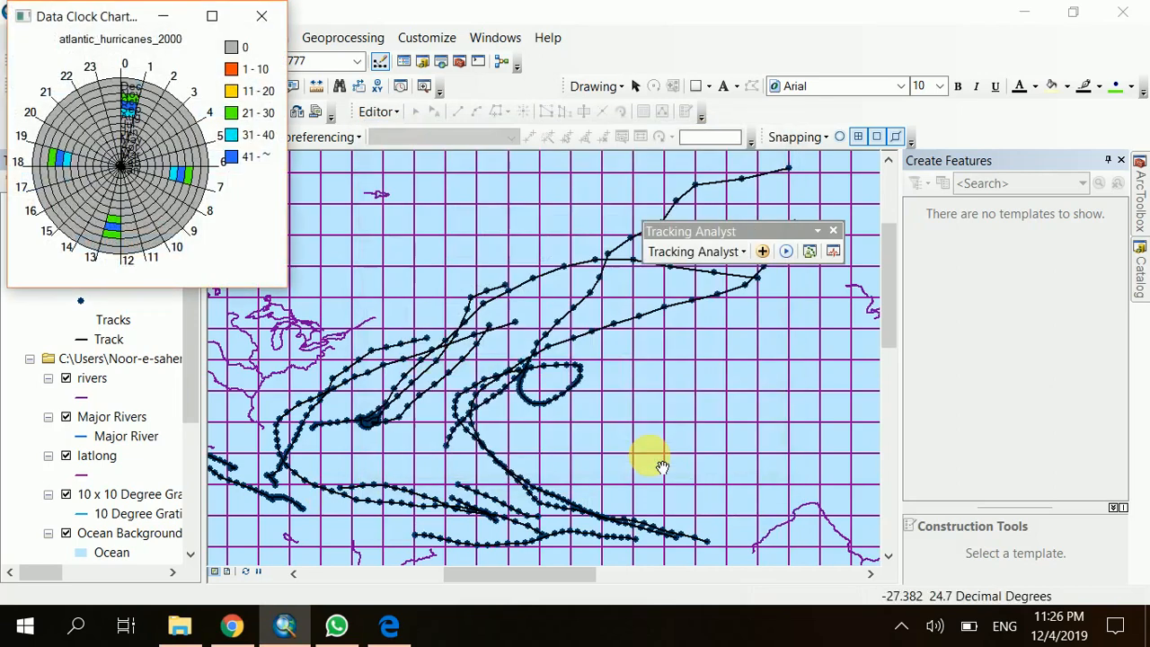
Enlarge the data clock chart to examine its months, hours and legend classes, and put it away to return to the map
click(216, 16)
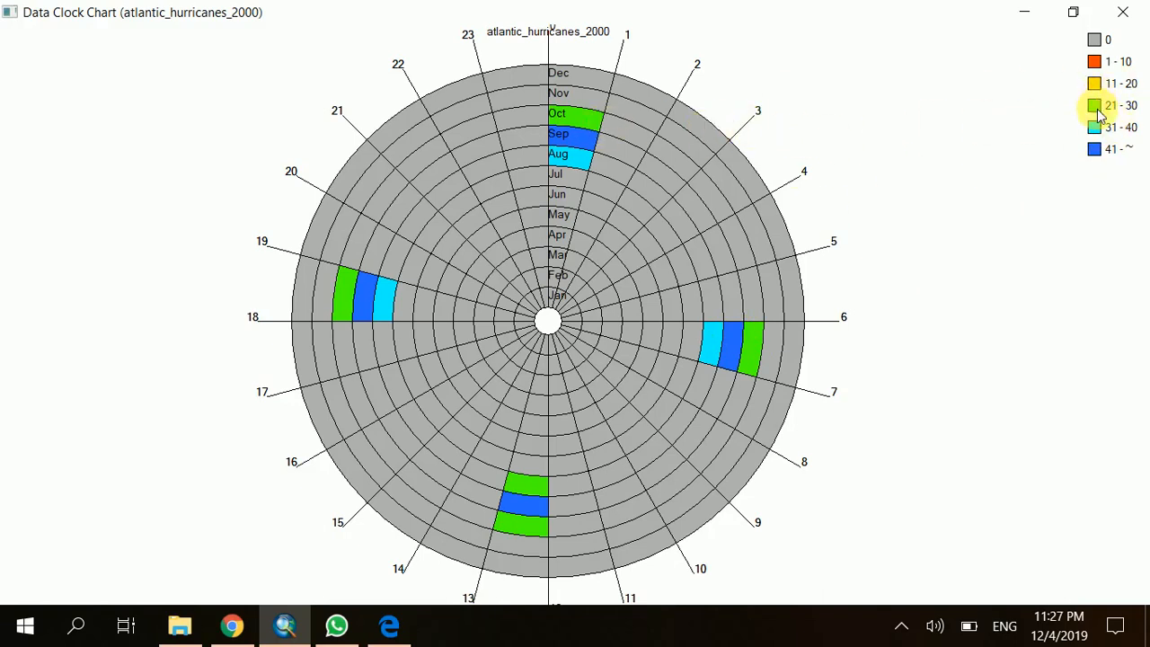
click(1122, 13)
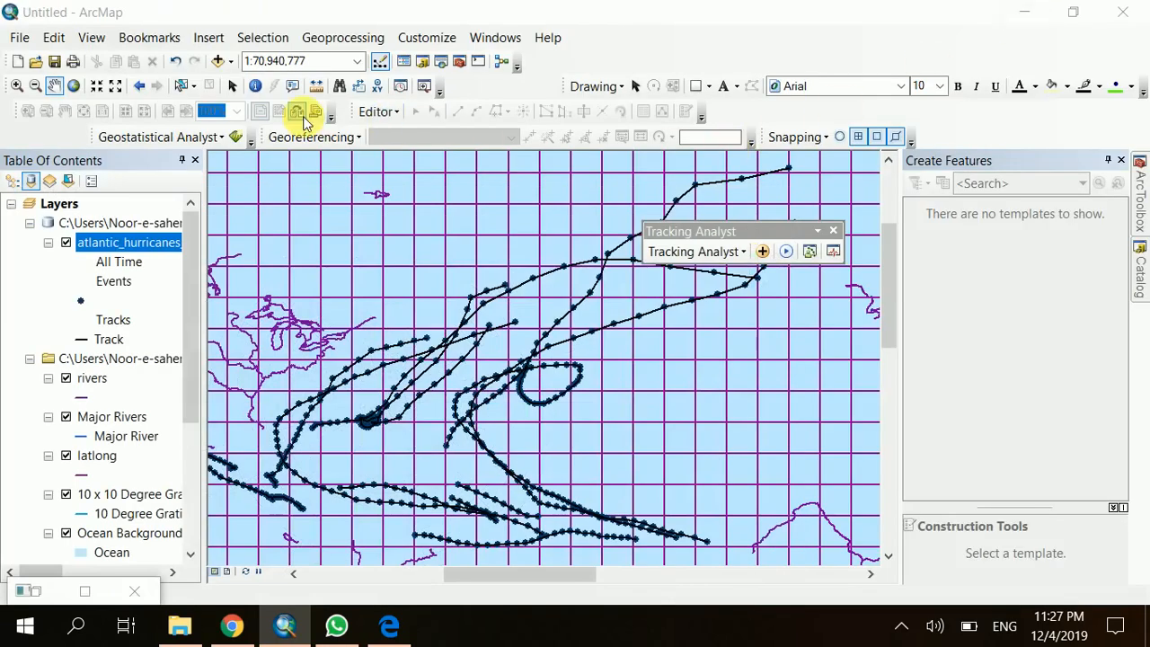
View the data clock charts listed in the Data Clock Manager and close the manager
click(742, 252)
mouse_move(733, 302)
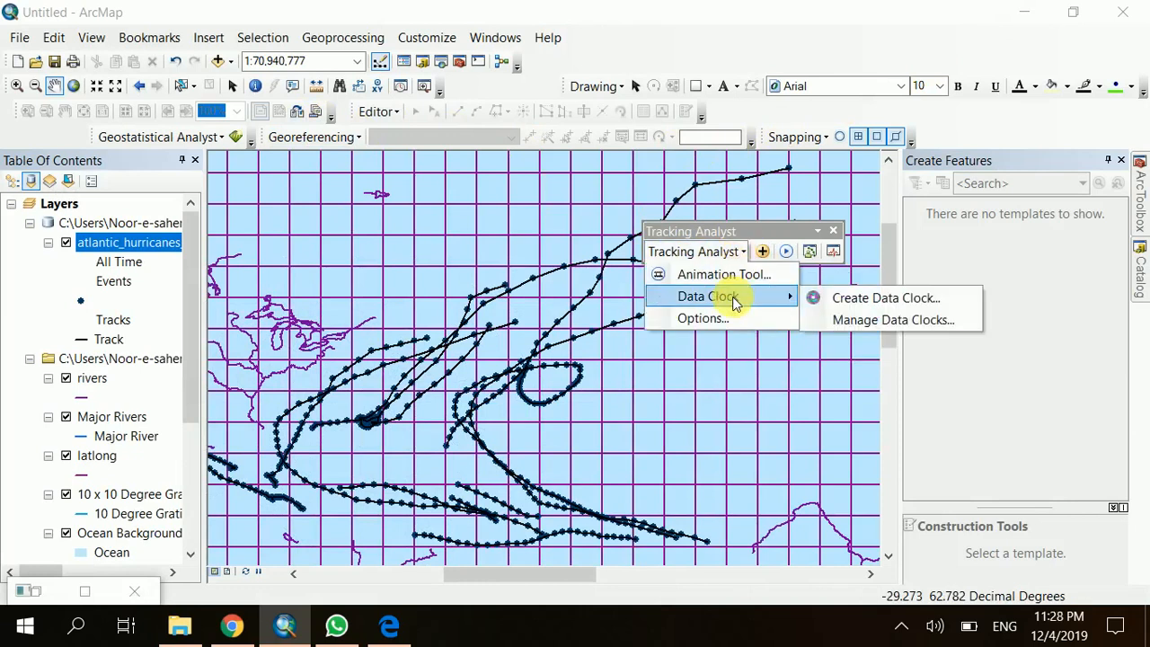
click(899, 321)
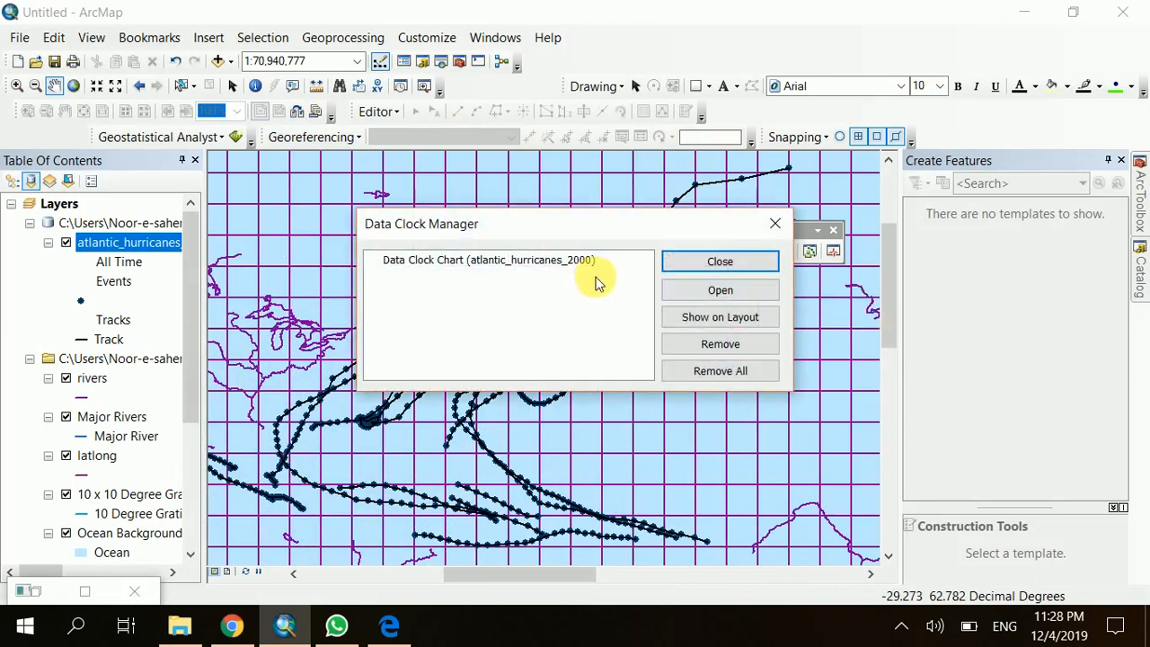
click(775, 225)
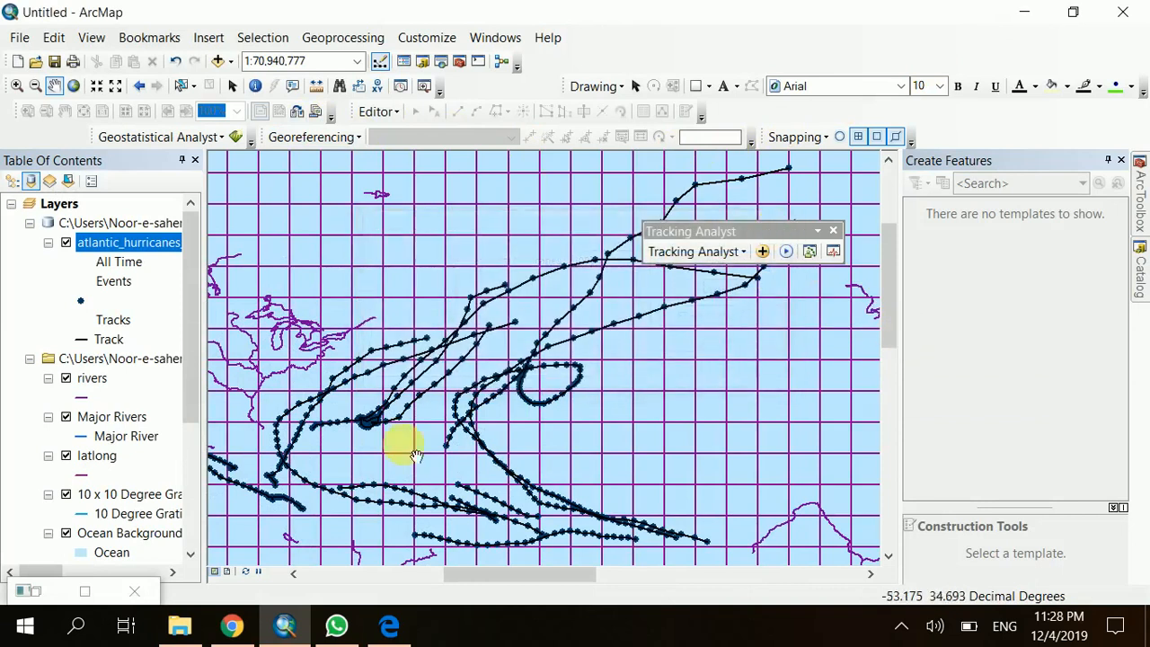
mouse_move(289, 624)
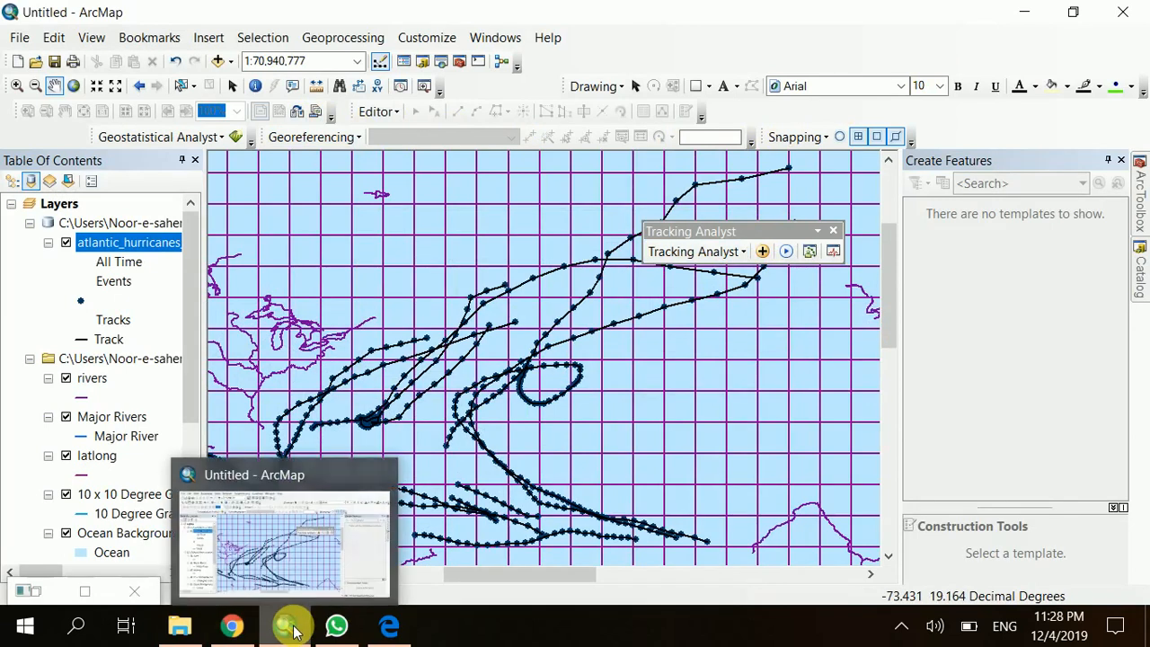
click(303, 564)
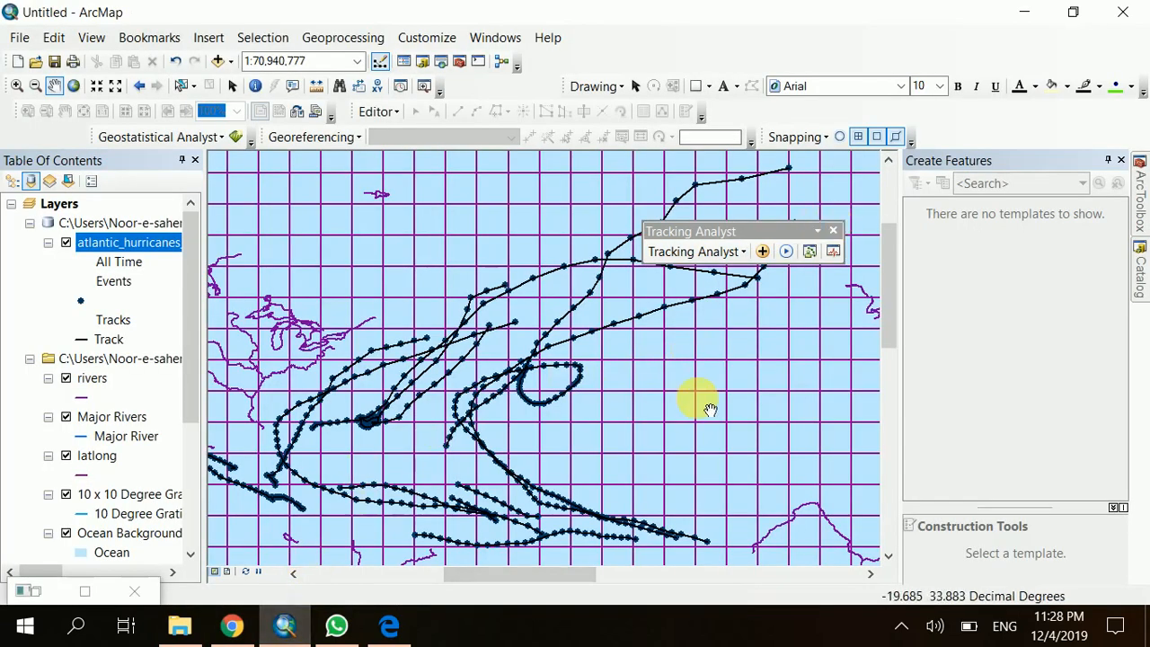
click(744, 252)
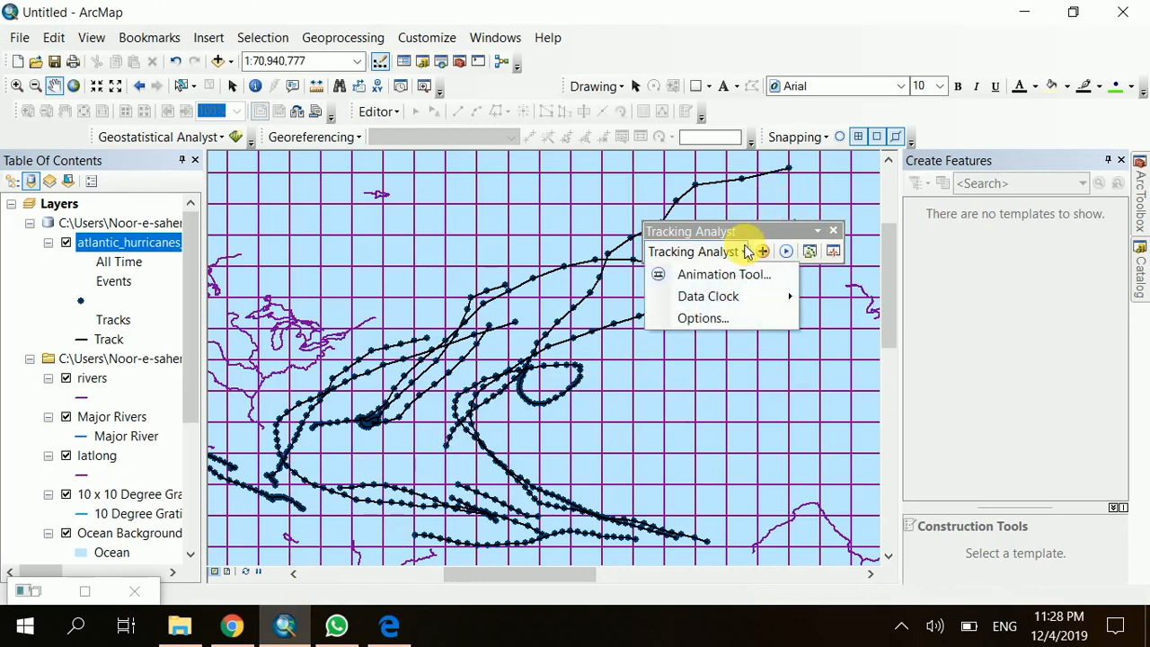
mouse_move(745, 296)
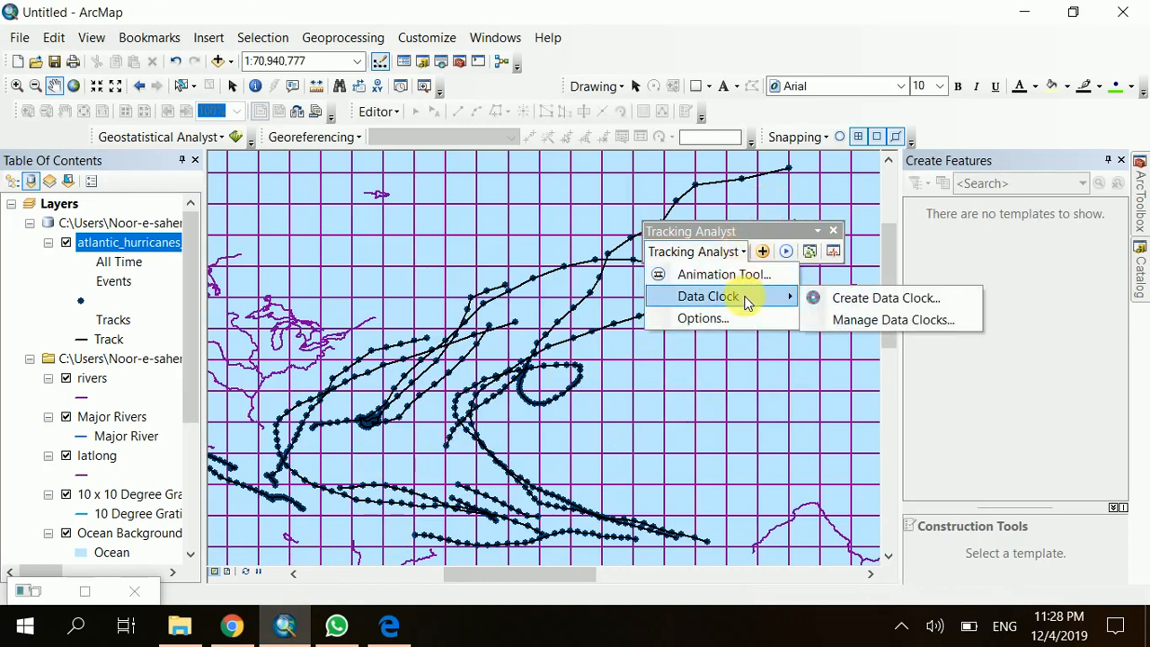
scroll(589, 301, up, 2)
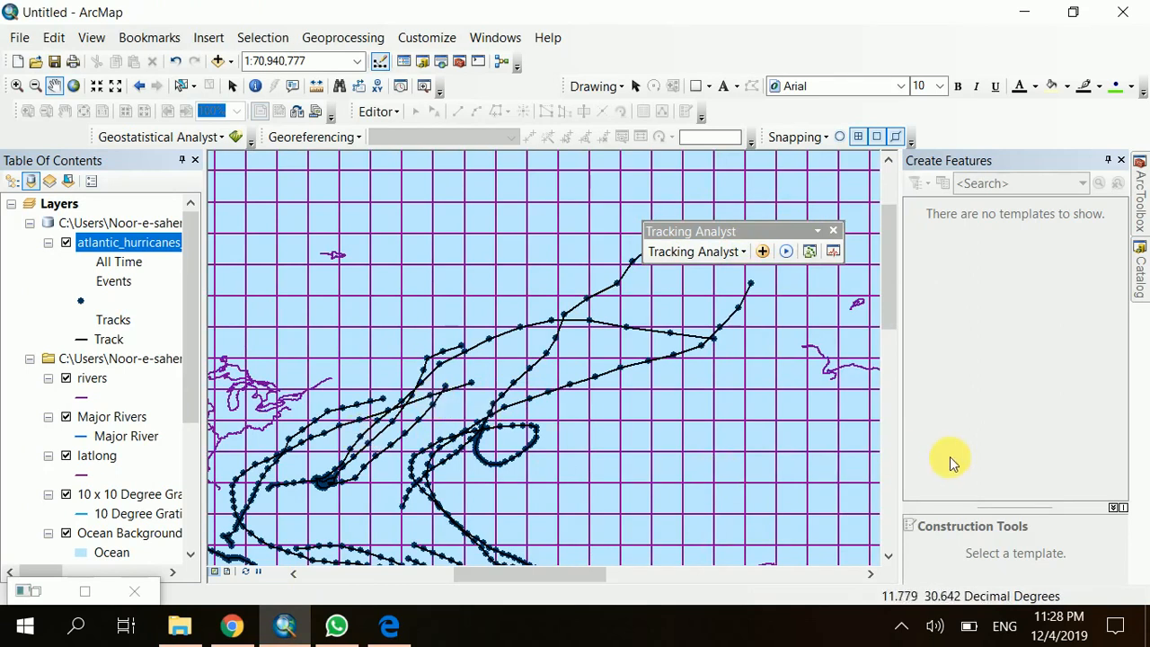
Try to add a GPS connection under Tracking Connections in the Catalog
click(1140, 274)
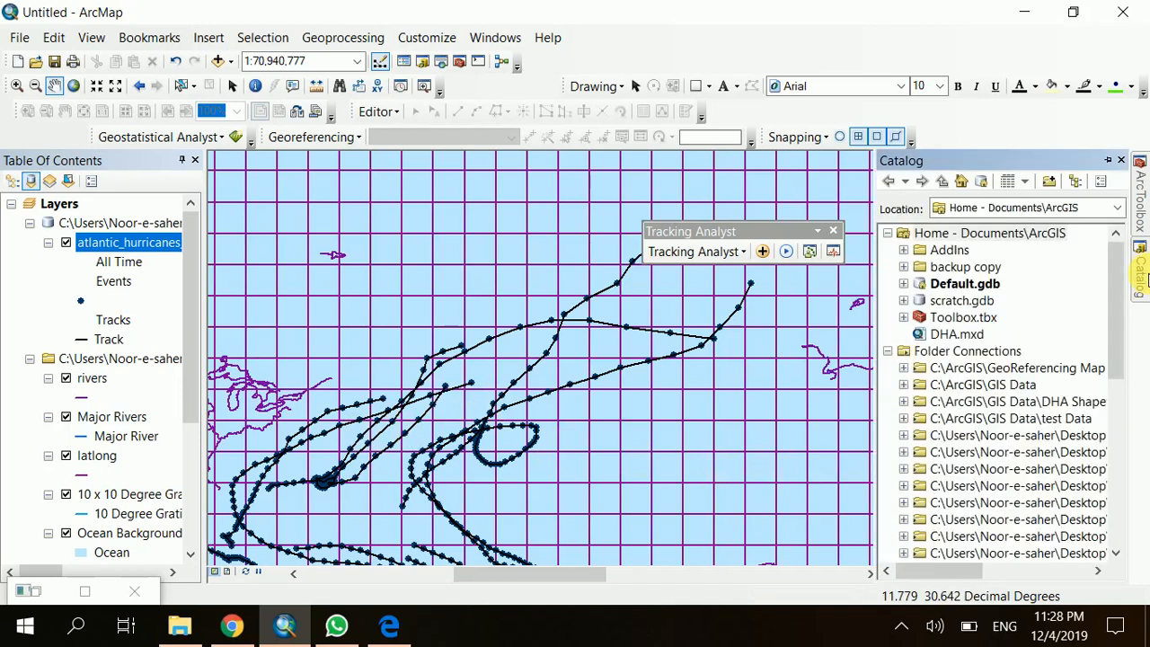
drag(1120, 360, 1119, 544)
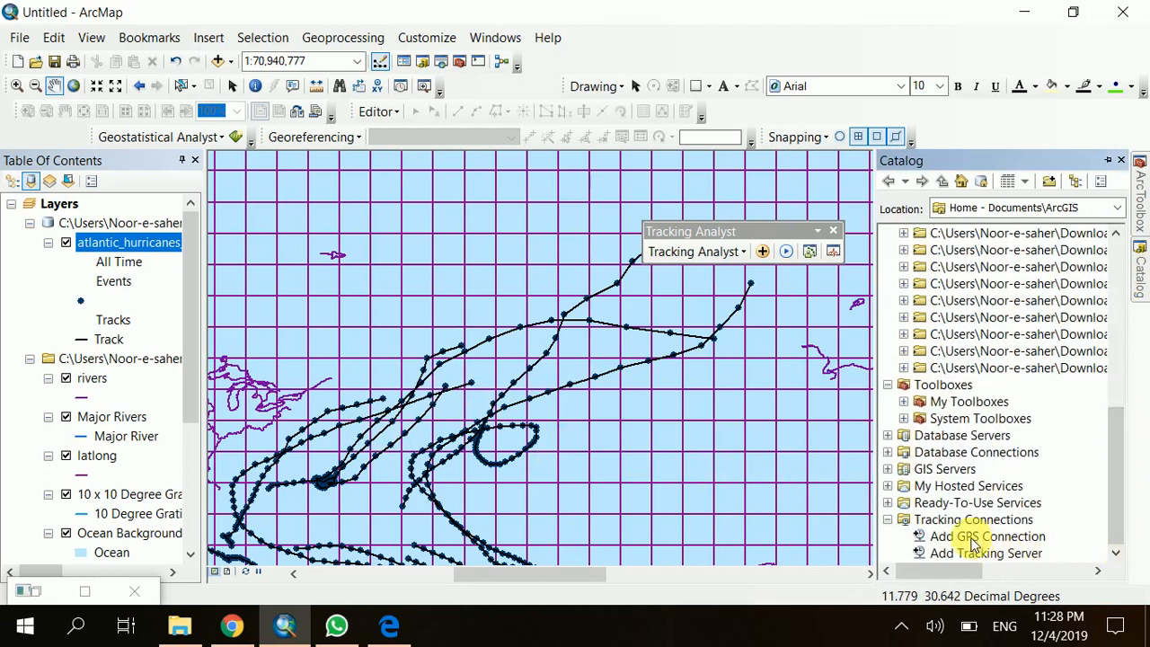
click(919, 539)
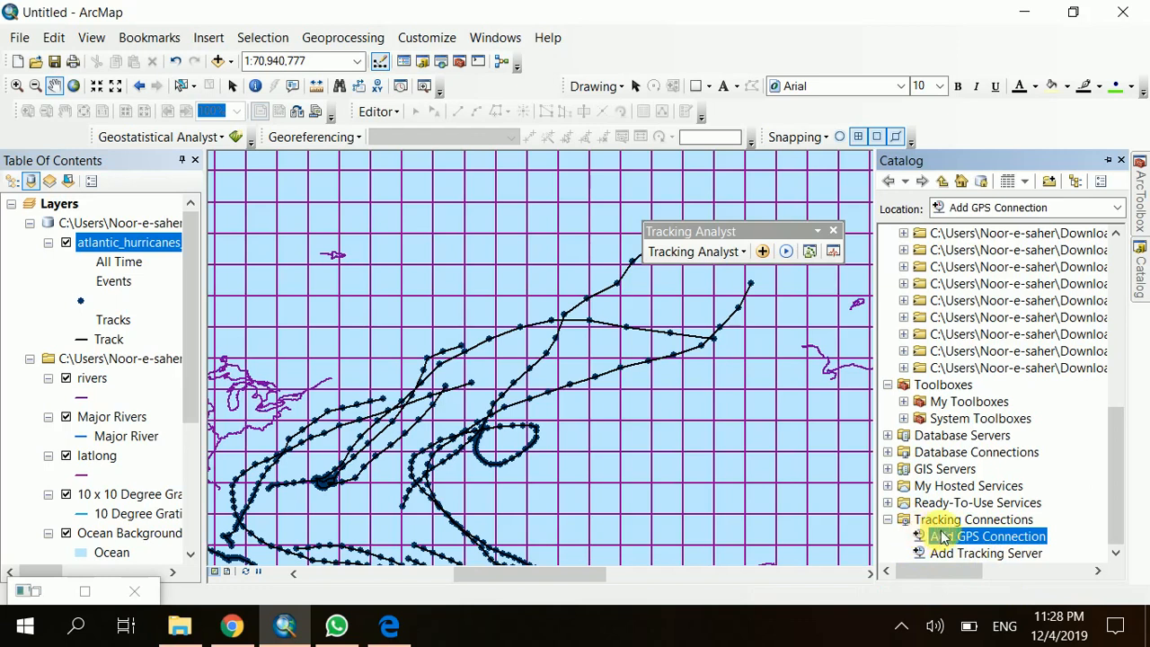
double_click(944, 537)
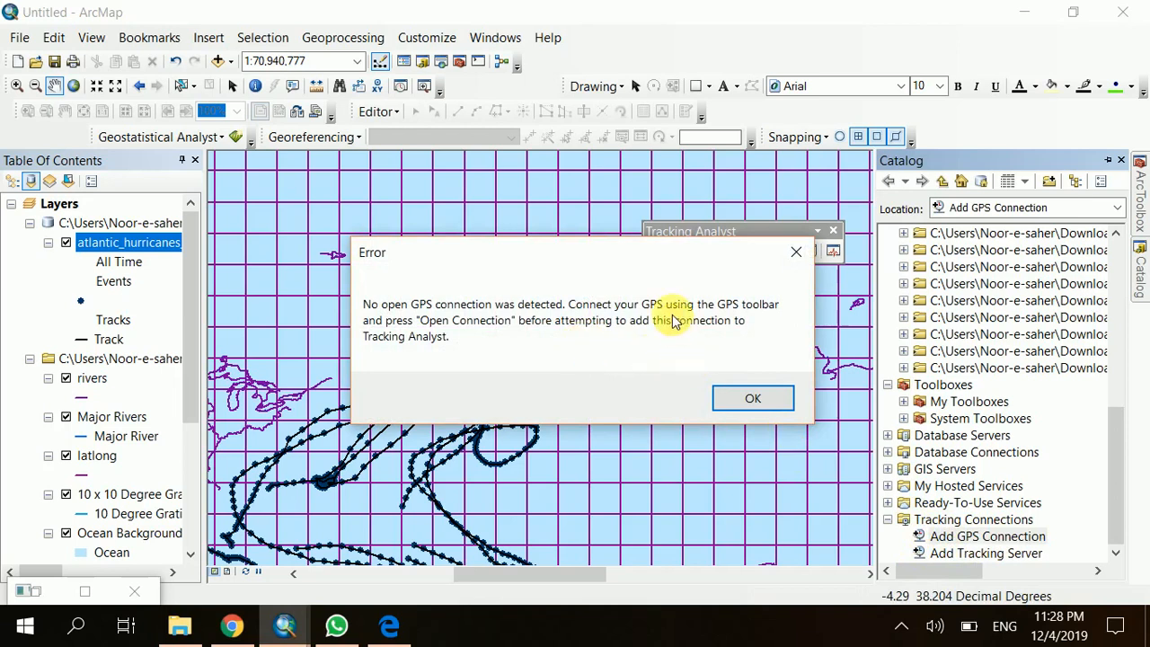
click(742, 400)
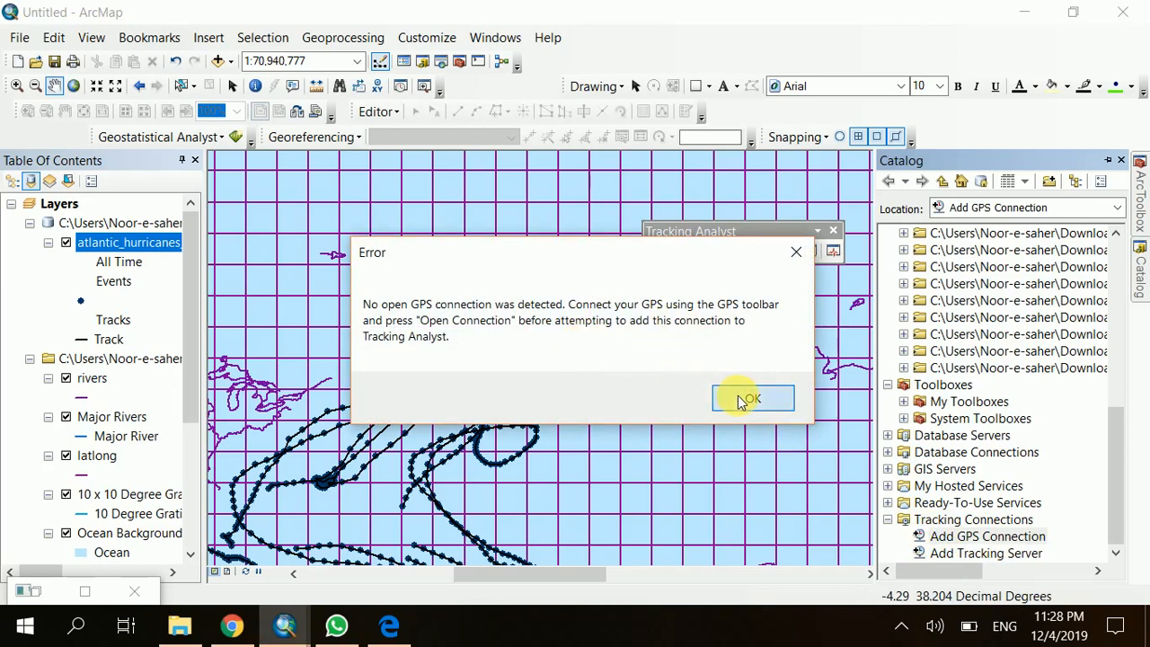
Add a tracking server for localhost named Tracking Server Connection, connecting to all services
double_click(938, 555)
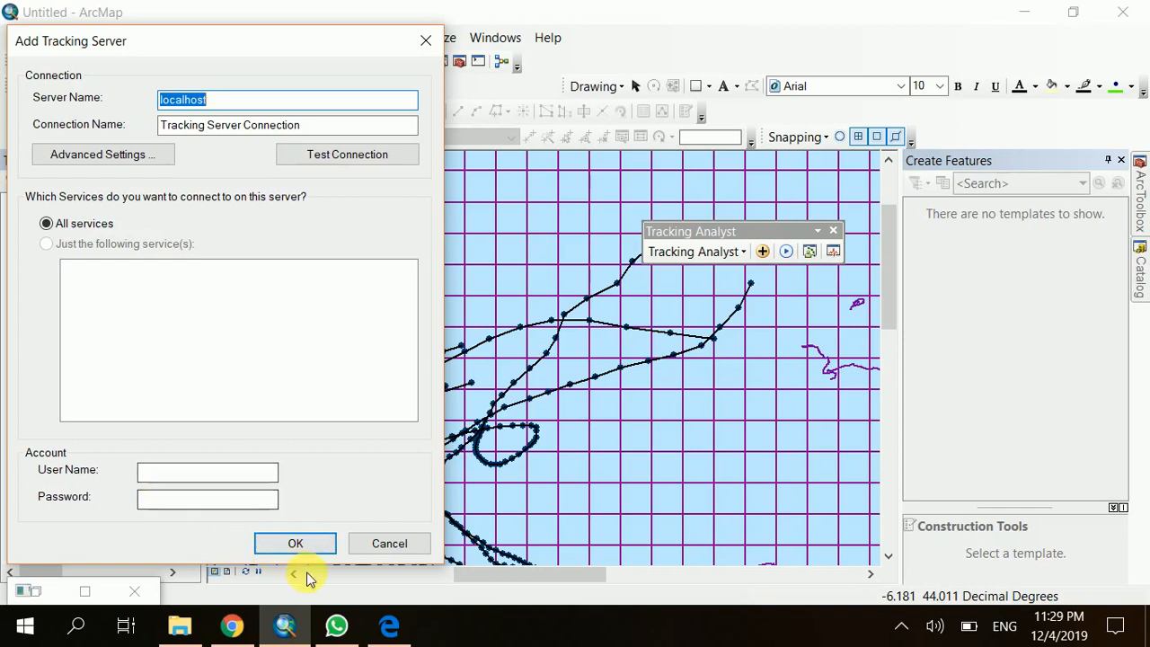
click(295, 544)
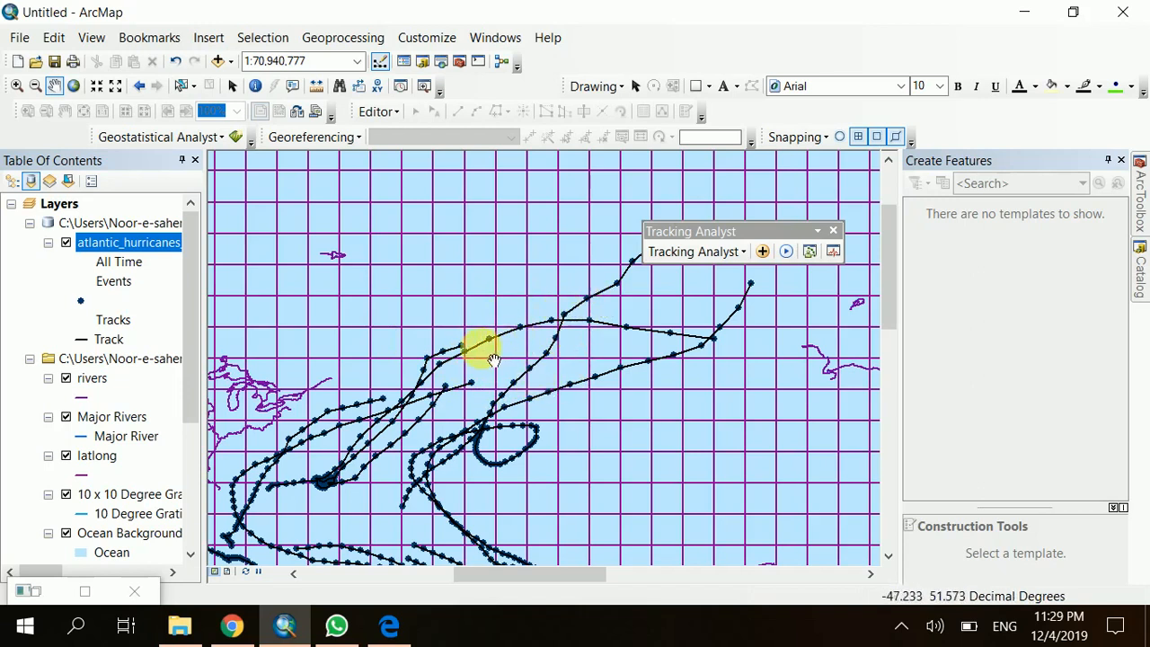
Create a Highlight / Suppression action named atlantic in the properties of the atlantic_hurricanes_2000 layer
click(152, 250)
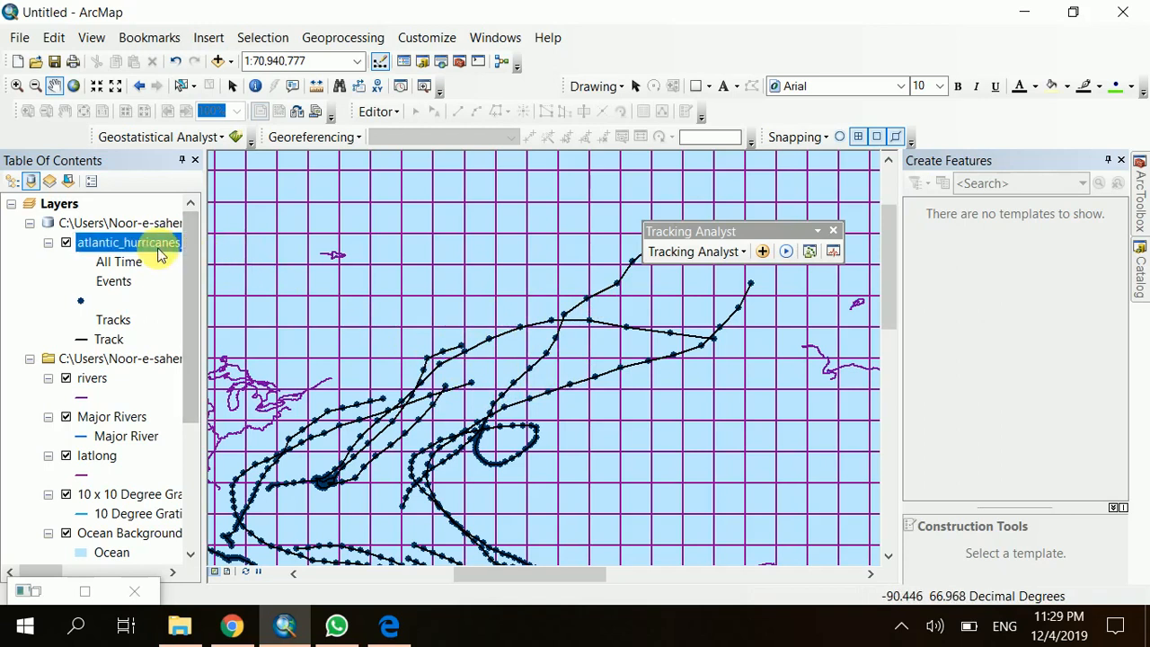
right_click(158, 254)
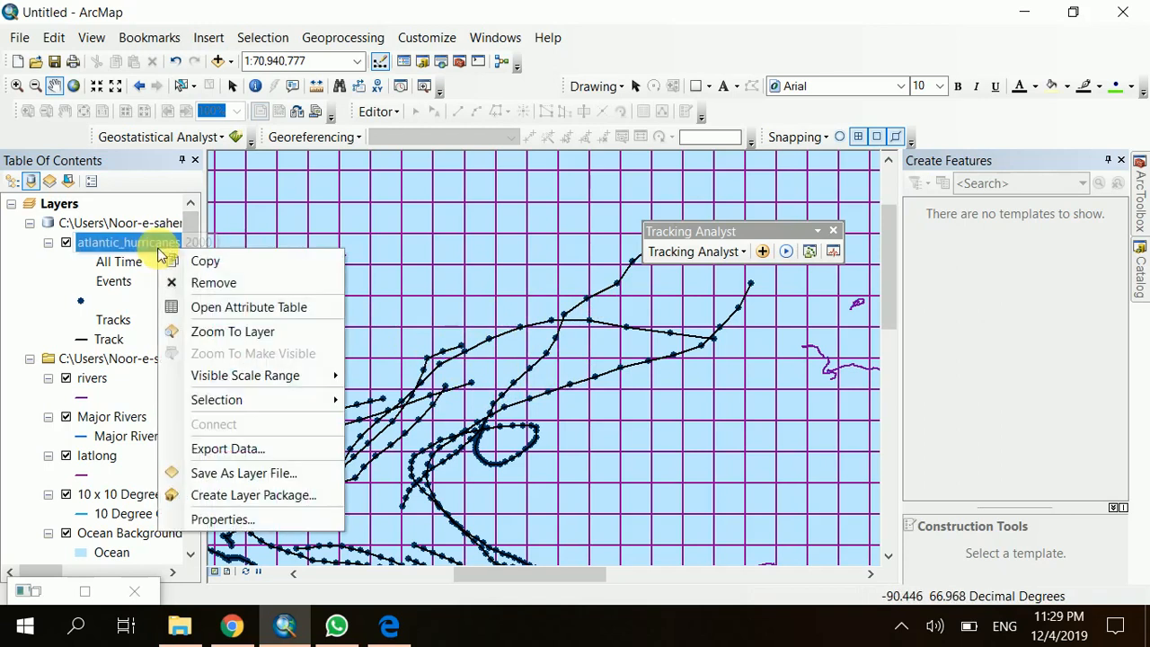
mouse_move(242, 386)
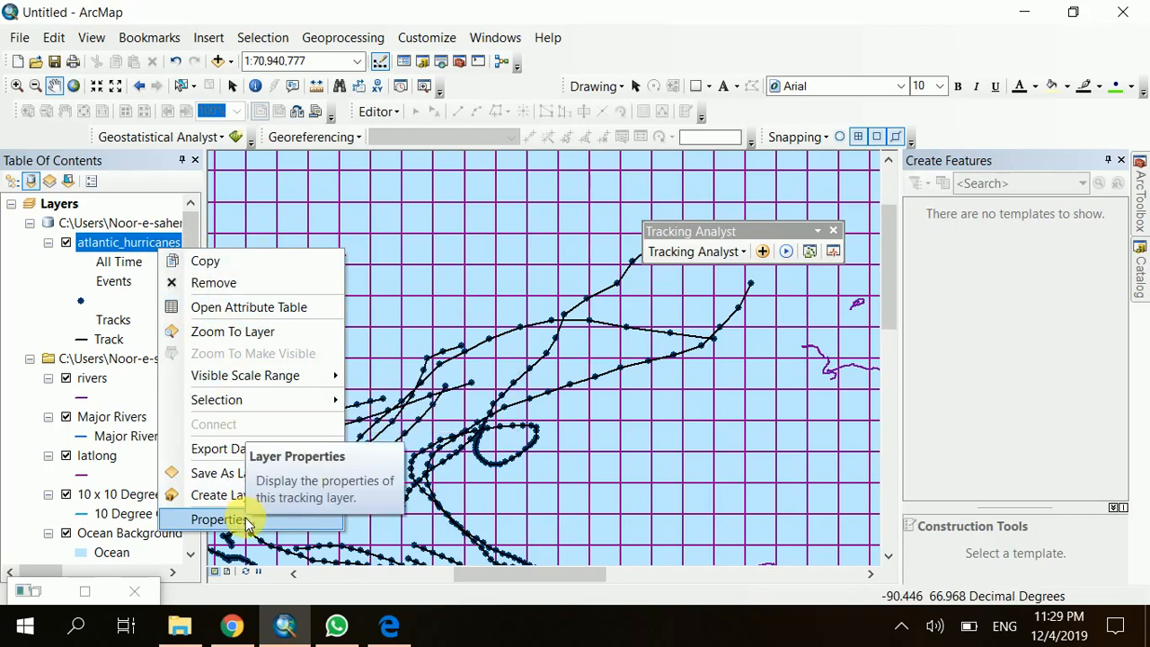
click(218, 519)
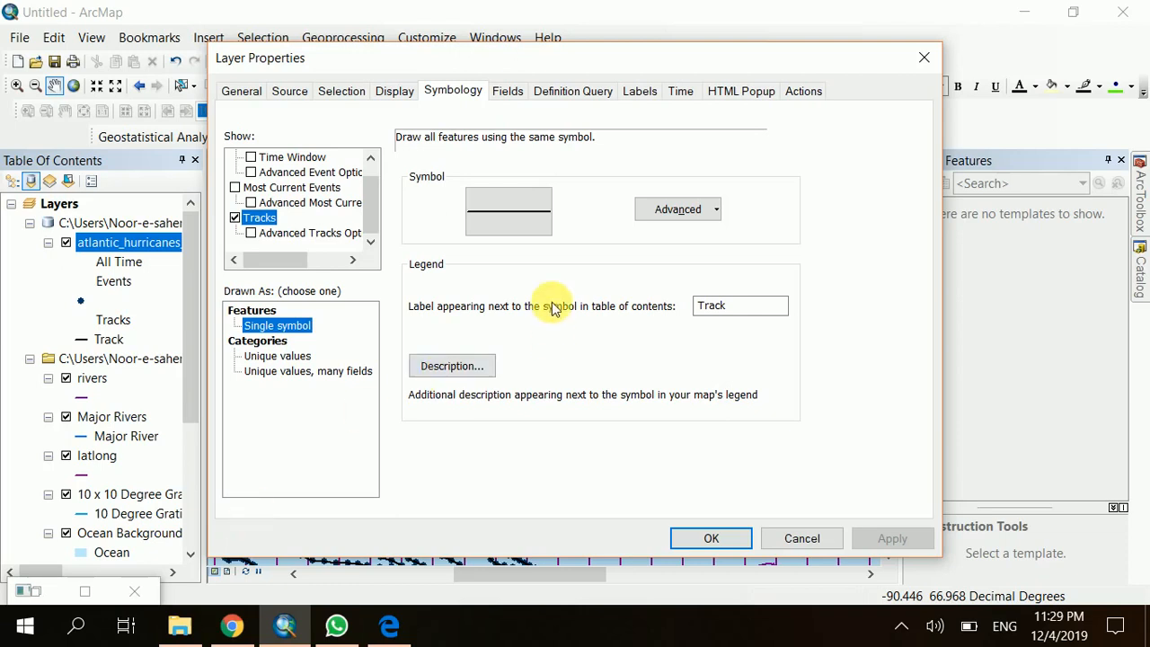
click(795, 94)
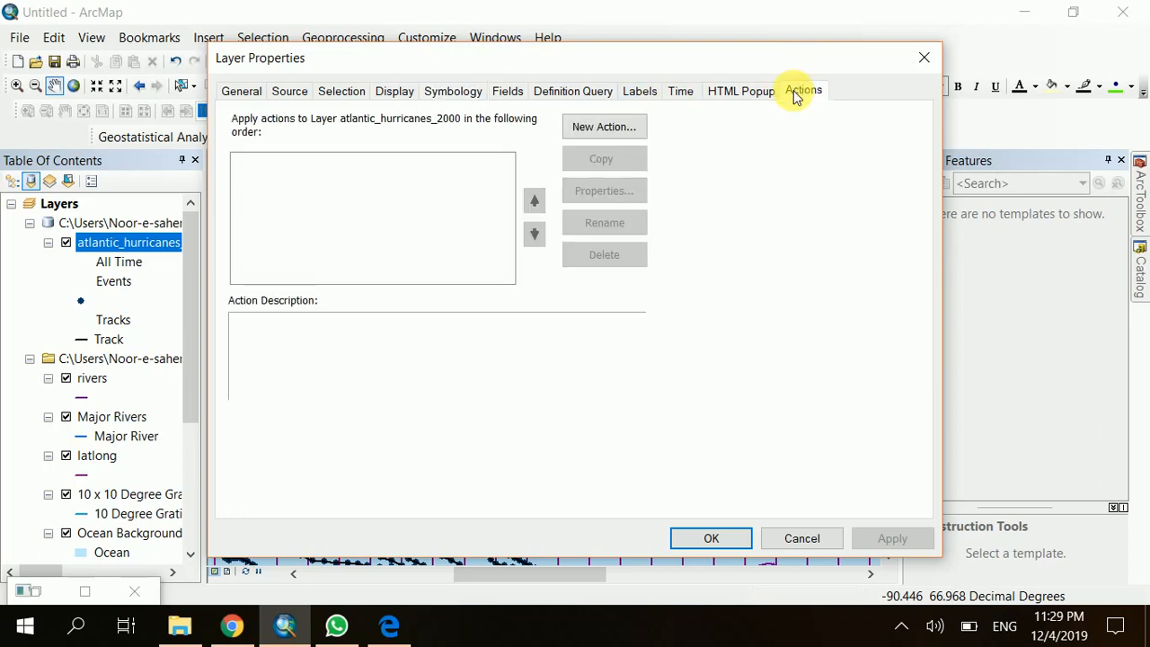
click(603, 126)
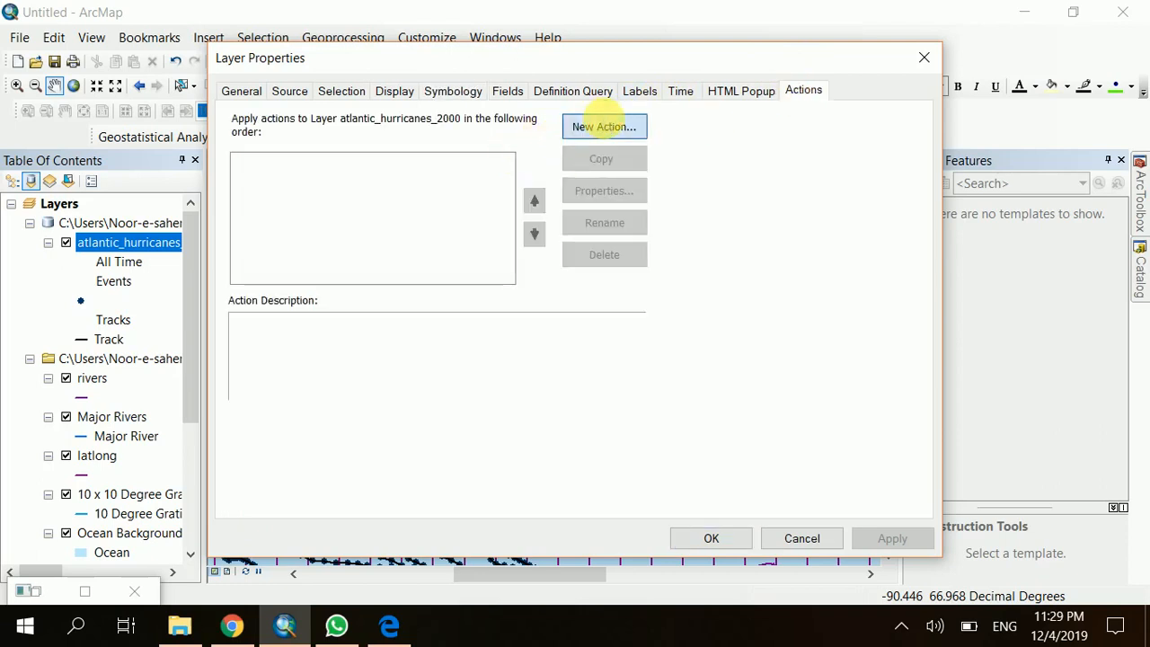
click(334, 146)
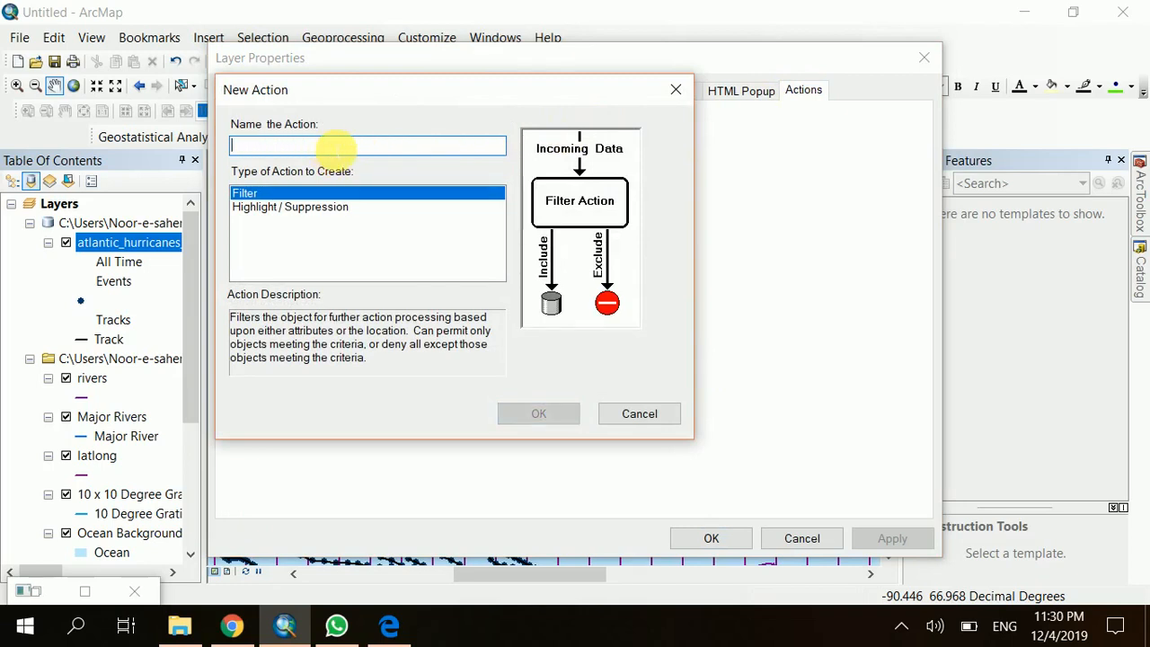
text(atlantic)
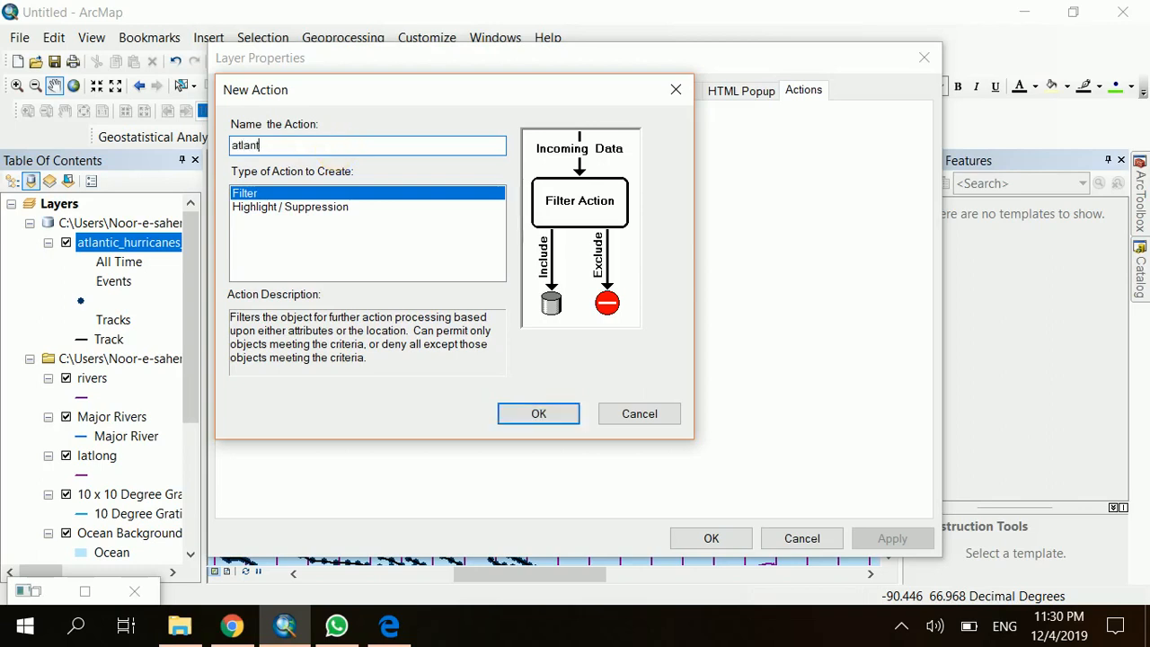
click(300, 207)
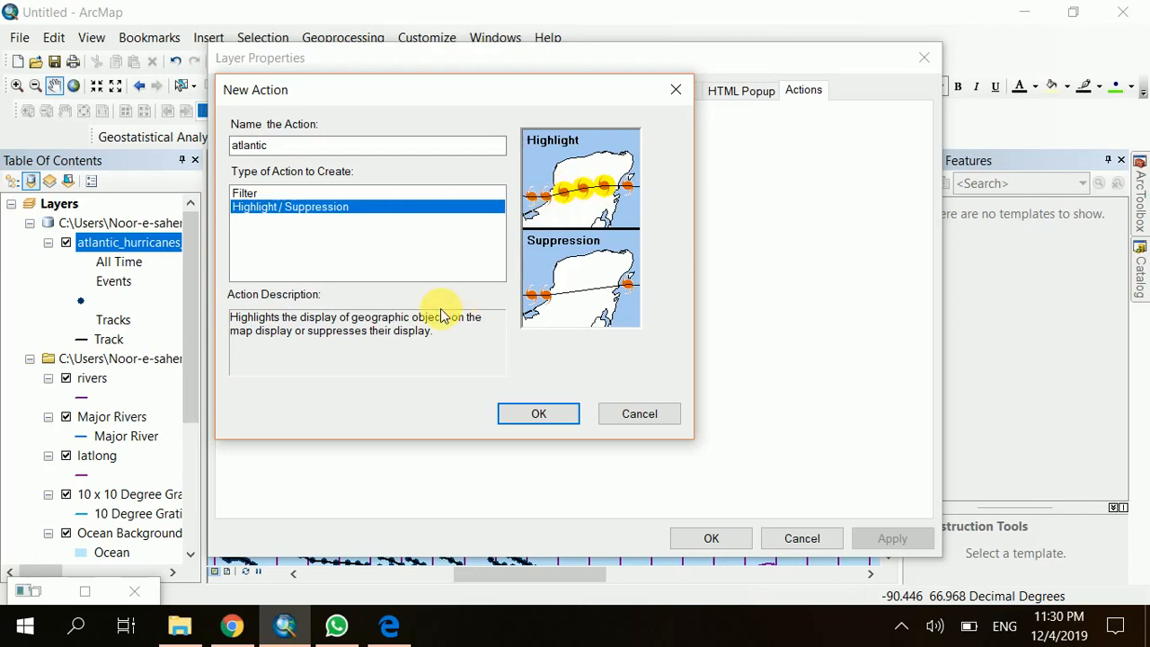
click(539, 412)
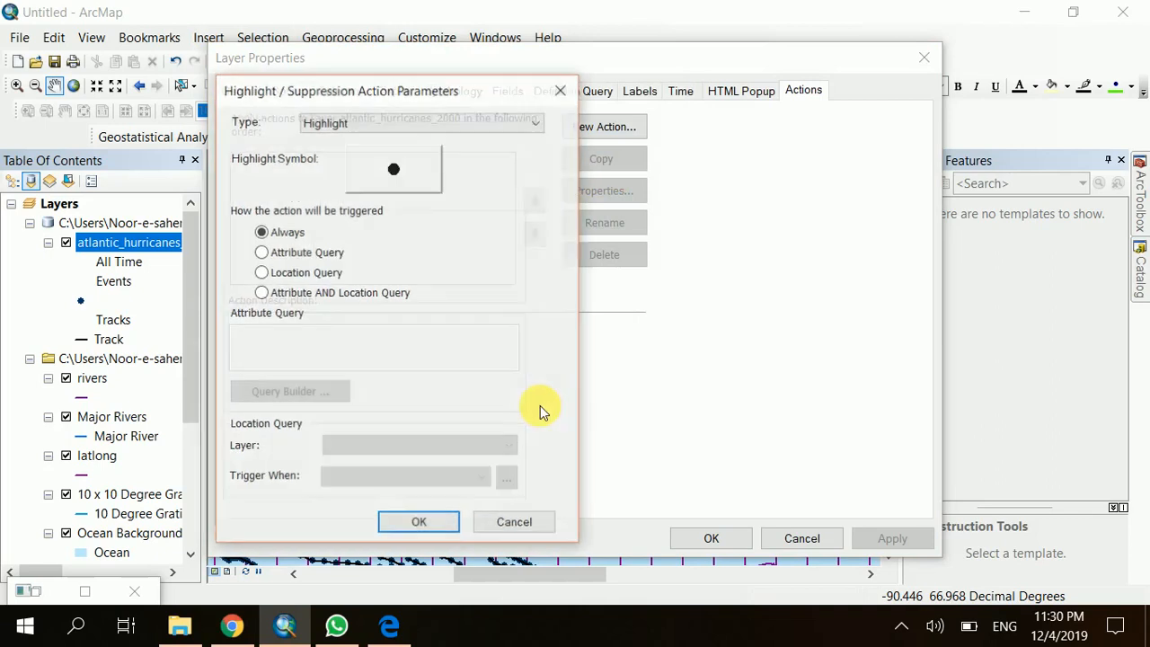
Add the Weather style to the symbols available for the action's highlight symbol
click(403, 171)
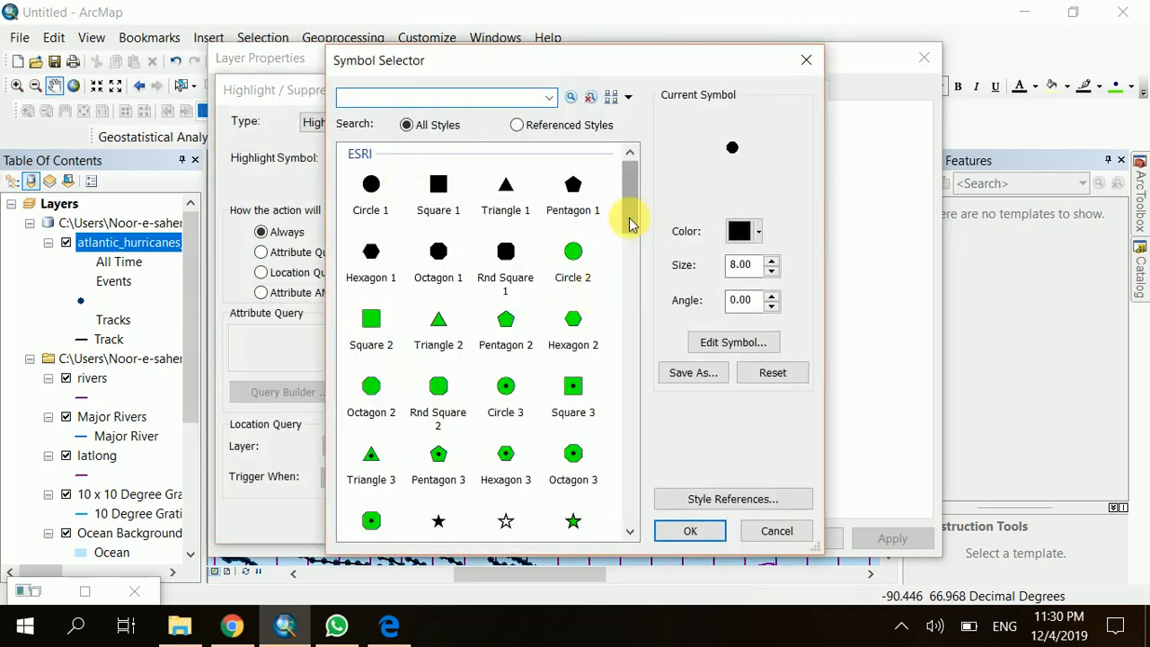
click(746, 499)
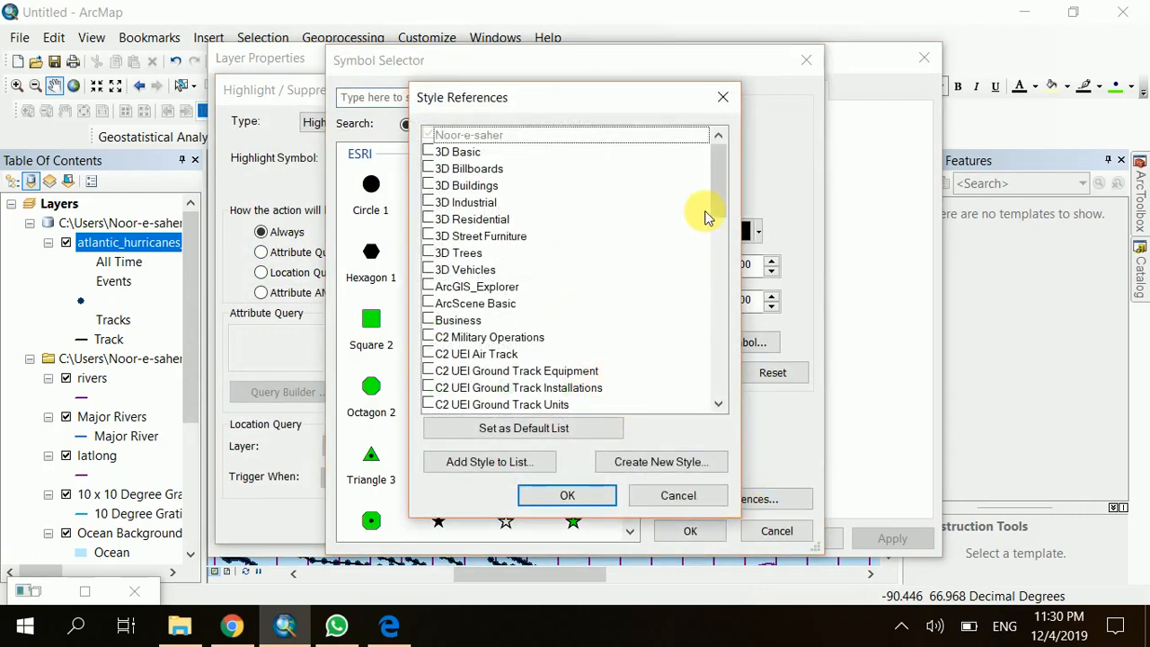
drag(726, 196, 719, 380)
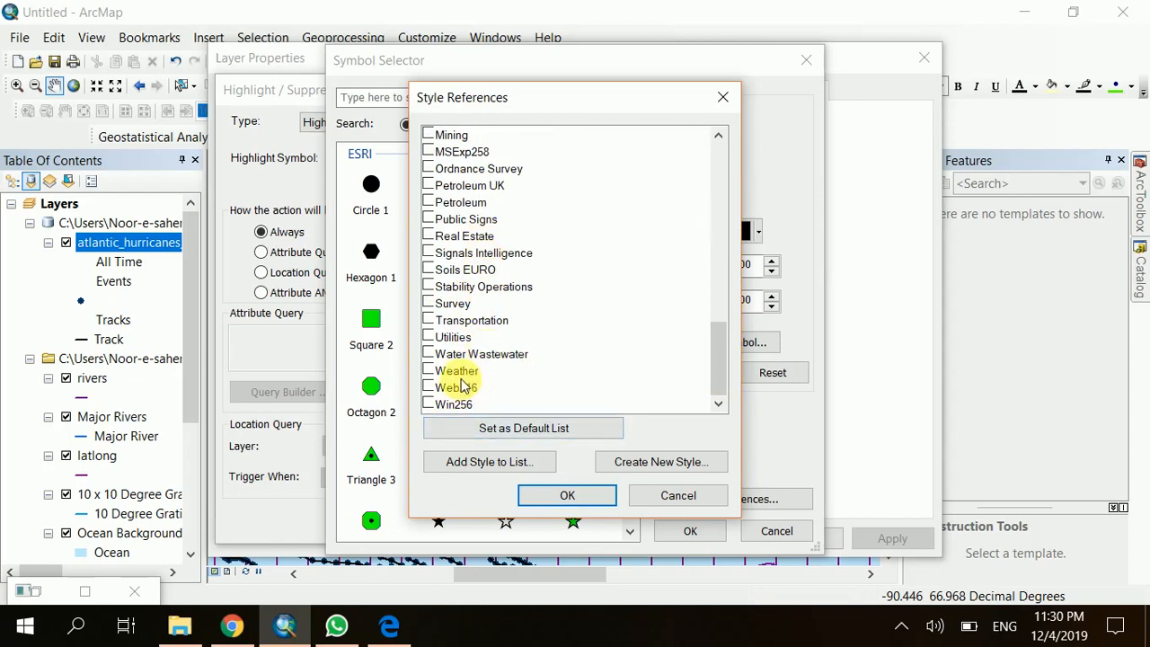
click(428, 370)
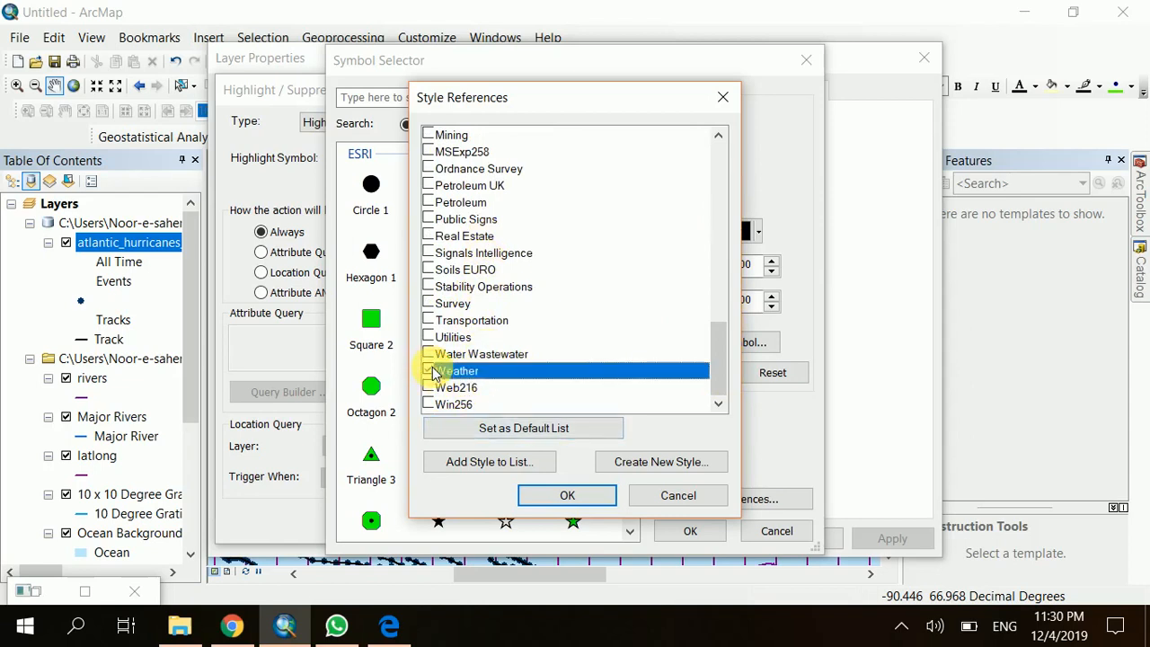
click(566, 496)
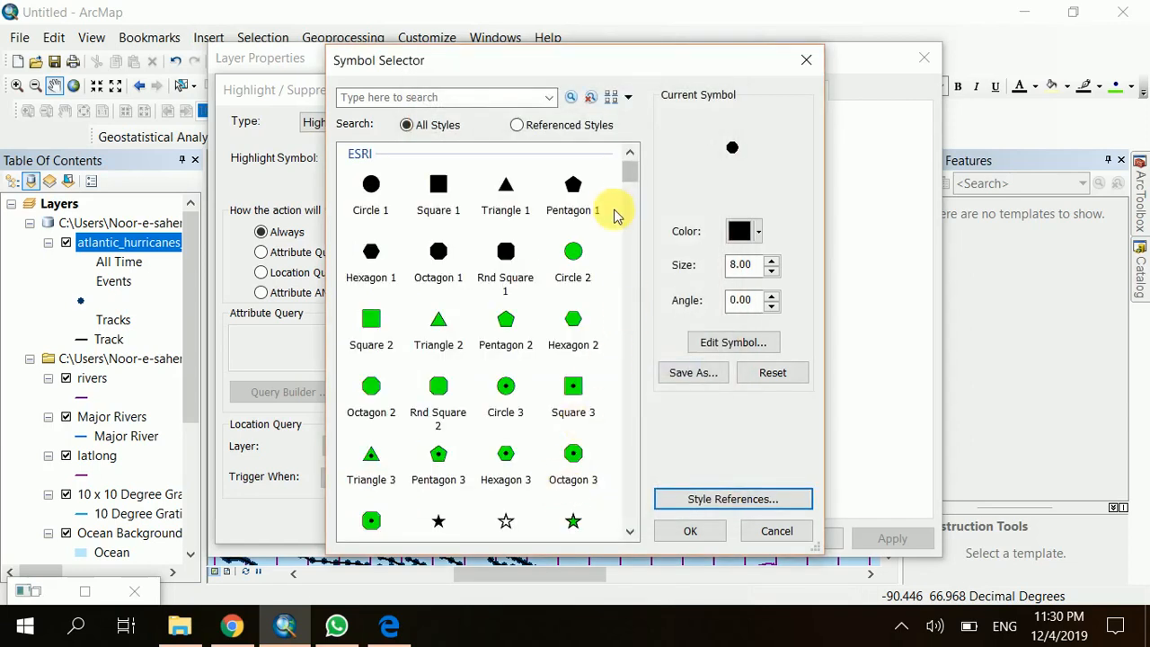
Set the action's highlight symbol to the orange Hurricane symbol from the Weather style
drag(629, 182, 629, 514)
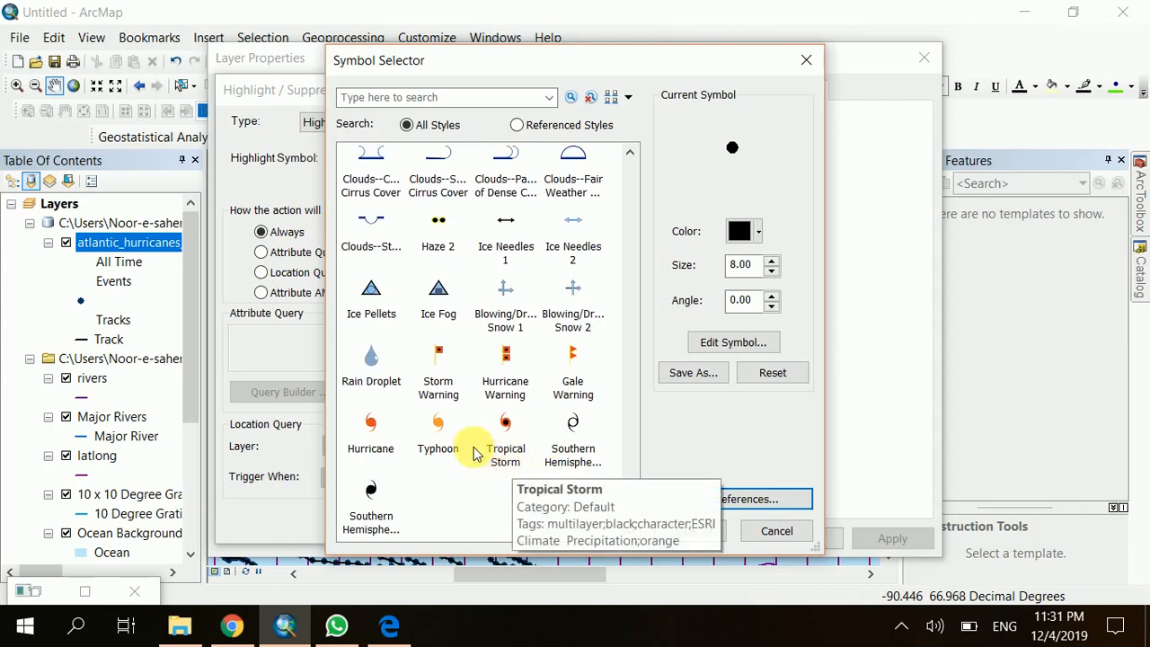
click(368, 440)
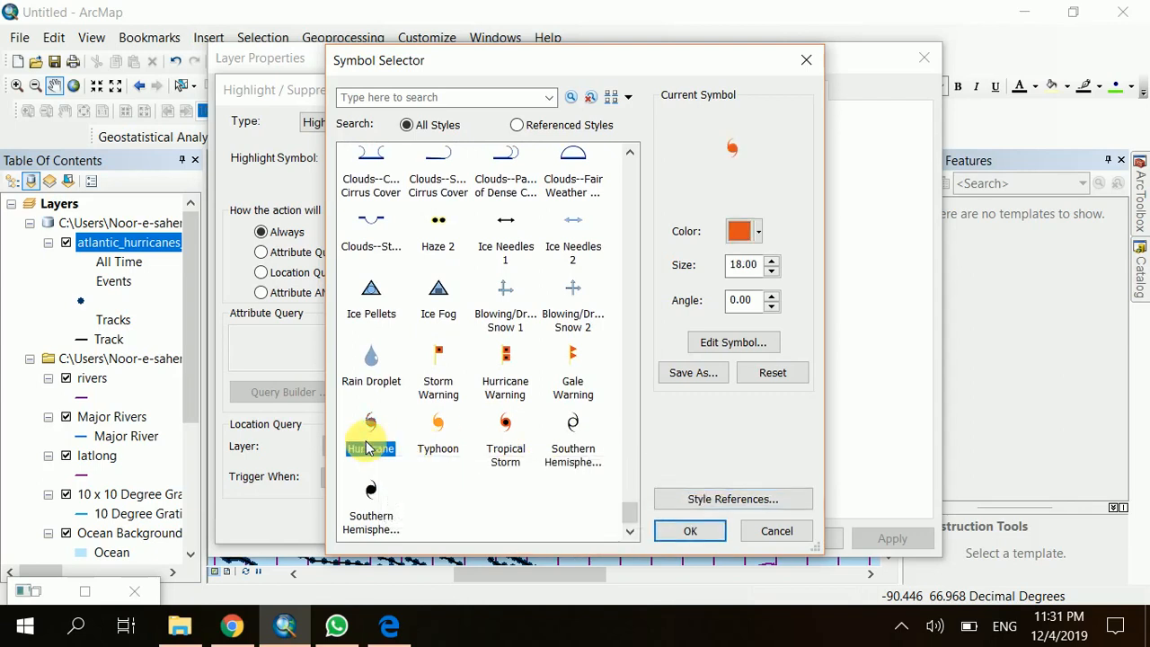
click(690, 532)
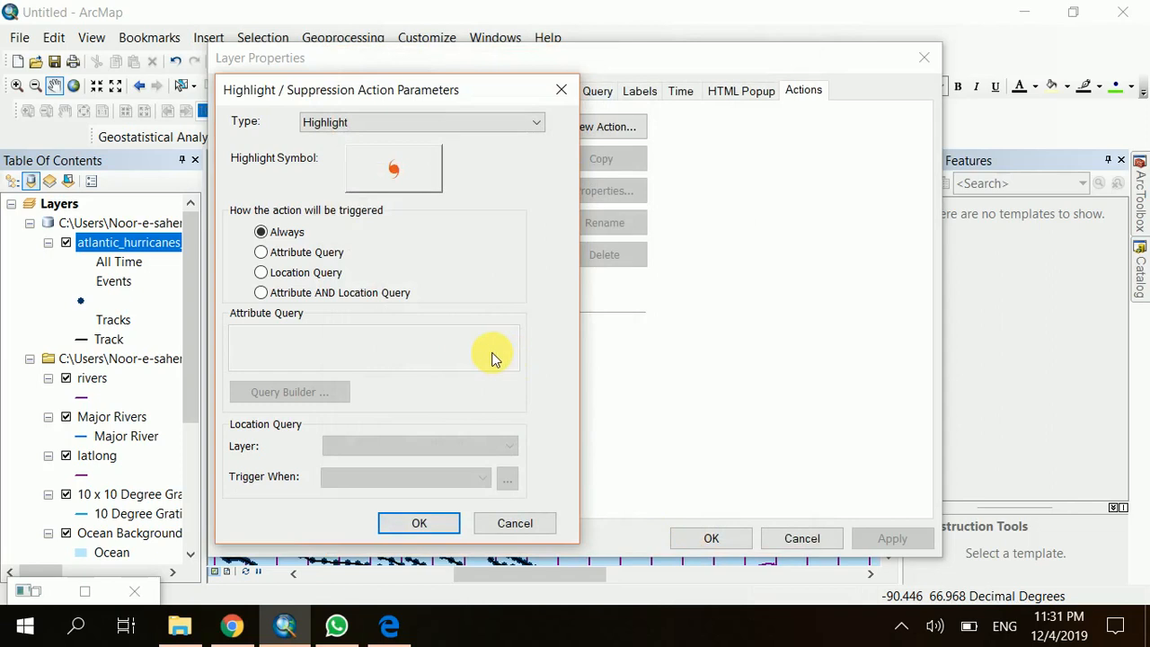
key(ctrl+F7)
Trigger the action by an attribute query and start its expression with "WINDSPEED" =
click(261, 253)
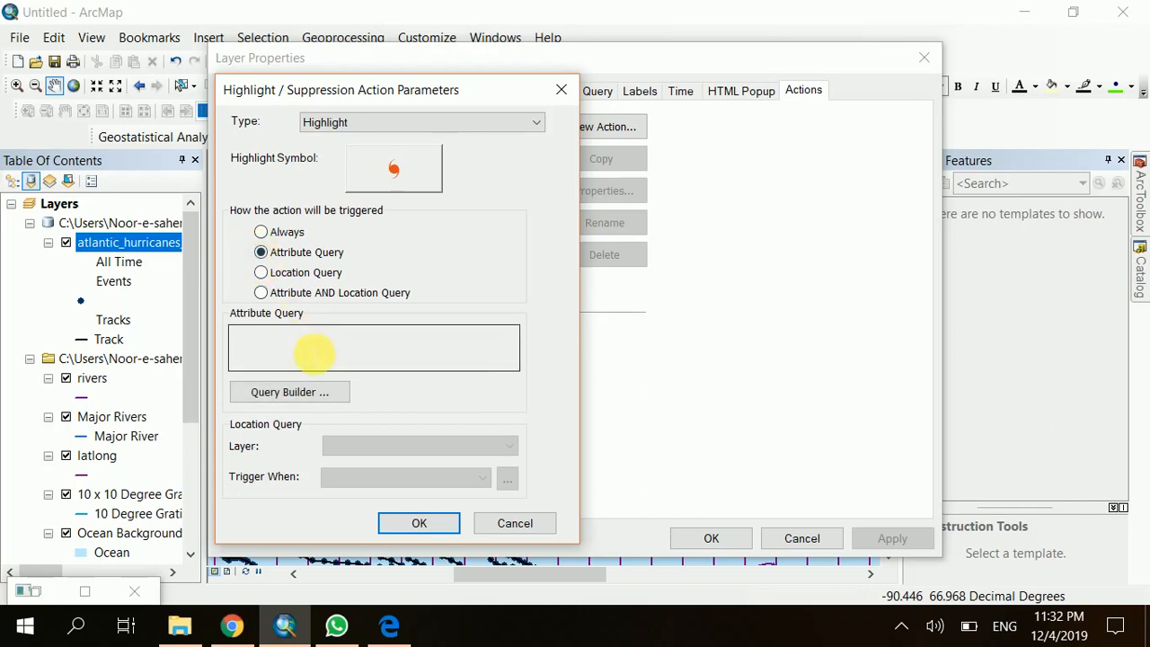
click(289, 393)
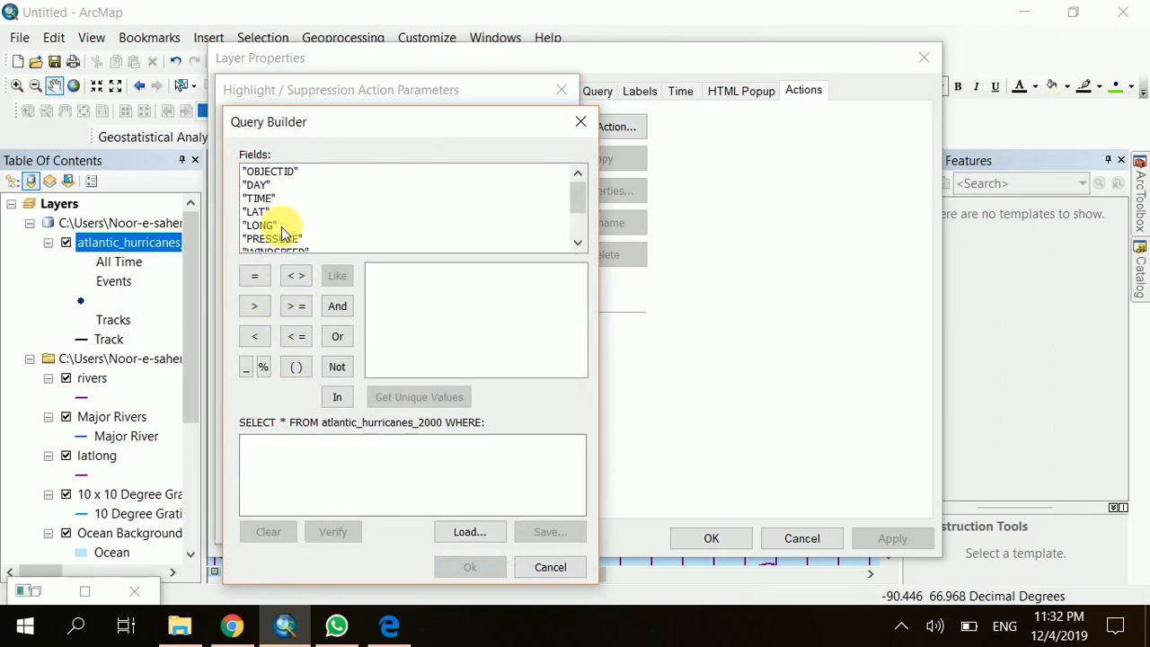
click(578, 243)
click(578, 243)
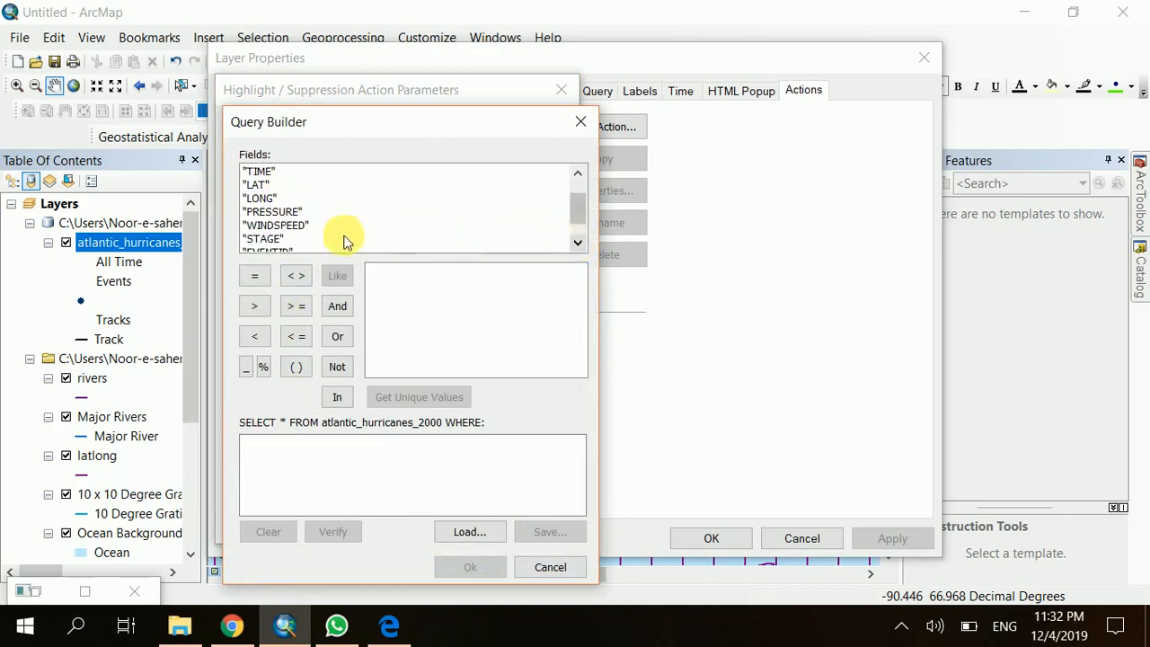
double_click(286, 225)
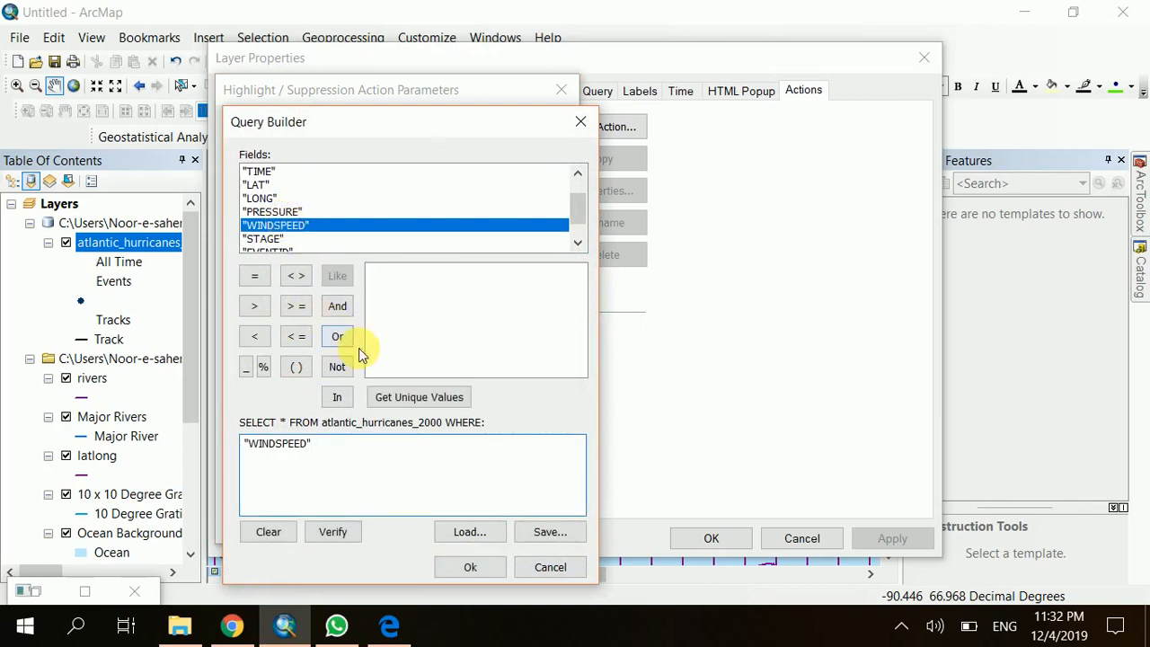
click(255, 278)
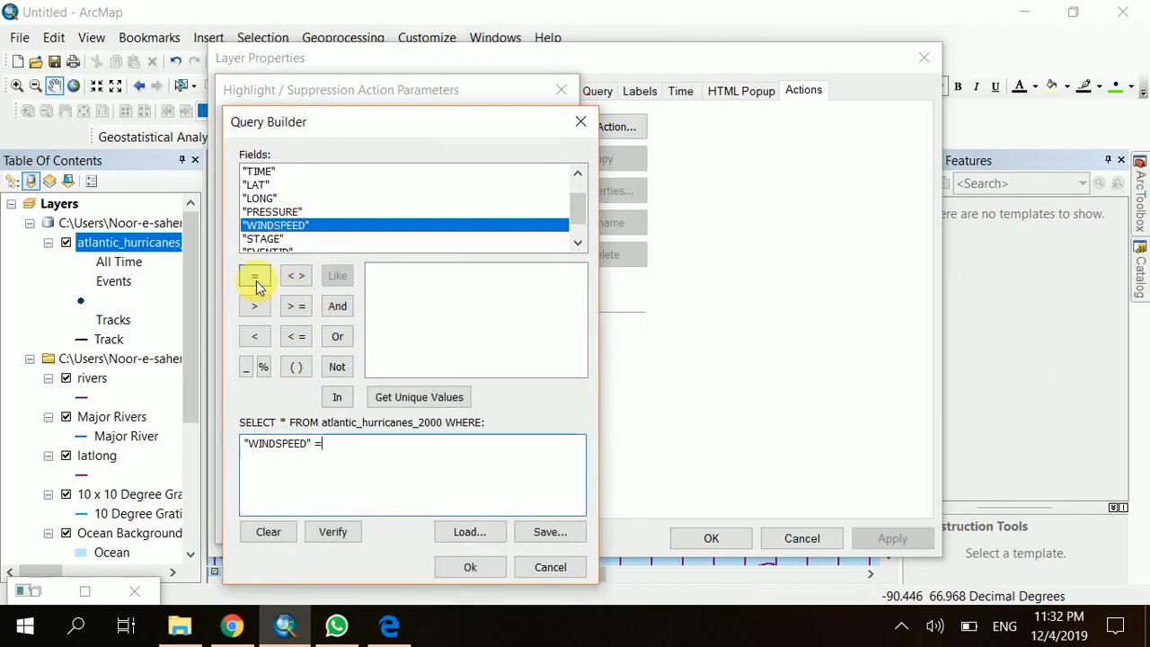
Get the unique values of WINDSPEED and complete the query expression with 75
click(429, 397)
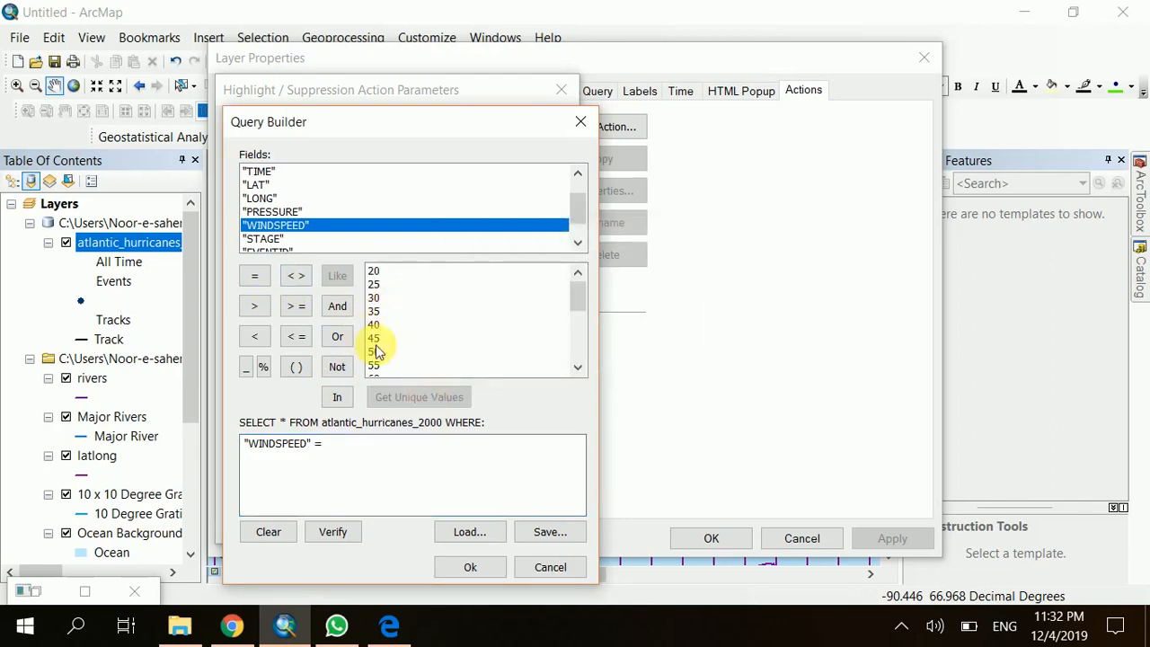
click(579, 367)
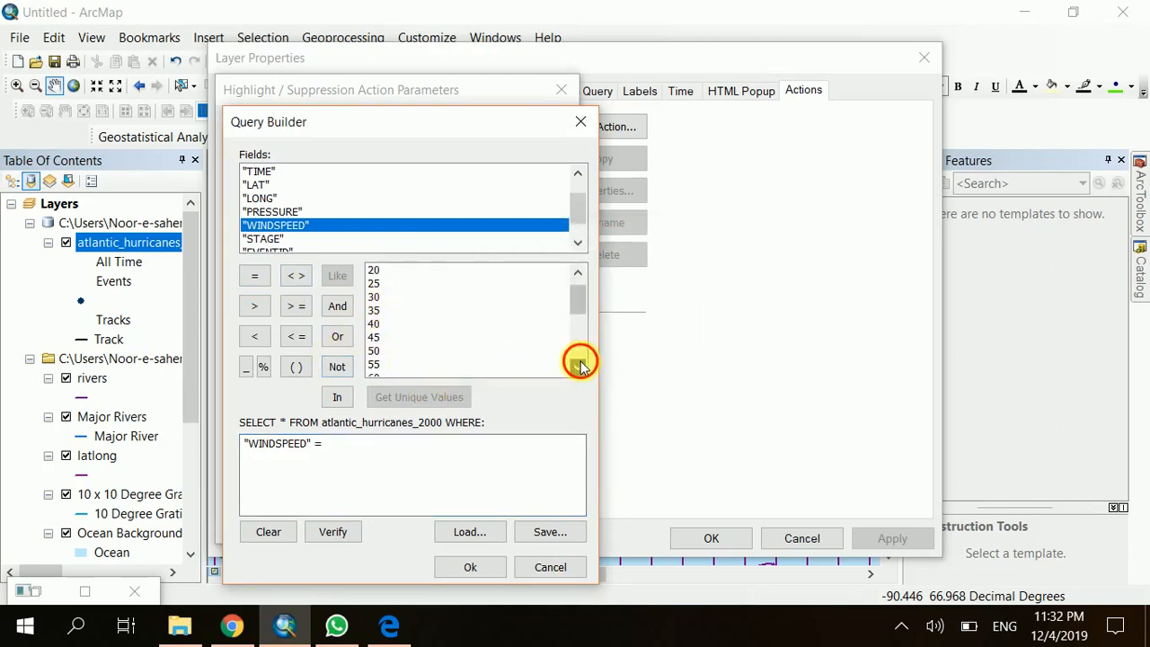
click(579, 366)
click(579, 366)
click(580, 366)
click(580, 367)
click(580, 367)
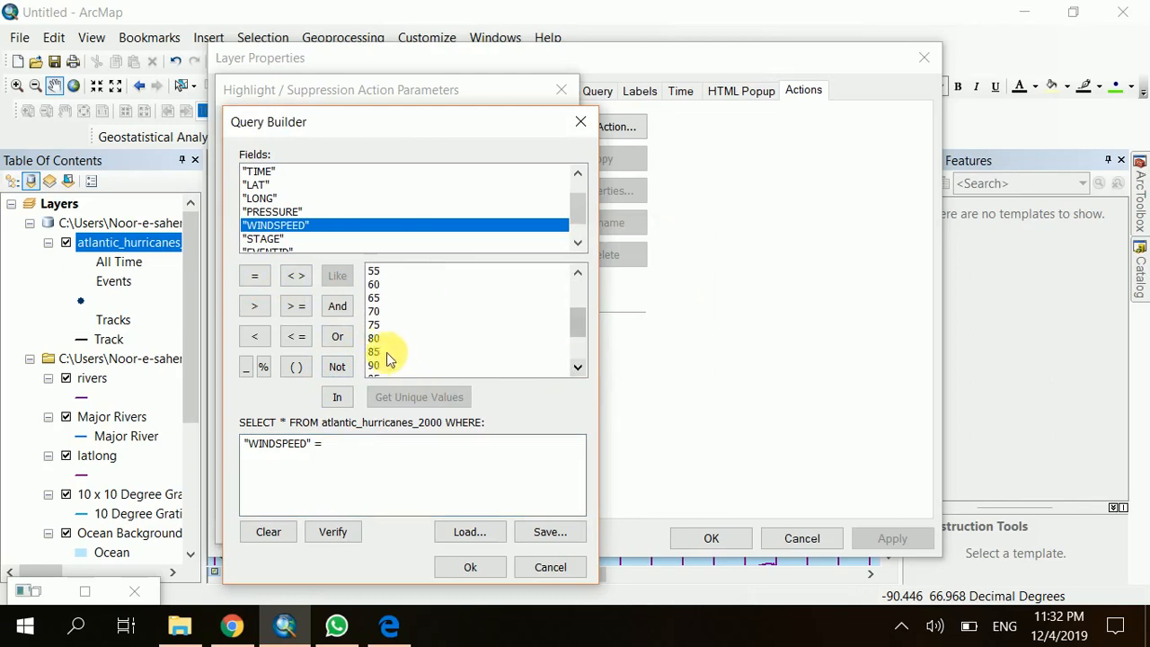
click(381, 325)
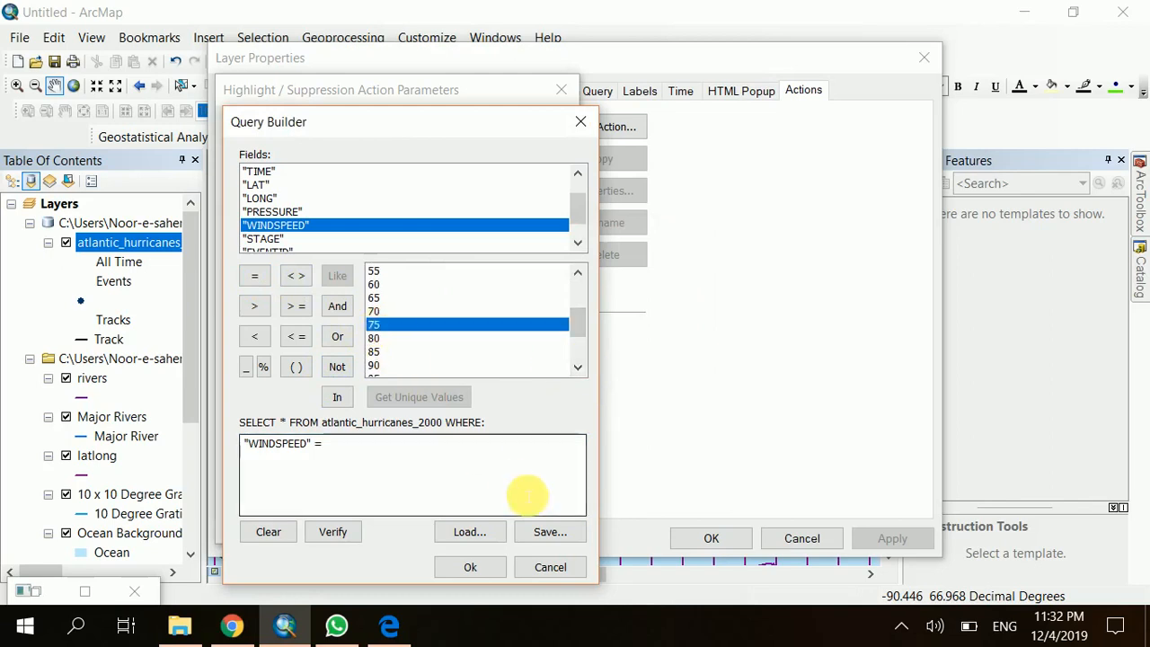
double_click(399, 322)
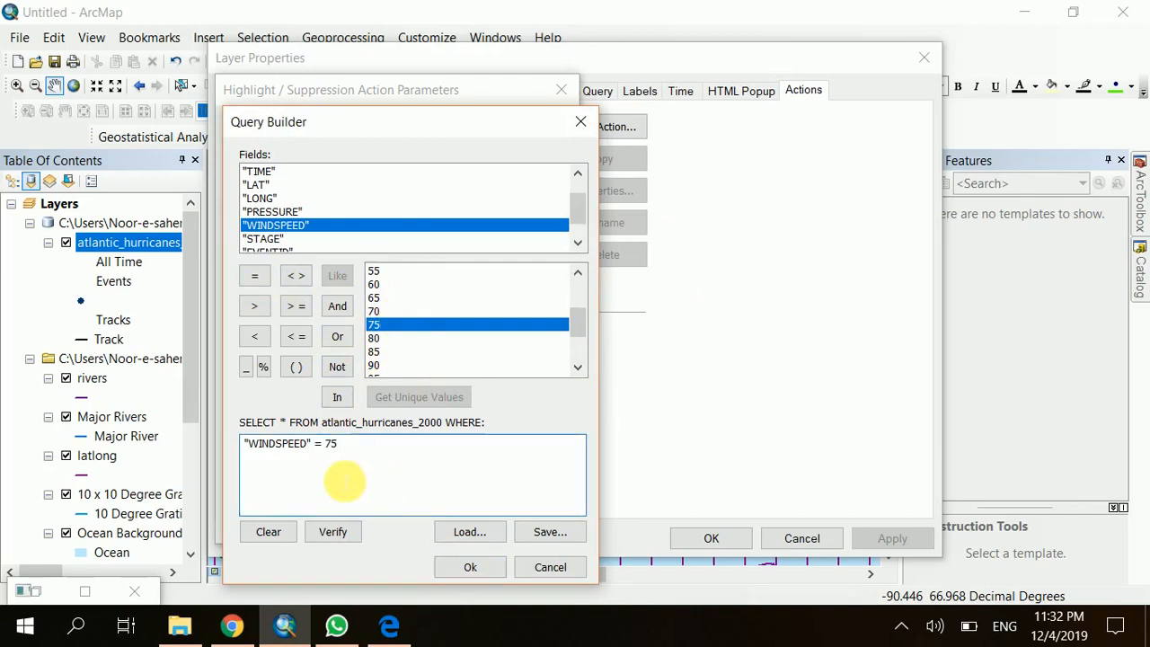
Verify the query expression and apply the finished highlight action to the hurricanes layer
click(333, 539)
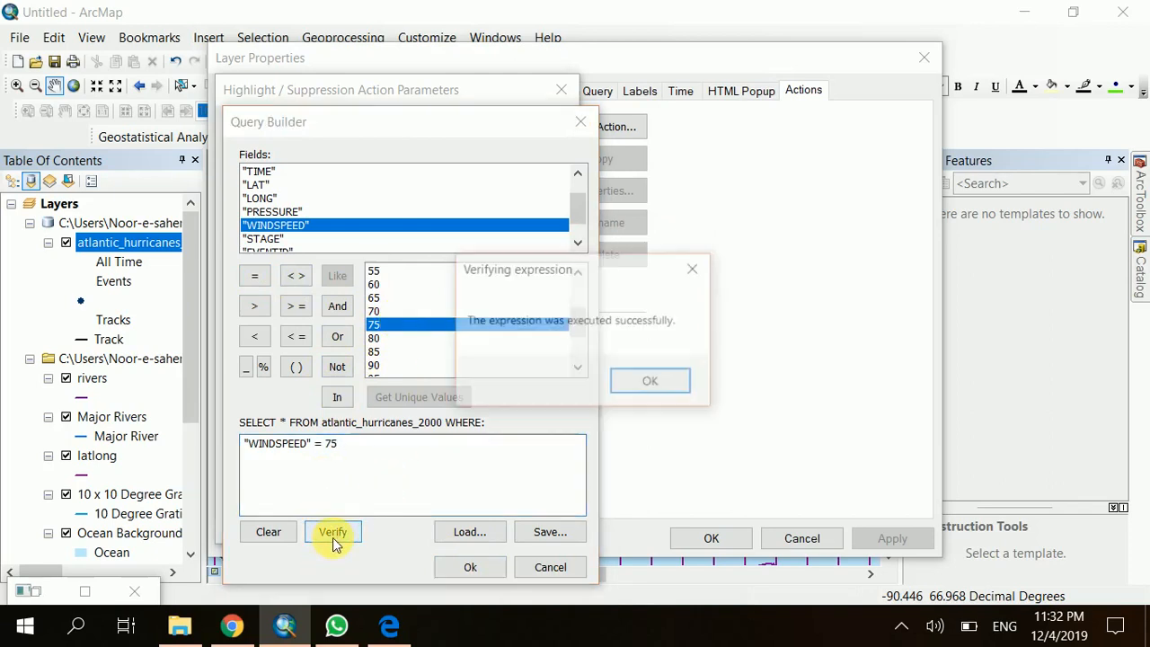
click(656, 386)
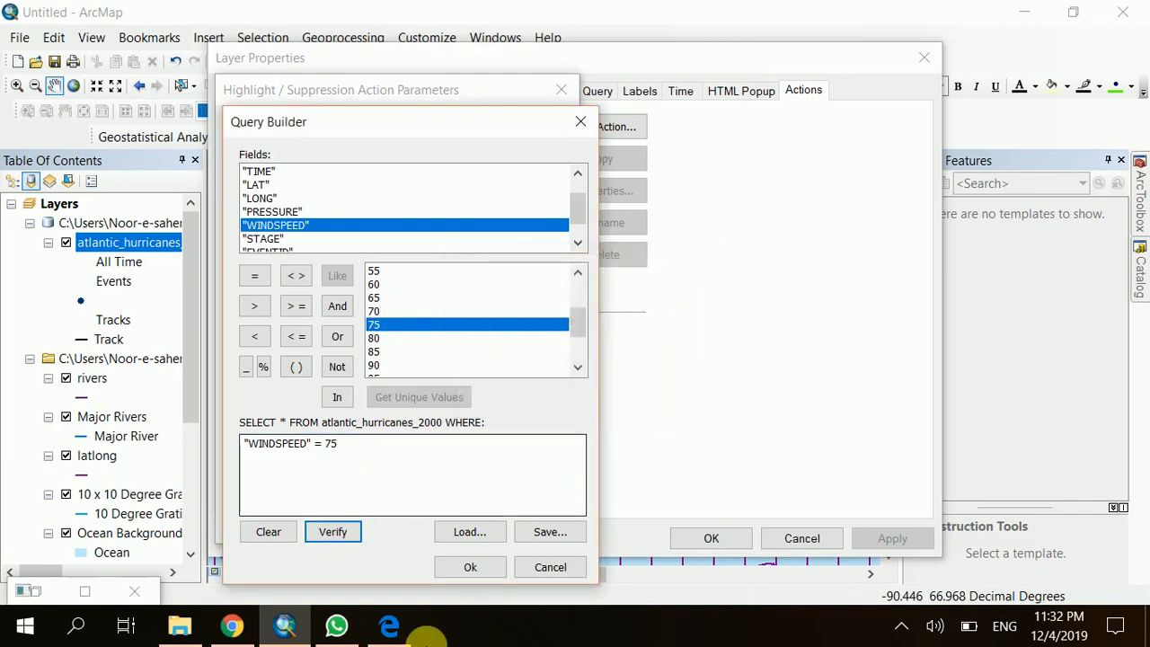
click(470, 566)
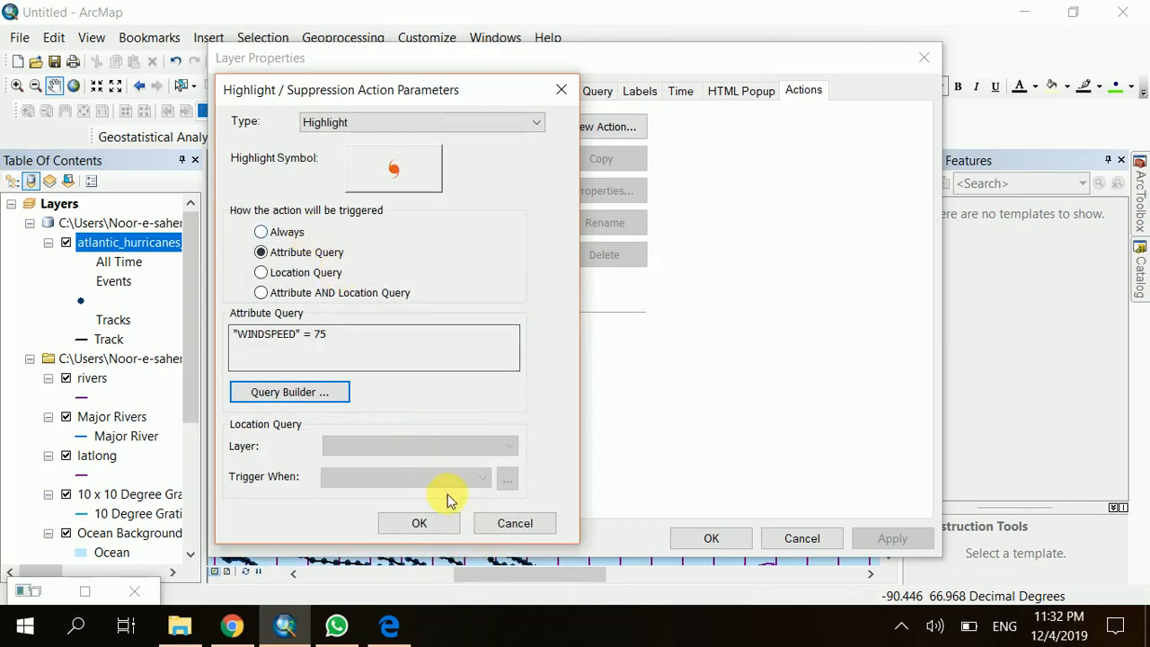
click(414, 525)
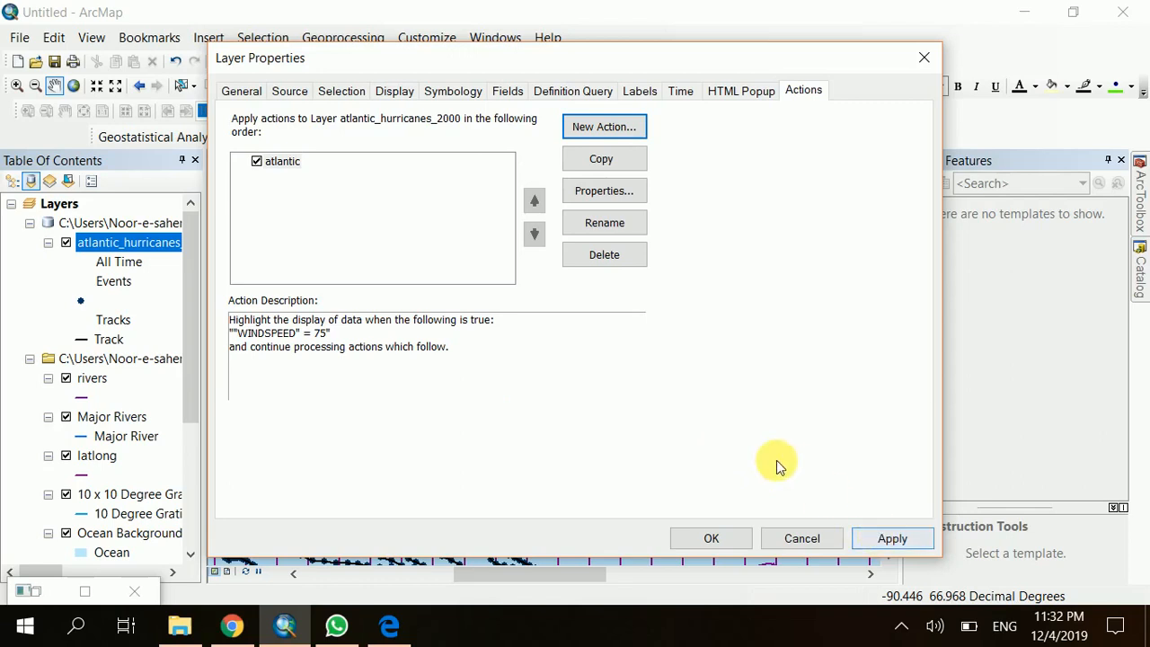
click(889, 539)
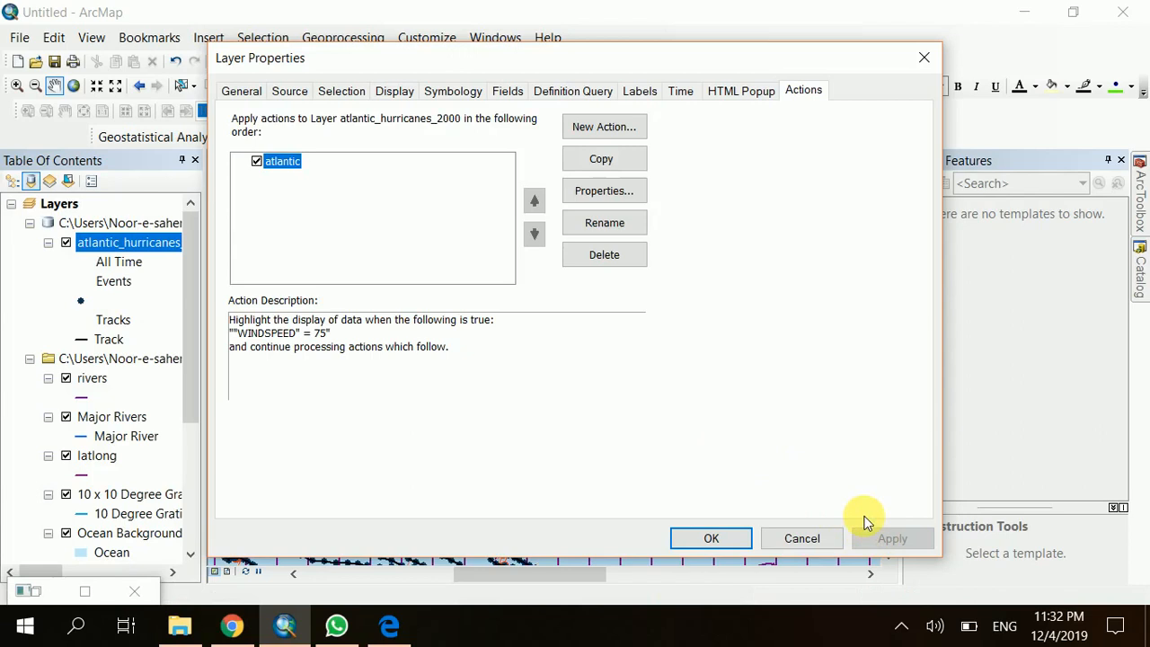
click(710, 538)
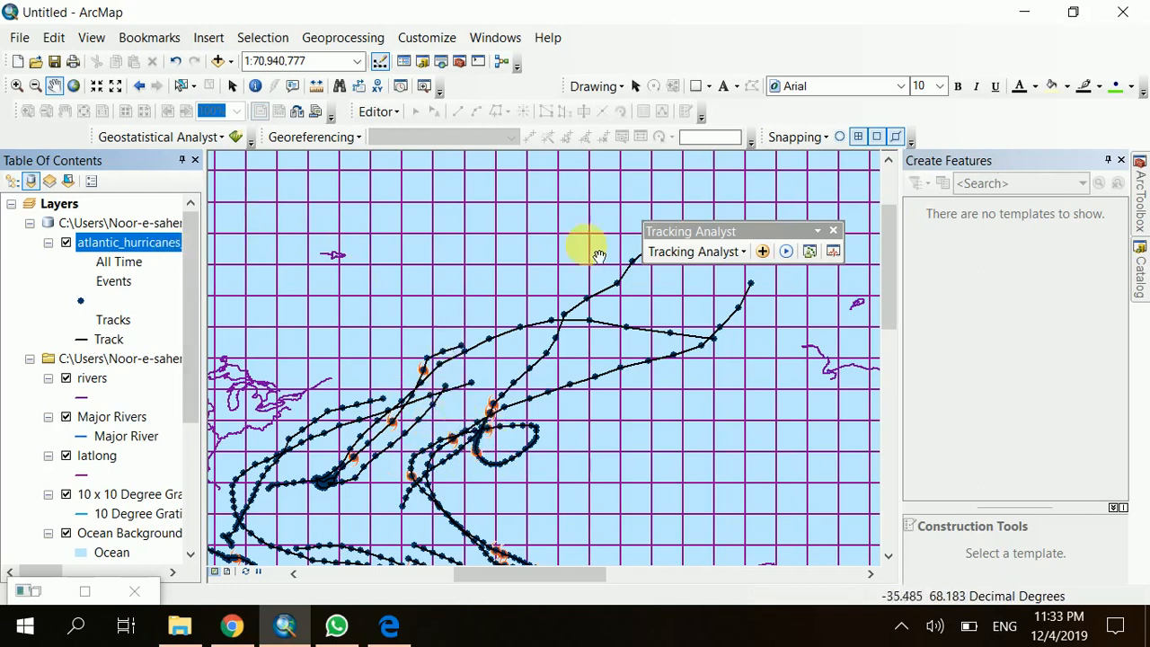
Play back the atlantic_hurricanes_2000 events from the start of the time range in the Playback Manager and close it
click(786, 251)
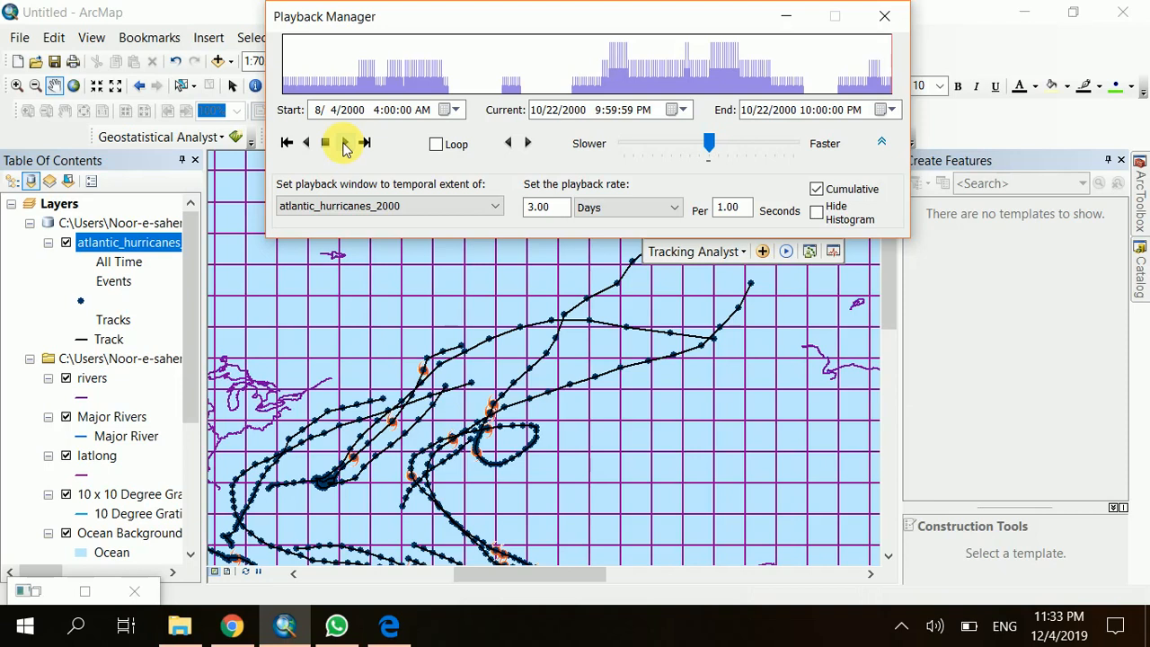
click(288, 65)
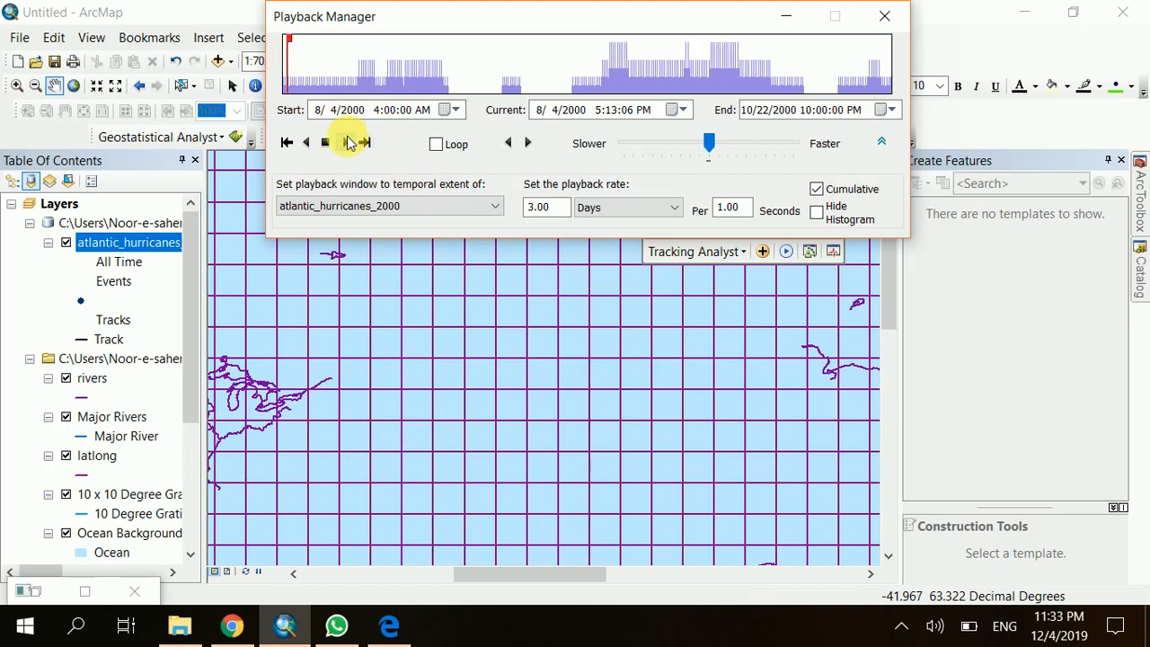
click(349, 143)
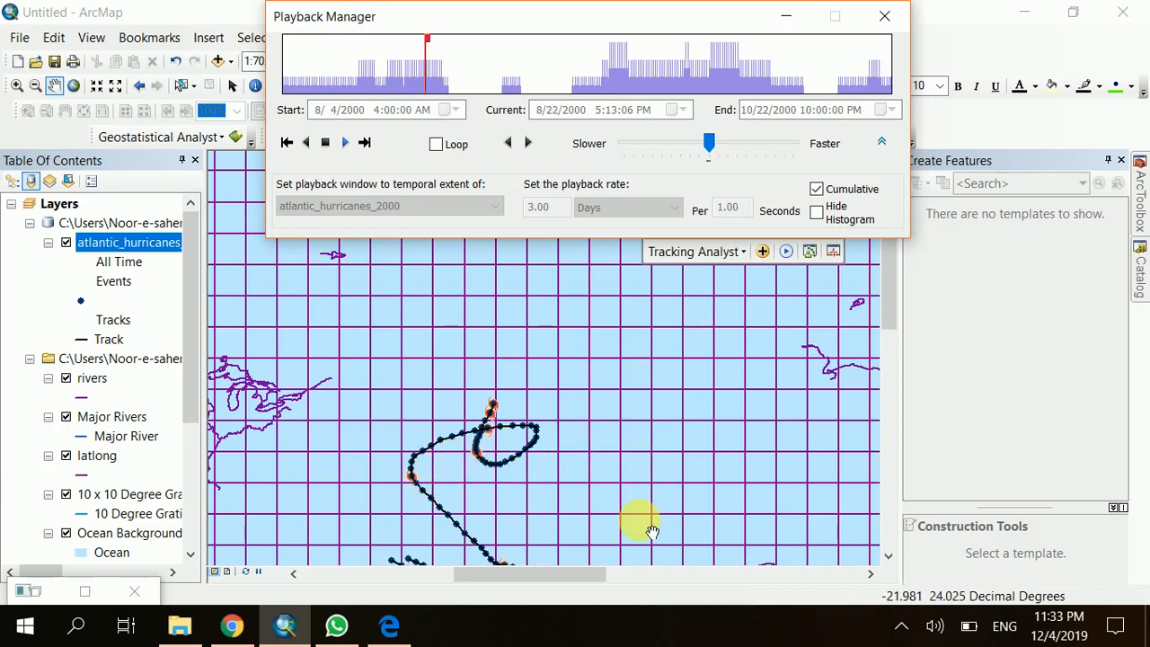
drag(890, 299, 890, 322)
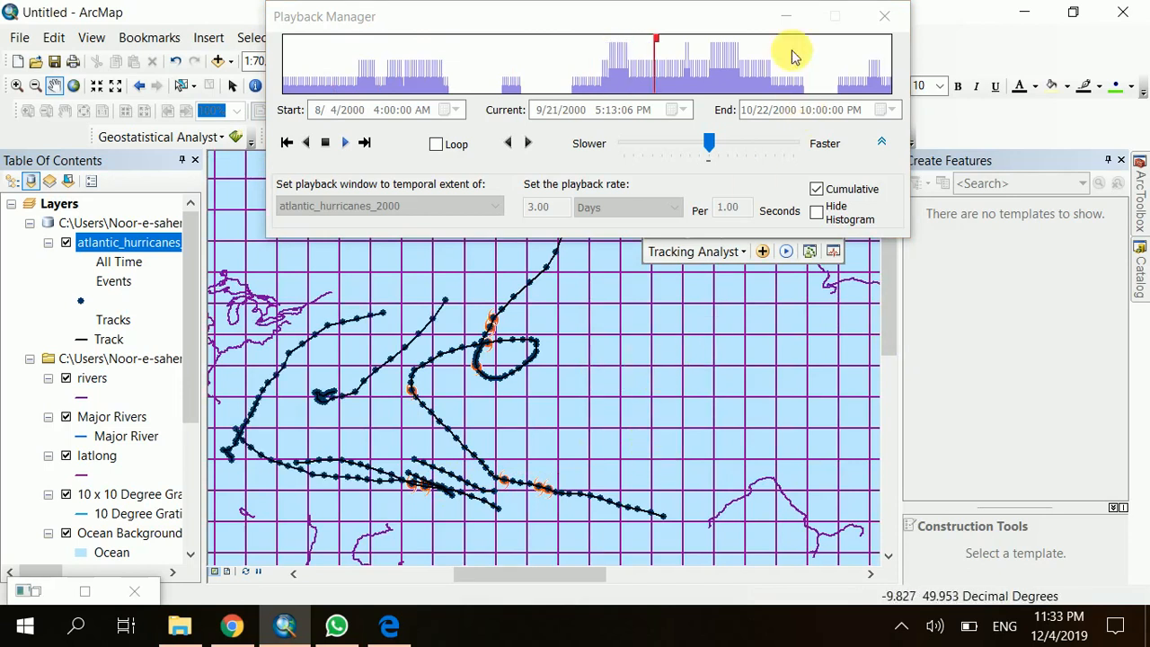
drag(729, 24, 493, 10)
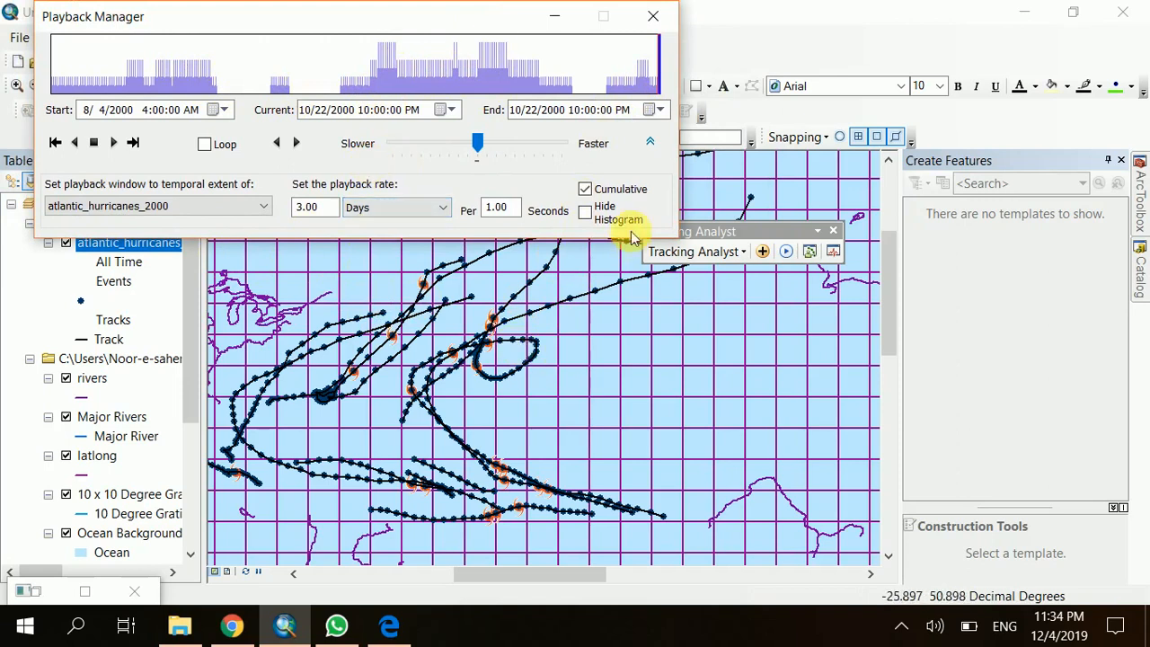
click(664, 9)
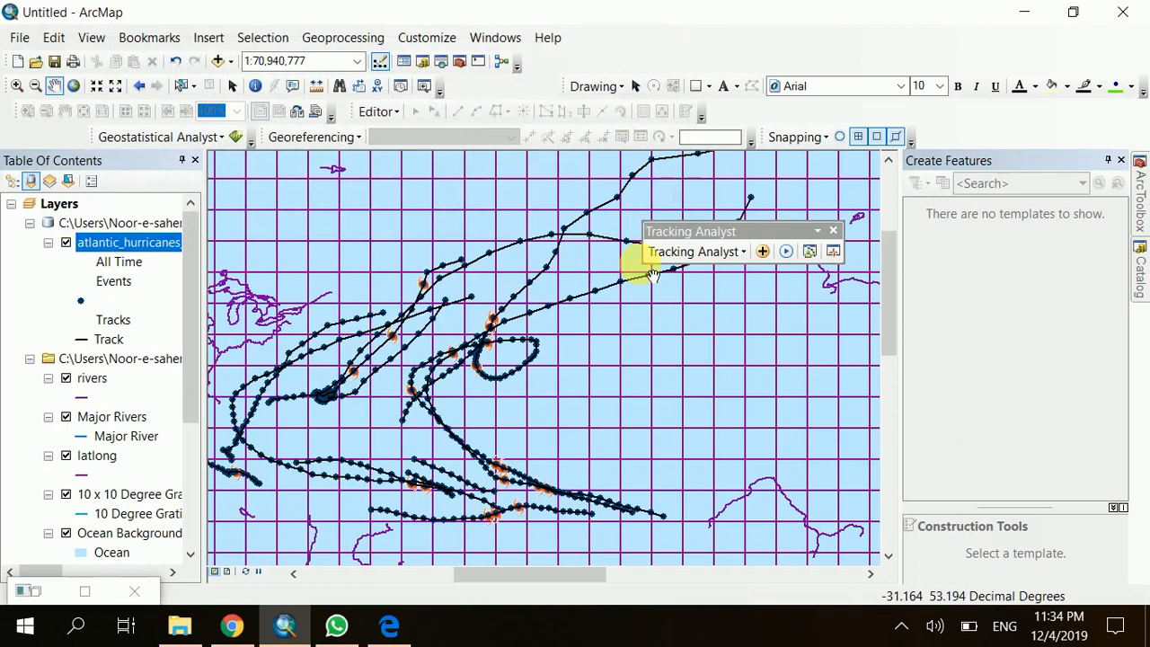
Generate an AVI animation of the hurricane tracks with a frame every 3 days using the Animation Tool
click(742, 253)
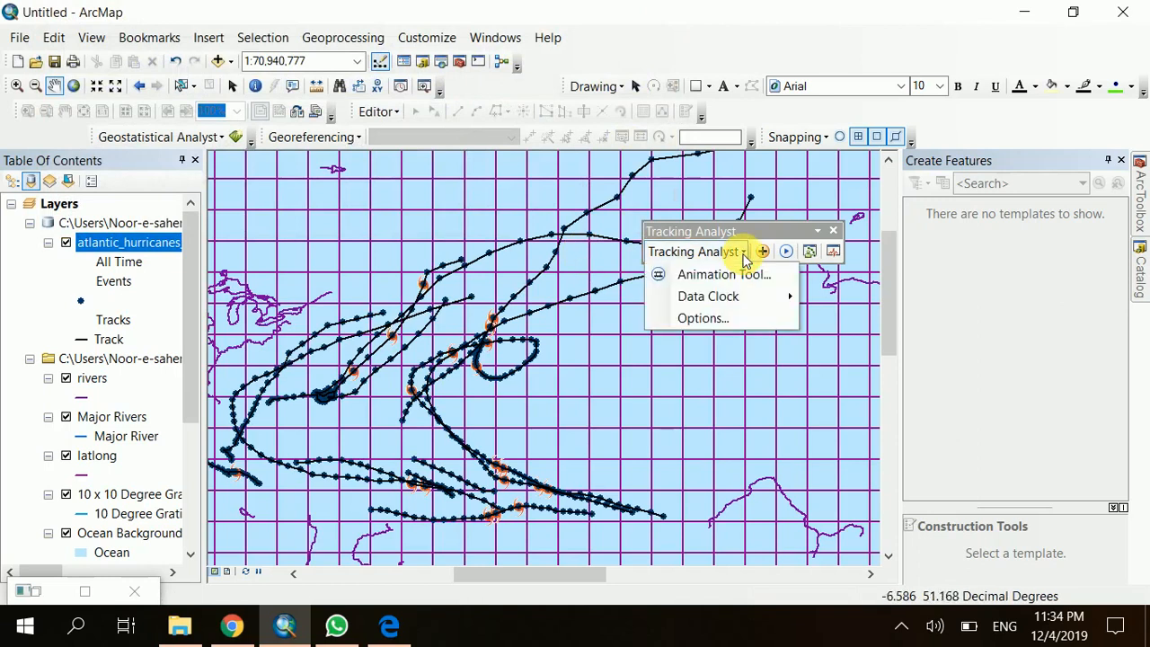
click(742, 274)
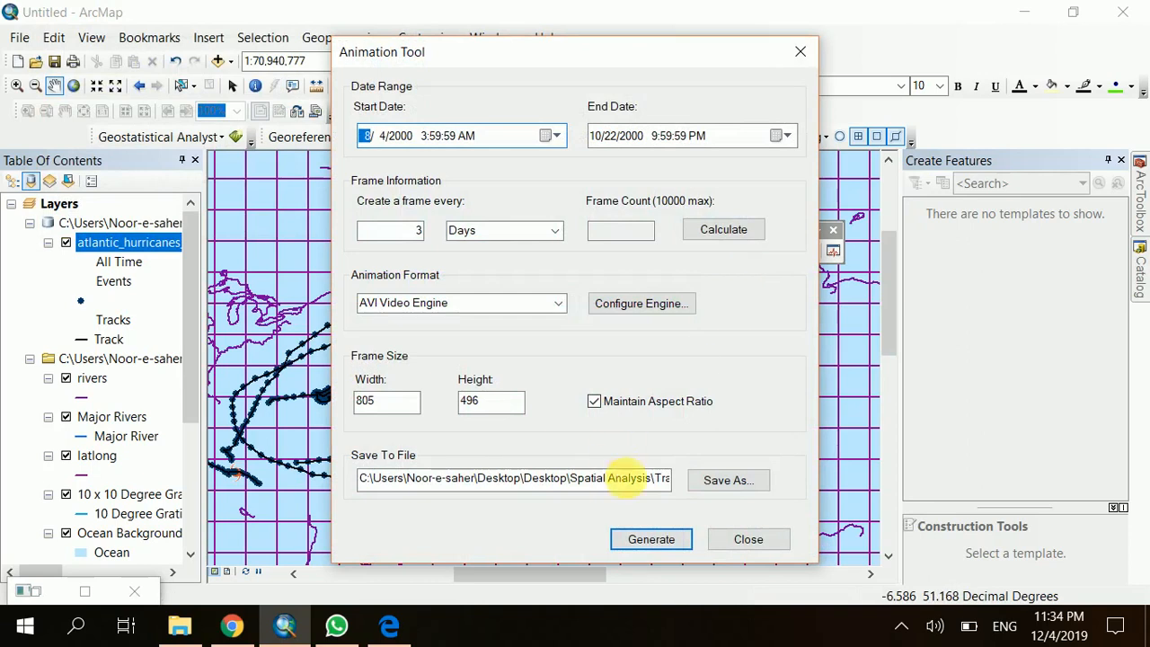
click(651, 539)
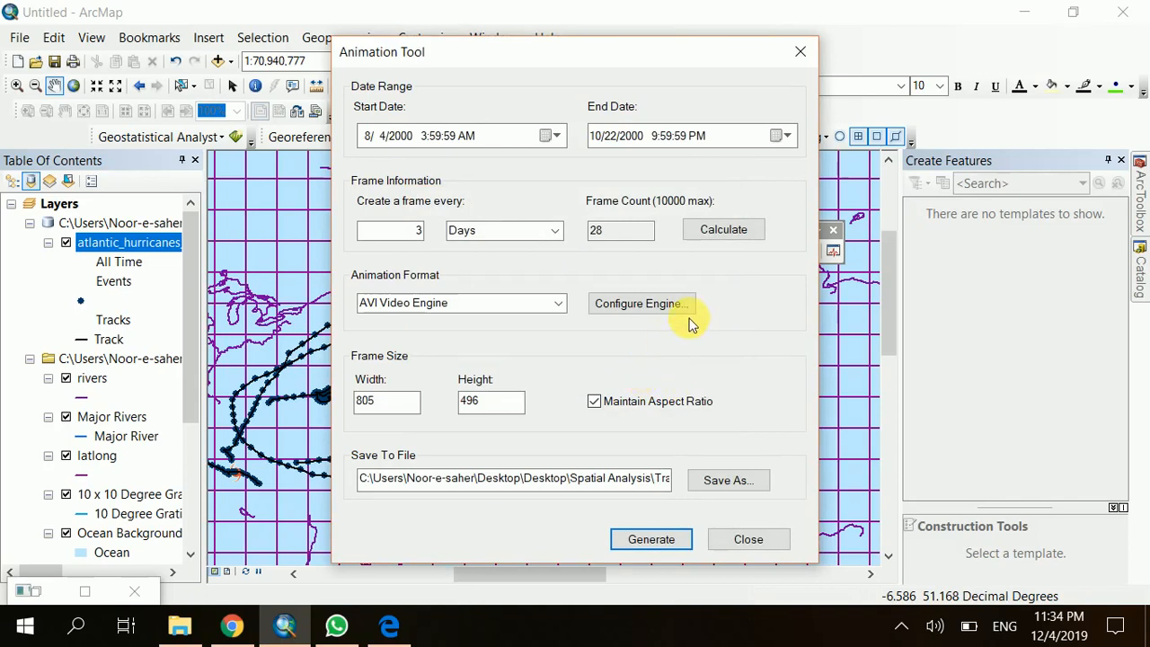
click(798, 54)
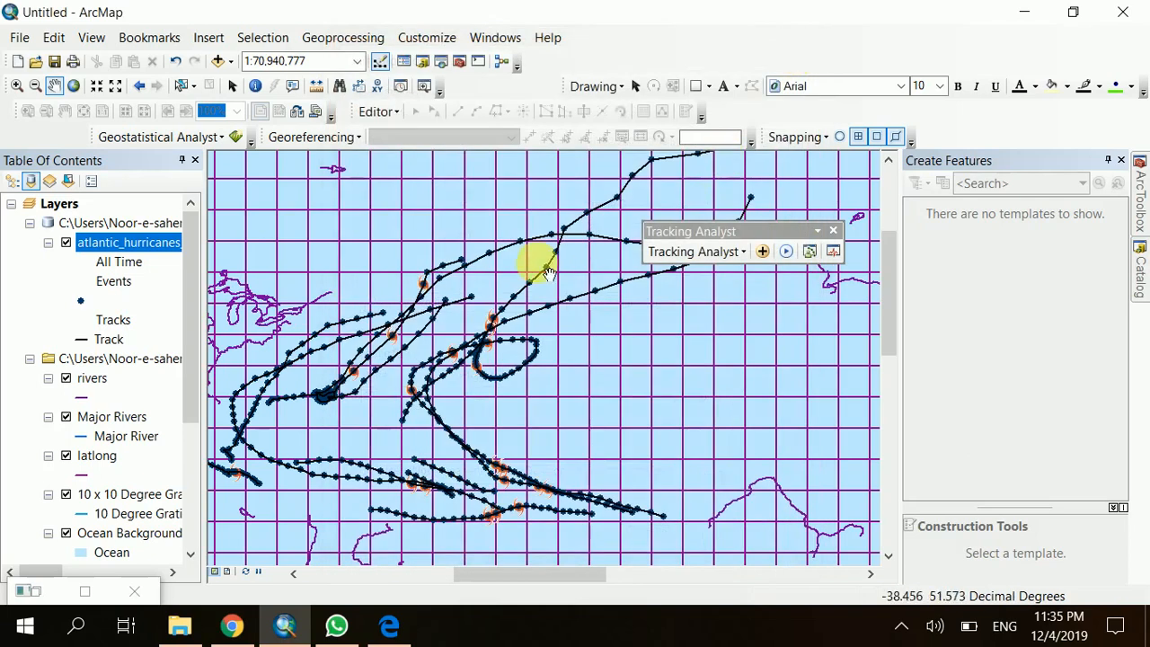
key(F10)
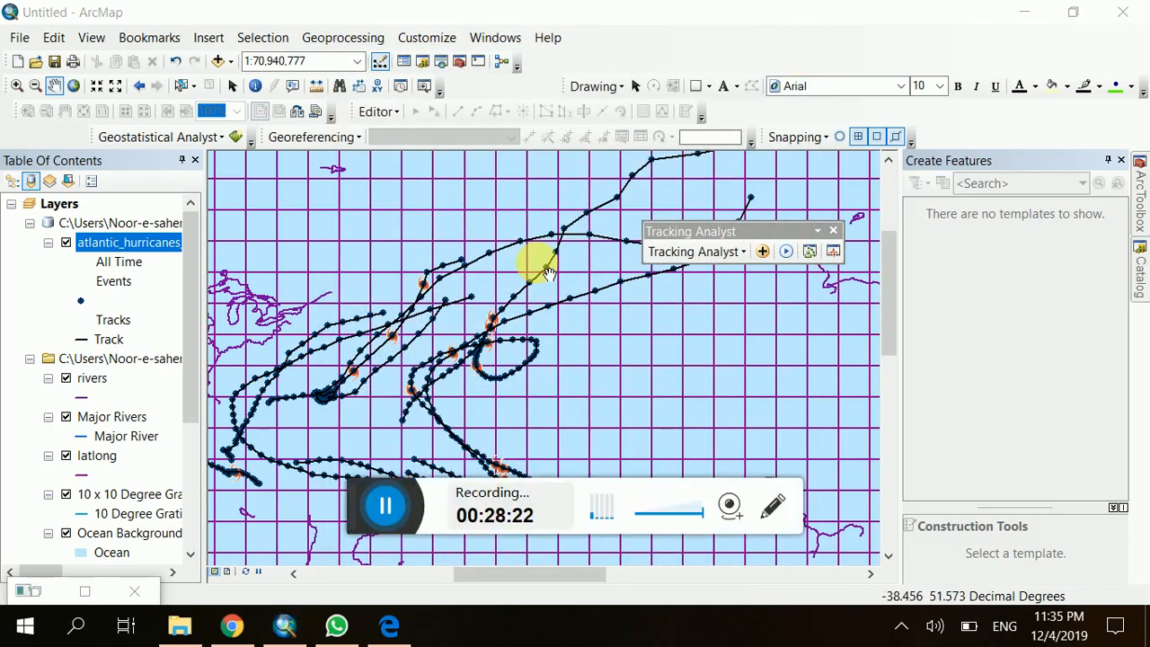
click(385, 505)
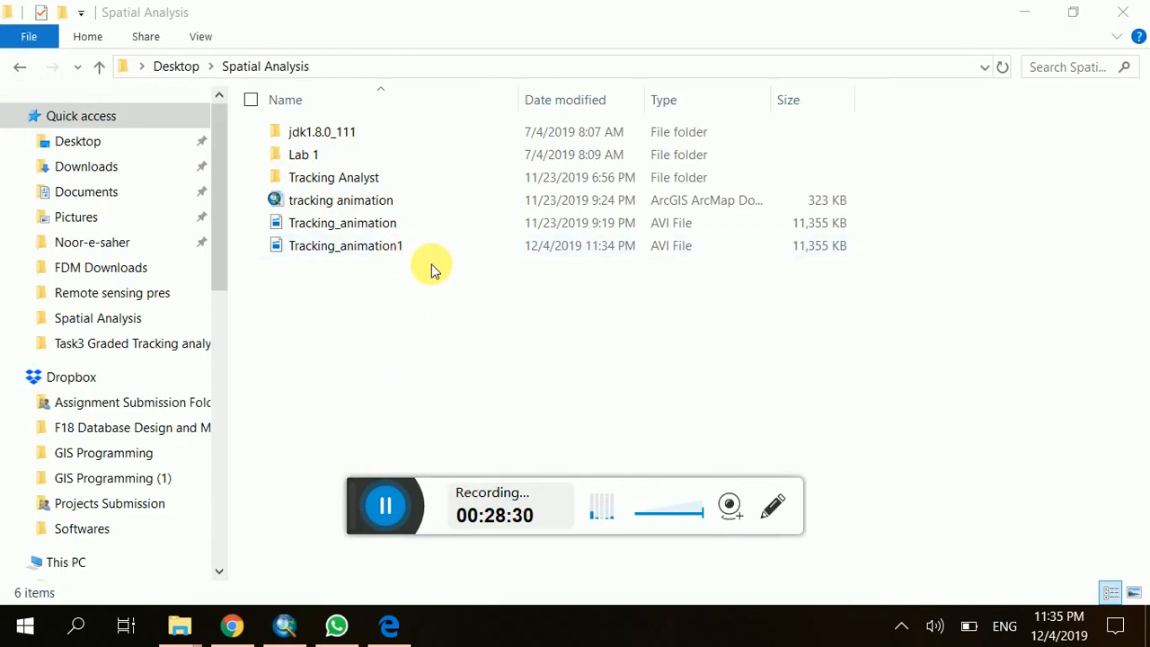
Play the Tracking_animation1 video from the Spatial Analysis folder, skip ahead through it and close the player
click(375, 253)
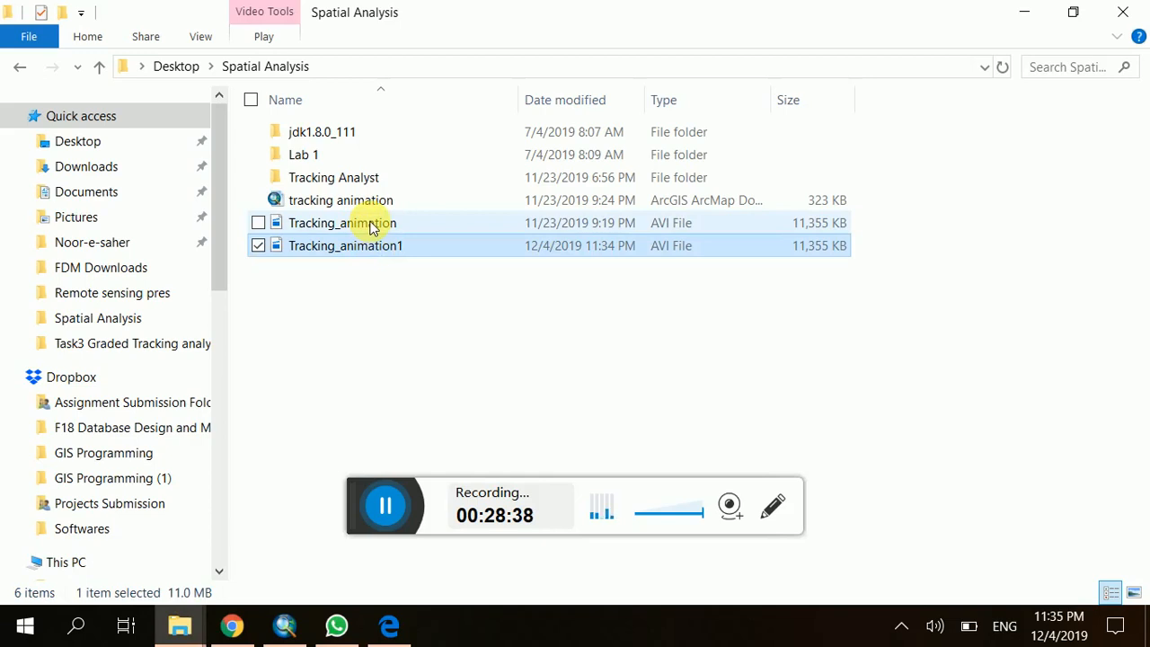
double_click(372, 253)
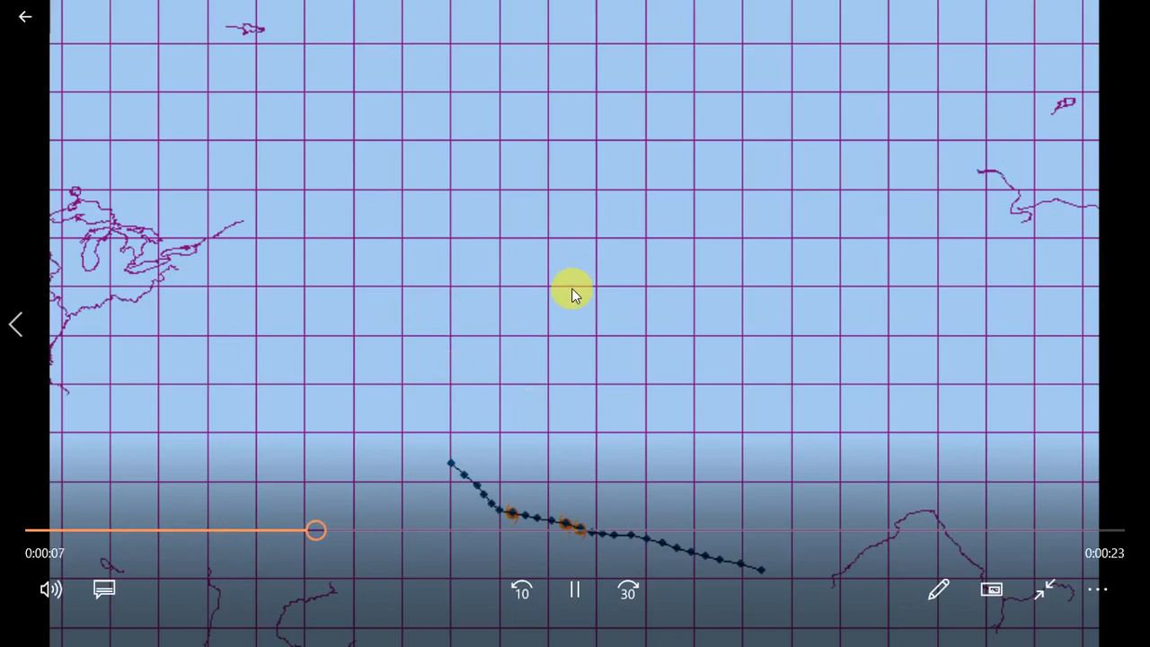
click(442, 531)
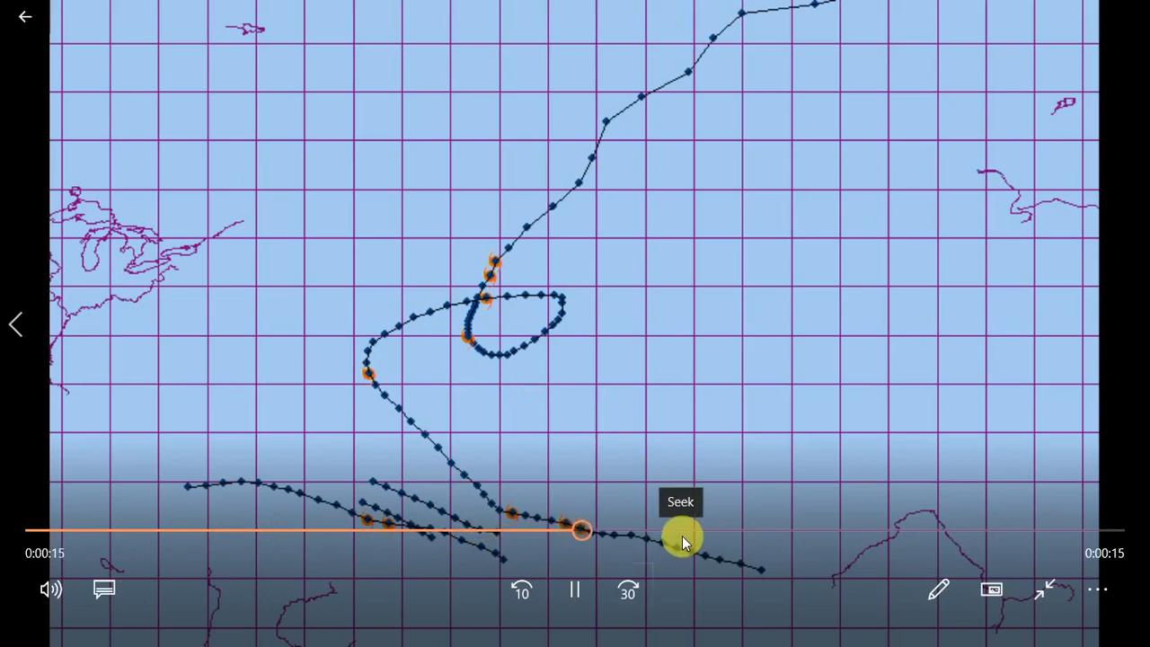
click(682, 535)
click(812, 532)
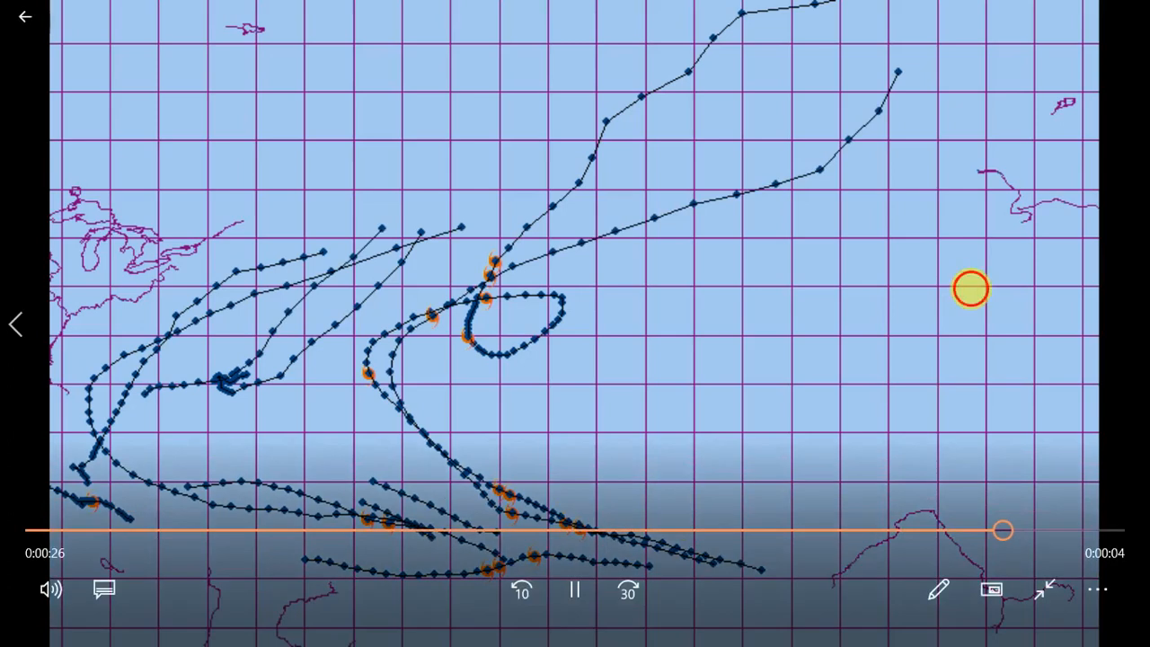
key(Escape)
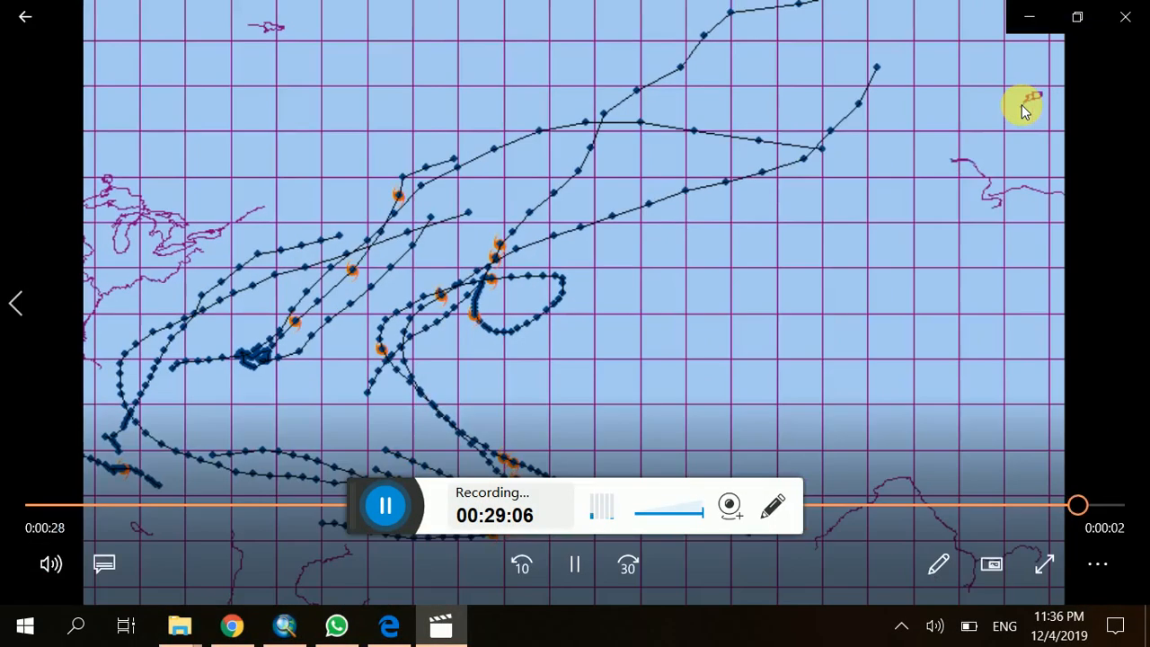
click(1130, 18)
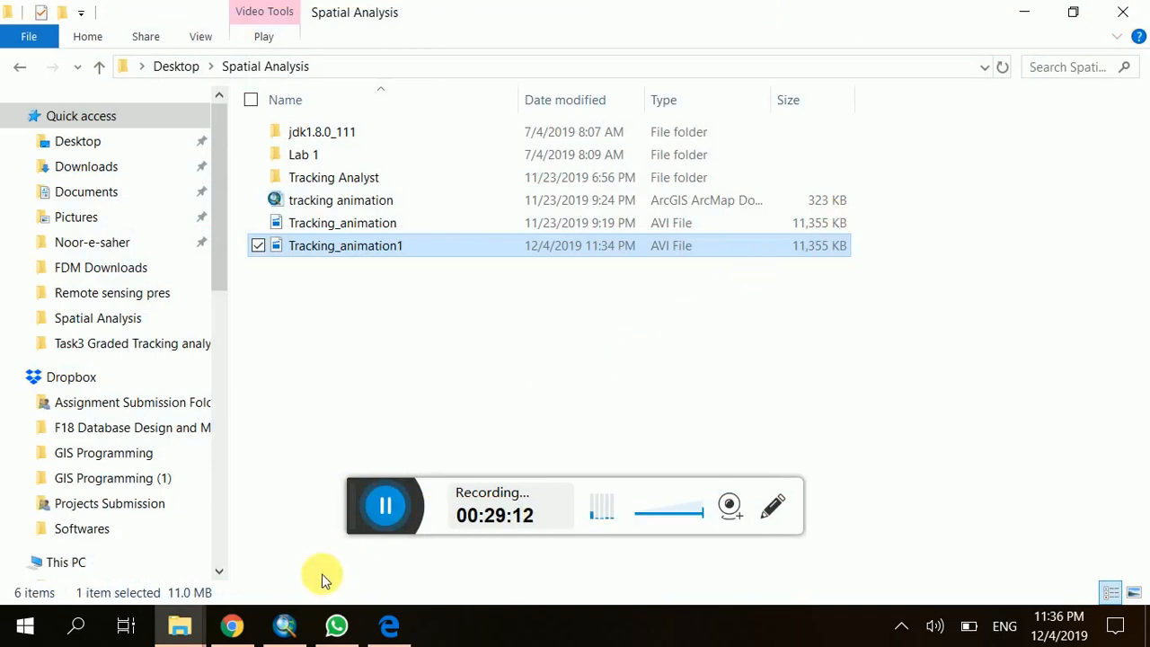
Switch back to ArcMap and close the Data Clock chart of atlantic_hurricanes_2000
click(295, 625)
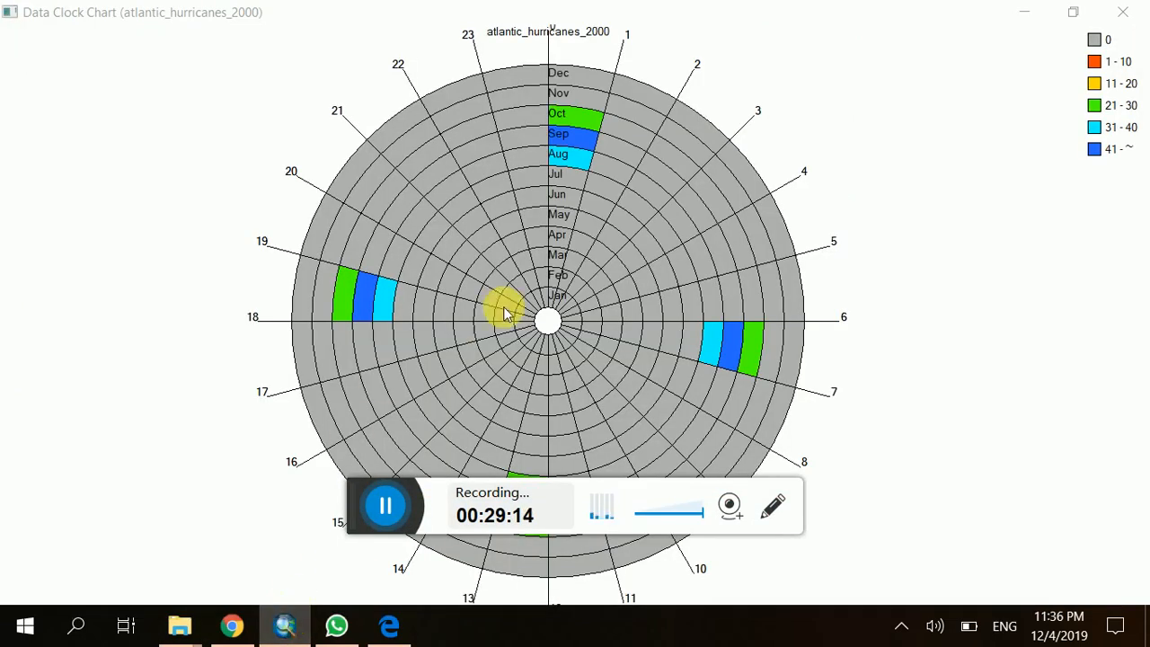
click(1123, 11)
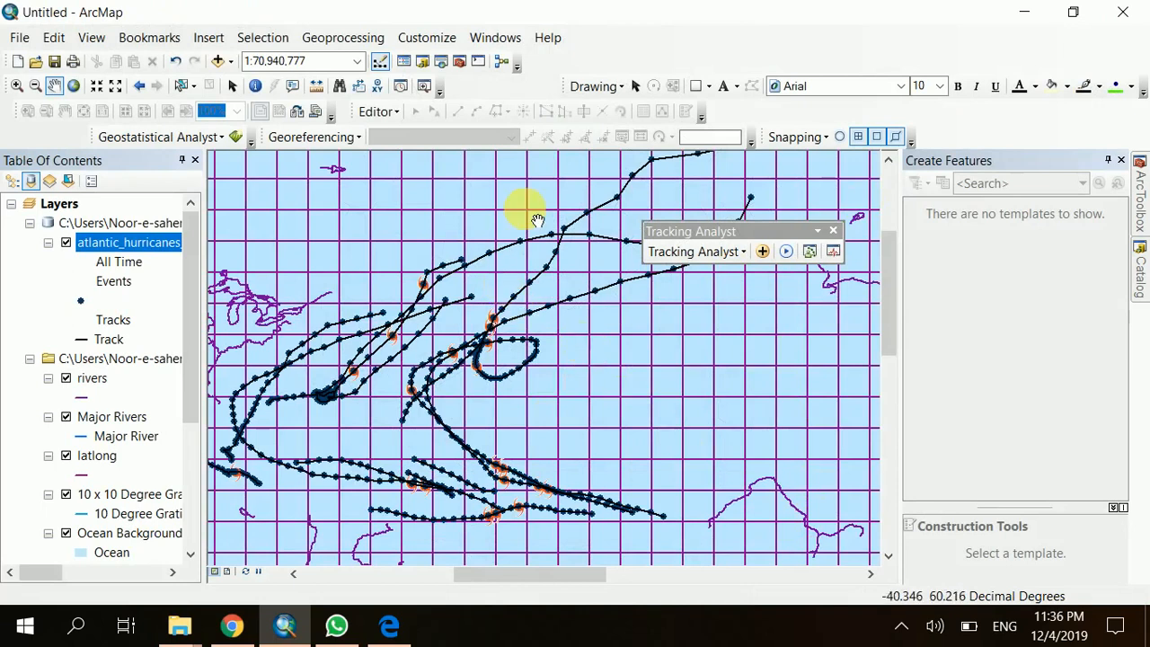
Show the 3D Analyst toolbar and launch ArcGlobe from it, dismissing the Getting Started dialog
right_click(662, 41)
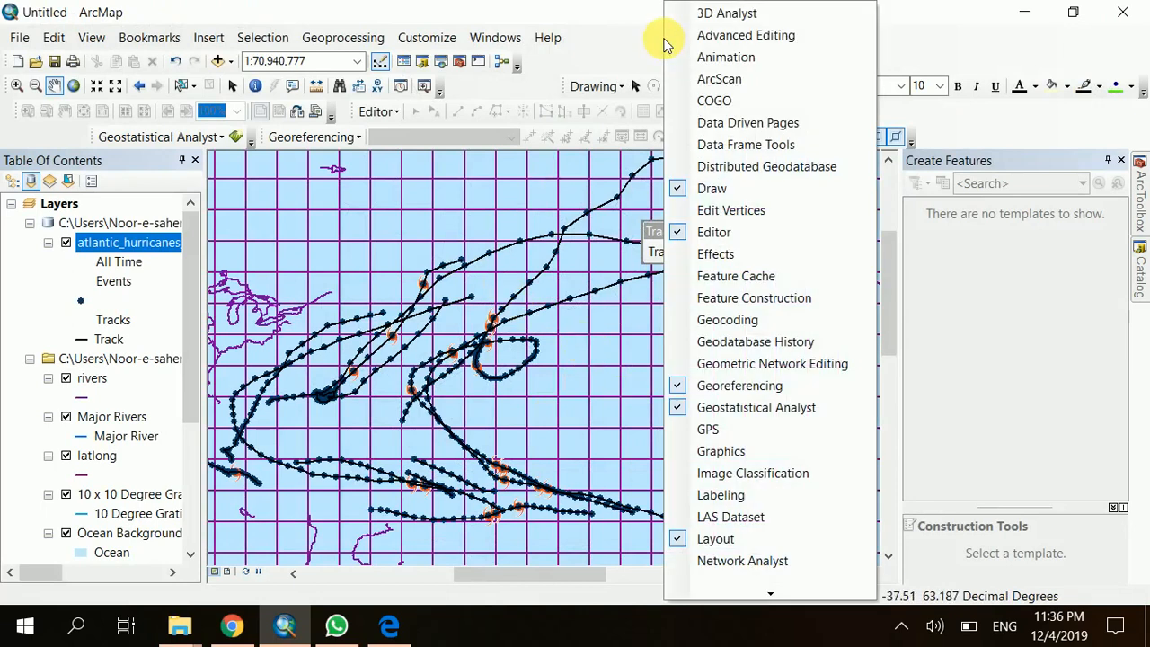
click(763, 15)
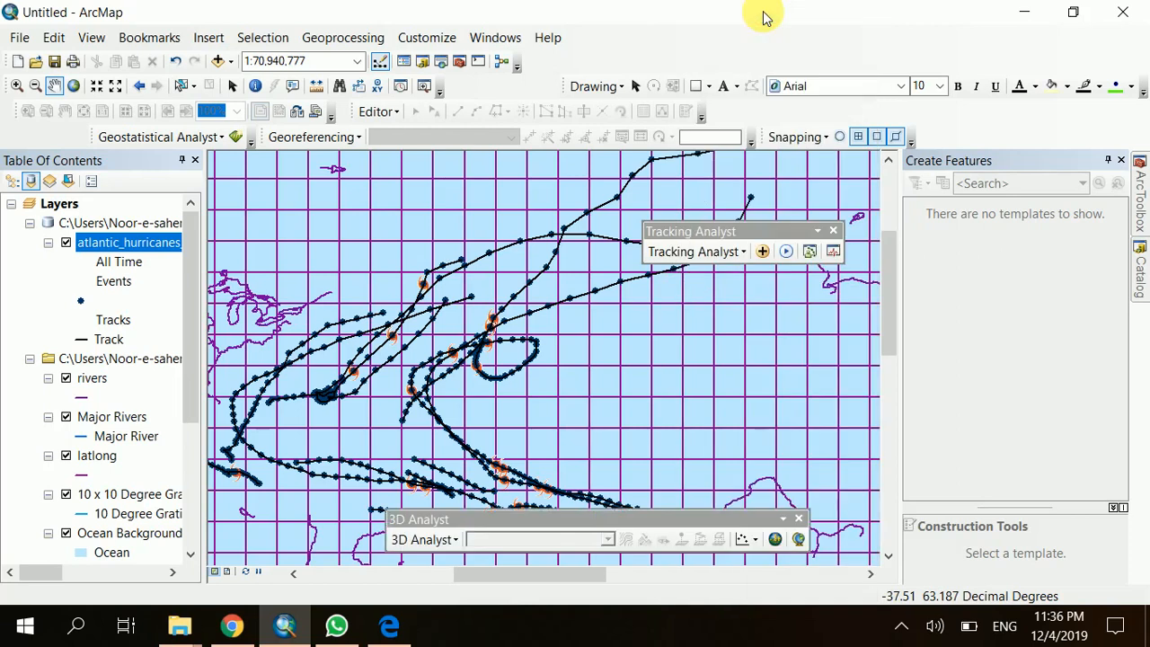
click(797, 540)
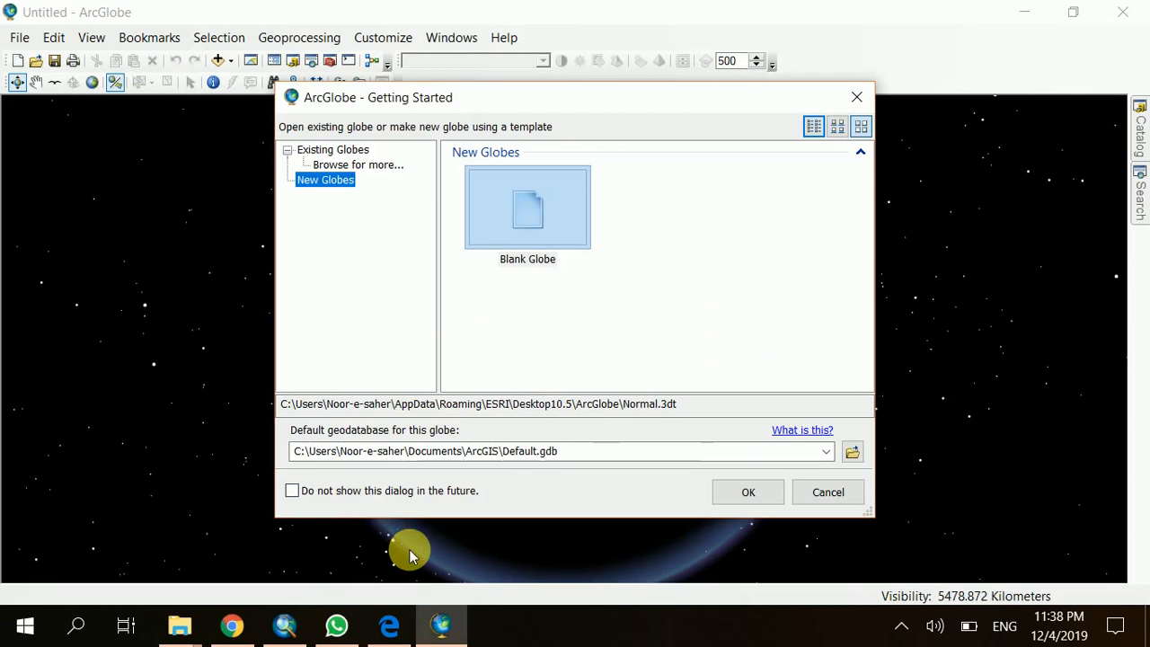
click(864, 90)
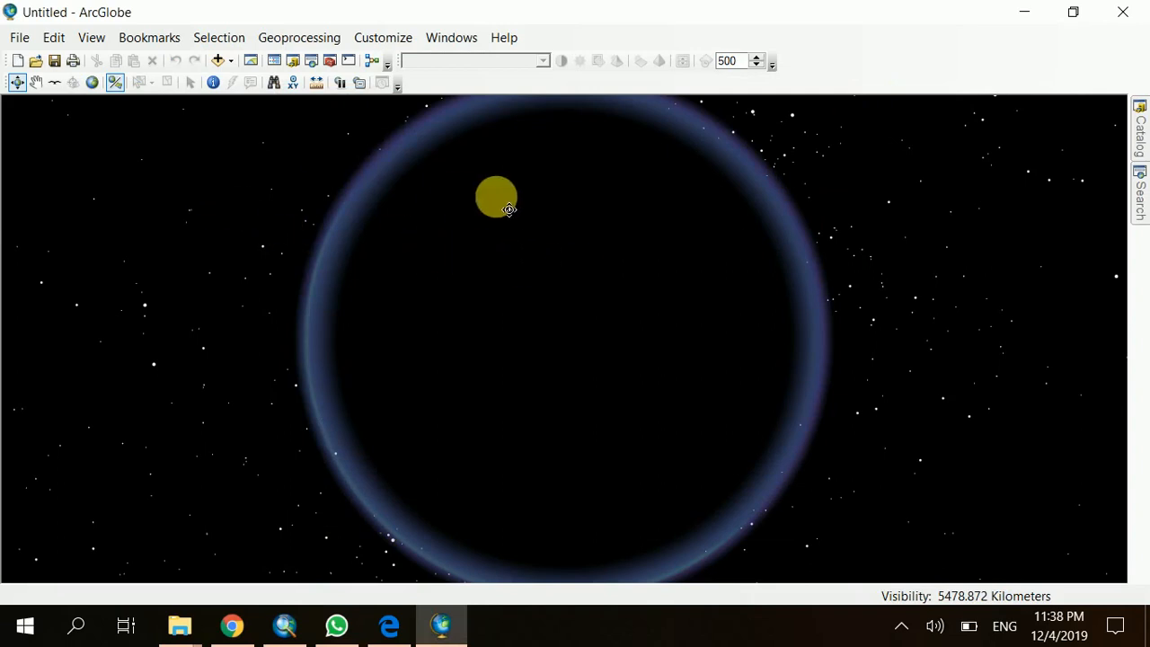
Add the Oceans basemap to the globe
key(F10)
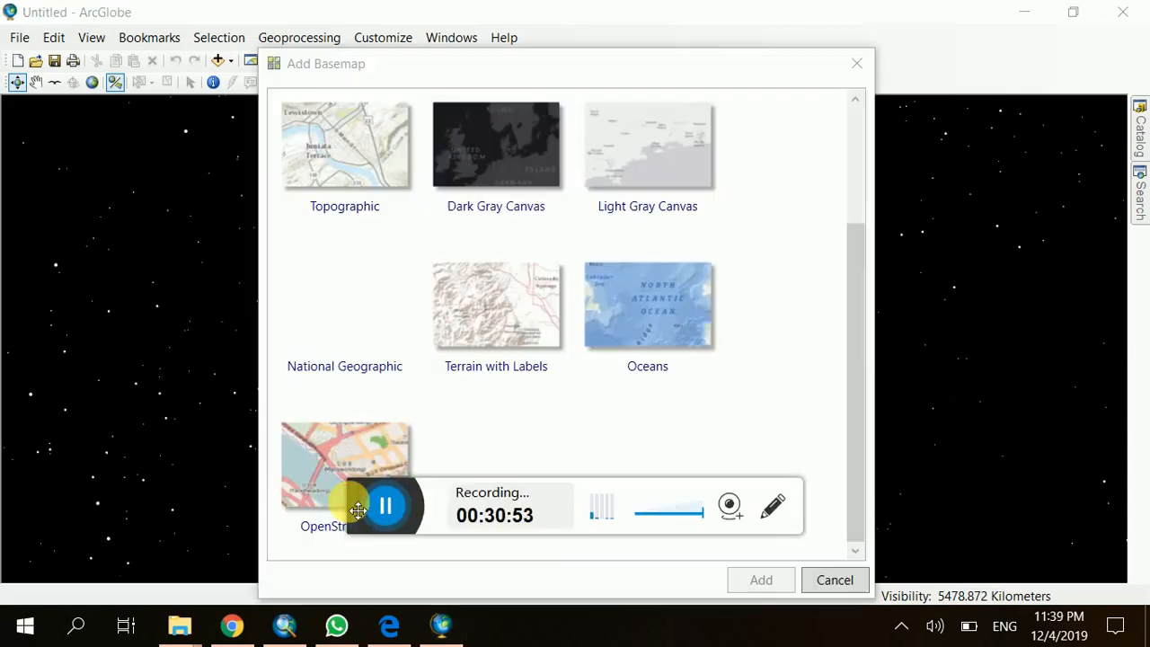
click(321, 155)
click(717, 349)
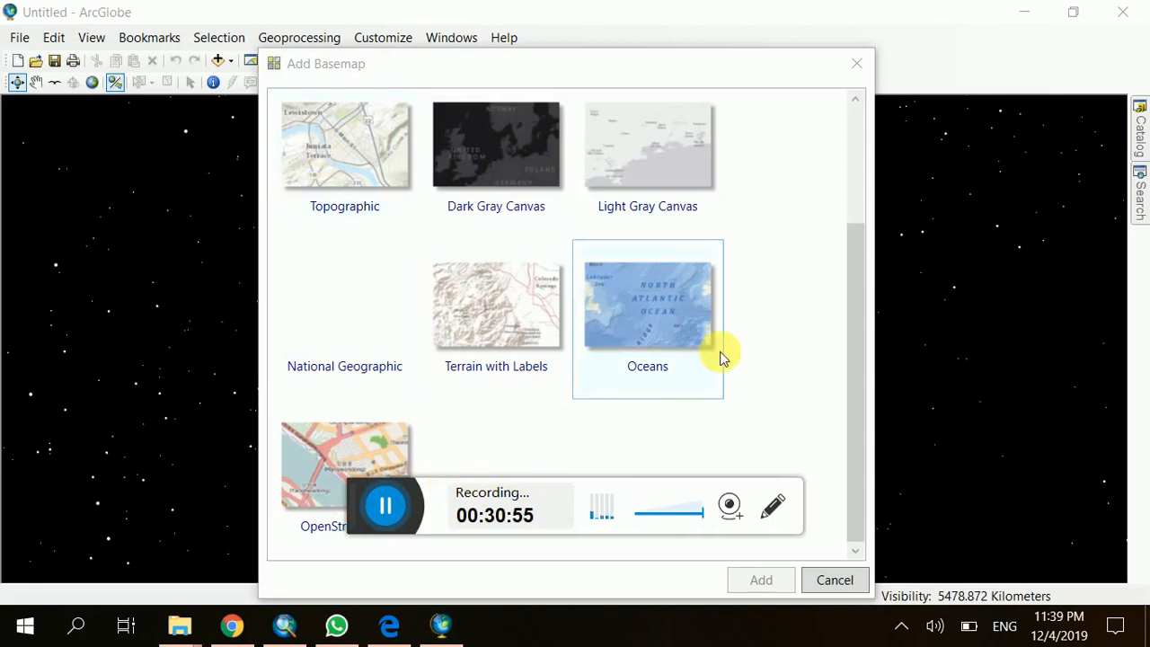
click(669, 328)
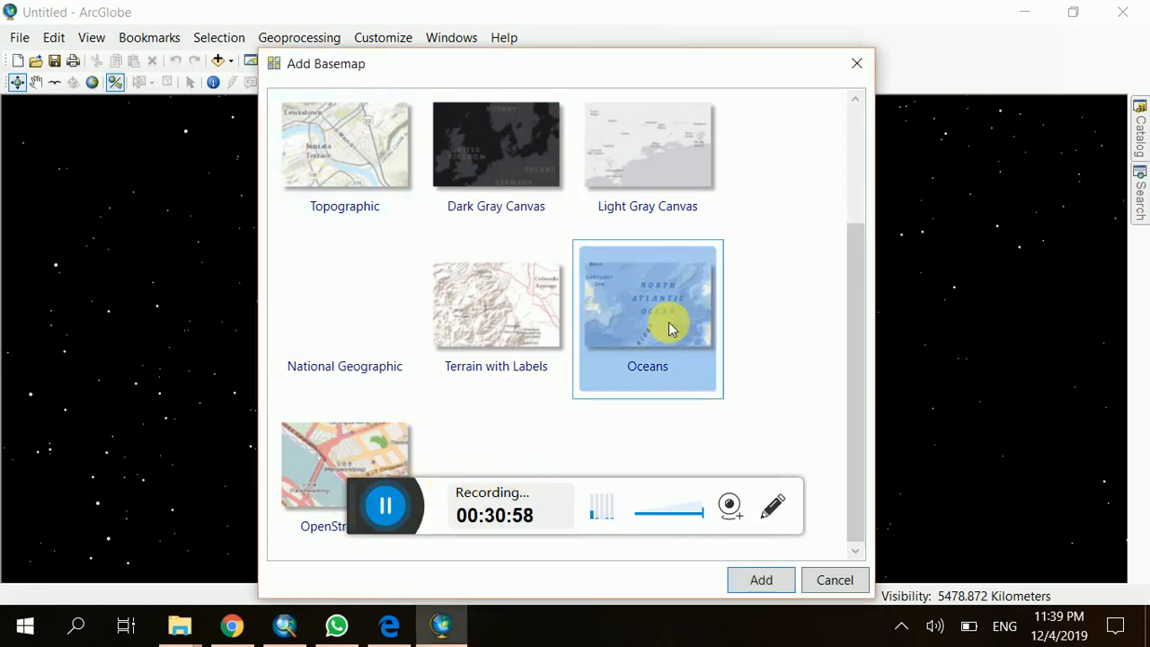
click(760, 581)
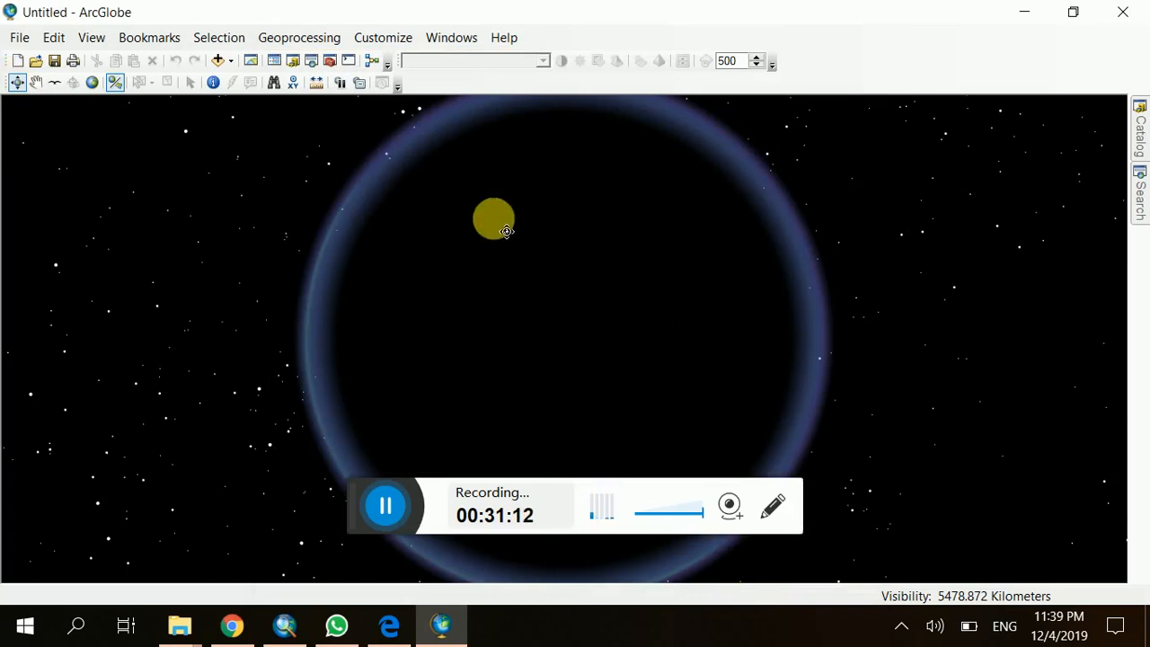
click(387, 506)
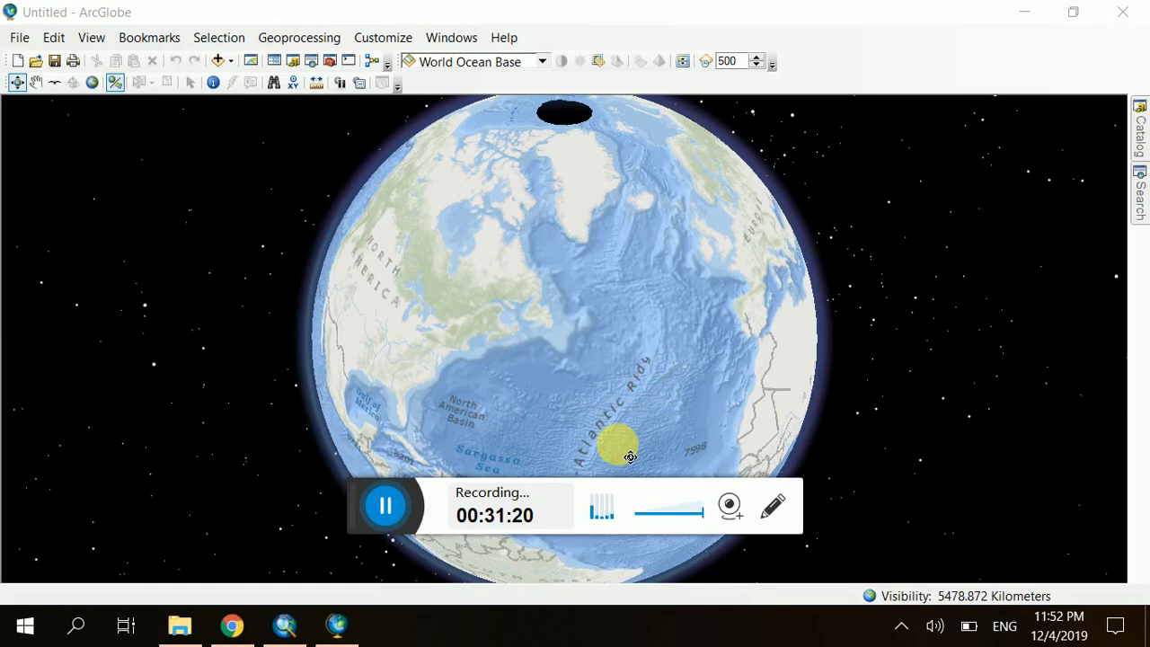
key(F10)
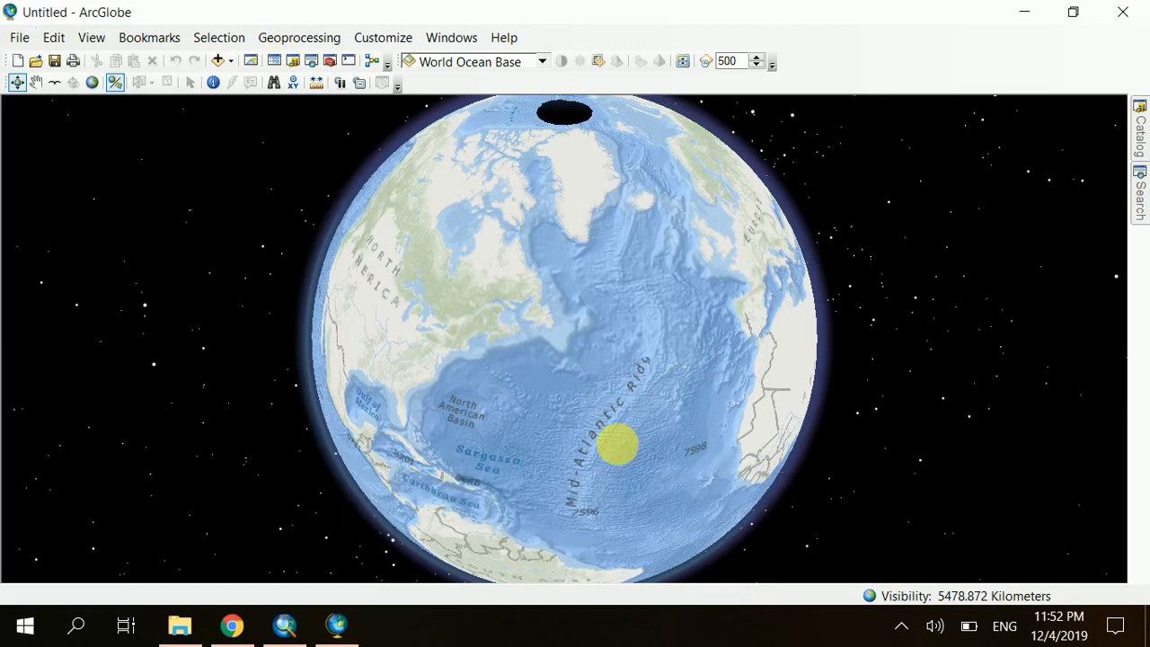
click(21, 39)
mouse_move(86, 177)
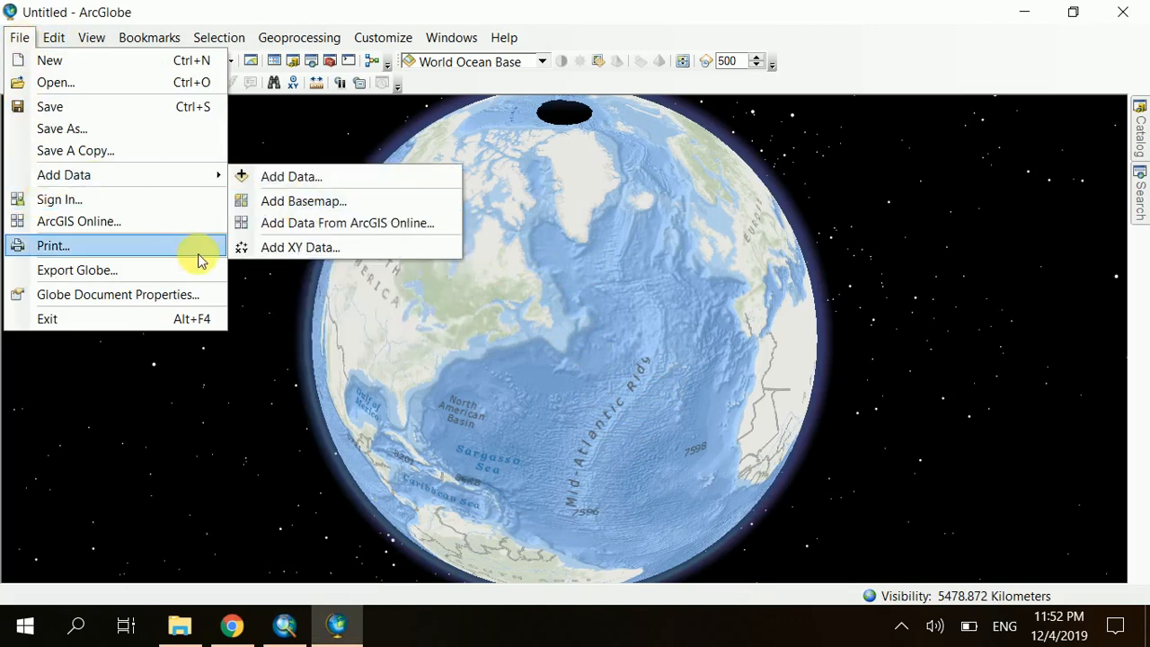
click(477, 334)
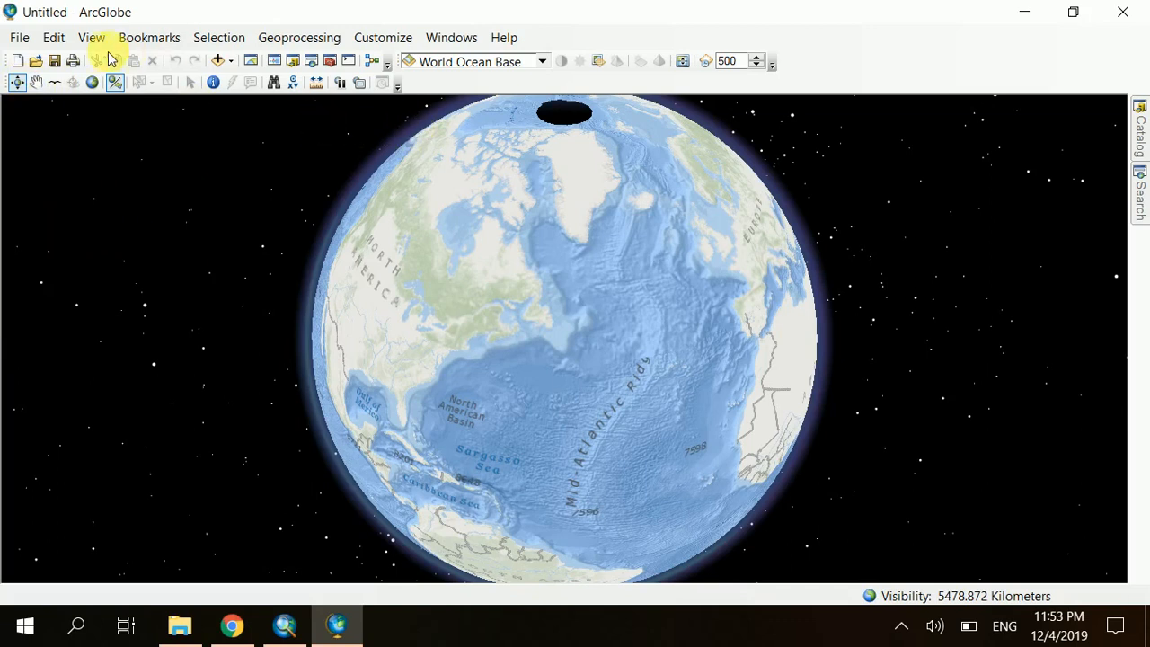
Begin adding atlantic_hurricanes_2000 from Hurricanes.gdb to the globe, with its features displayed as 3D vectors
click(218, 61)
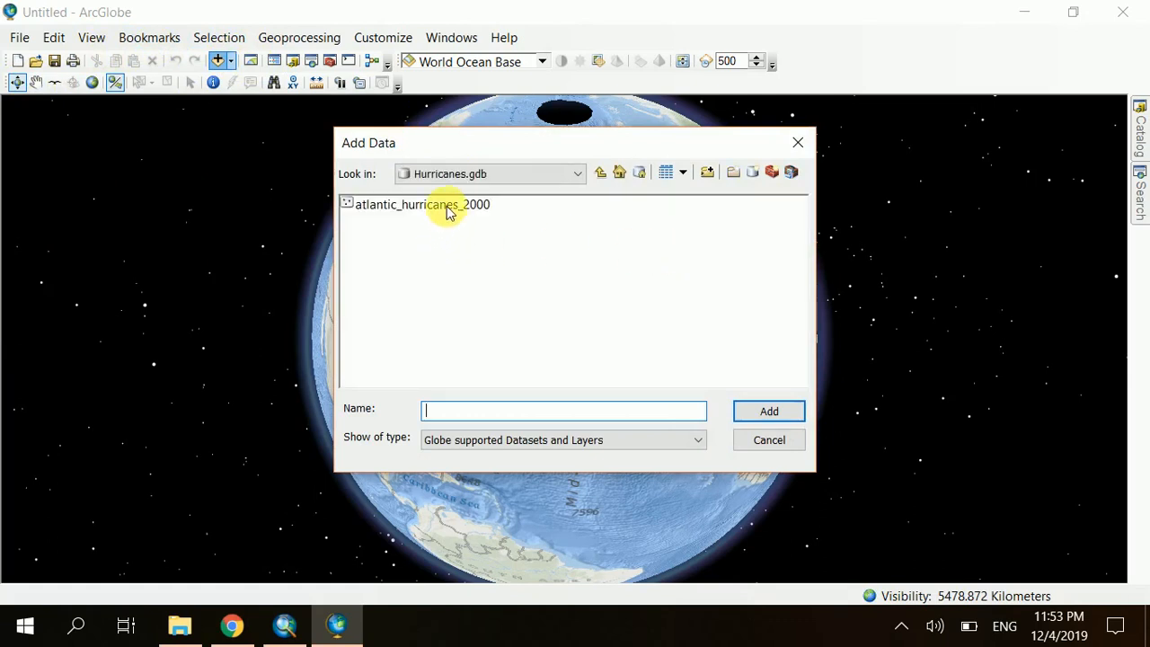
click(447, 209)
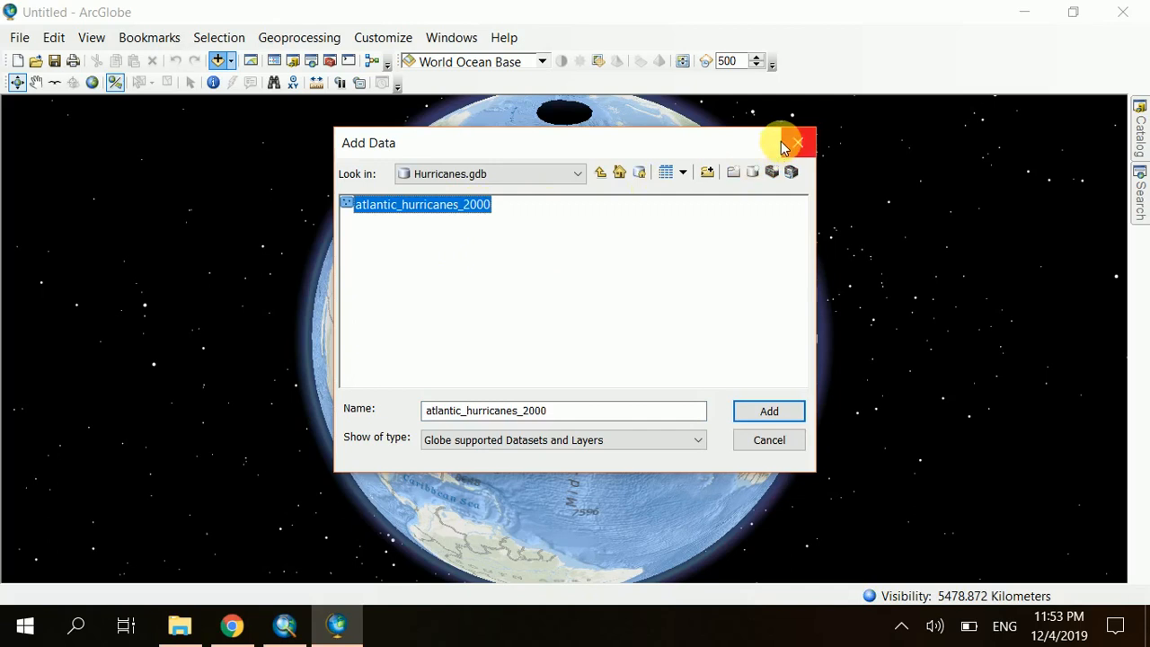
click(778, 413)
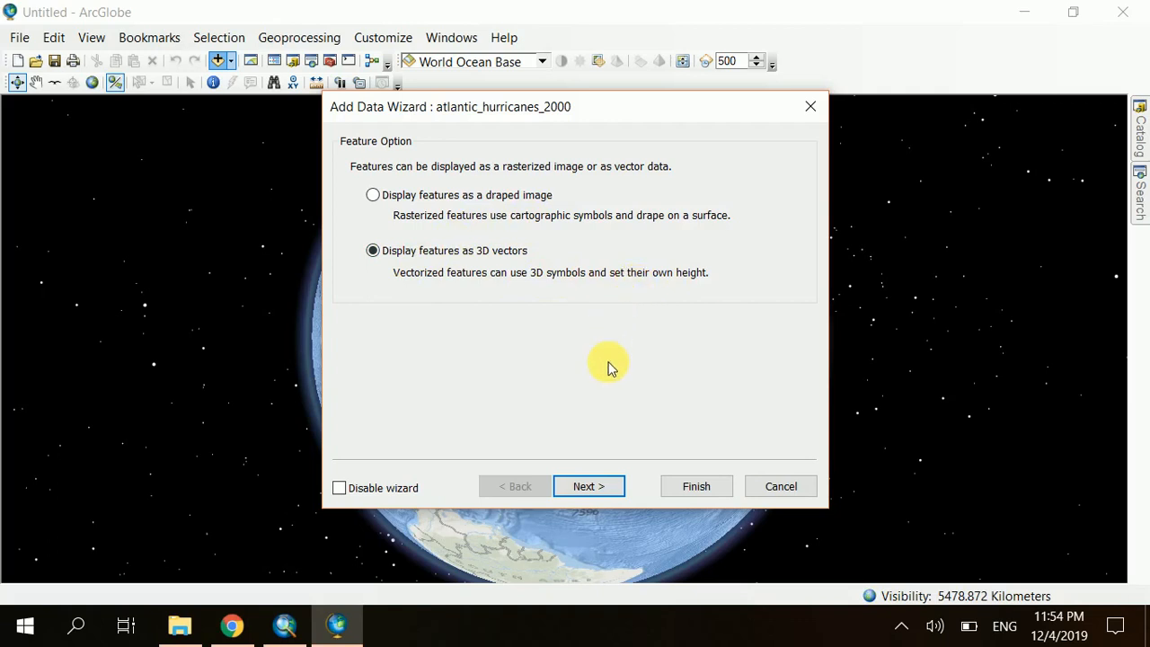
click(599, 486)
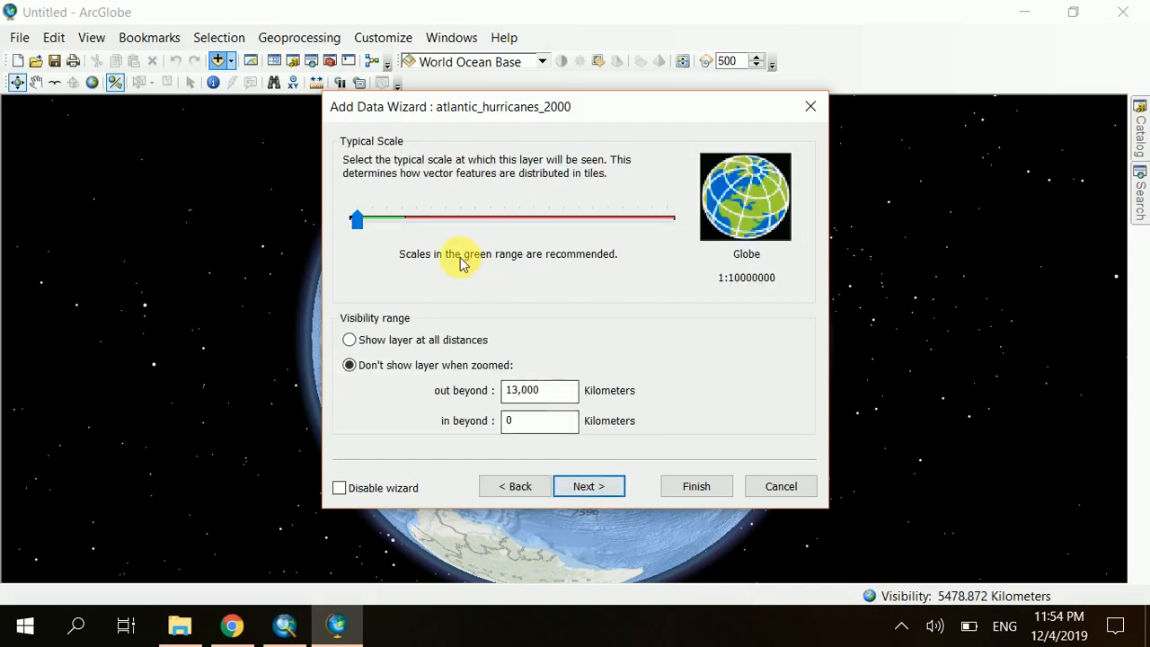
Try the States typical scale and the all-distances visibility option, restoring the Globe scale and the zoom-limited visibility range
click(376, 225)
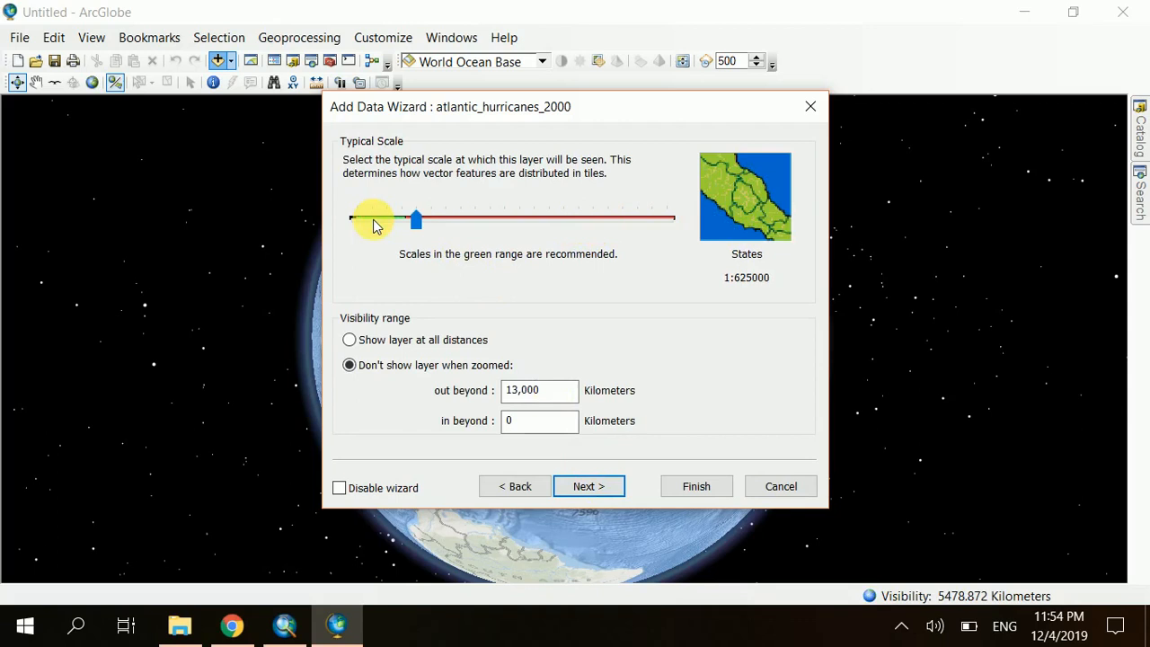
click(375, 225)
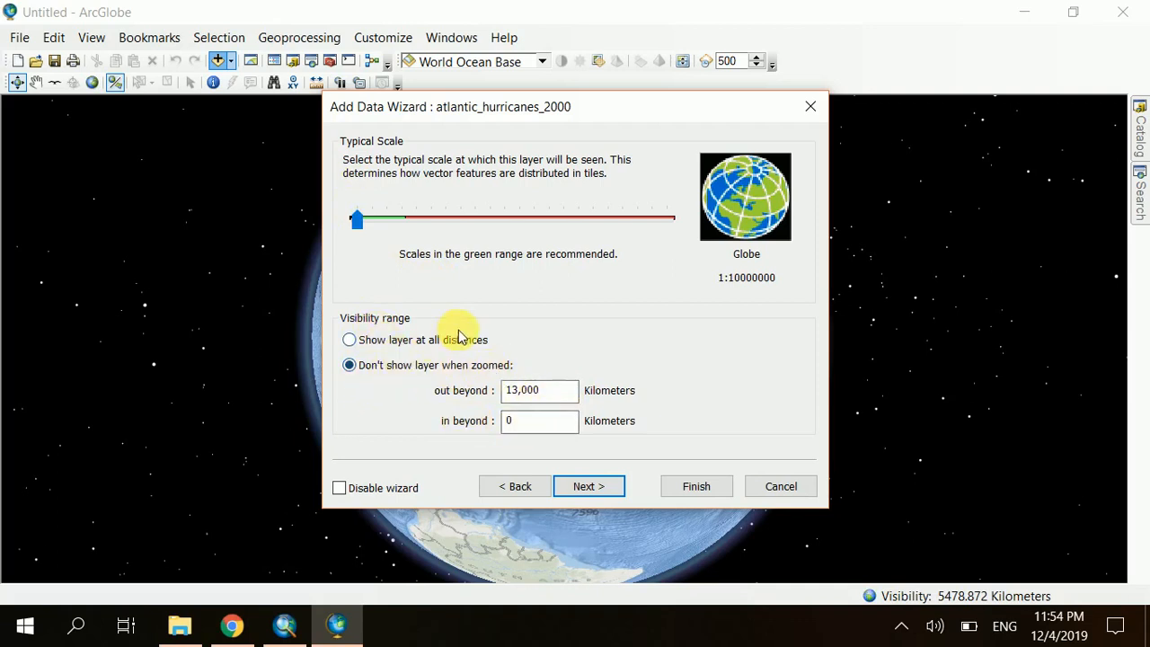
click(349, 339)
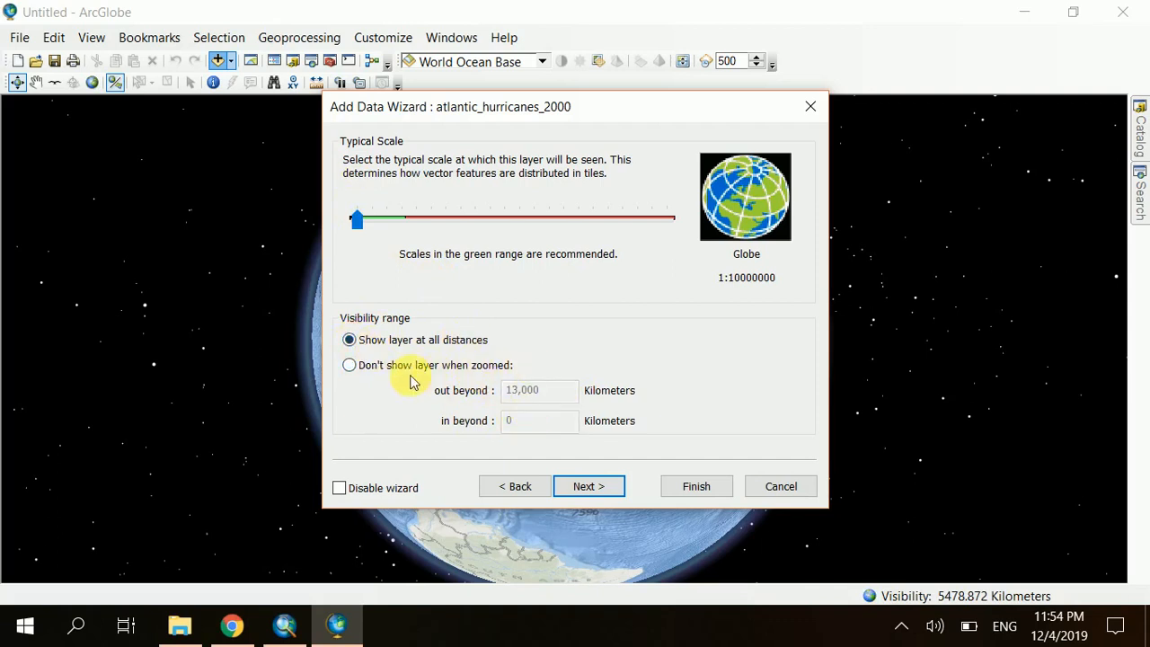
click(350, 365)
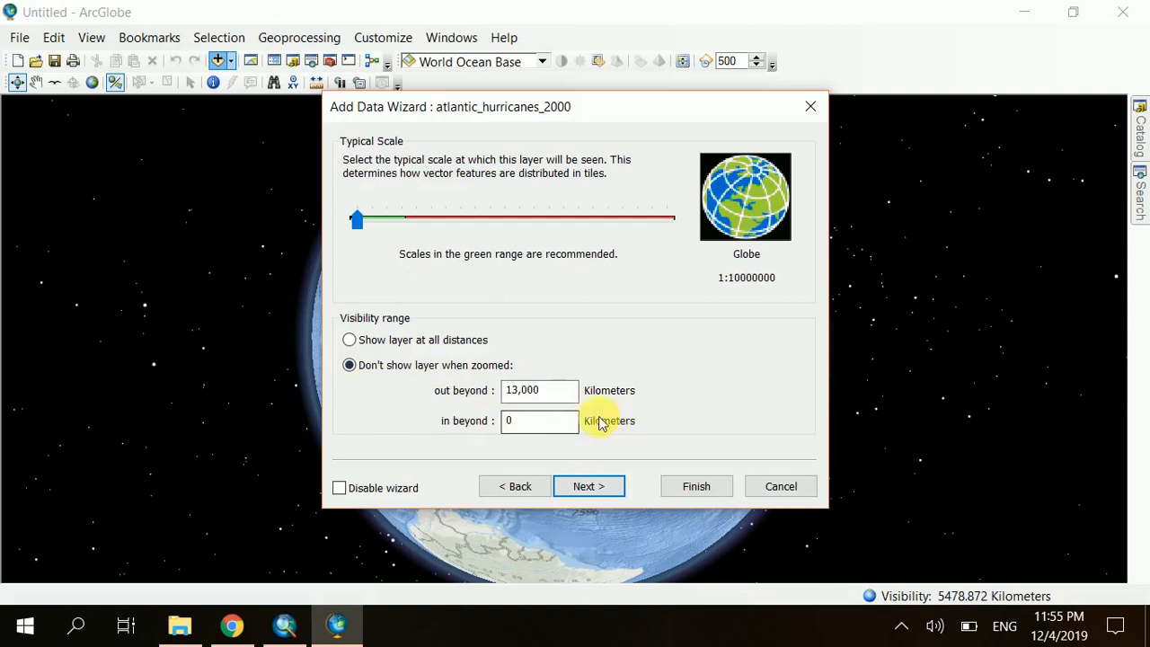
Set the hurricane layer's symbols to display in real world units and finish the Add Data Wizard
click(597, 486)
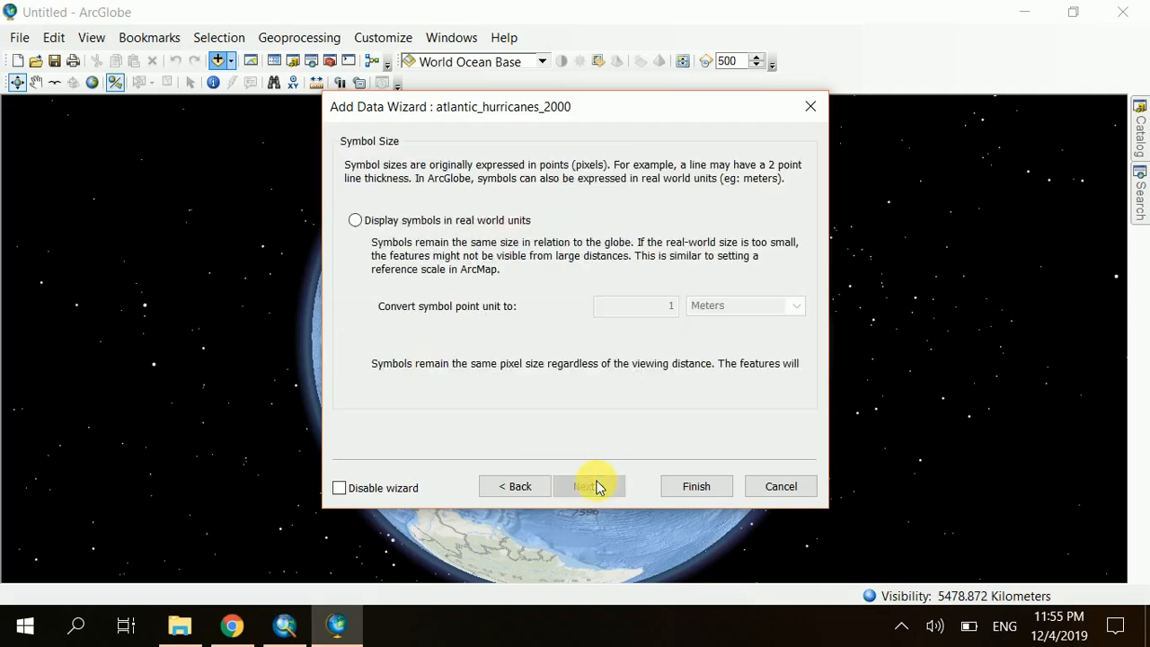
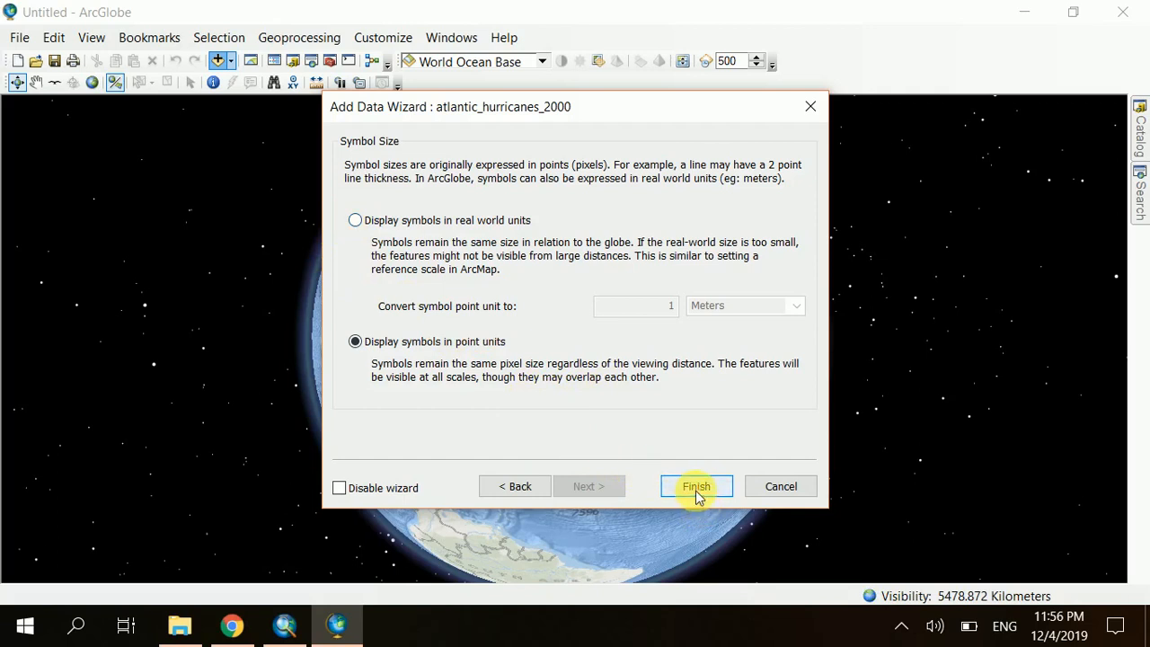
click(359, 222)
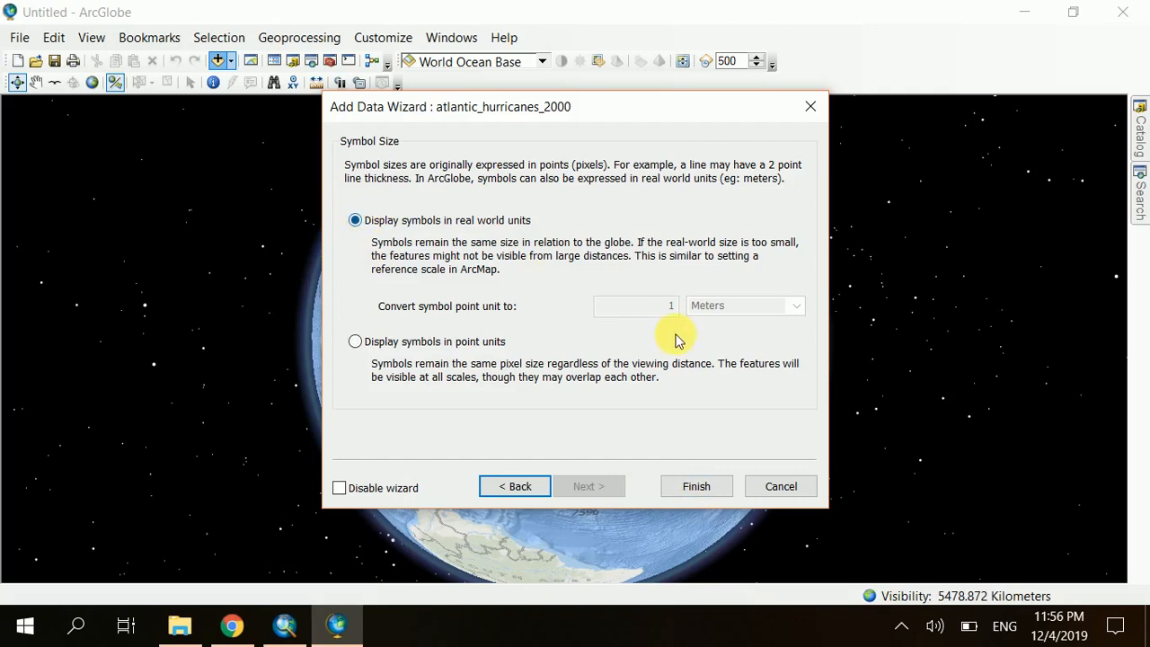
click(698, 486)
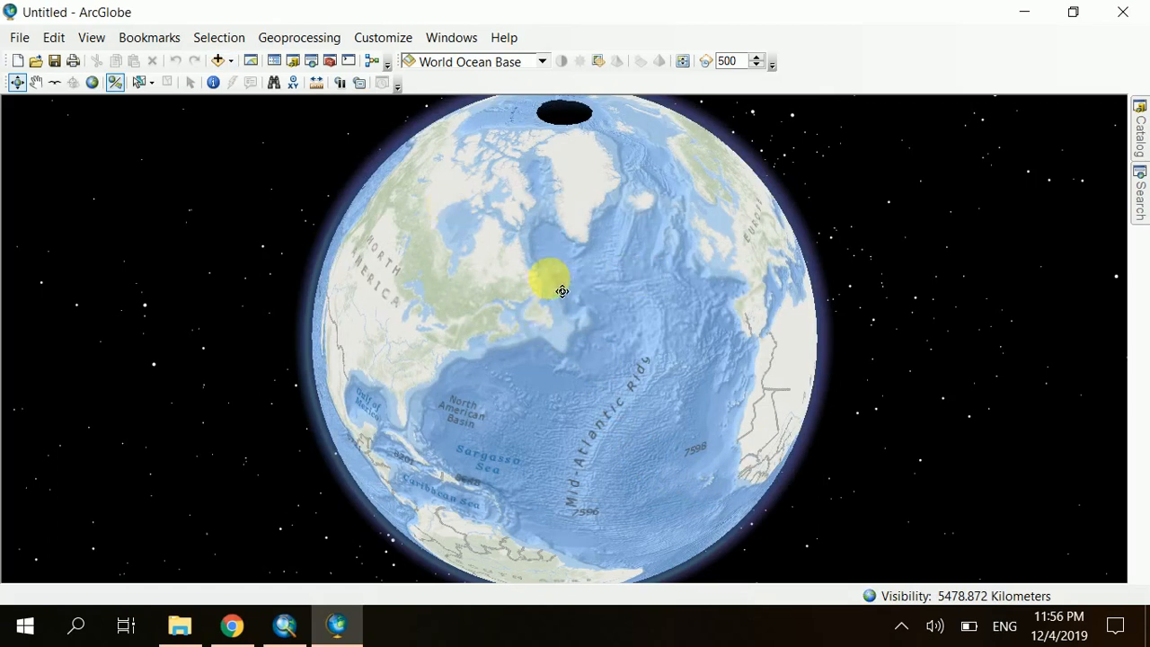
Rotate the globe to look for the hurricane points, restore its full extent and turn it toward the Atlantic
drag(647, 282, 585, 282)
drag(539, 363, 590, 382)
drag(515, 454, 622, 575)
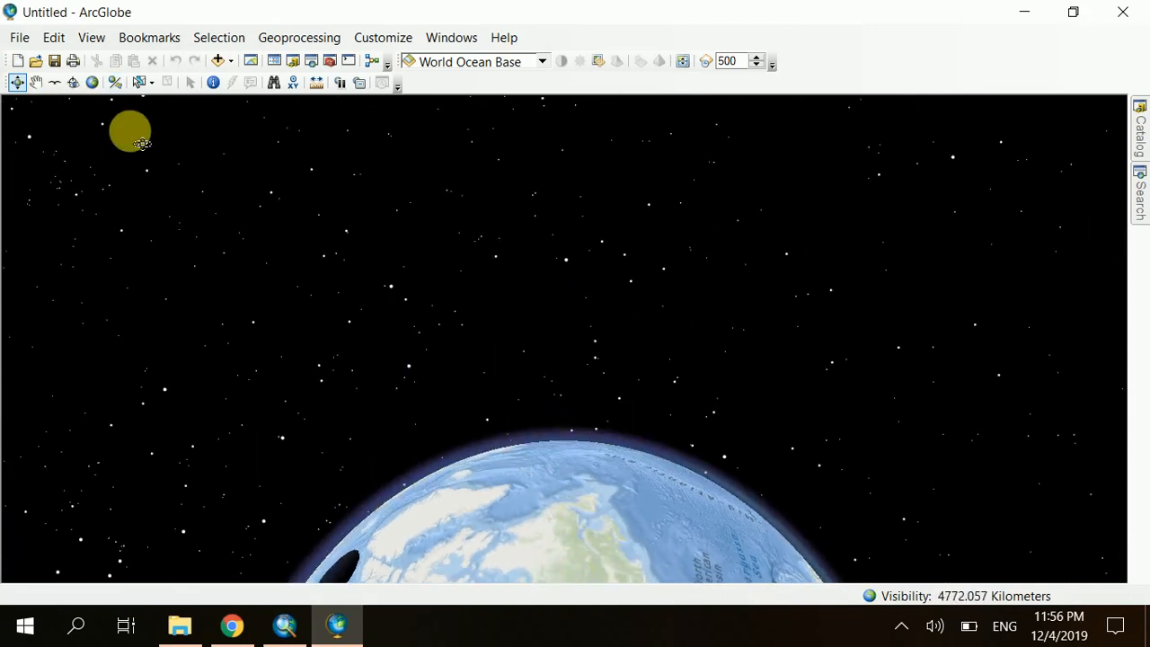
click(92, 84)
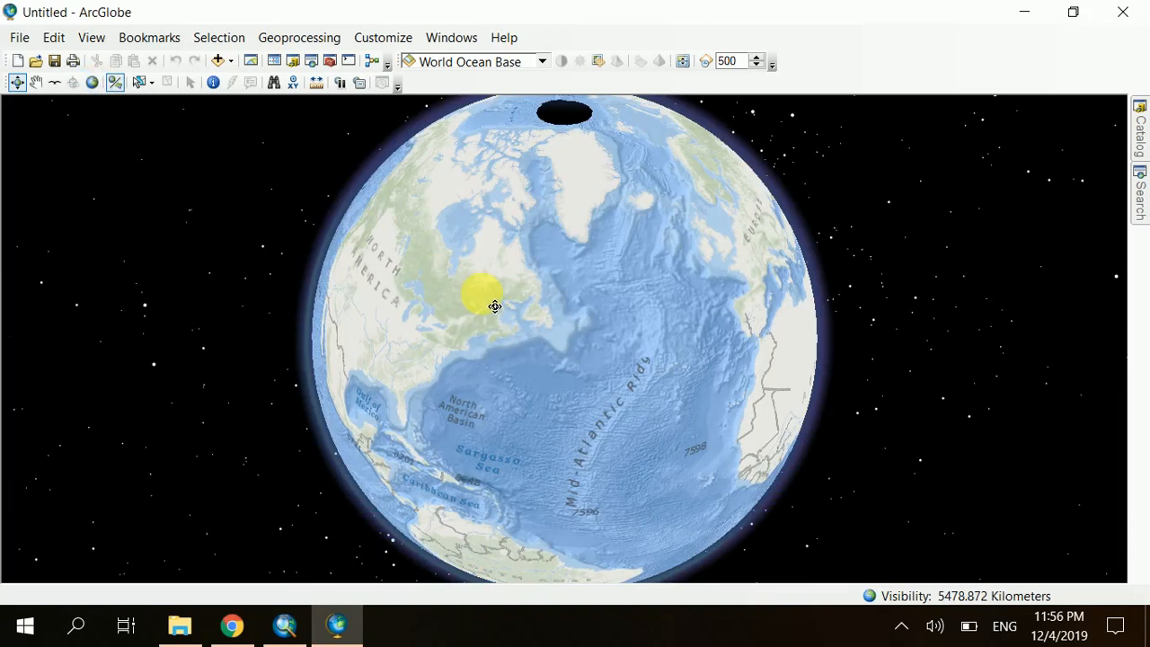
mouse_move(582, 371)
mouse_down()
mouse_move(662, 298)
mouse_move(668, 272)
mouse_move(580, 302)
mouse_move(488, 298)
mouse_up()
mouse_move(786, 270)
mouse_down()
mouse_move(693, 314)
mouse_move(667, 310)
mouse_up()
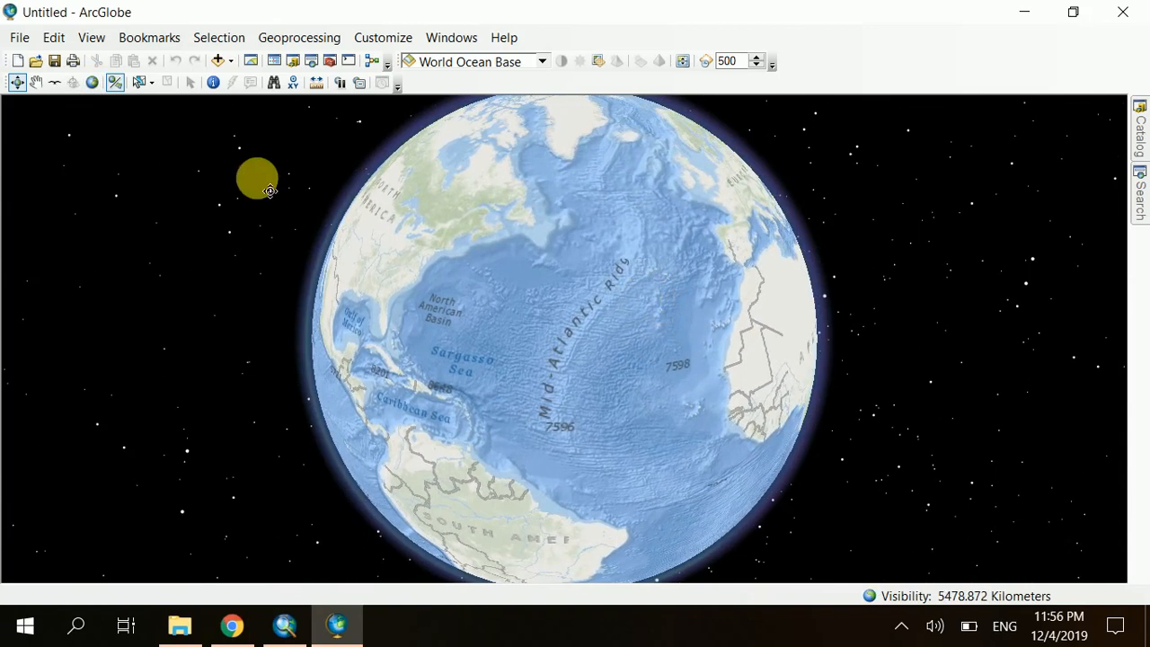
Add atlantic_hurricanes_2000 from Hurricanes.gdb again as 3D vectors with symbols in point units, and inspect the hurricane tracks around North America
click(218, 61)
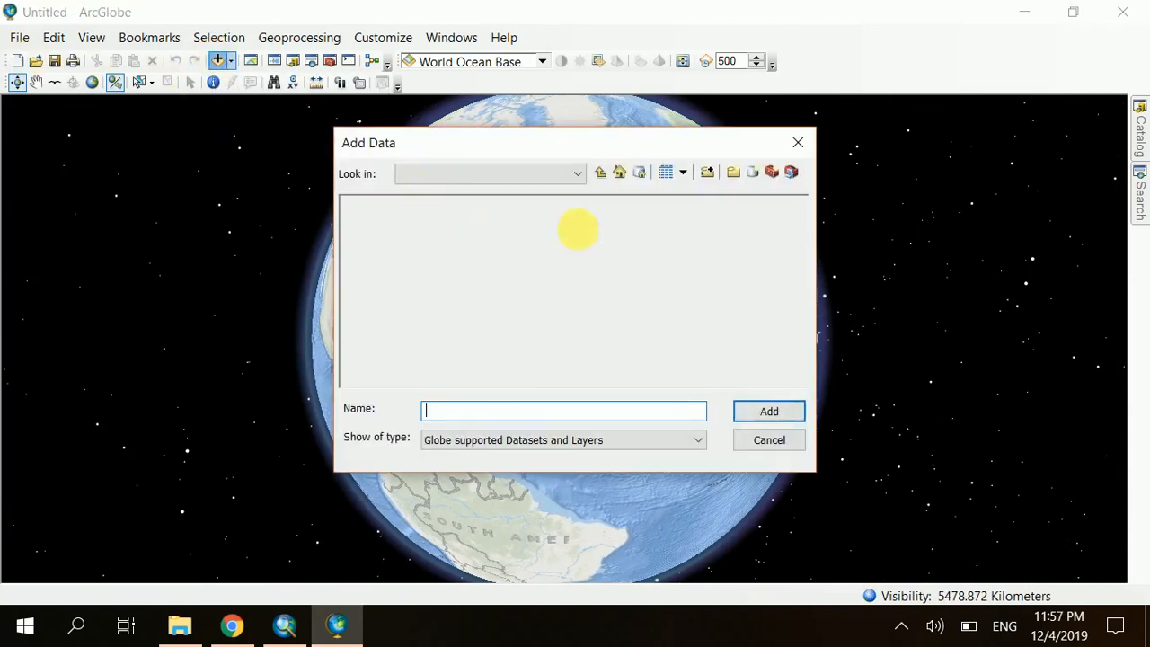
click(472, 207)
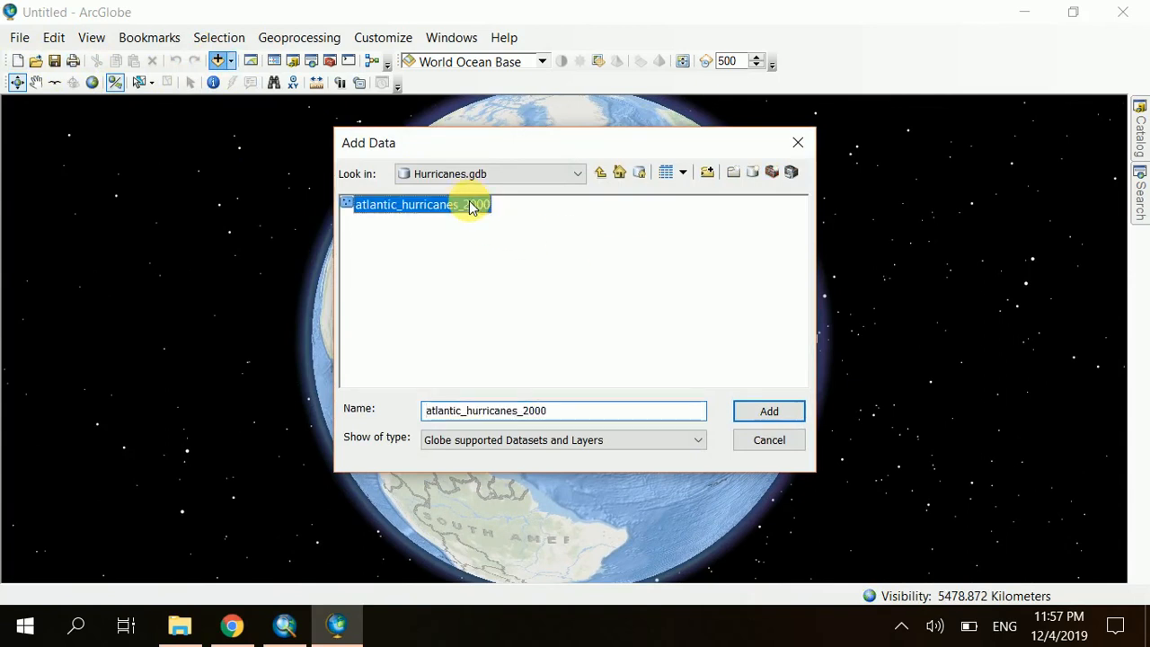
click(770, 418)
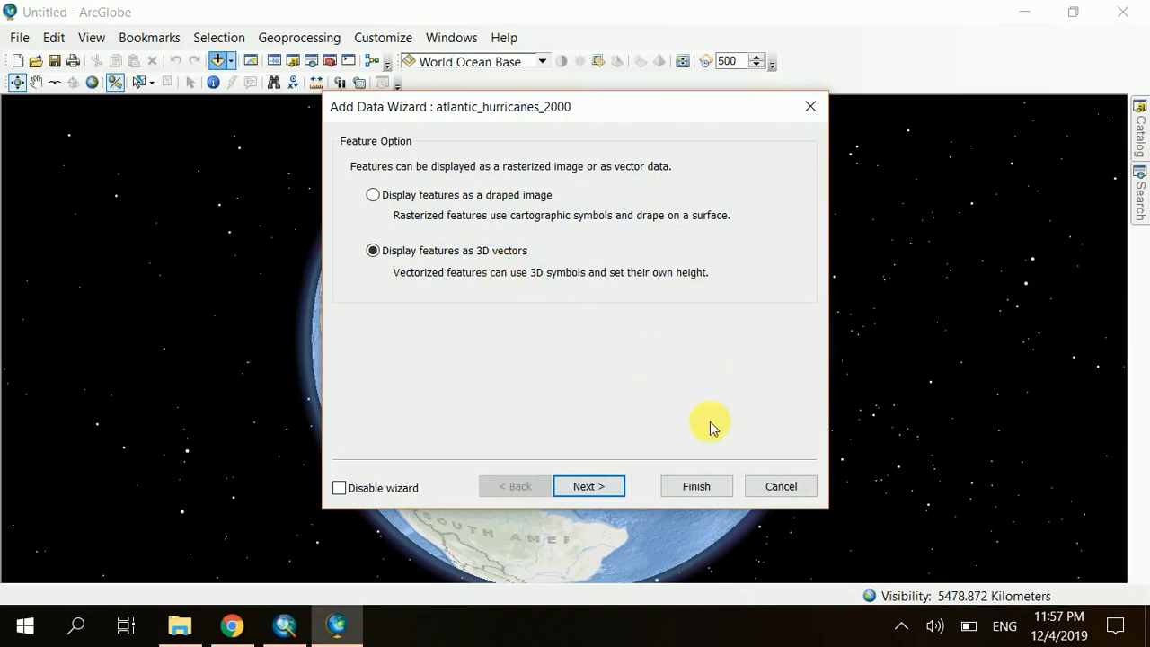
click(609, 493)
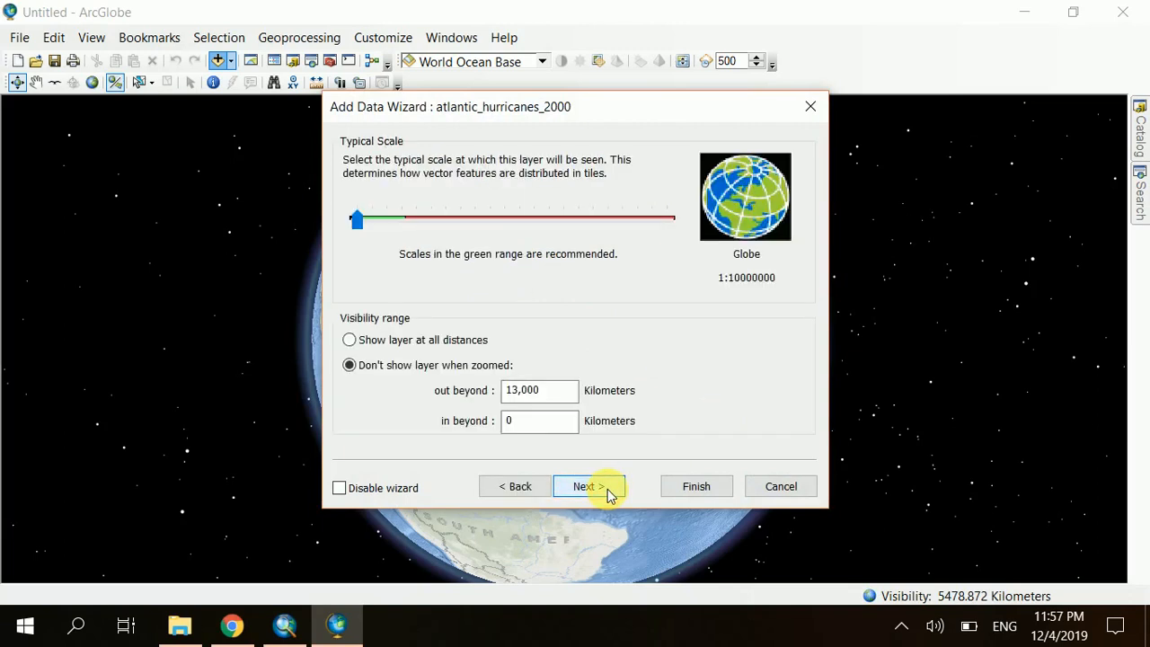
click(608, 494)
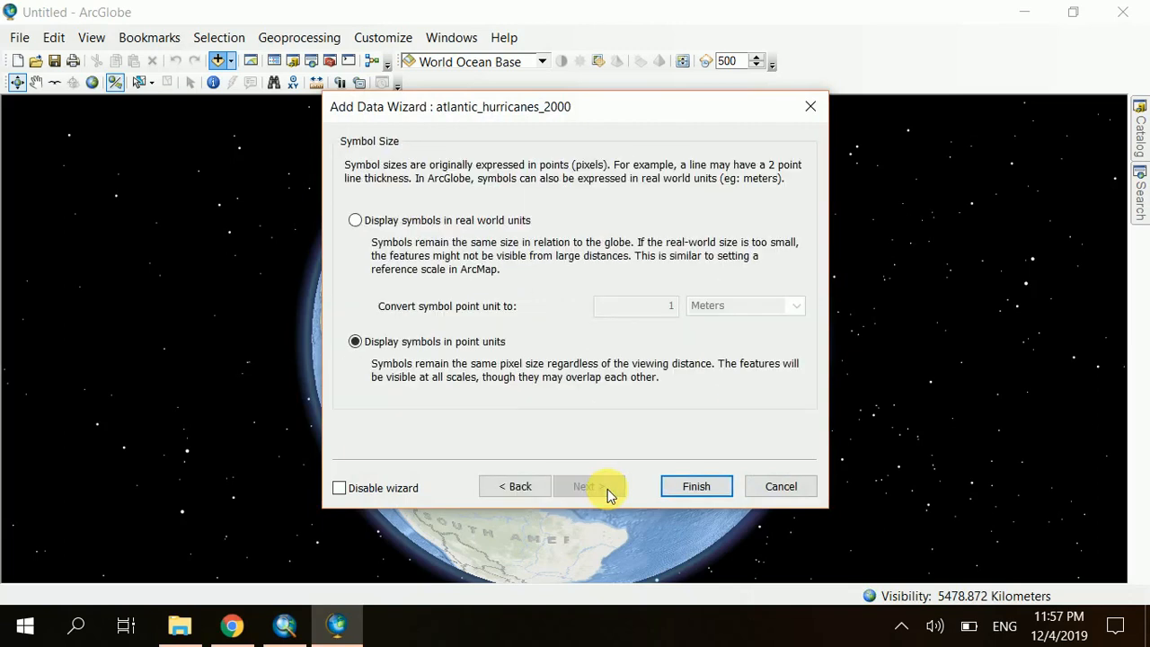
click(697, 489)
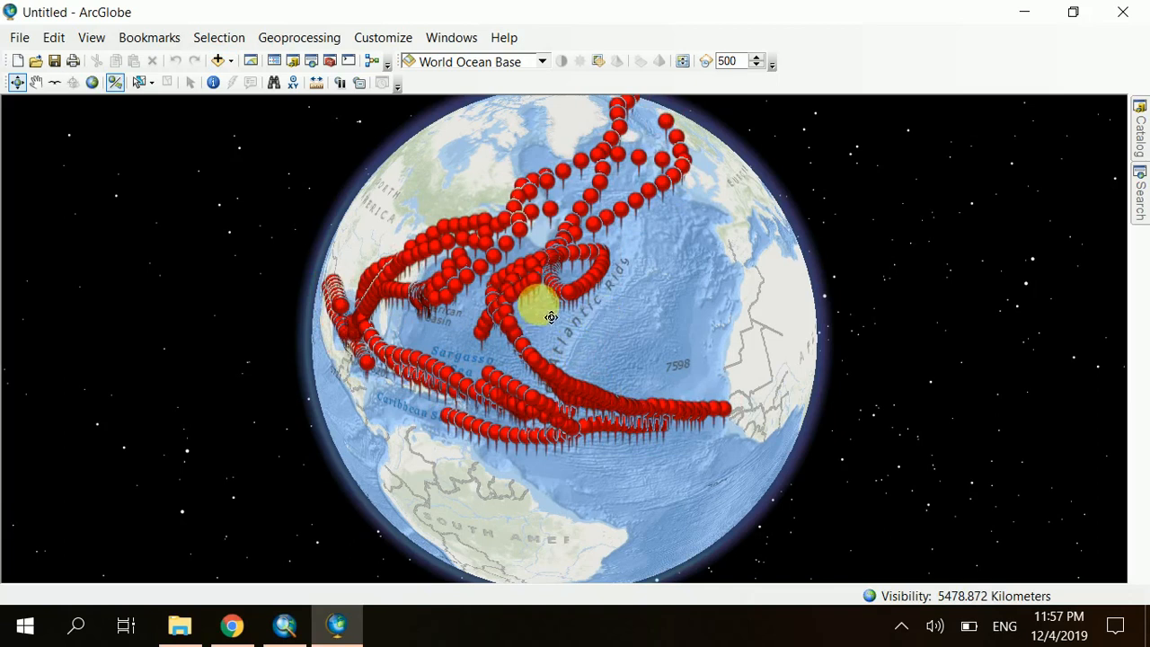
drag(508, 329, 603, 290)
drag(448, 267, 596, 333)
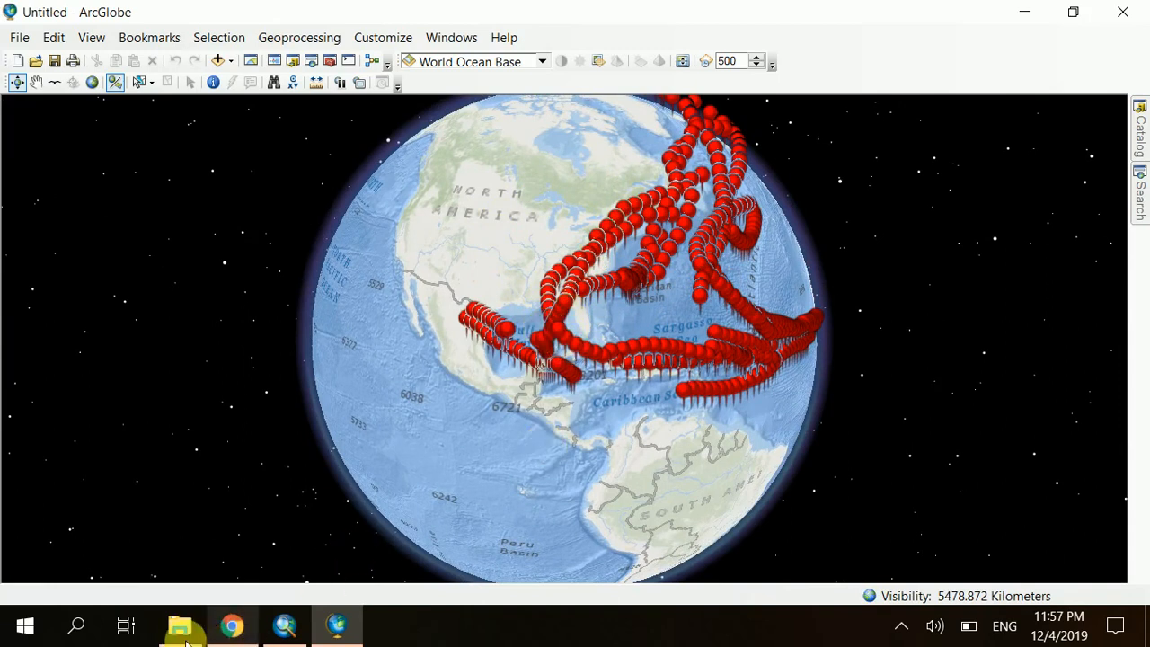
Open the presentation file from the Task3 Graded Tracking analyst folder and view slide 11 on displaying temporal data in 3D
mouse_move(180, 636)
click(206, 586)
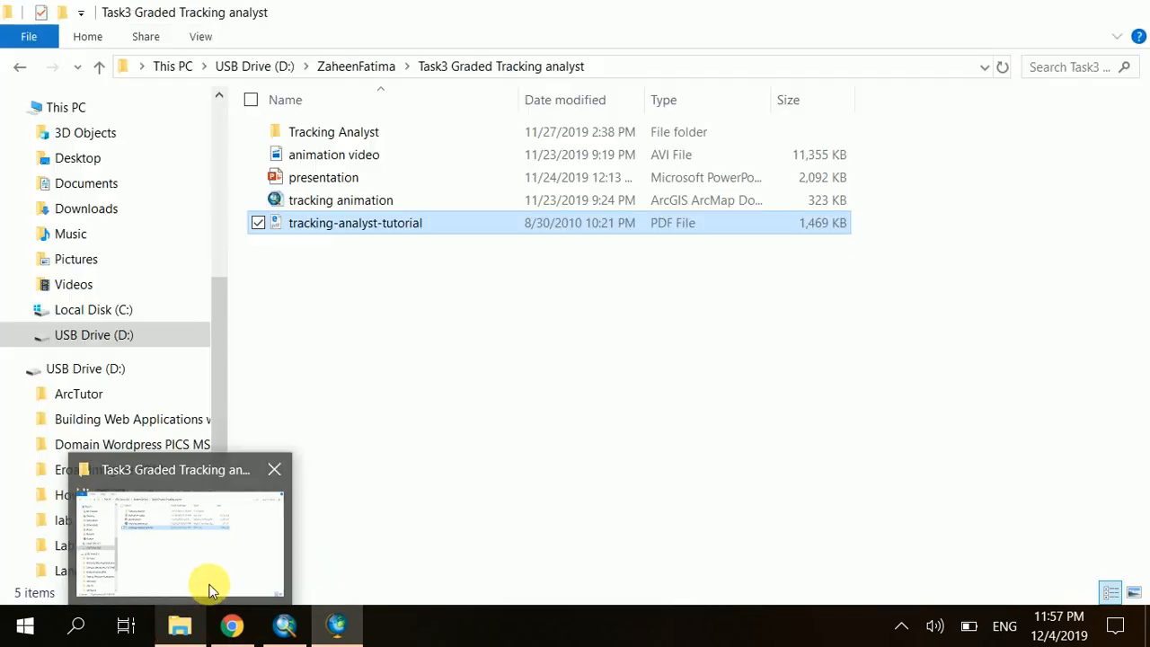
click(330, 177)
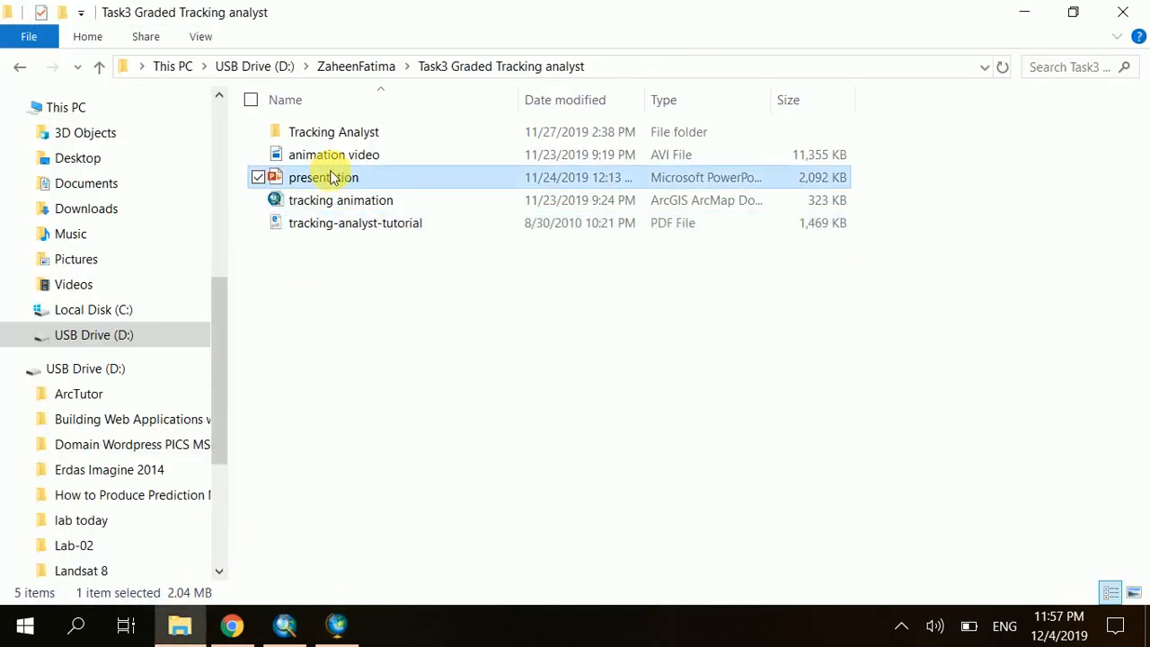
double_click(331, 178)
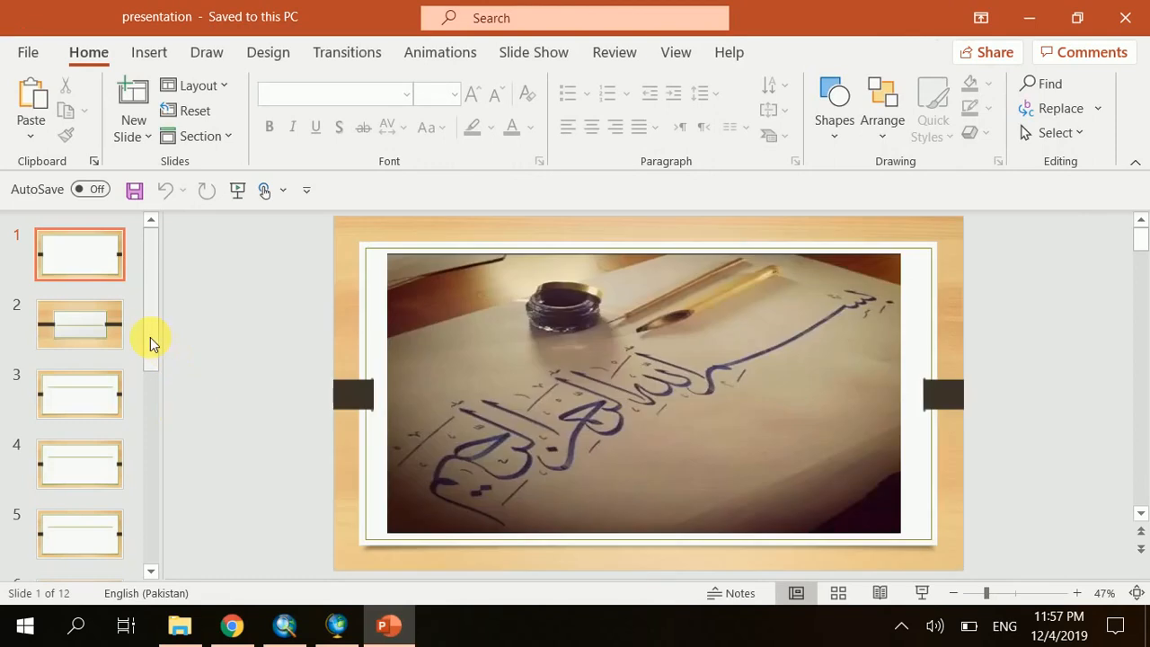
drag(150, 341, 146, 379)
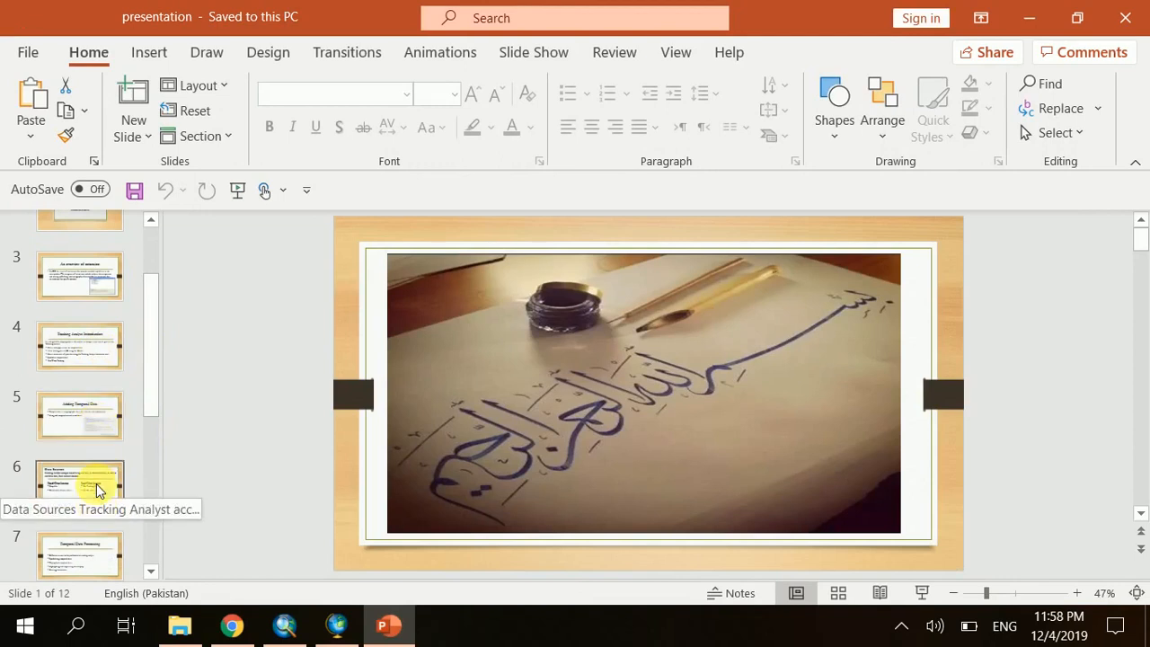
drag(152, 380, 147, 506)
click(72, 517)
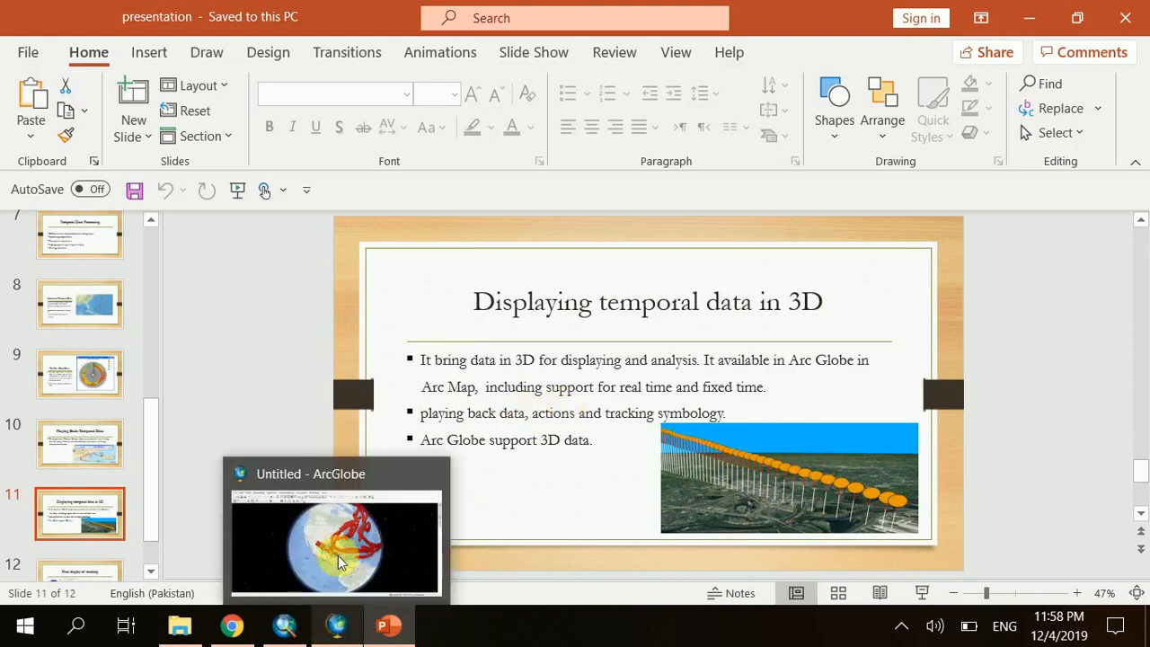
Switch back to ArcGlobe and close the Customize dialog, keeping the Animation toolbar shown
click(333, 627)
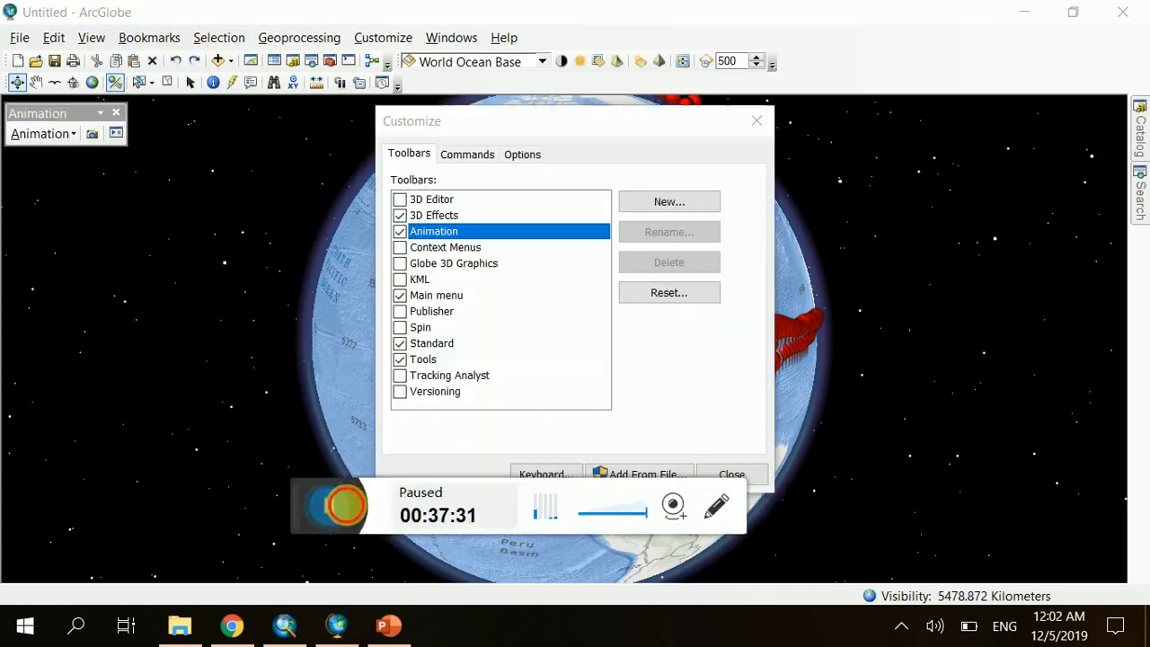
click(373, 505)
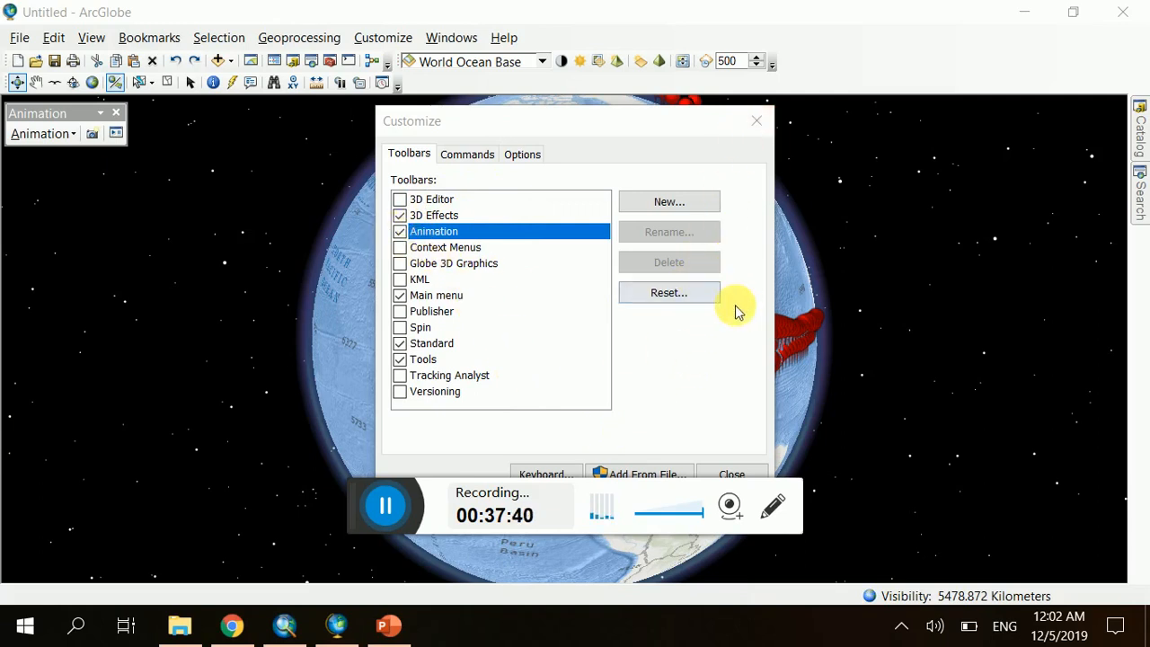
click(730, 476)
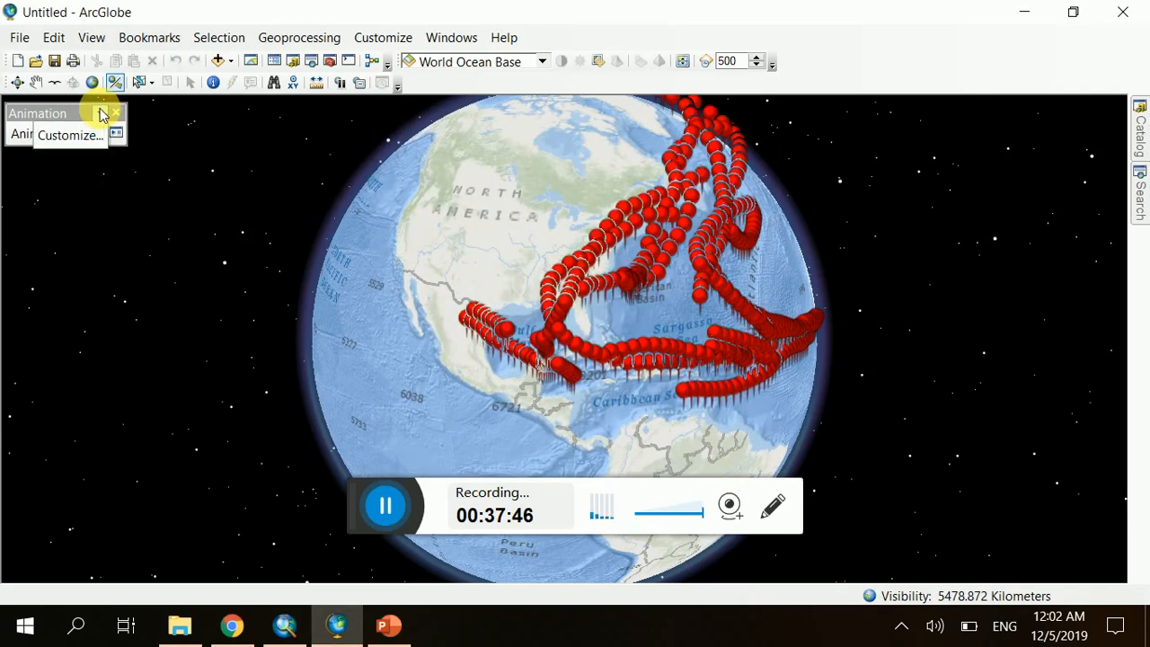
click(87, 139)
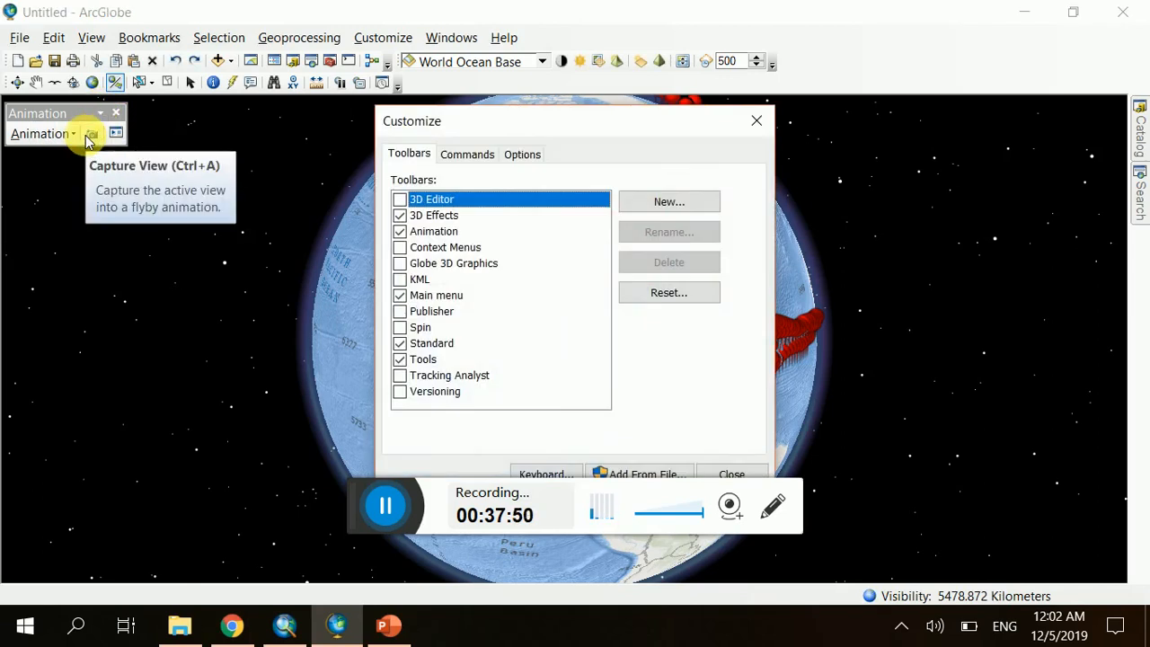
drag(740, 133, 742, 134)
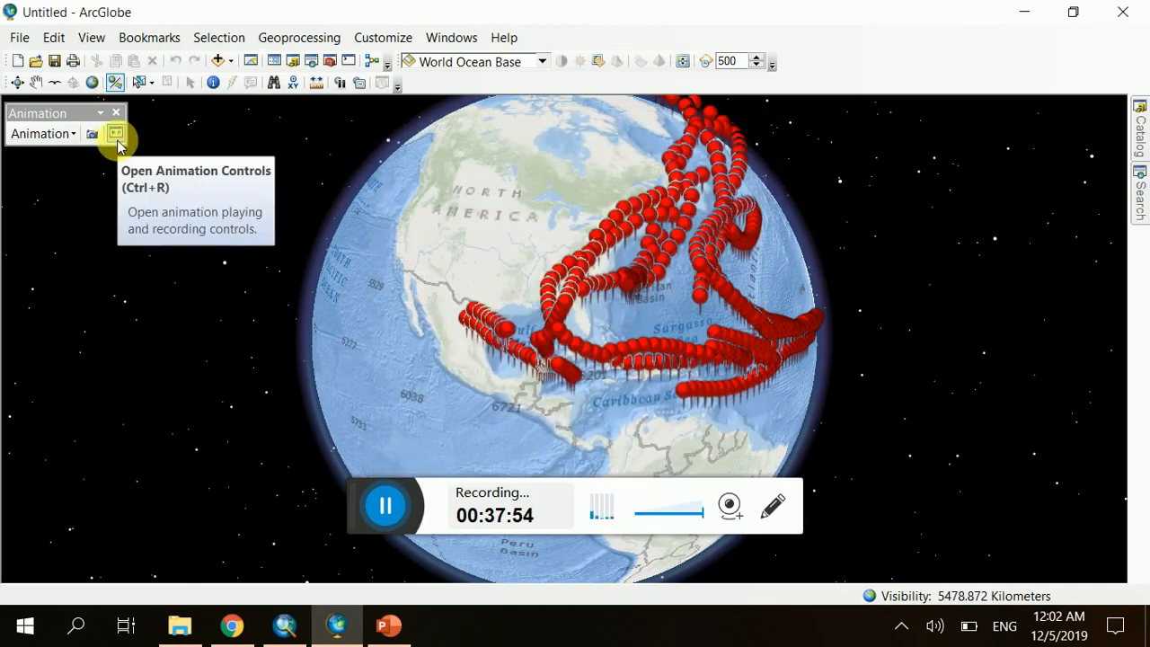
Open the Animation Controls, move them just below the Animation toolbar and try the pause control
click(116, 140)
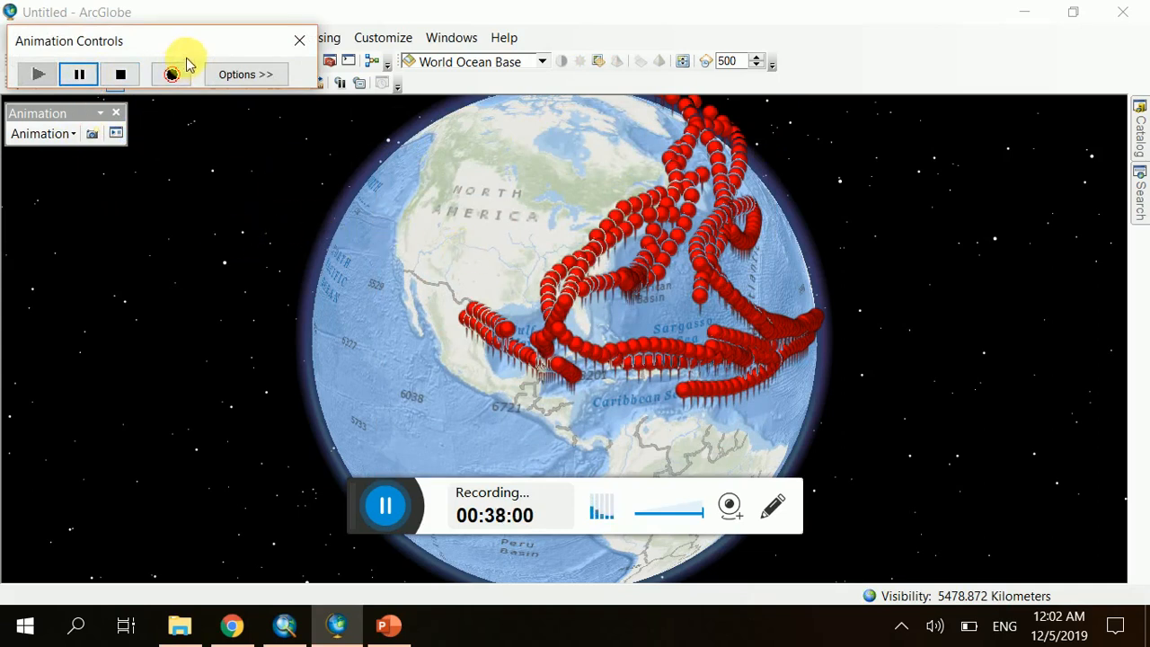
drag(214, 40, 291, 178)
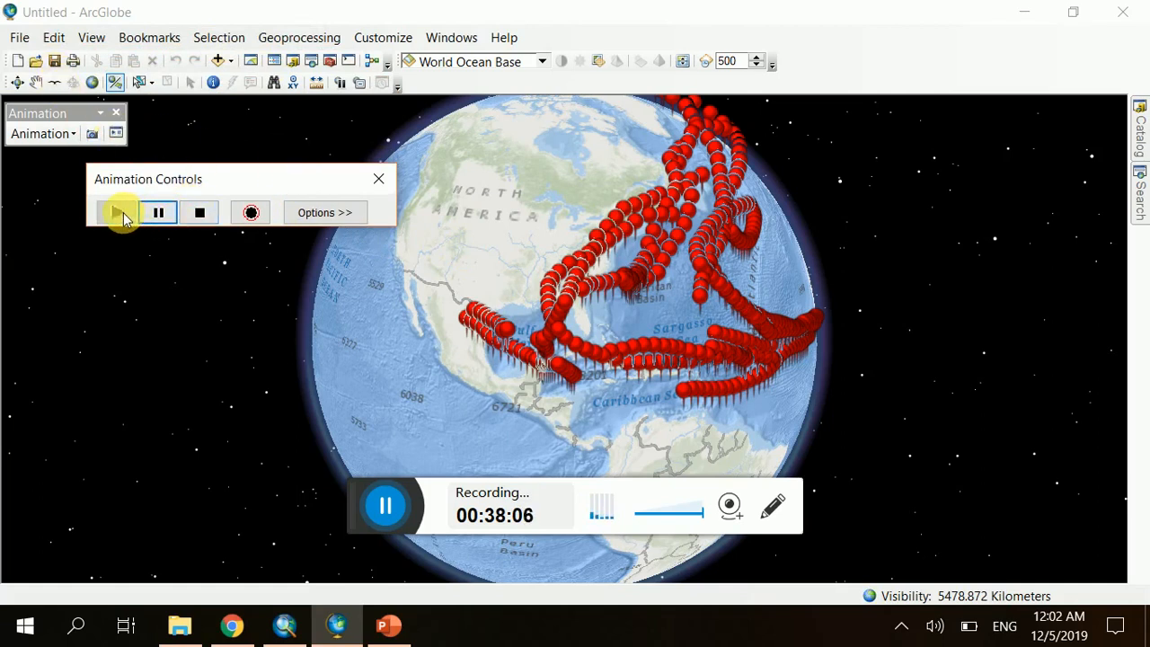
click(158, 216)
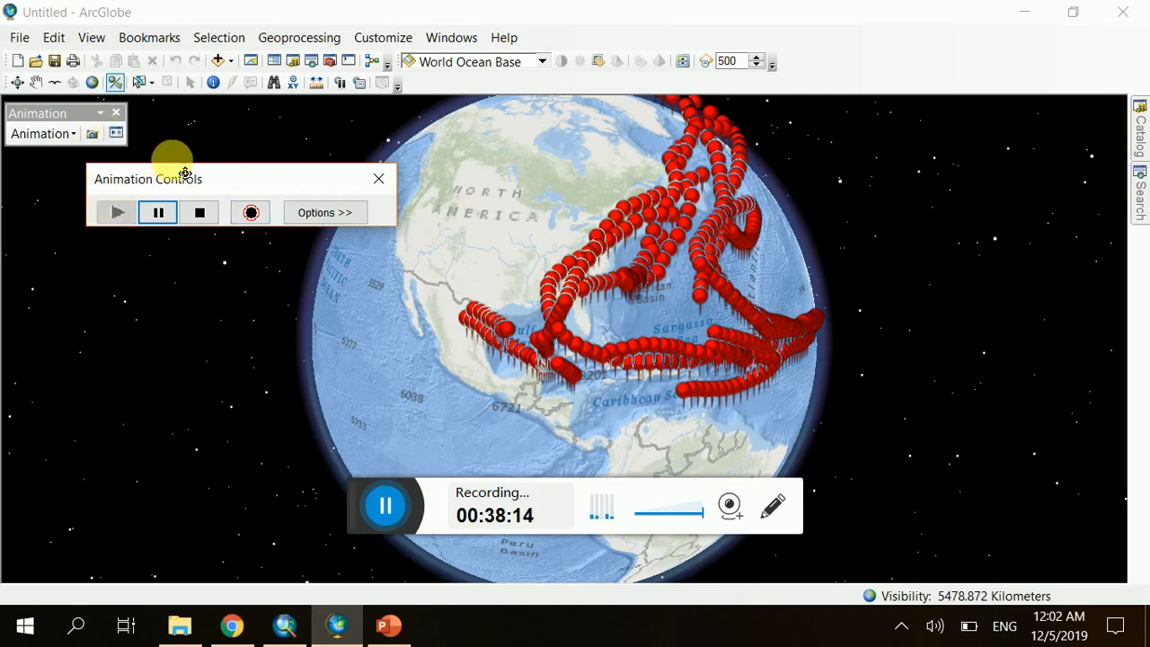
Rotate the globe toward the Atlantic, expand the animation options and review the available play modes, keeping Play once forward
drag(551, 341, 692, 269)
drag(628, 329, 387, 252)
click(353, 219)
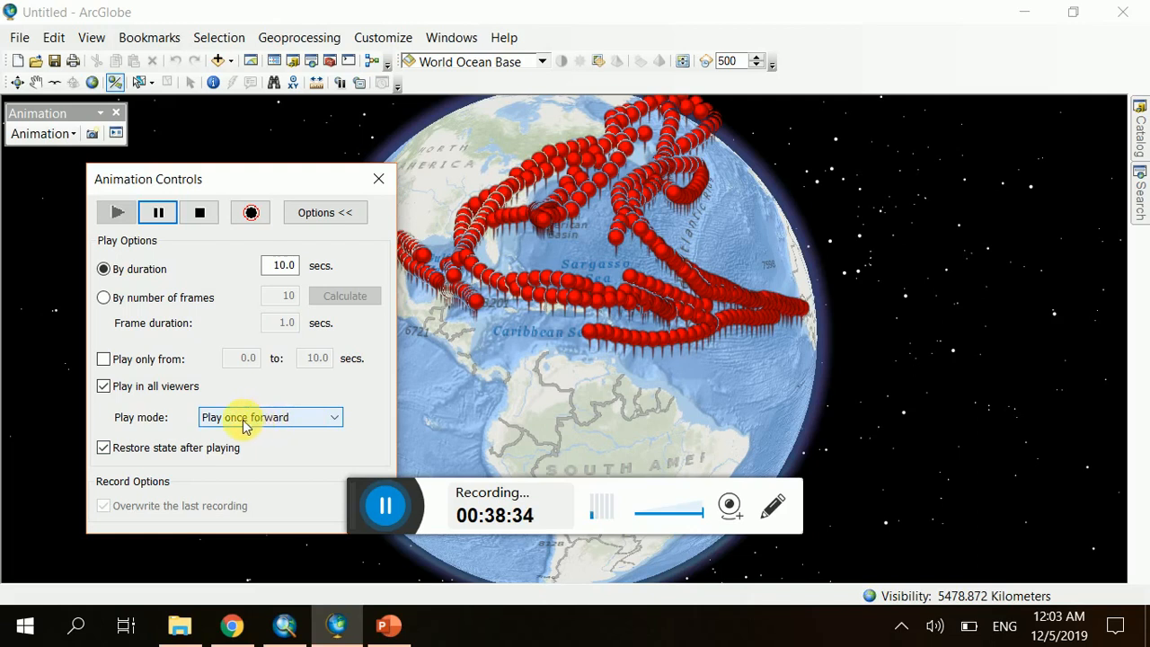
click(316, 421)
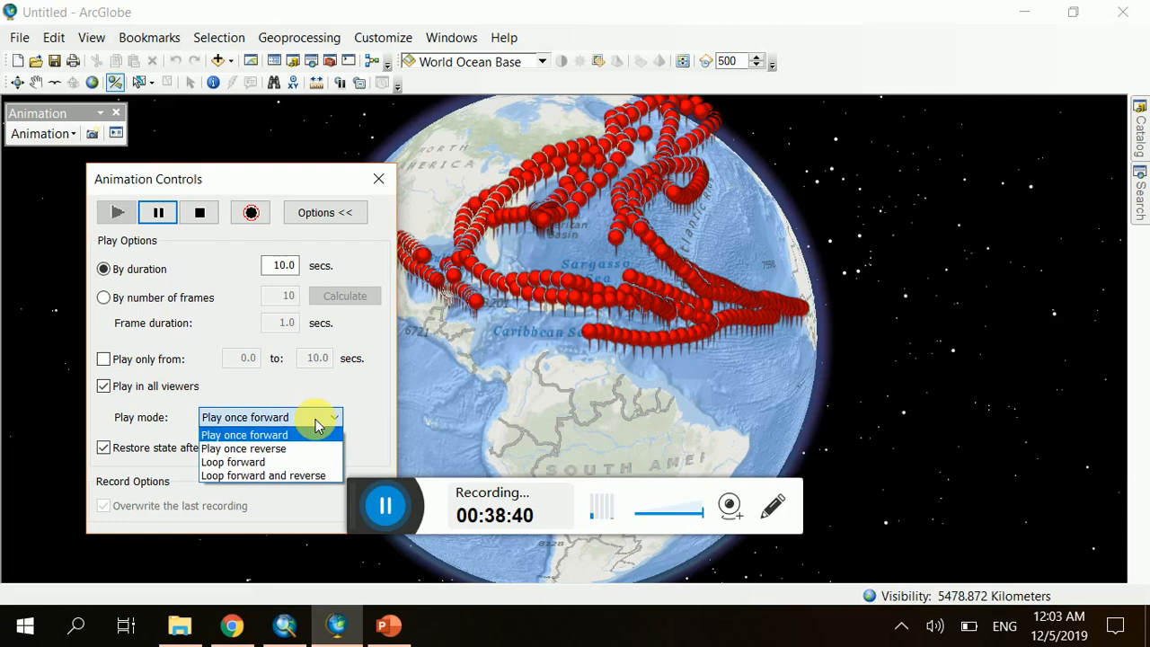
click(316, 421)
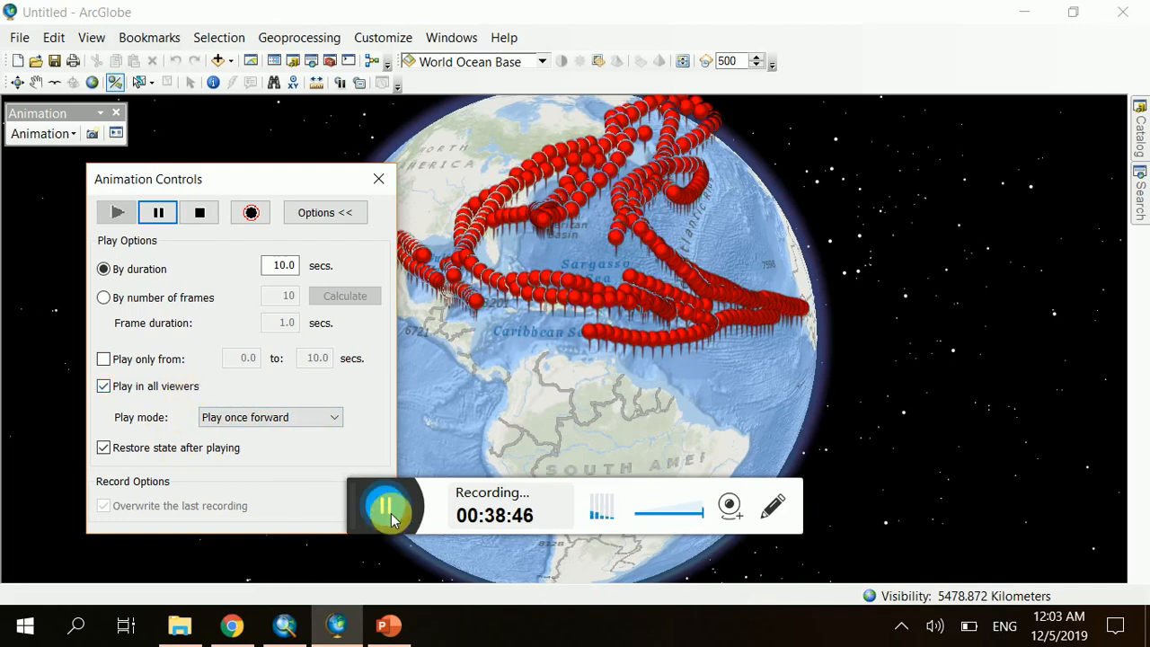
click(385, 505)
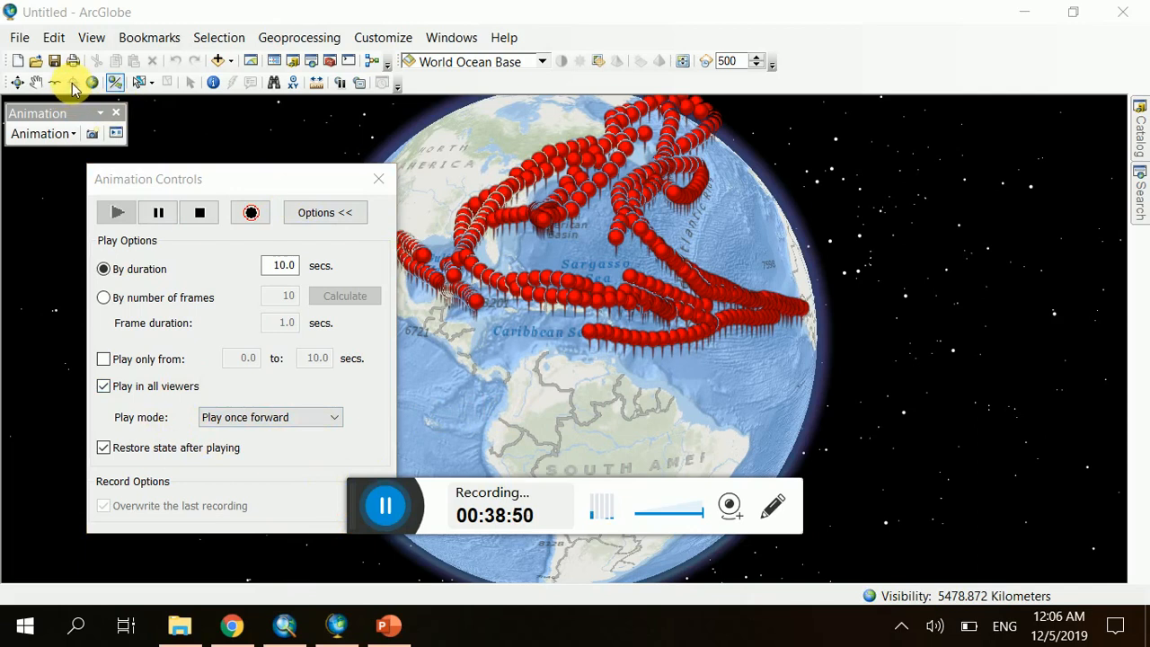
Fly in close to the hurricane points over the North American Basin with the Fly tool
drag(585, 270, 627, 332)
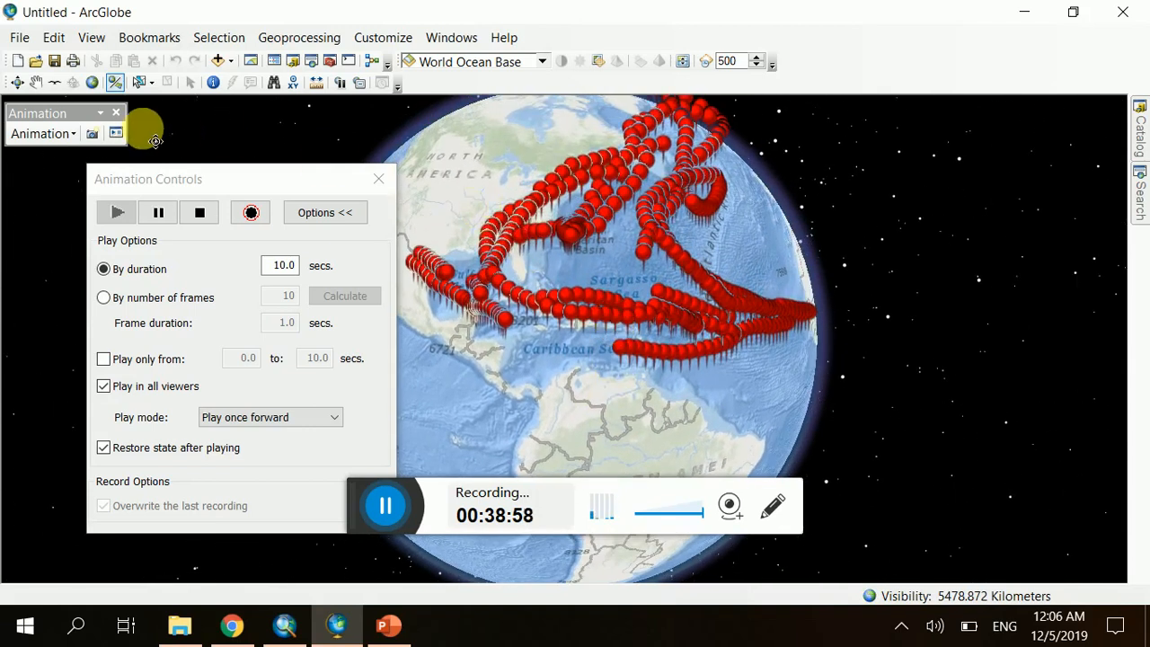
click(55, 82)
click(509, 237)
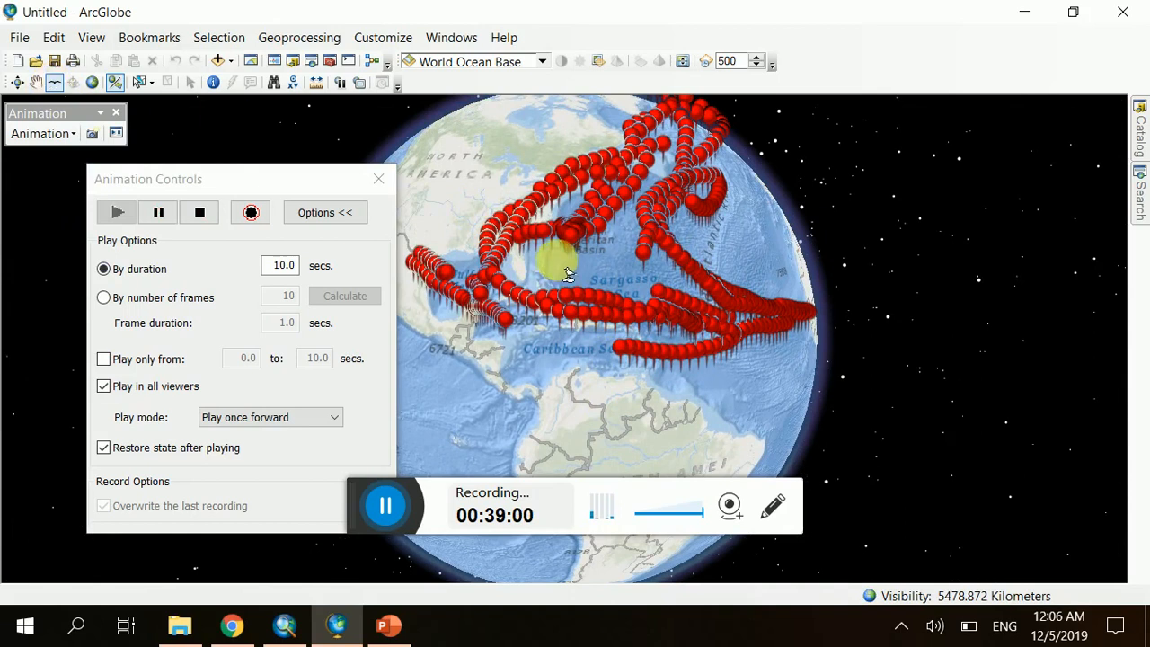
drag(575, 270, 564, 403)
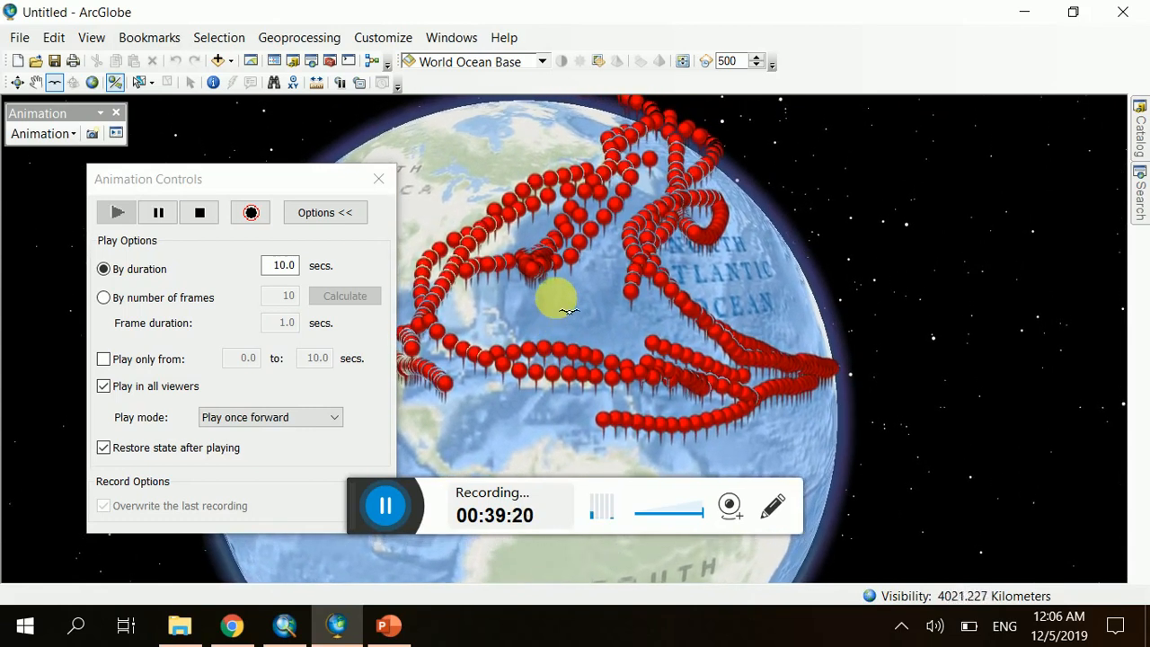
drag(567, 311, 610, 314)
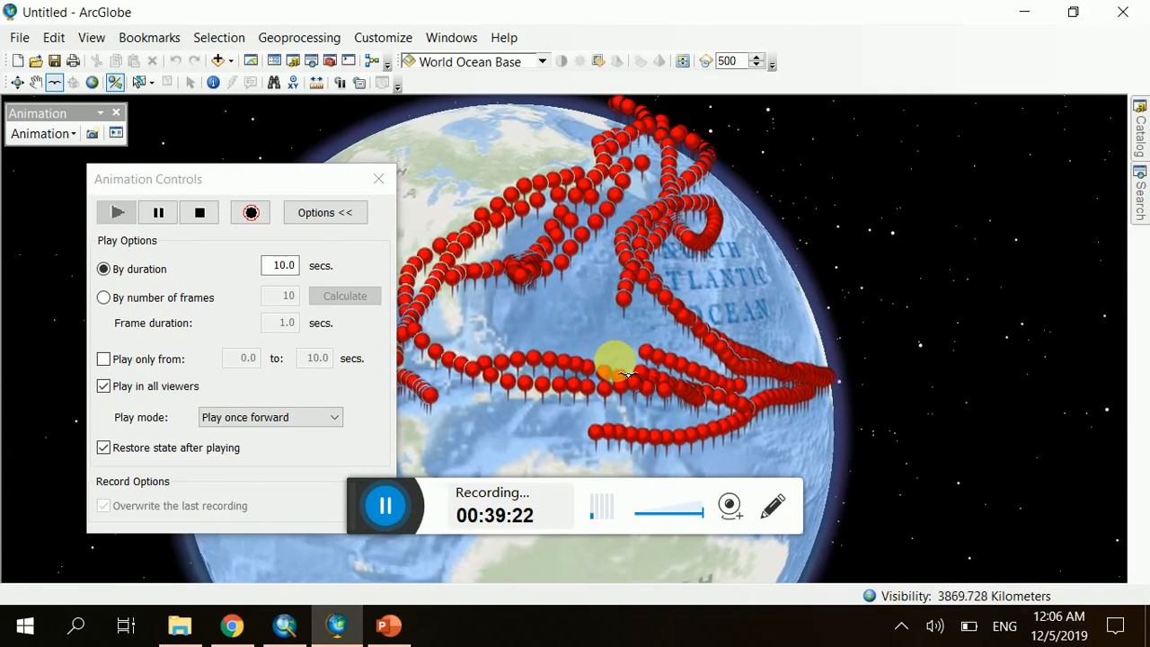
drag(620, 382, 626, 320)
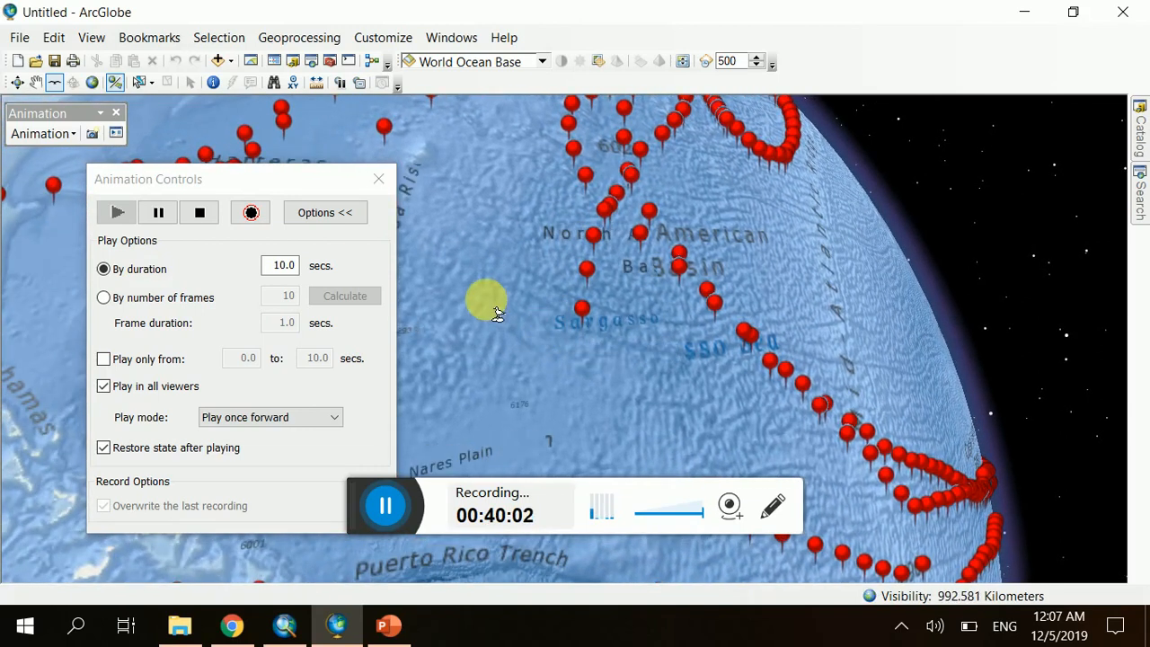
Start recording an animation, fly over the hurricane points around the North American Basin, and close and reopen the Animation Controls
click(250, 215)
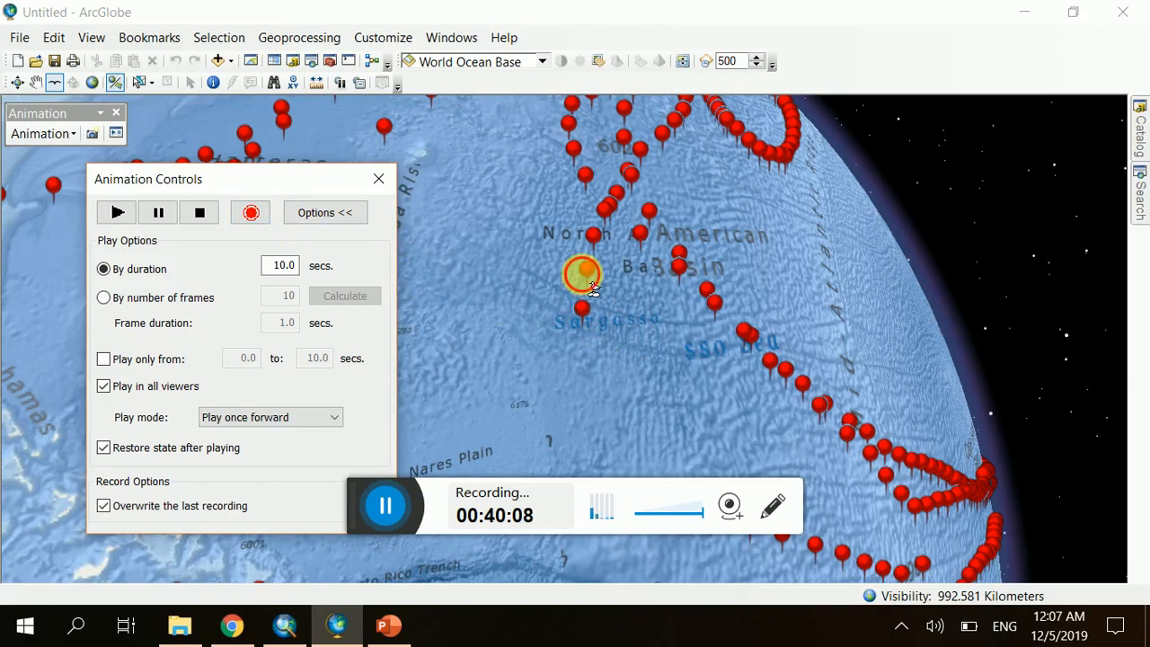
drag(593, 288, 521, 406)
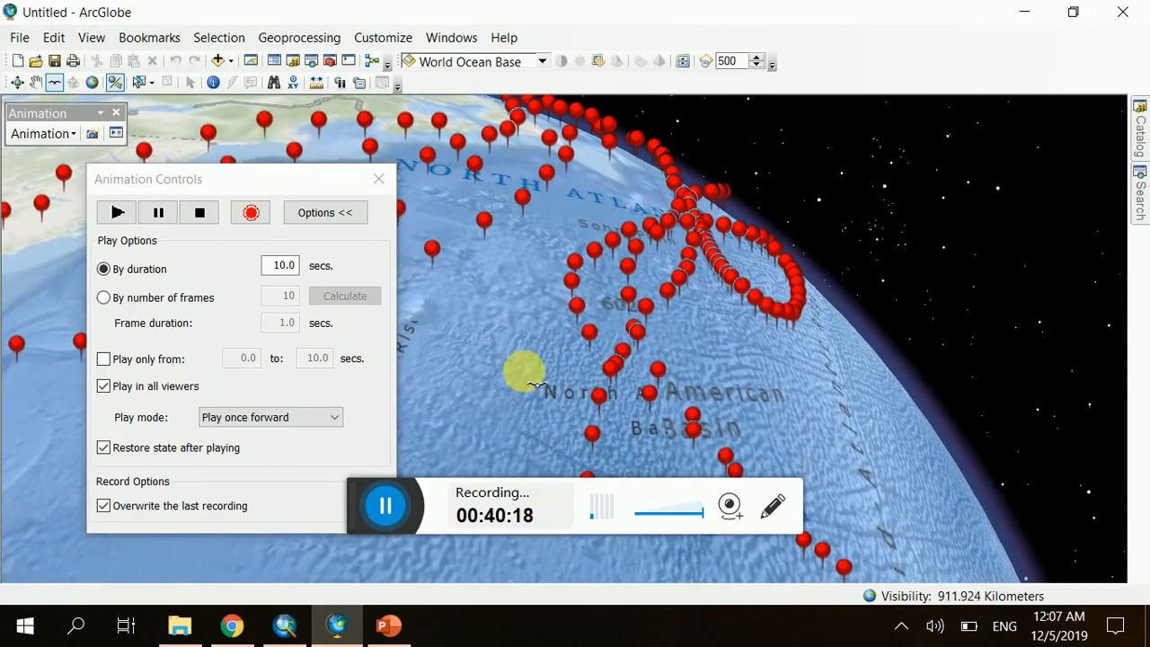
drag(532, 317, 527, 307)
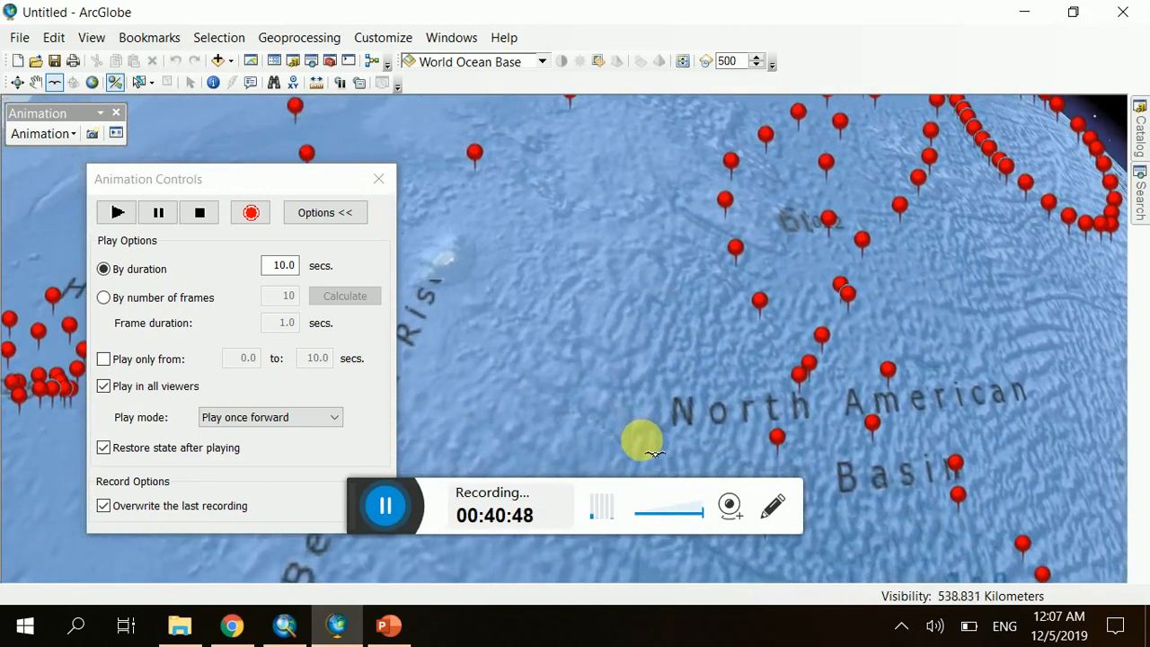
click(628, 387)
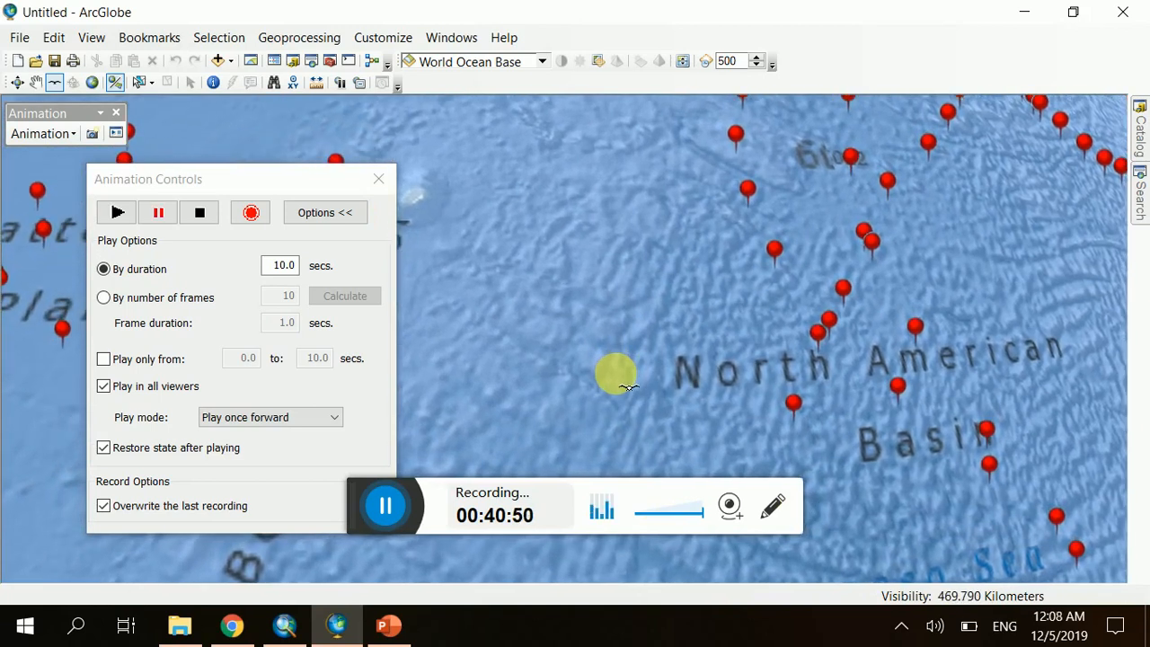
click(379, 178)
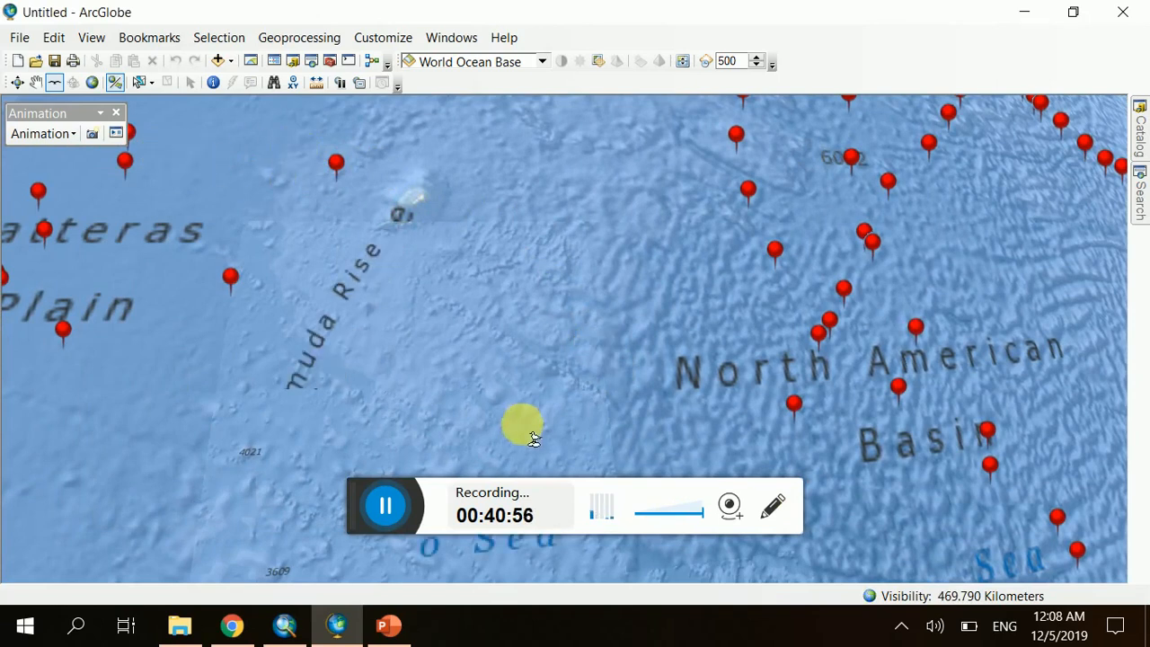
click(117, 139)
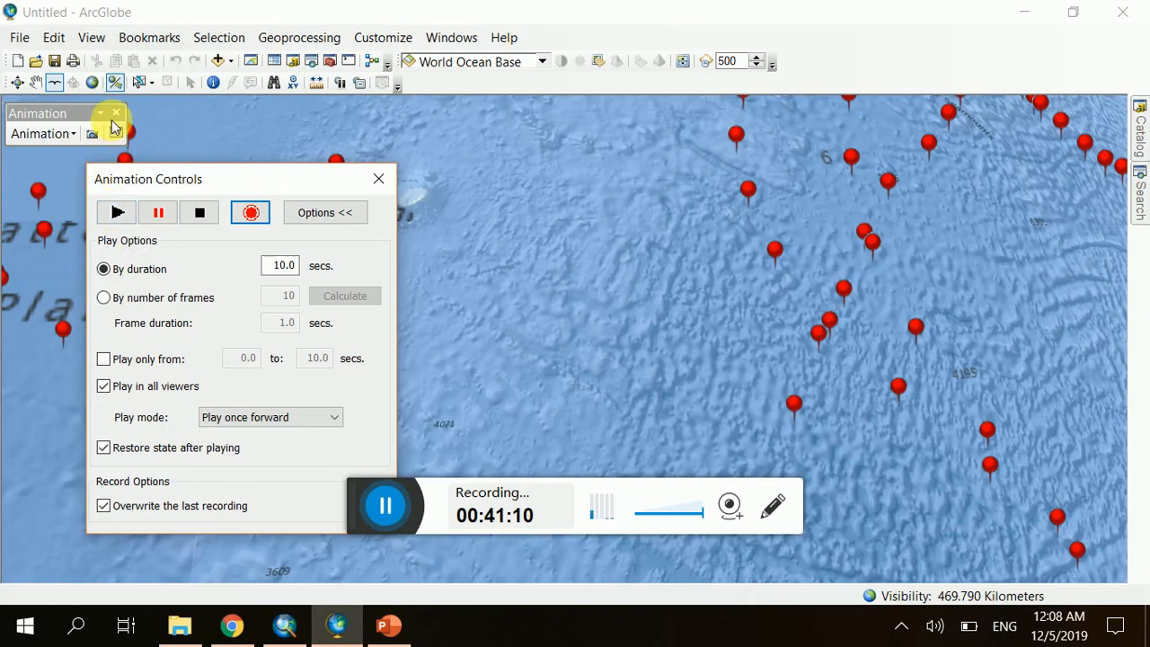
Return the globe to its full extent, capture the view for the animation and pan across the Atlantic hurricane tracks
click(93, 83)
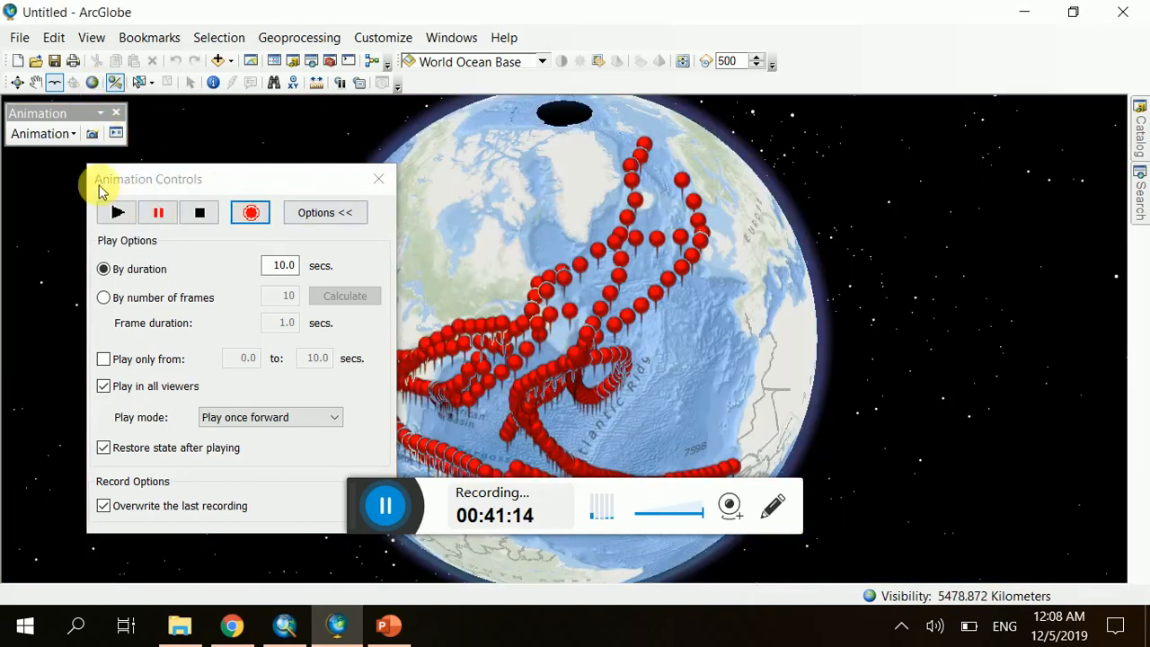
click(91, 134)
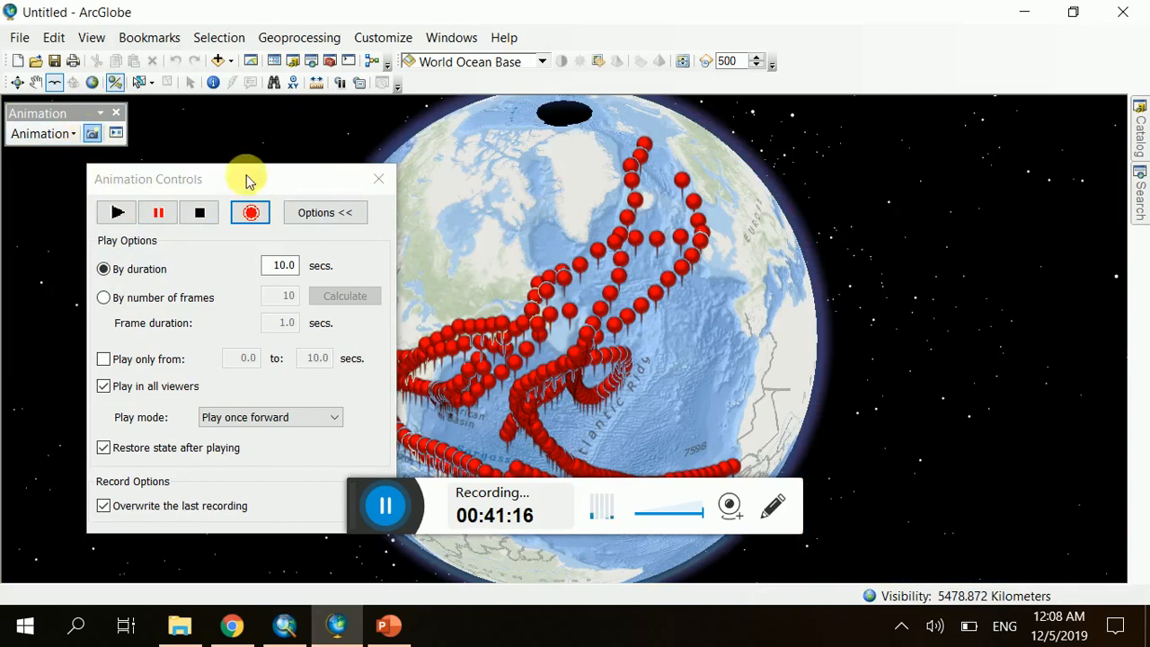
drag(565, 290, 607, 338)
drag(542, 350, 229, 186)
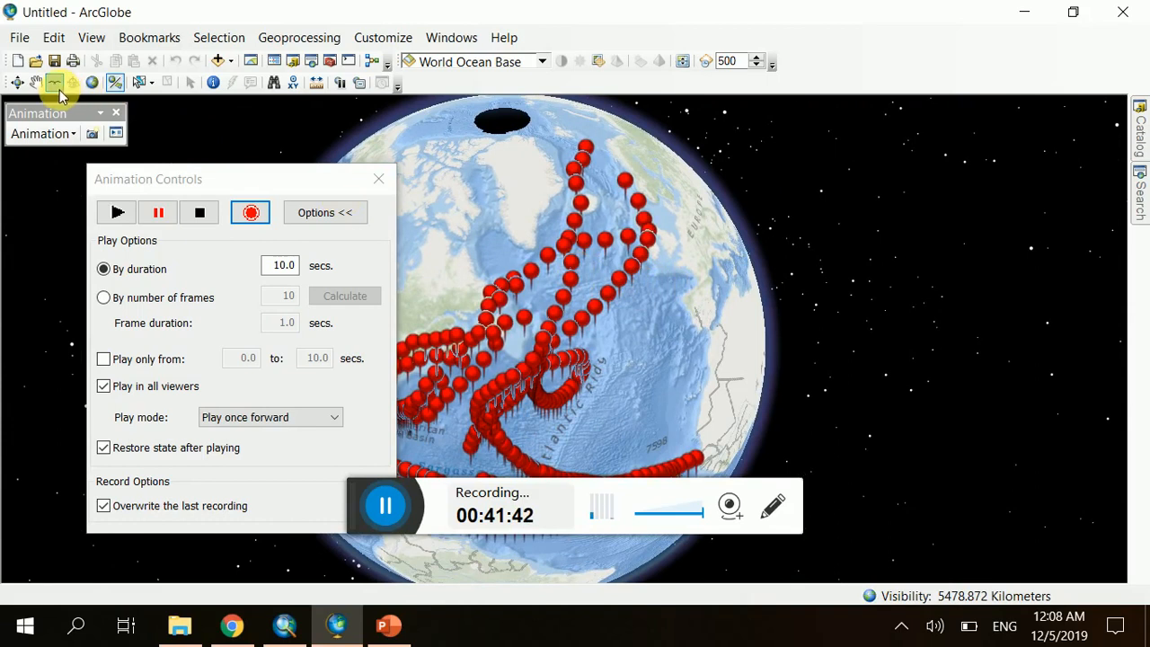
click(36, 84)
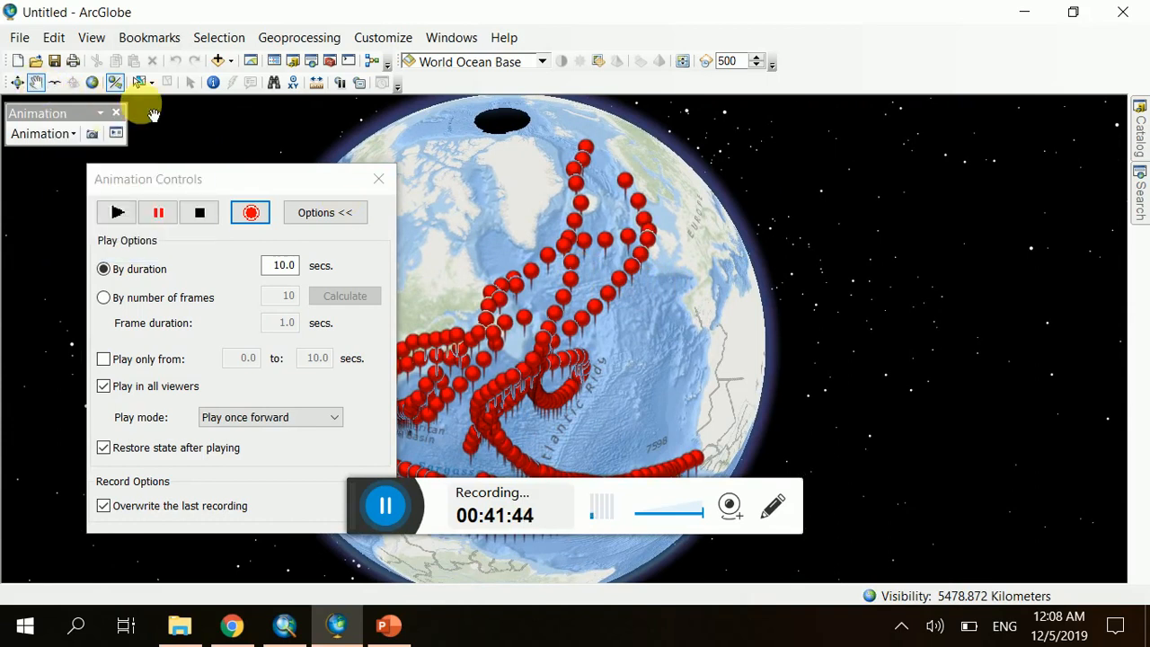
drag(539, 250, 582, 334)
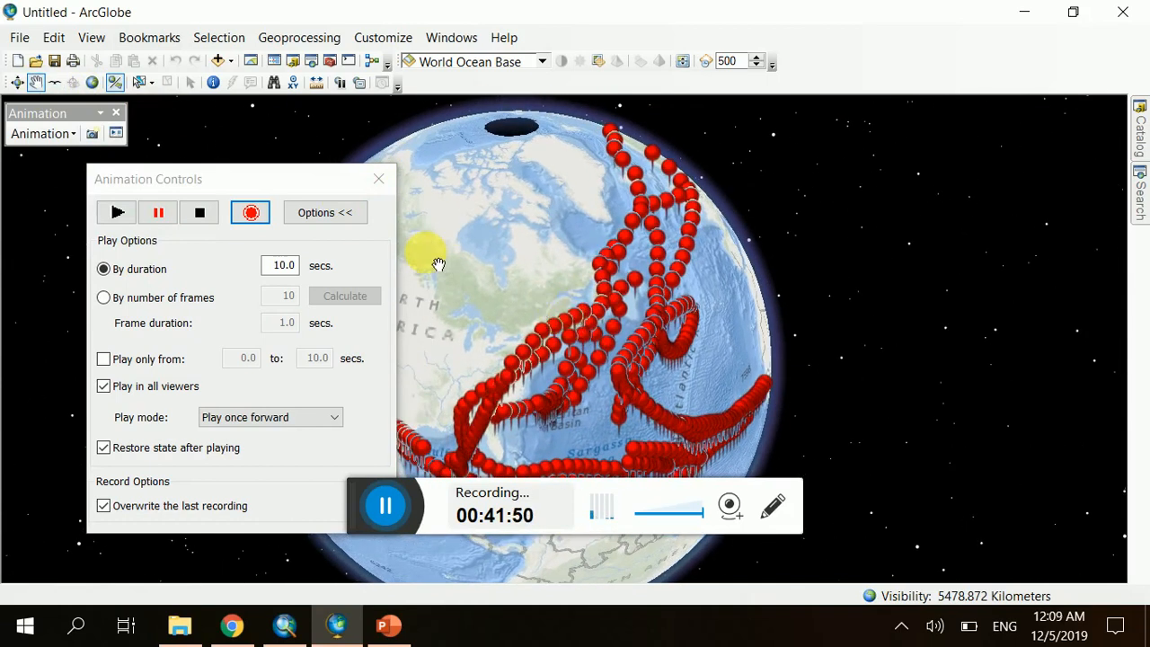
drag(593, 286, 577, 304)
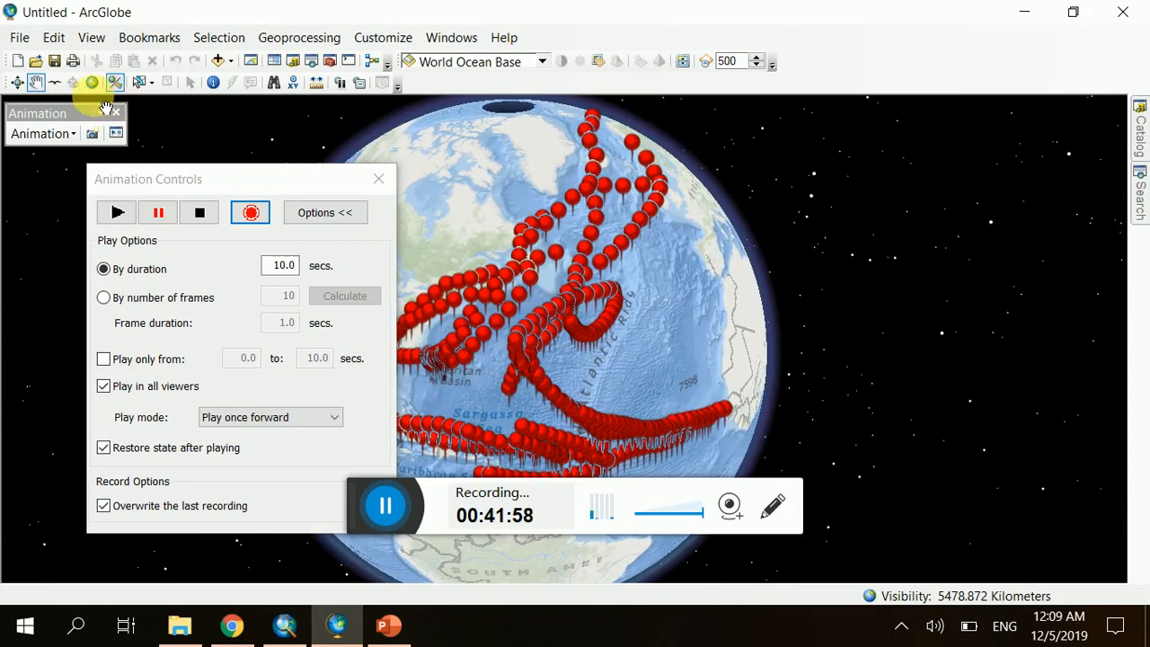
Tilt and turn the globe with the Navigate tool to view the hurricane tracks above North America from the side
click(14, 85)
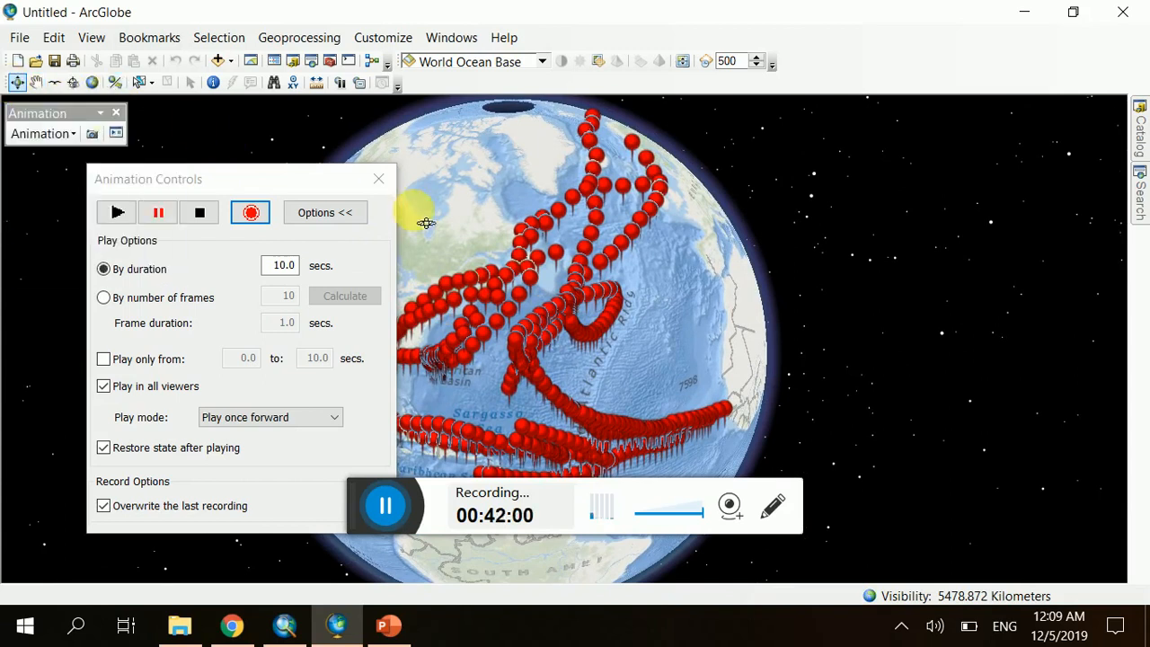
drag(419, 223, 513, 257)
drag(571, 312, 641, 335)
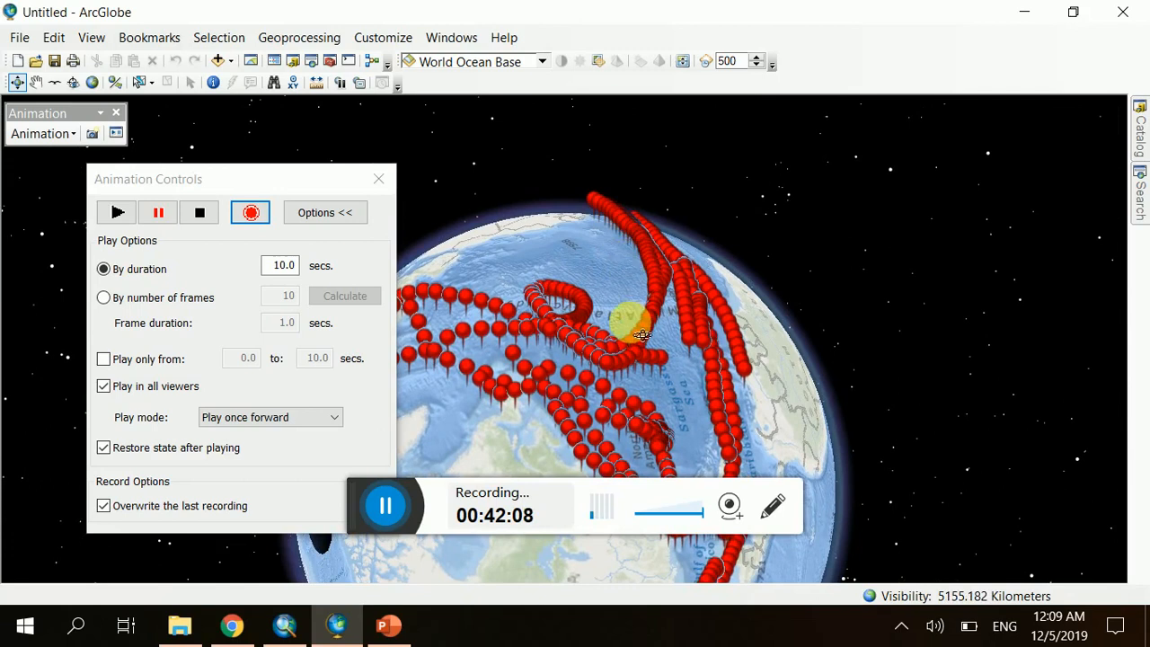
drag(633, 388, 639, 339)
drag(678, 419, 671, 394)
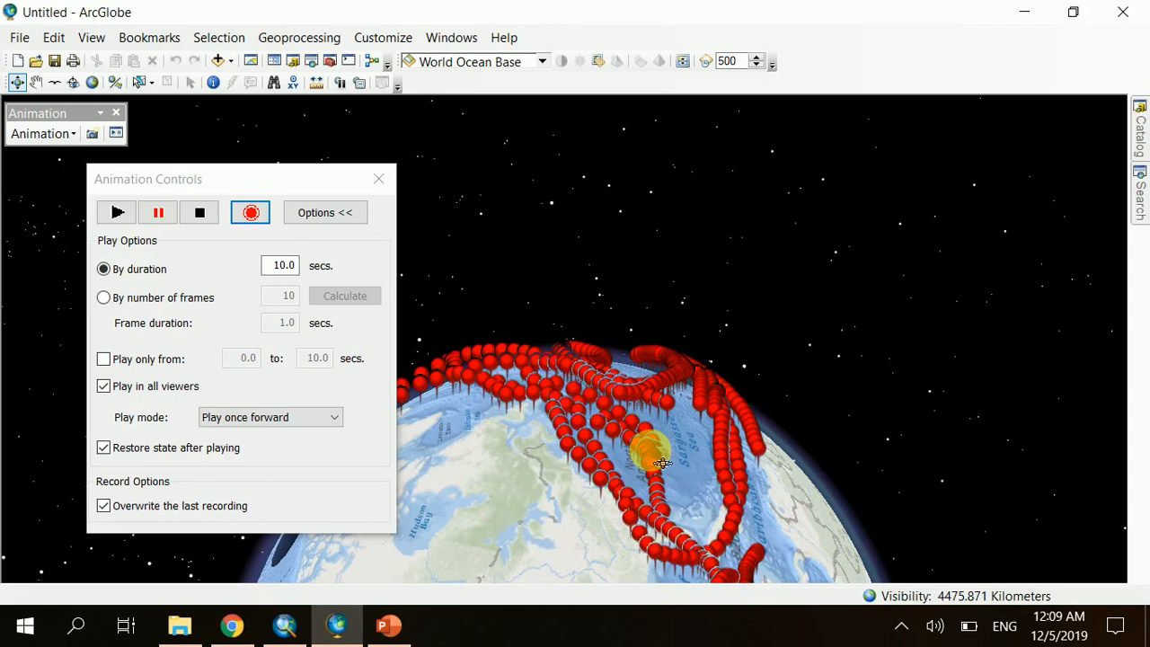
drag(633, 481, 640, 531)
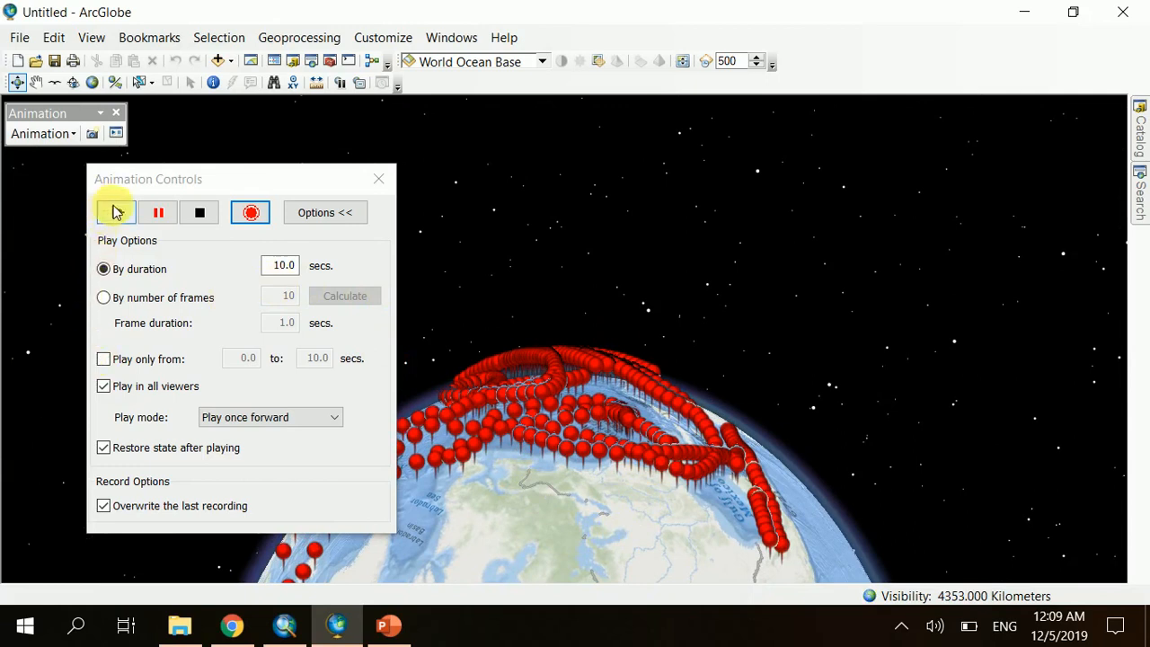
Release the pause on the animation recording and stop recording
click(117, 213)
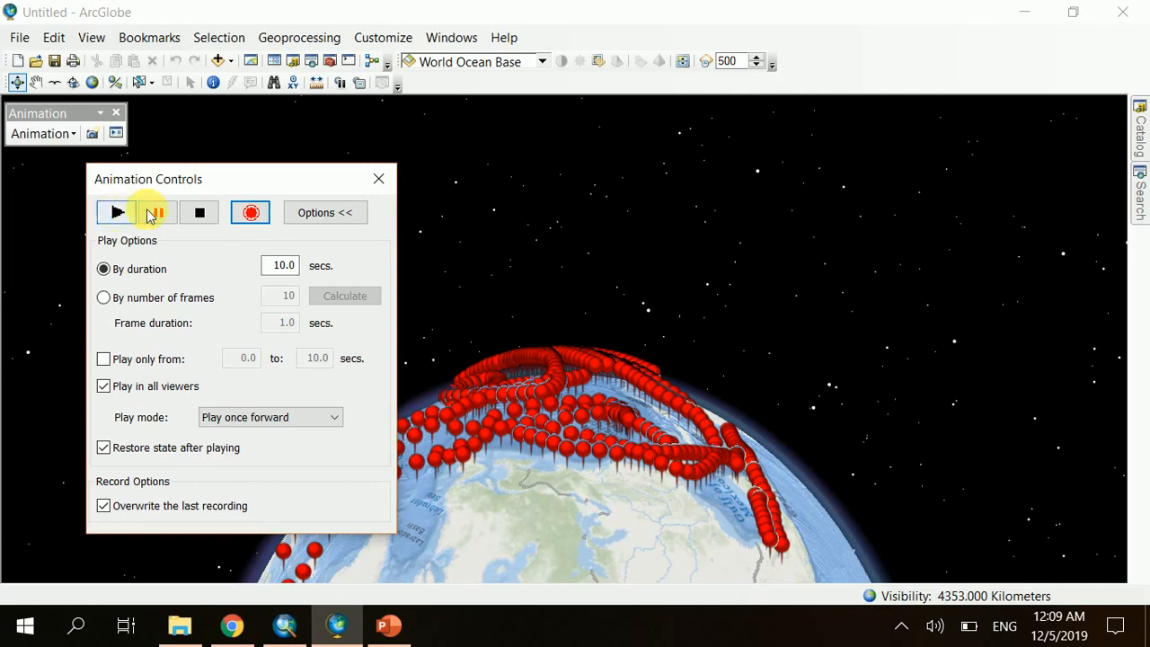
click(157, 214)
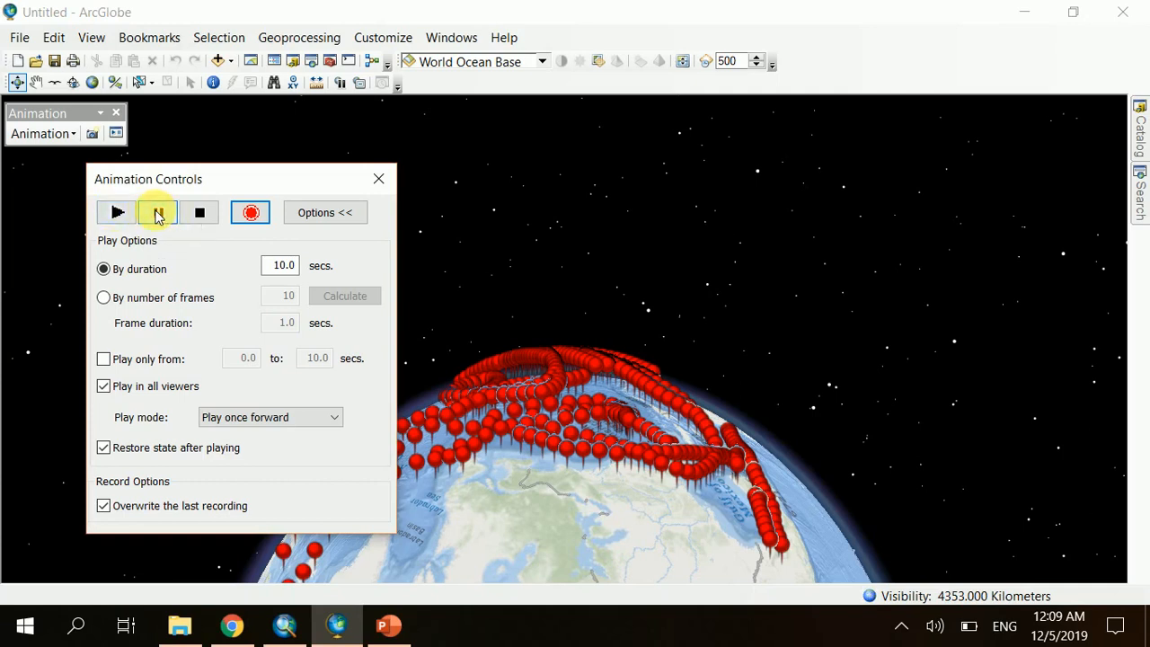
click(116, 214)
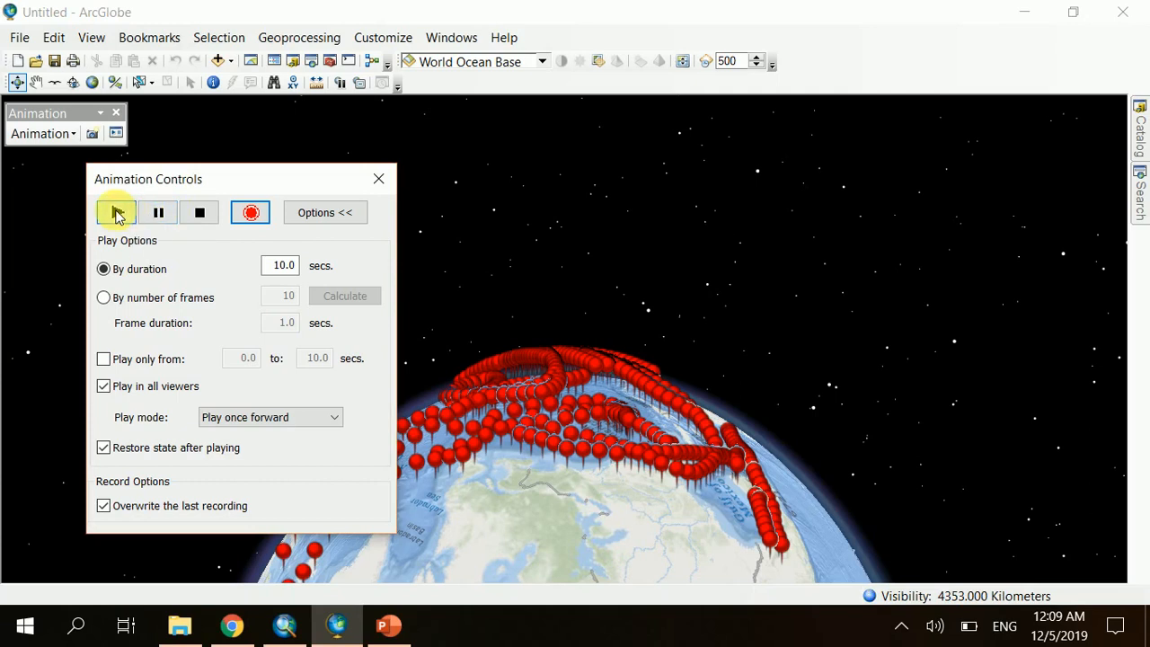
click(251, 214)
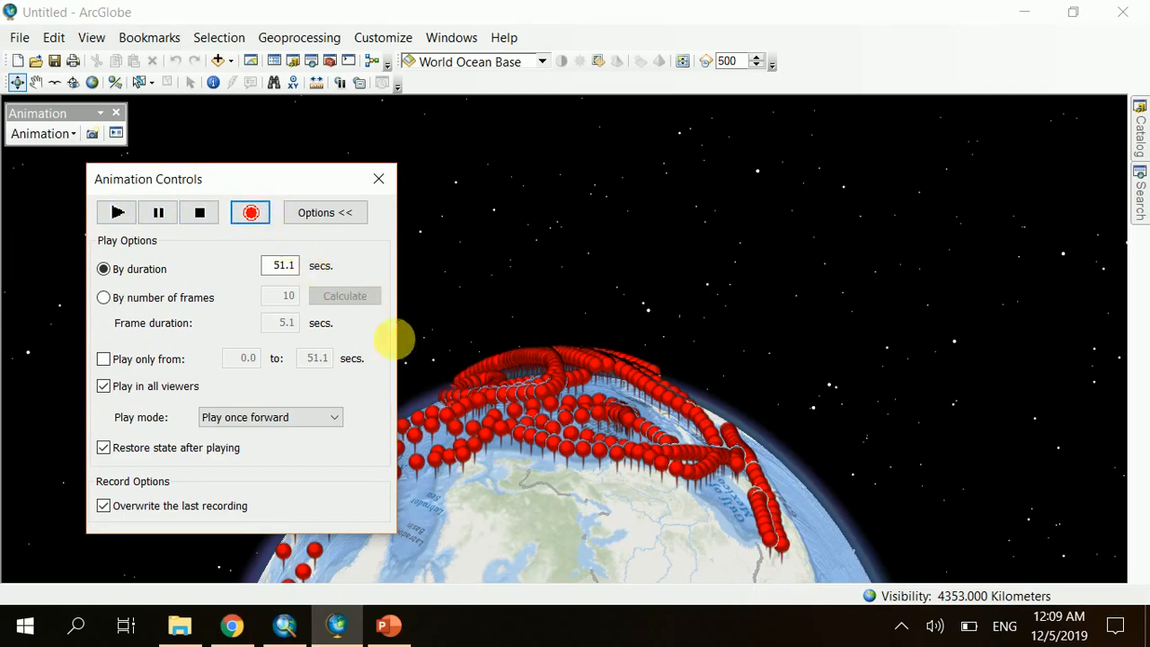
Reposition the globe to show North America and enable playing only the 0.0 to 51.1 second range of the animation
click(332, 218)
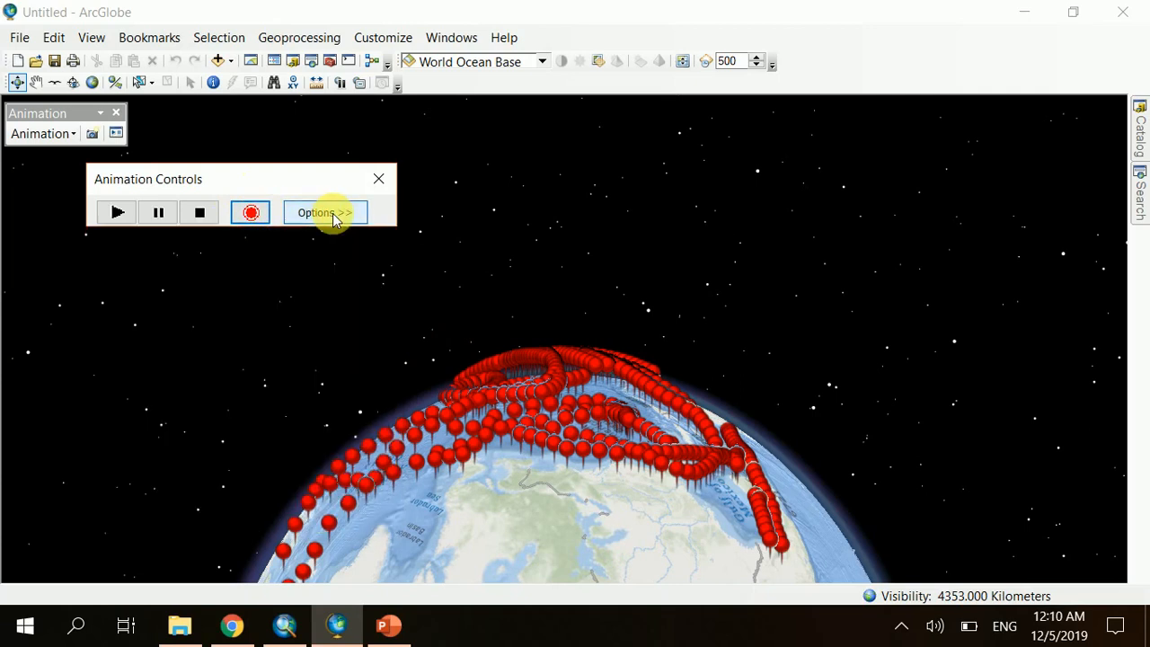
click(330, 217)
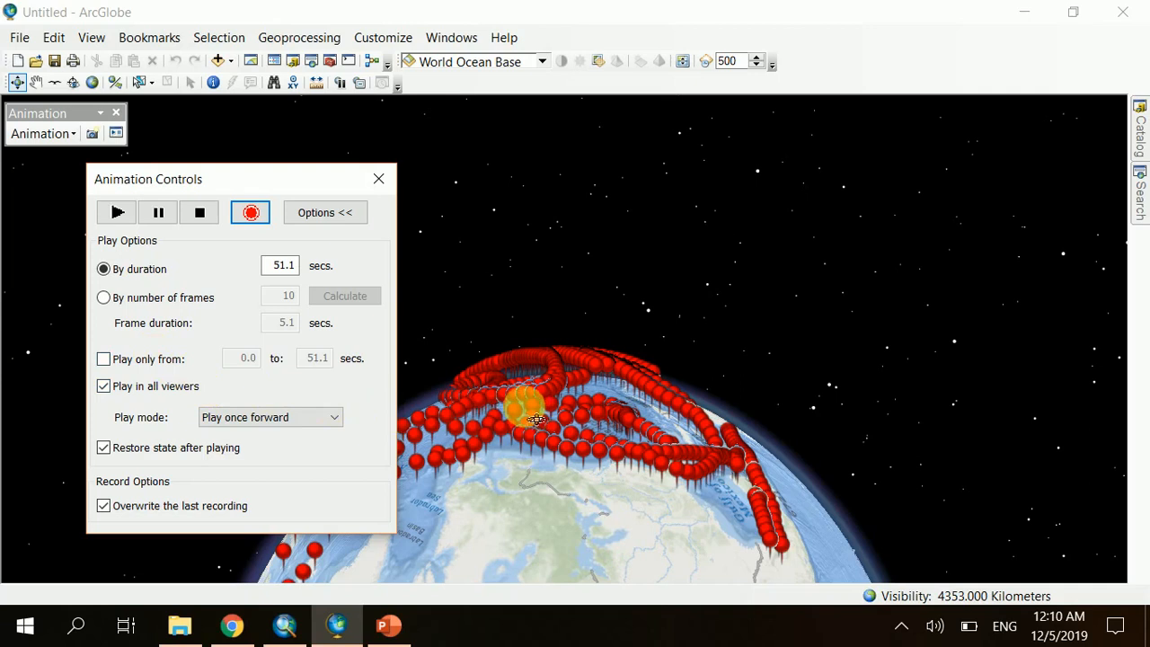
click(567, 440)
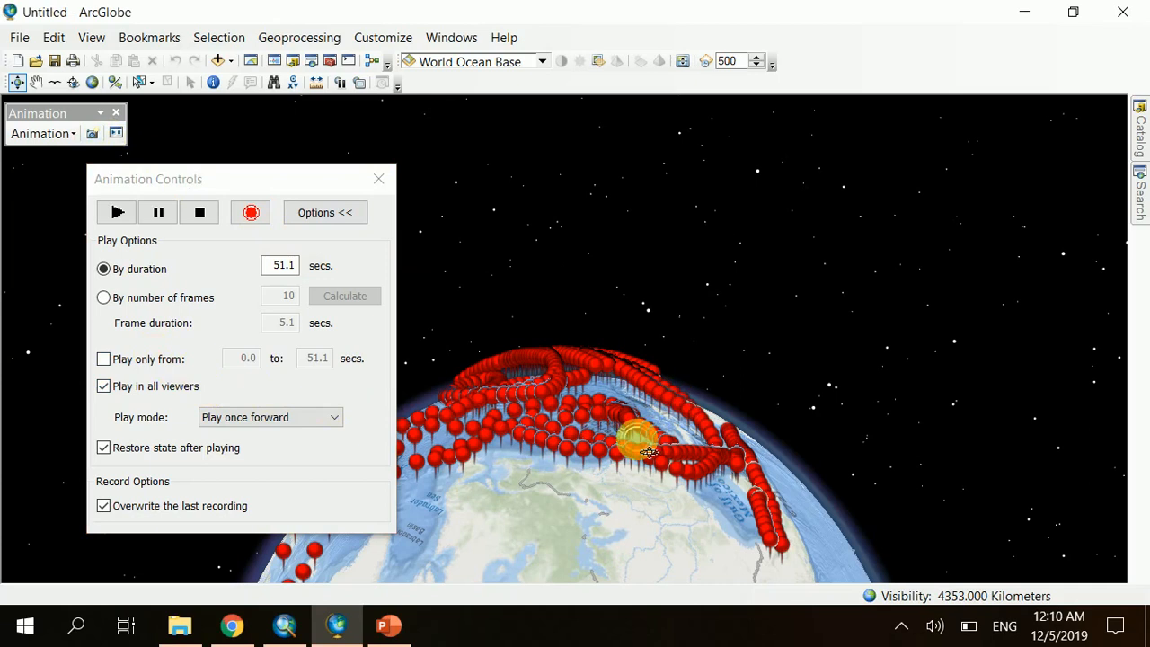
drag(611, 501, 539, 470)
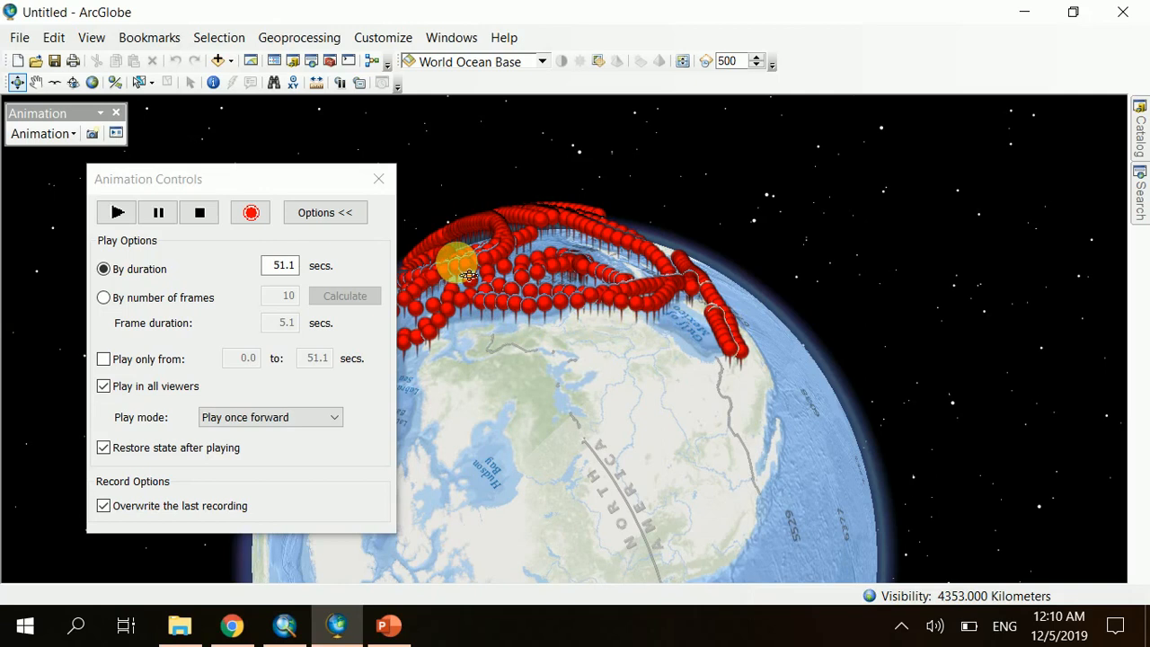
click(252, 359)
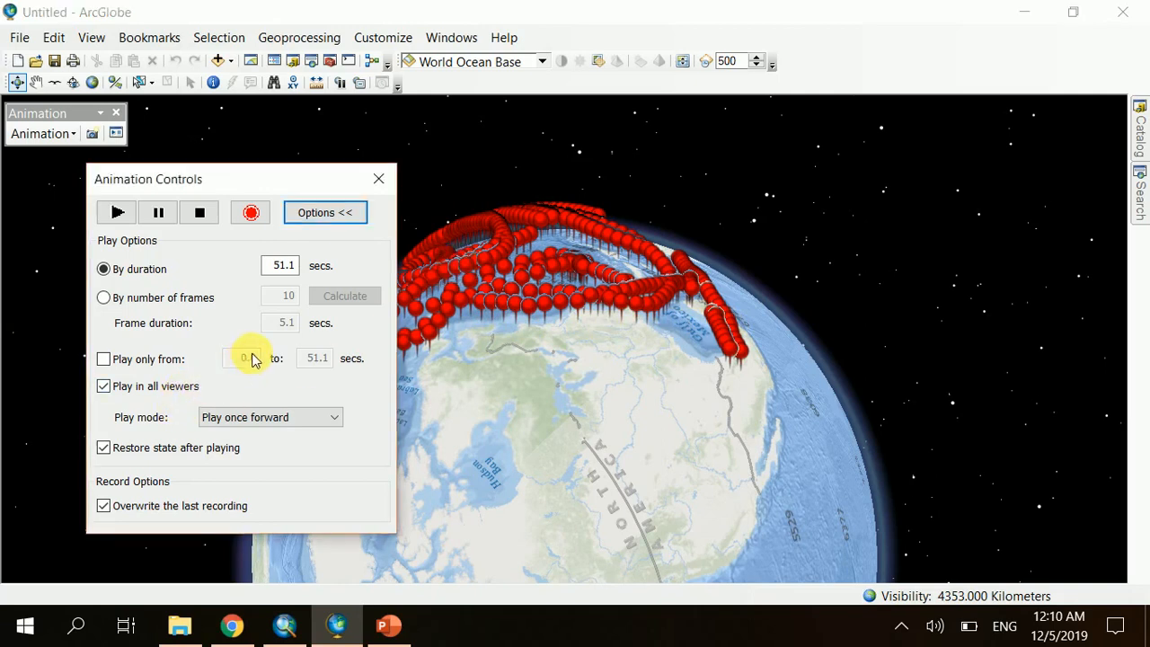
click(104, 360)
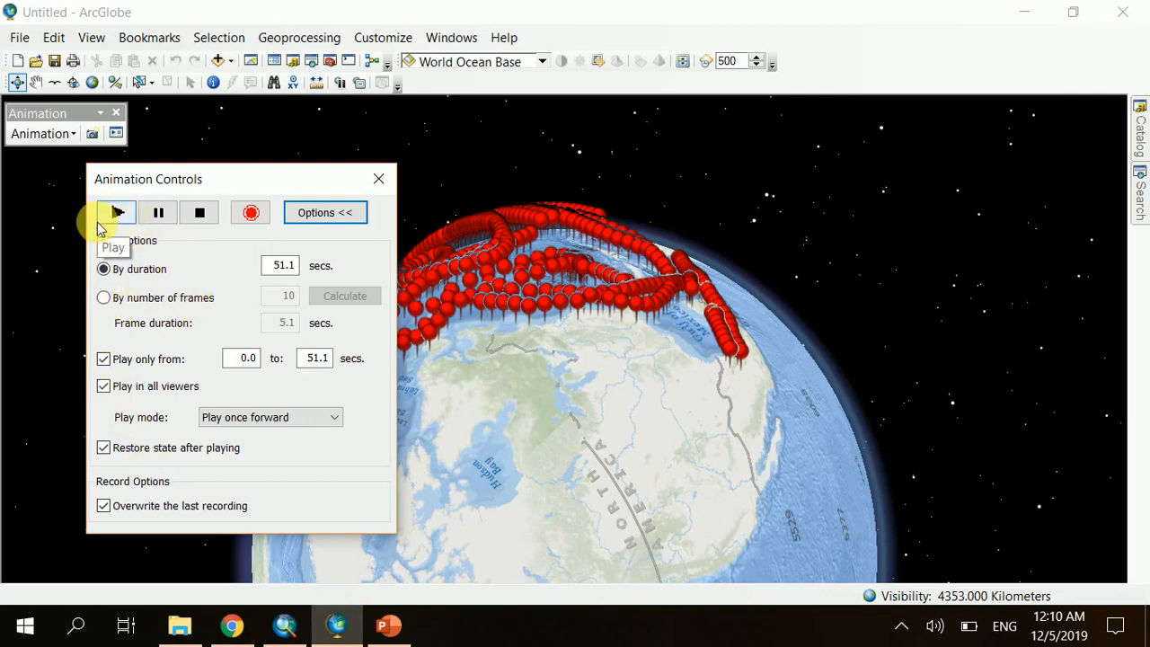
Play the recorded hurricane fly-through once forward, using a duration of 50.0 seconds
click(119, 217)
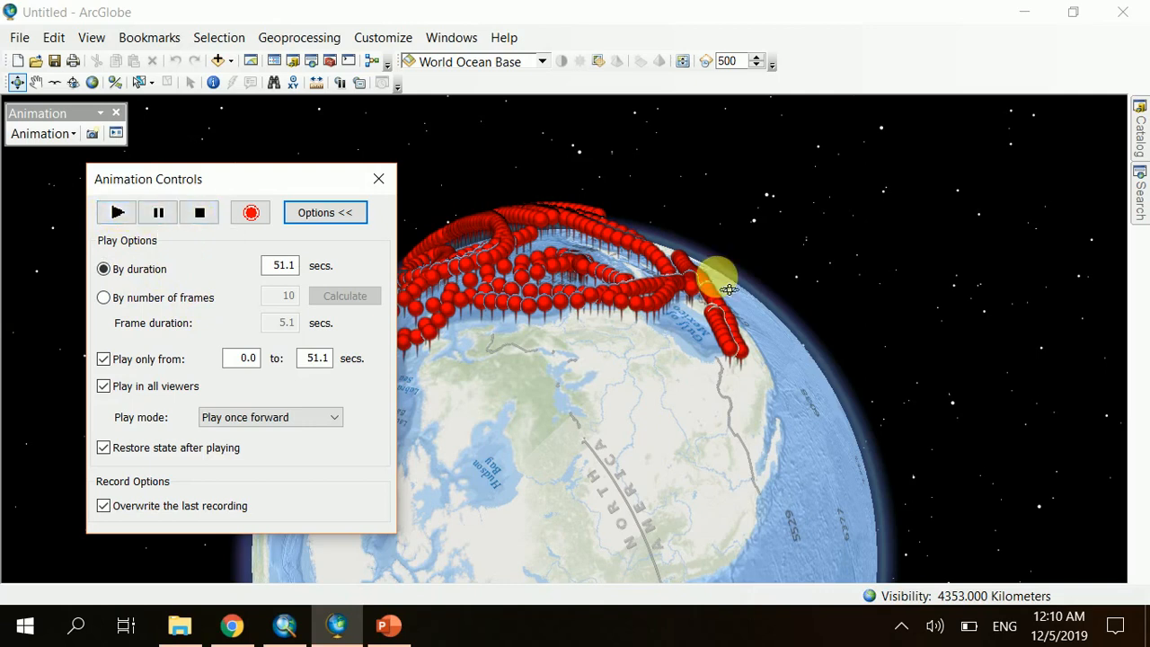
key(ctrl+F7)
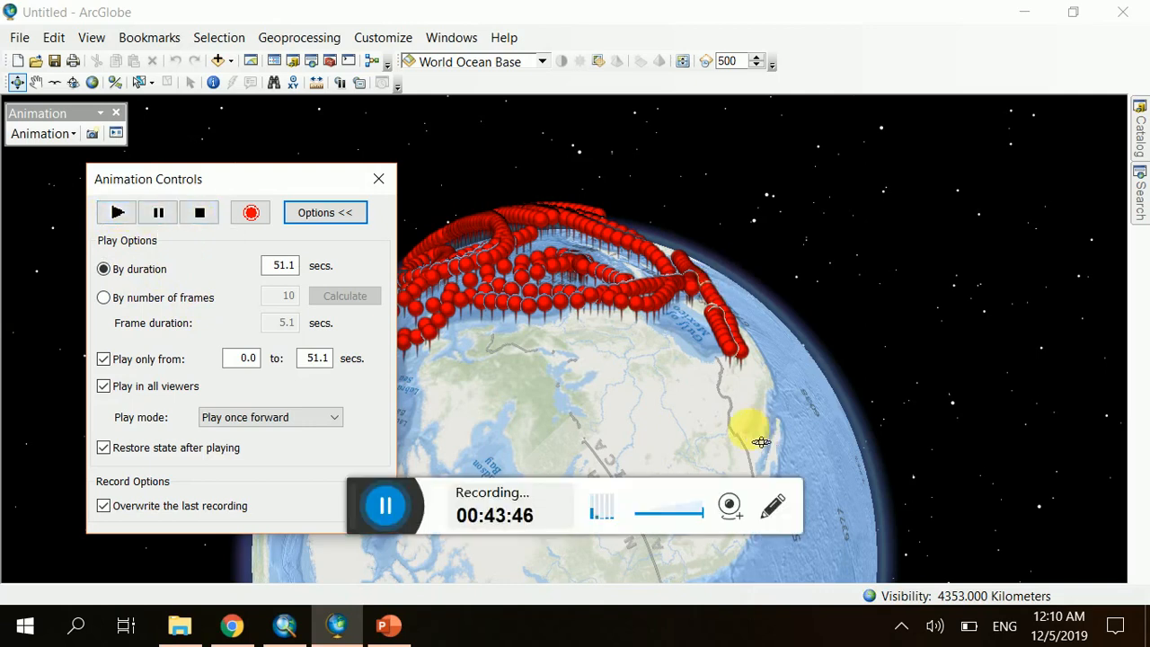
click(404, 509)
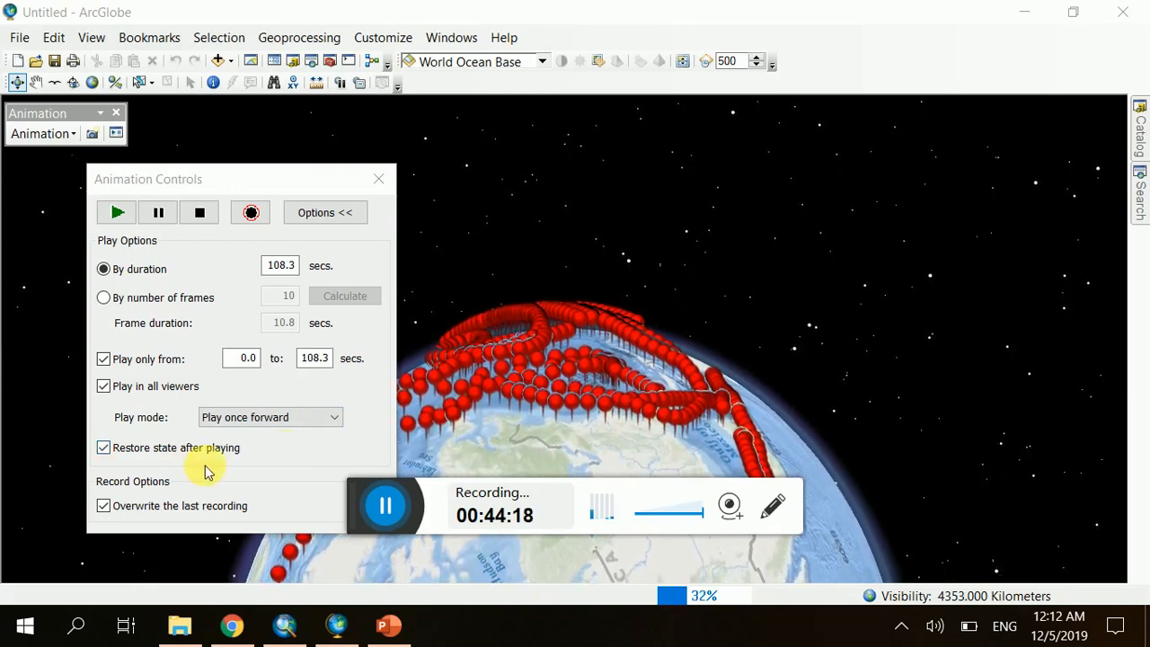
click(154, 483)
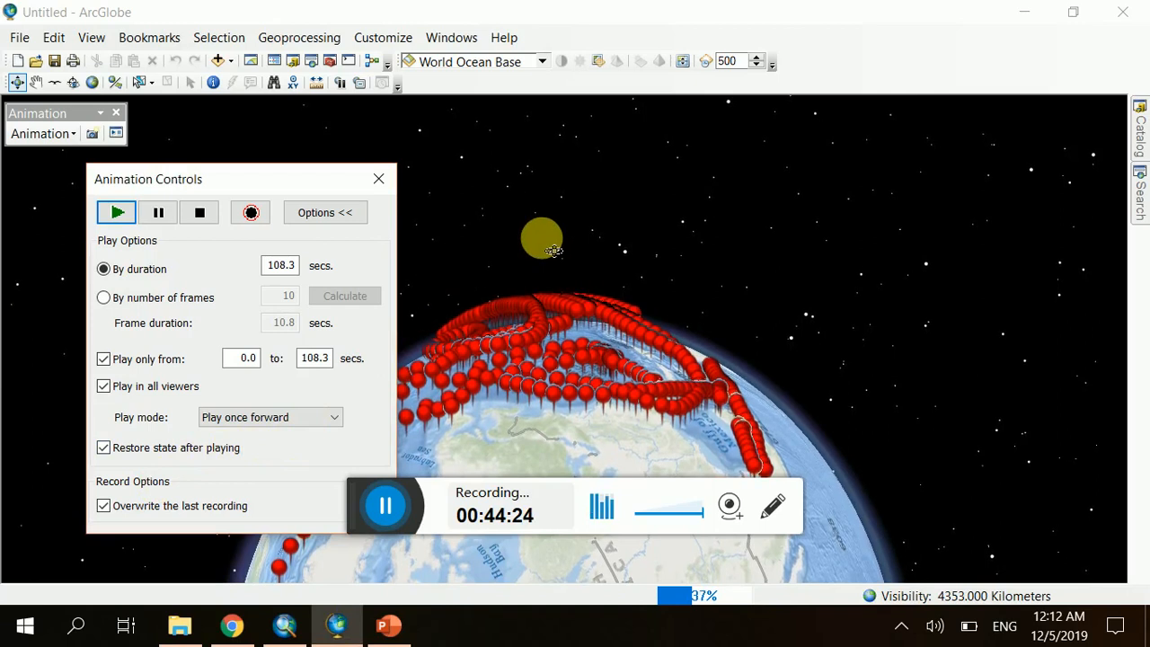
click(384, 525)
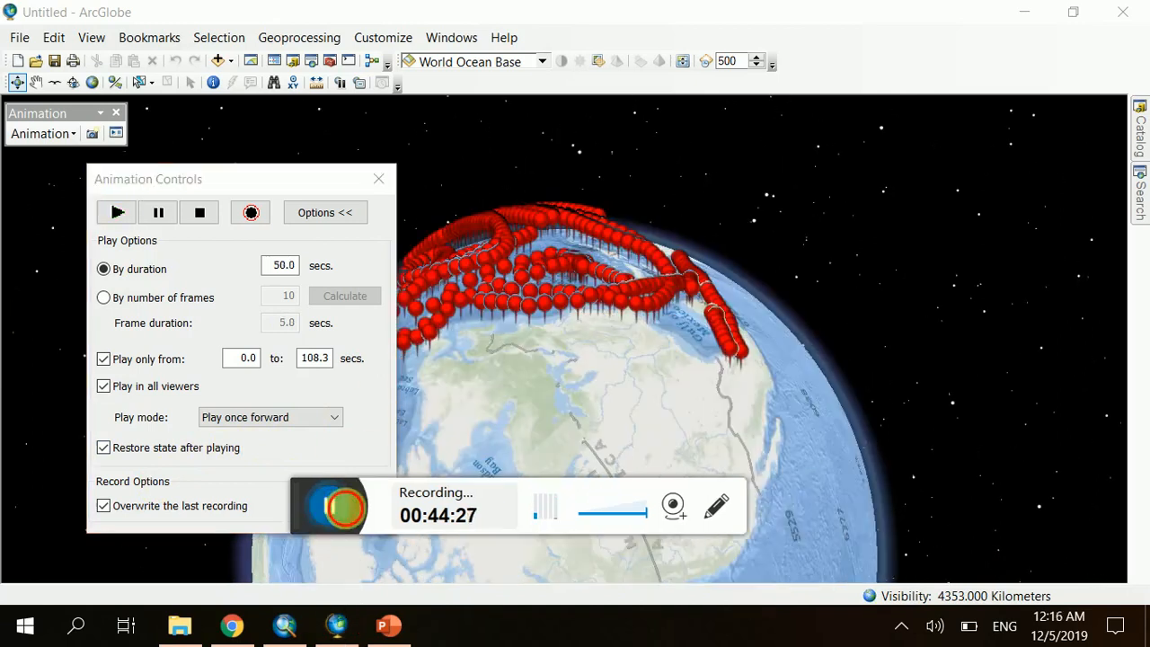
click(344, 508)
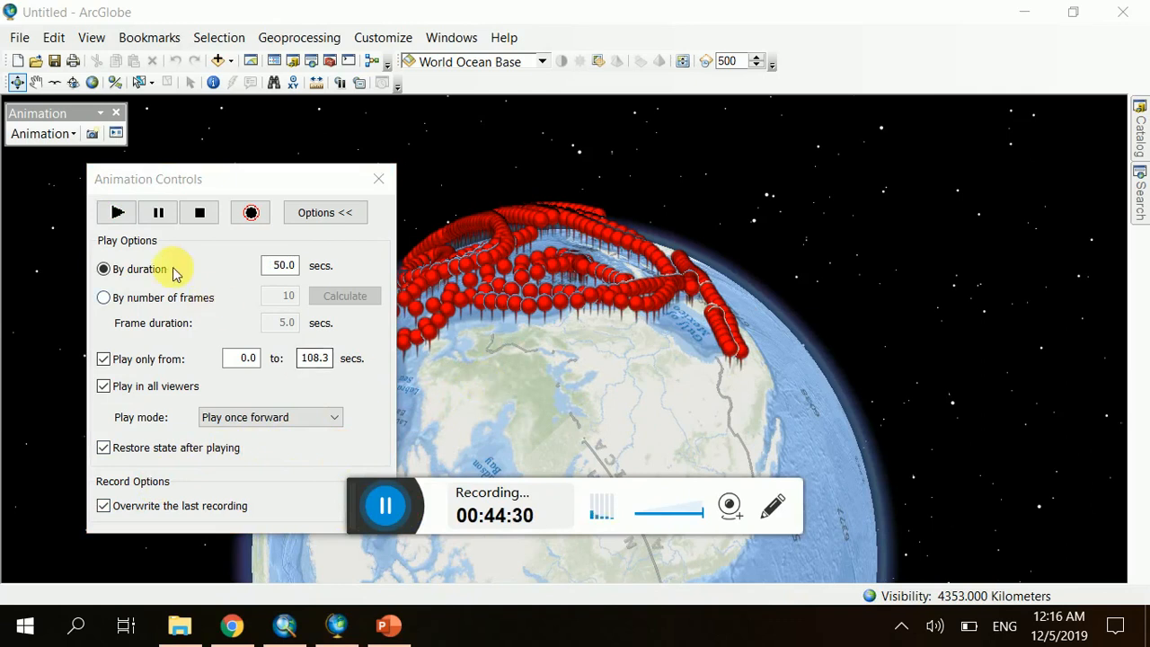
click(117, 213)
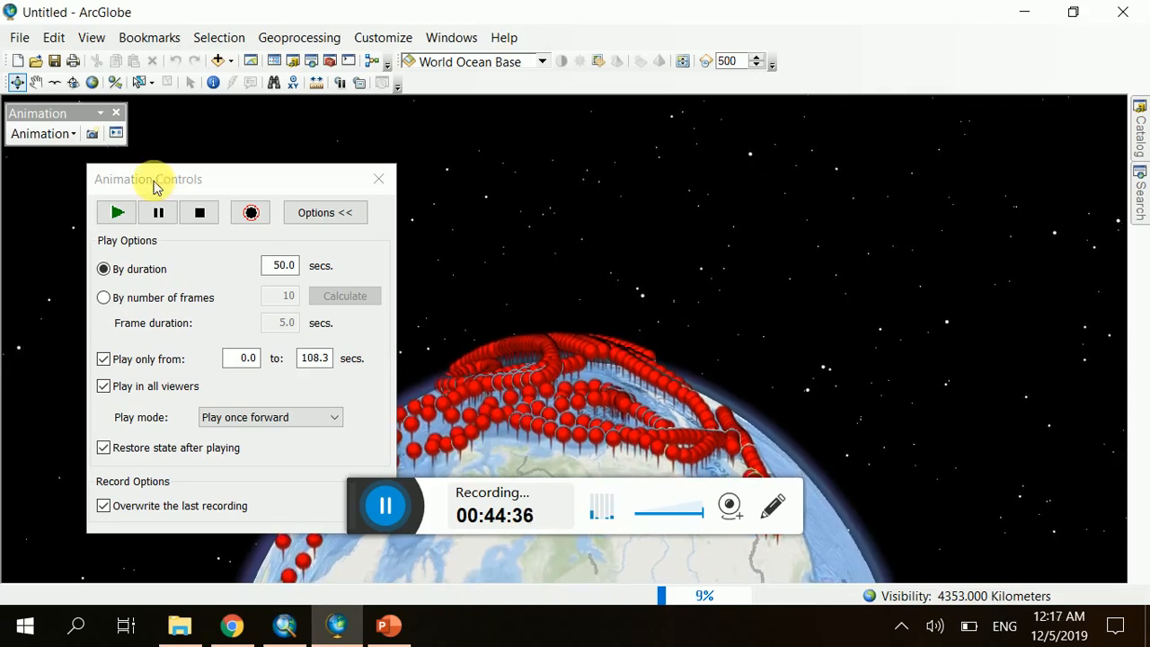
Review the globe camera keyframes in the Animation Manager, close it and capture the current globe view
click(74, 133)
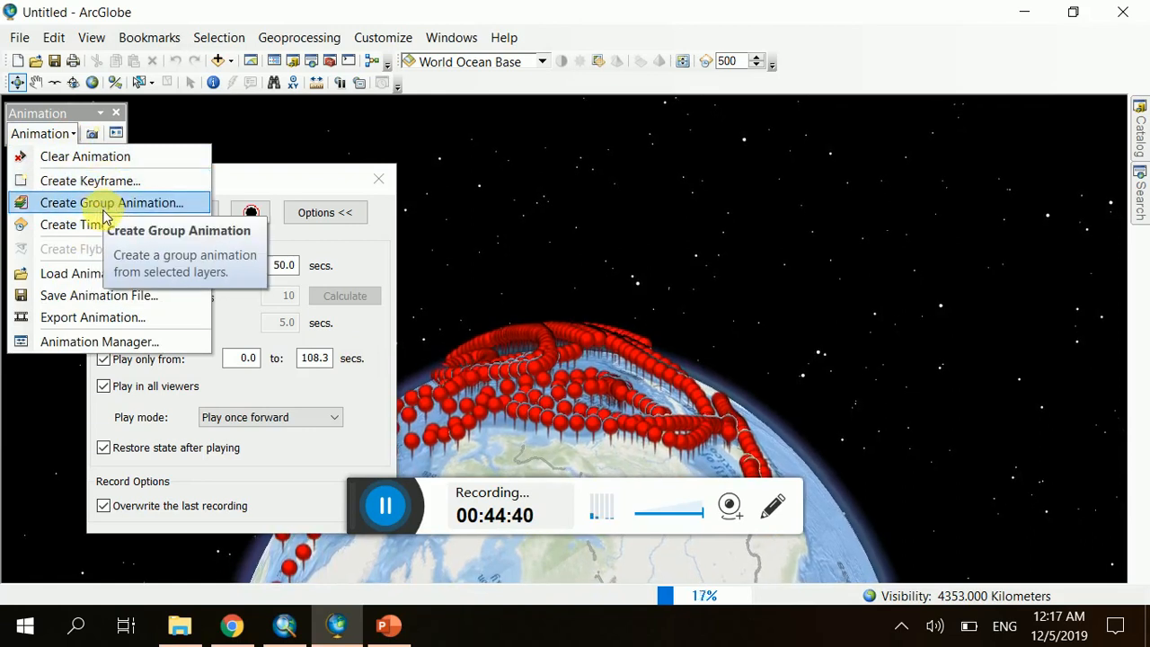
click(95, 342)
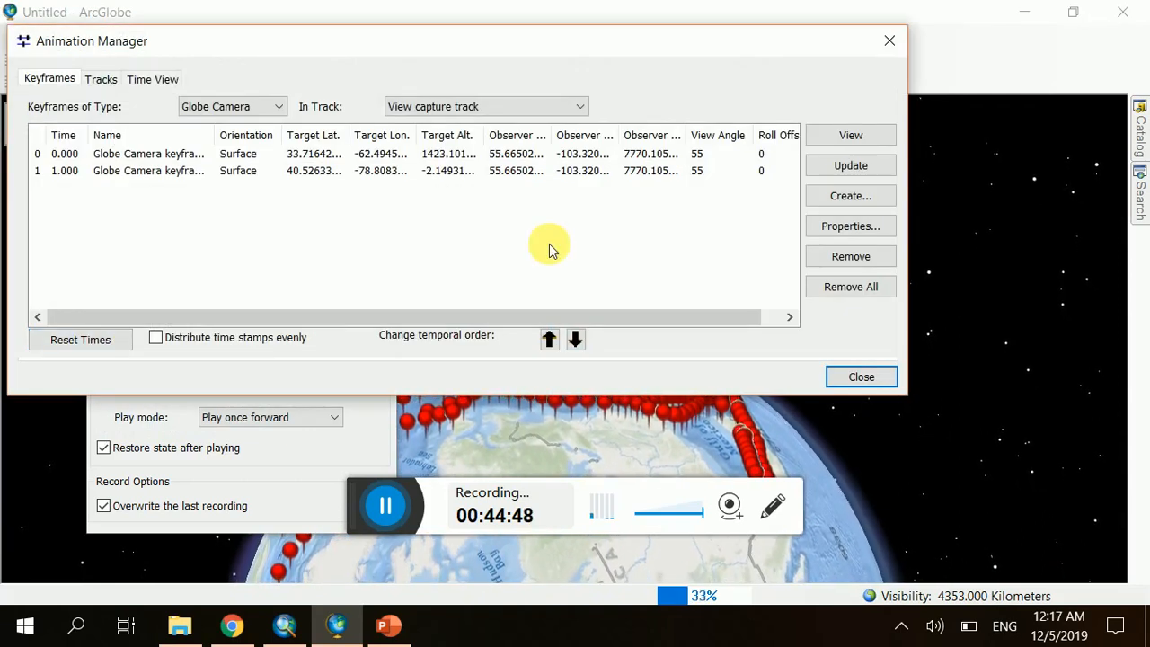
click(890, 47)
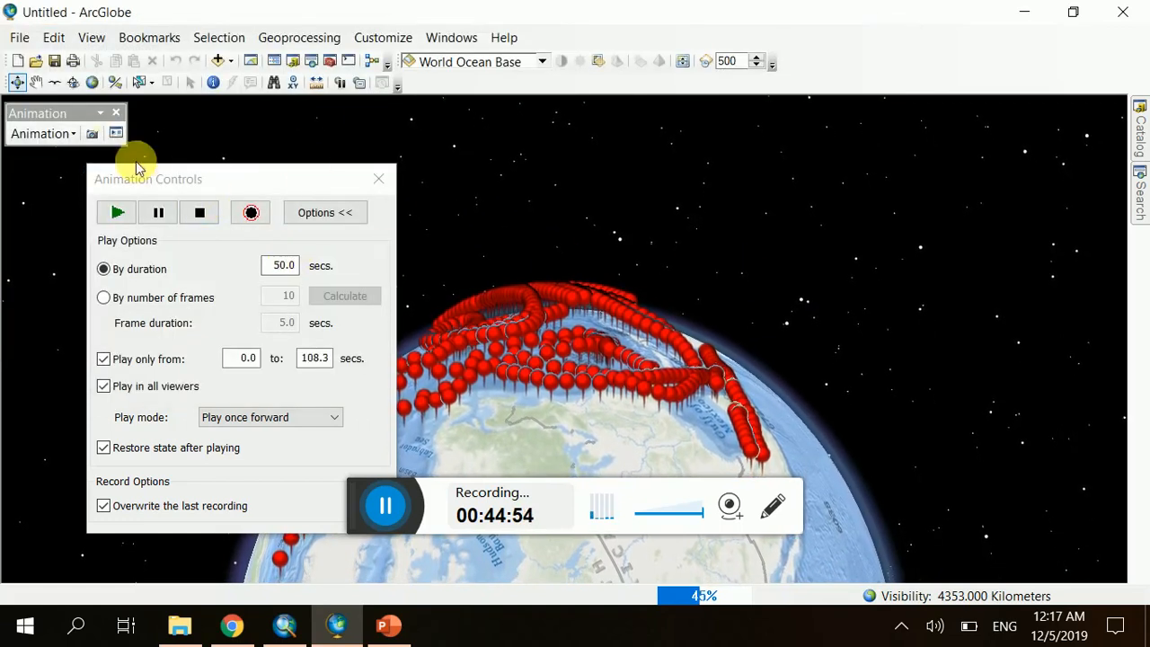
click(98, 136)
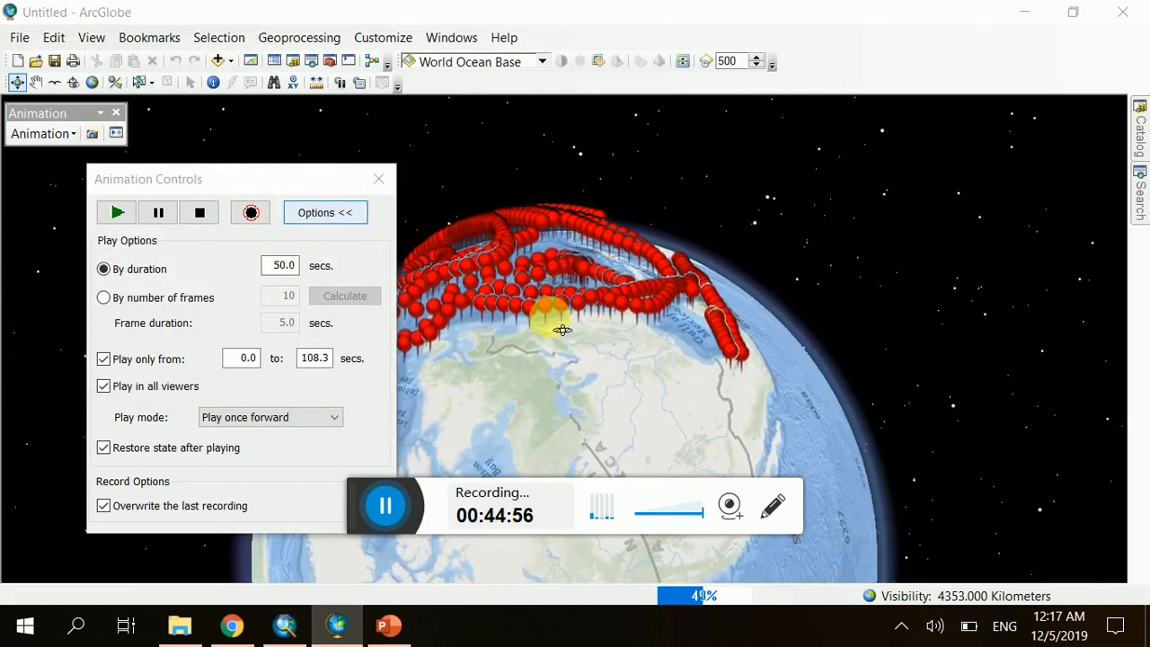
click(549, 317)
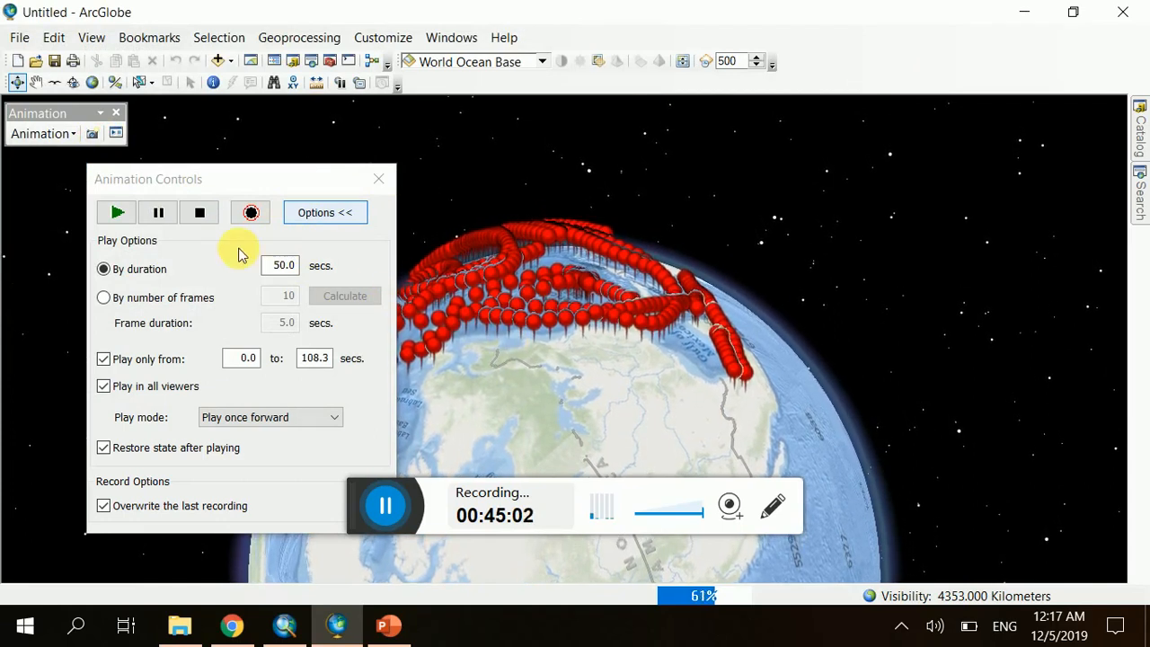
Start exporting the animation and choose the Spatial Analysis folder on the Desktop as the save location
click(74, 134)
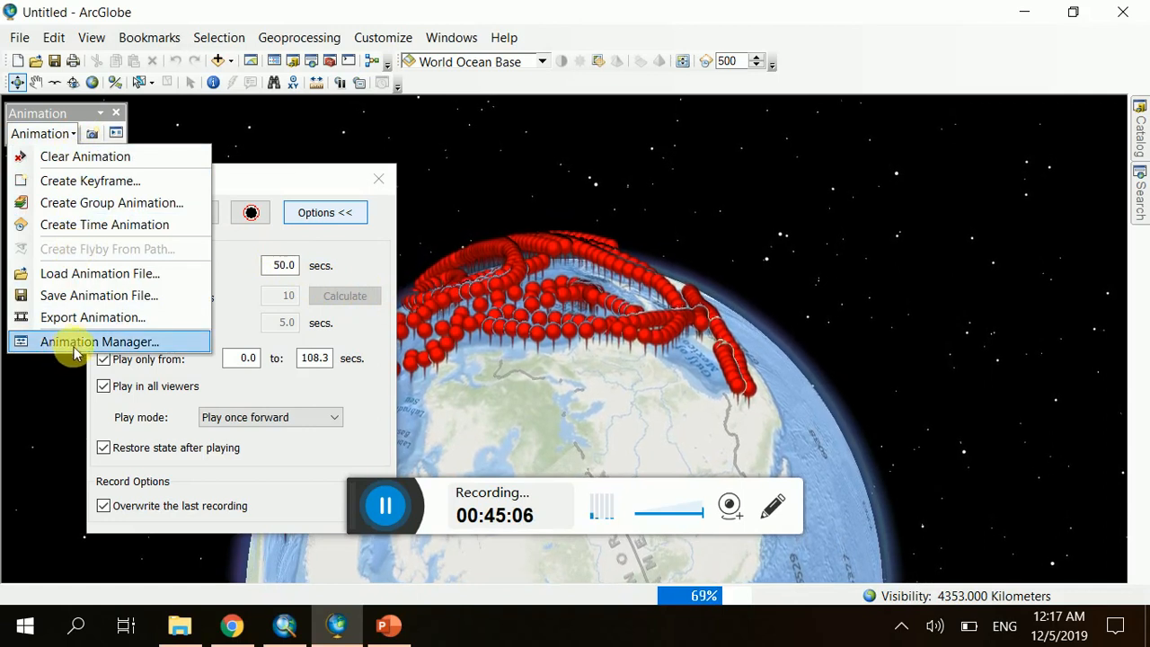
click(87, 323)
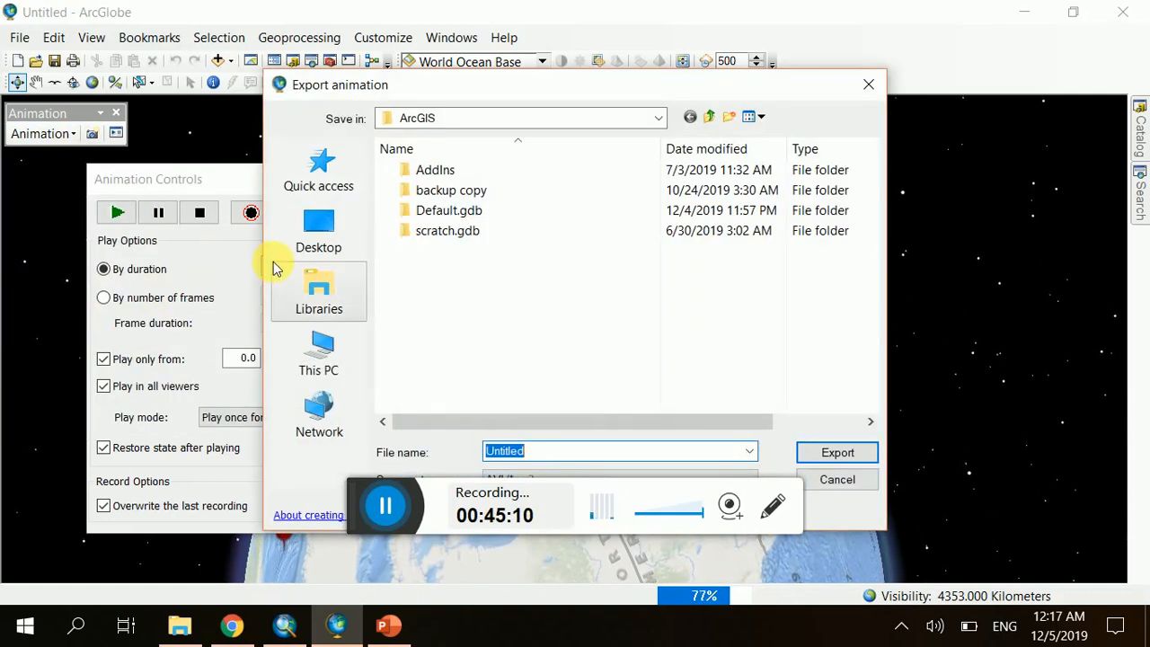
click(316, 241)
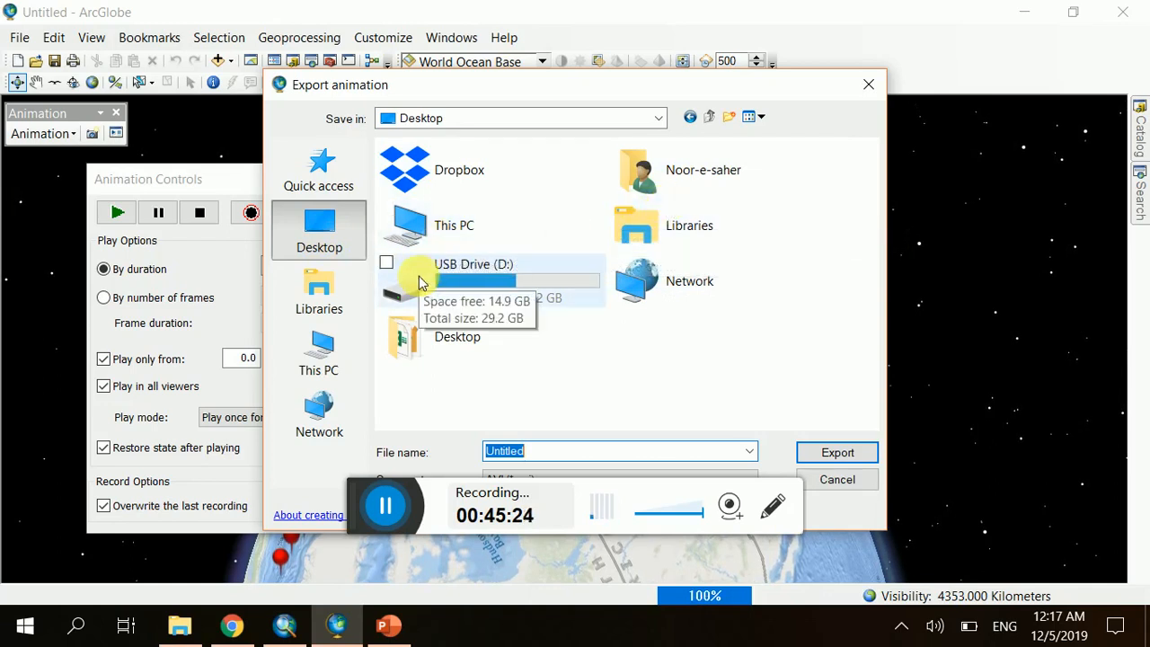
click(439, 355)
double_click(439, 355)
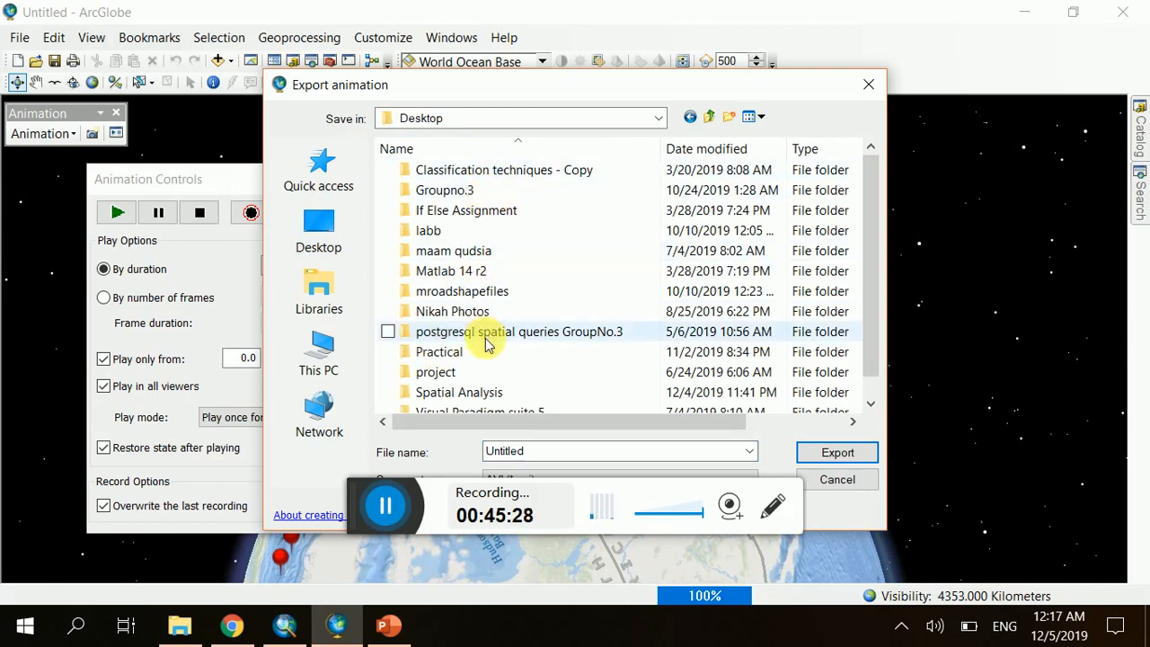
click(474, 398)
double_click(476, 401)
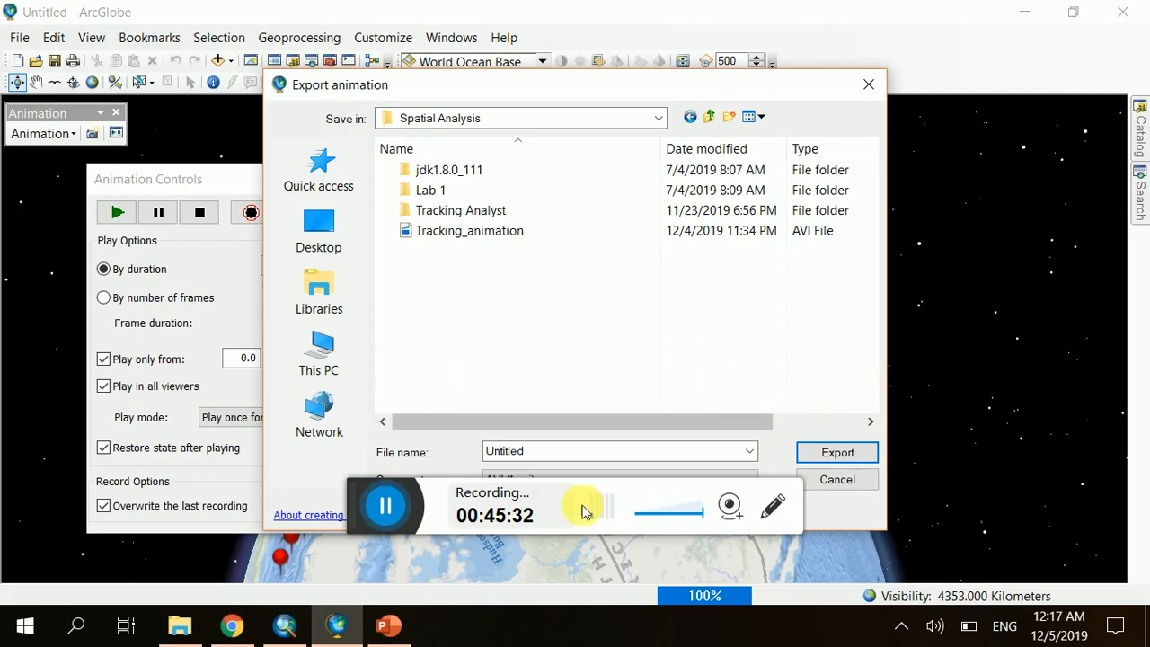
Name the file "arc Globe animation" and export it with the Microsoft Video 1 compressor at quality 90
double_click(574, 455)
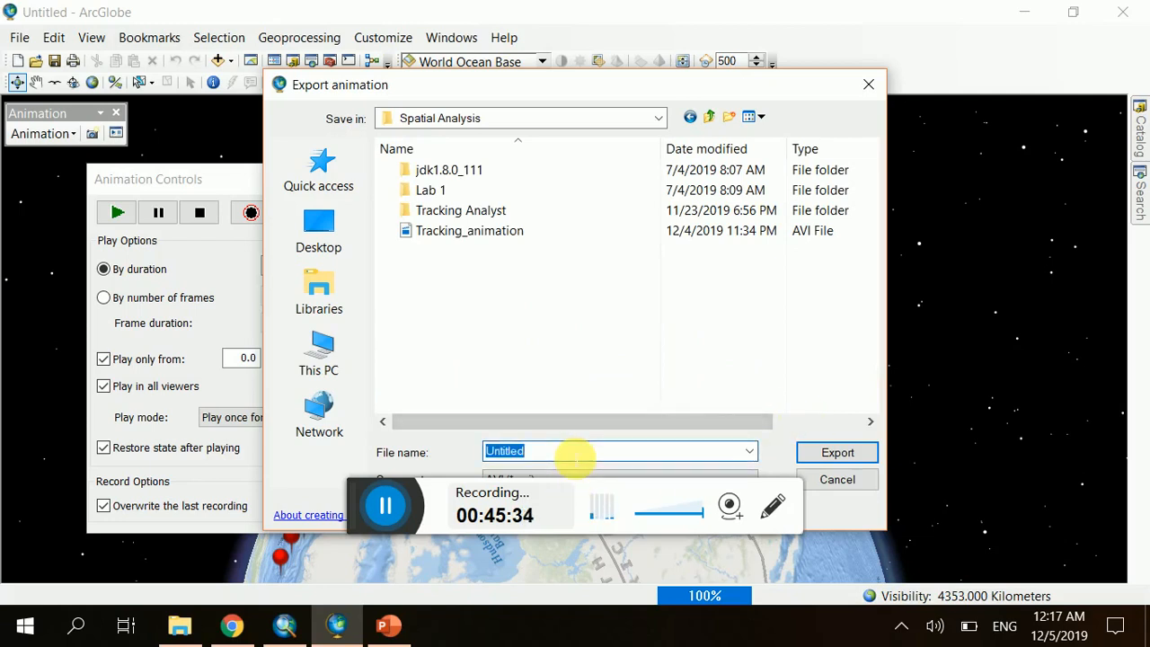
key(BackSpace)
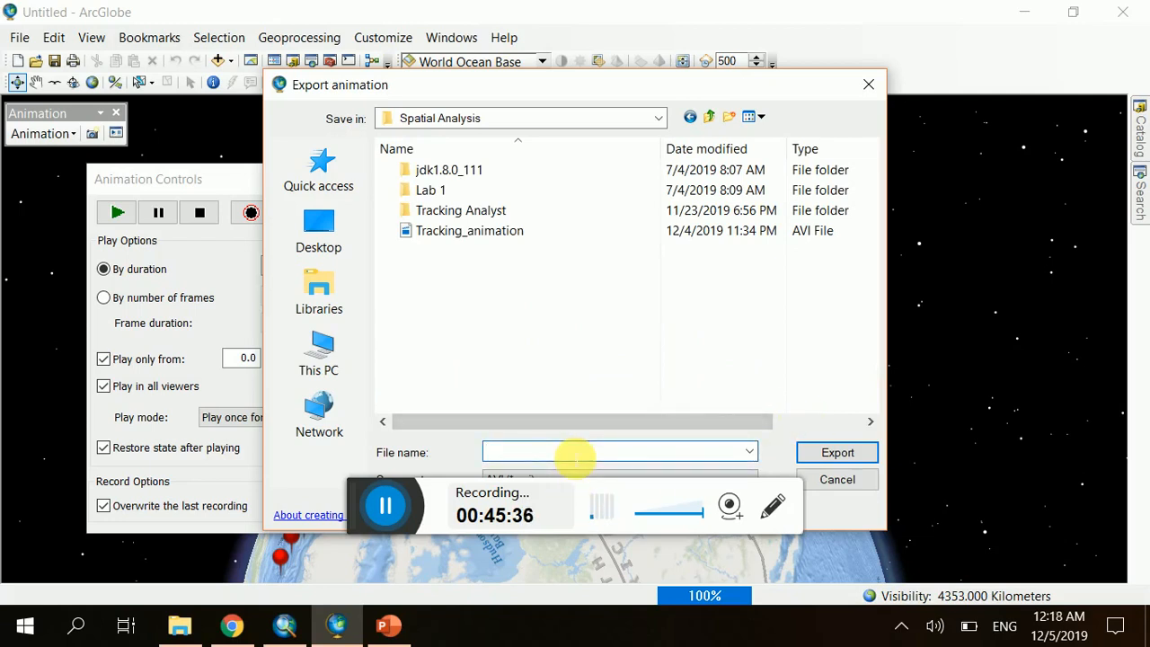
text(a)
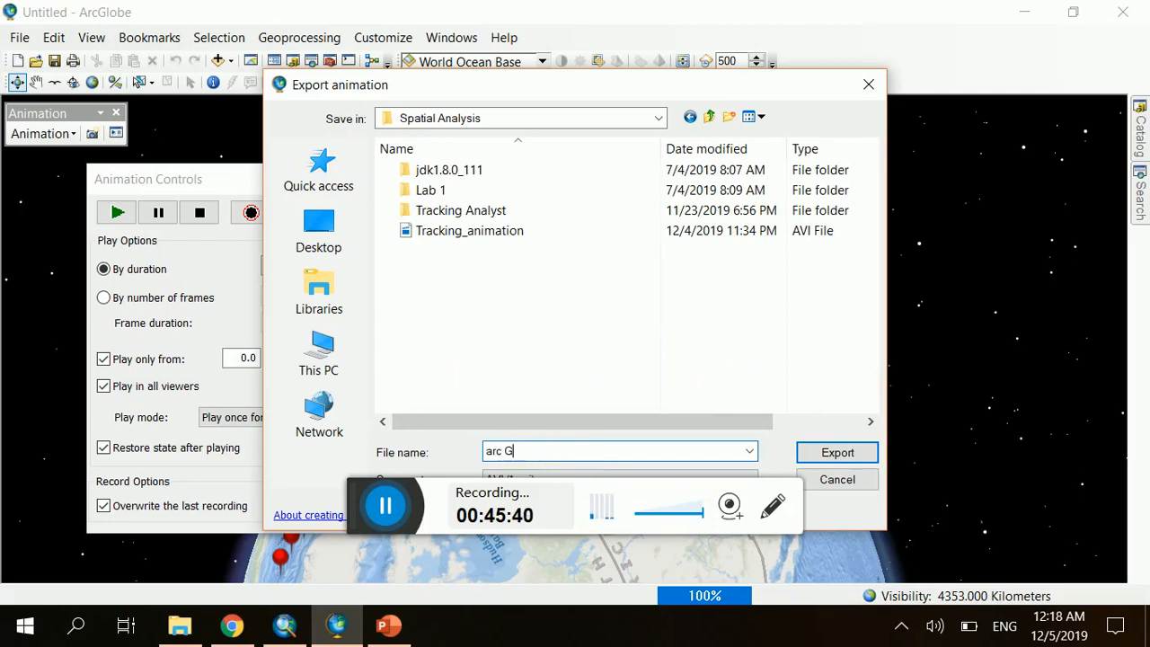
text(rc Glo)
text(be animation)
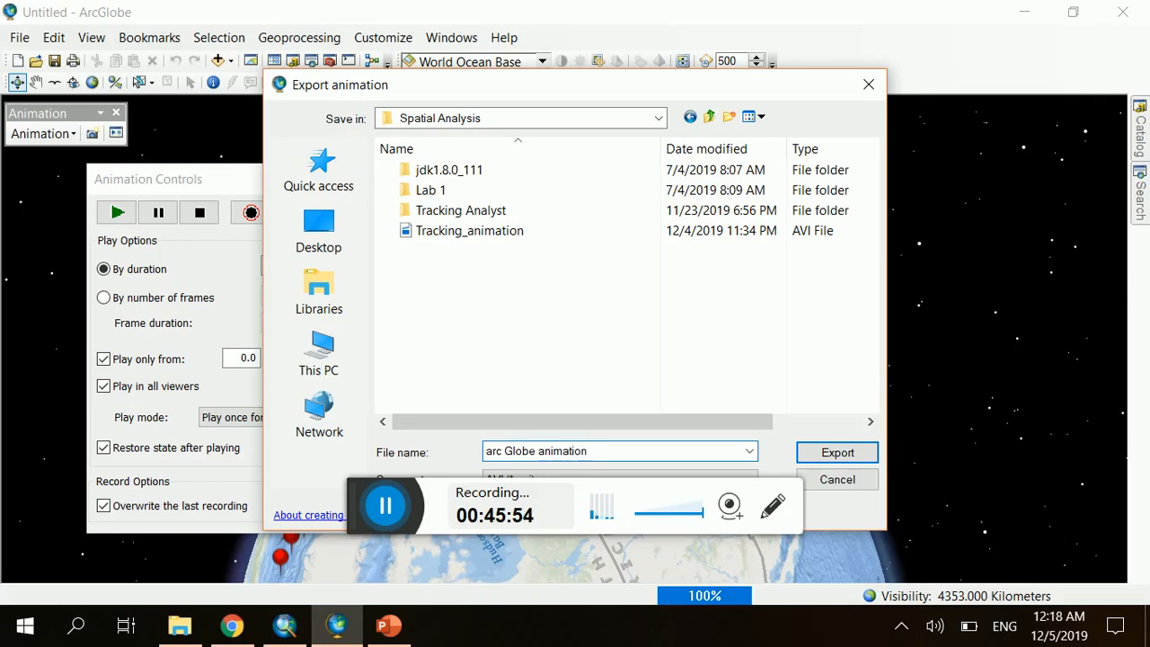
click(813, 454)
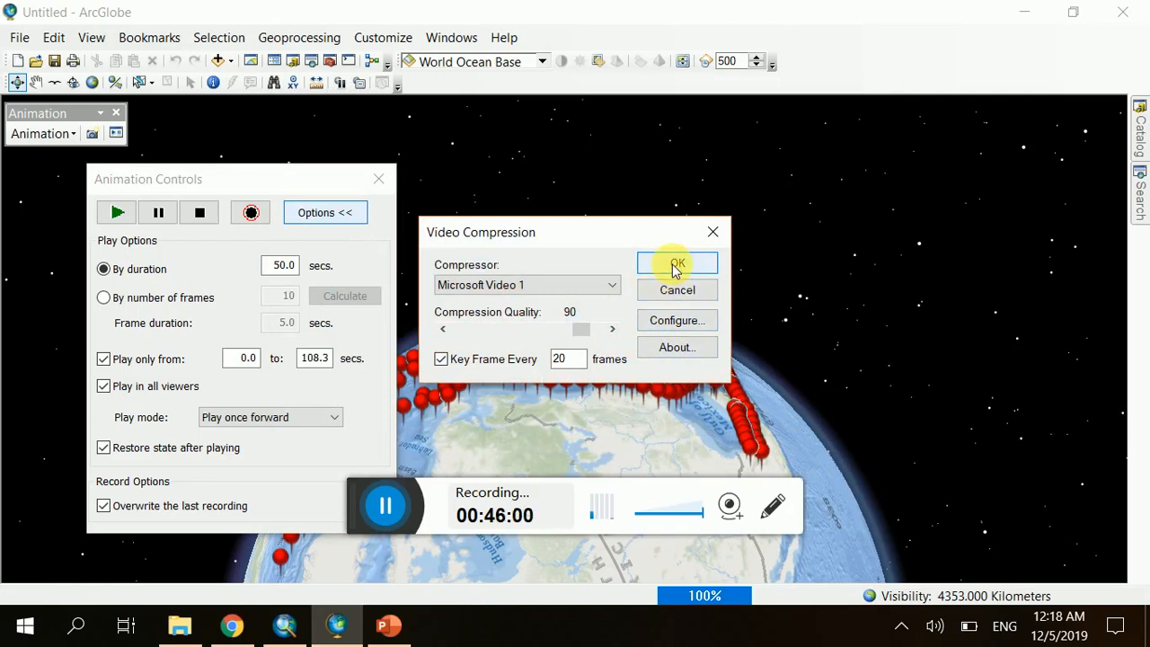
click(677, 266)
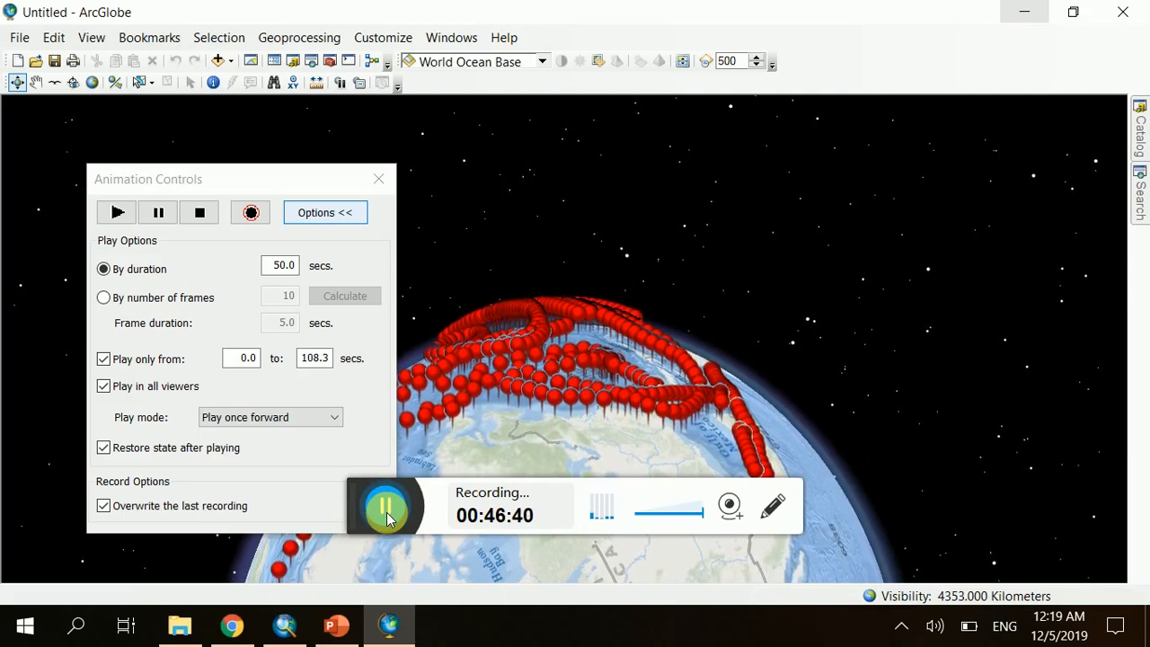
Try to play the exported arc Globe animation video from the Spatial Analysis folder in File Explorer
click(385, 508)
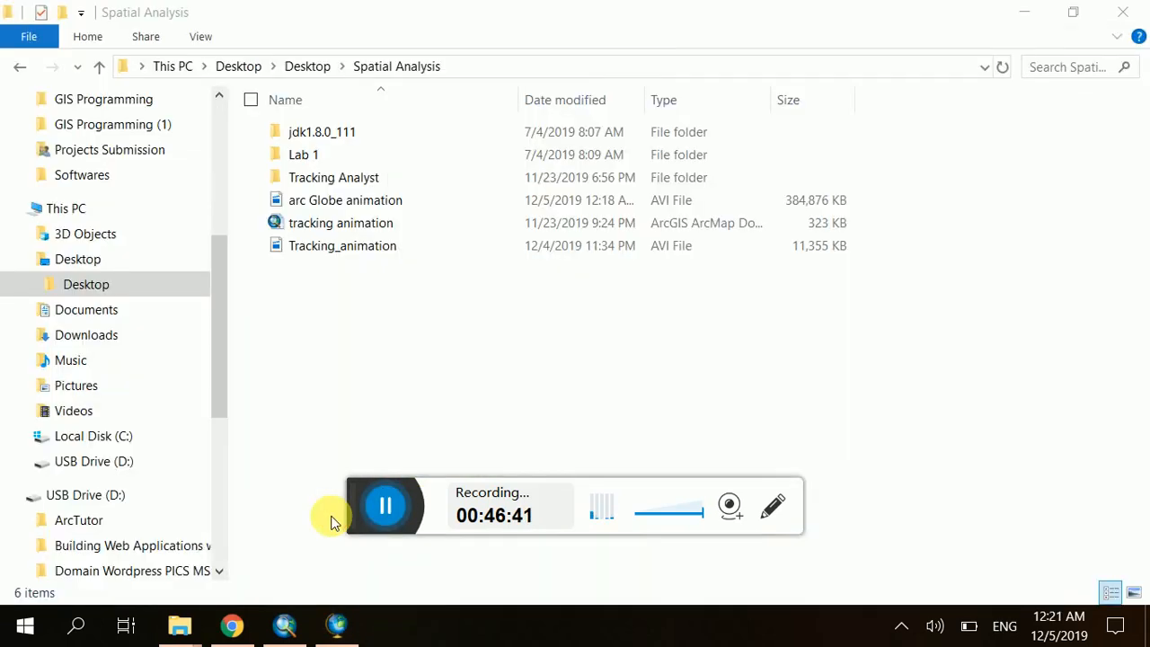
click(393, 200)
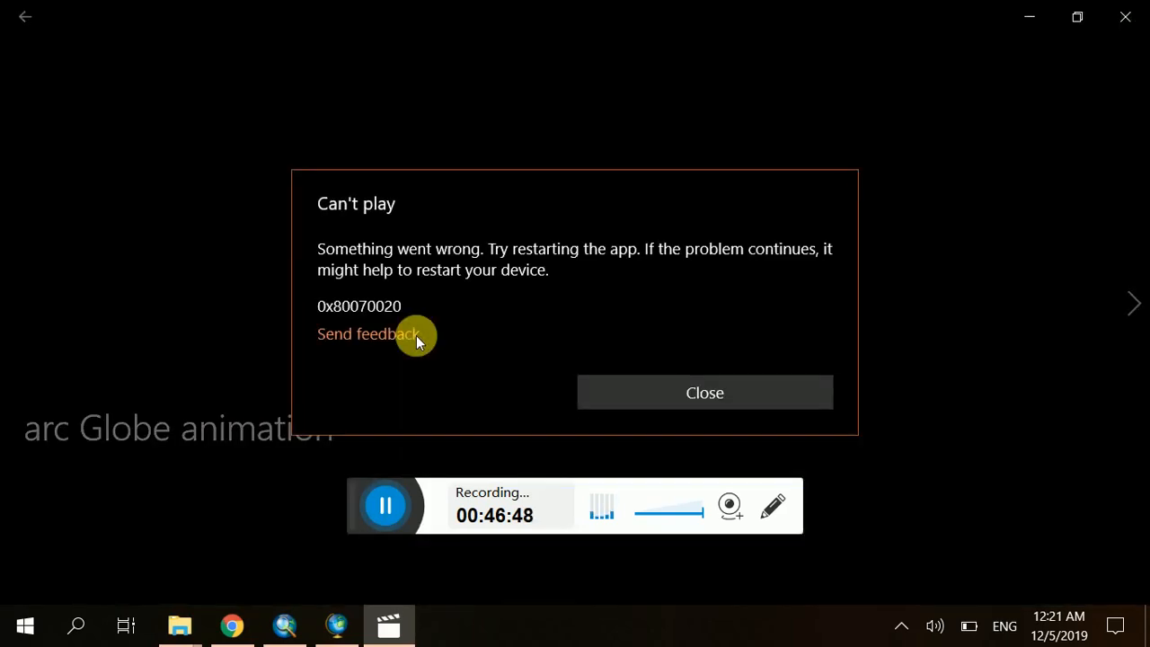
click(685, 395)
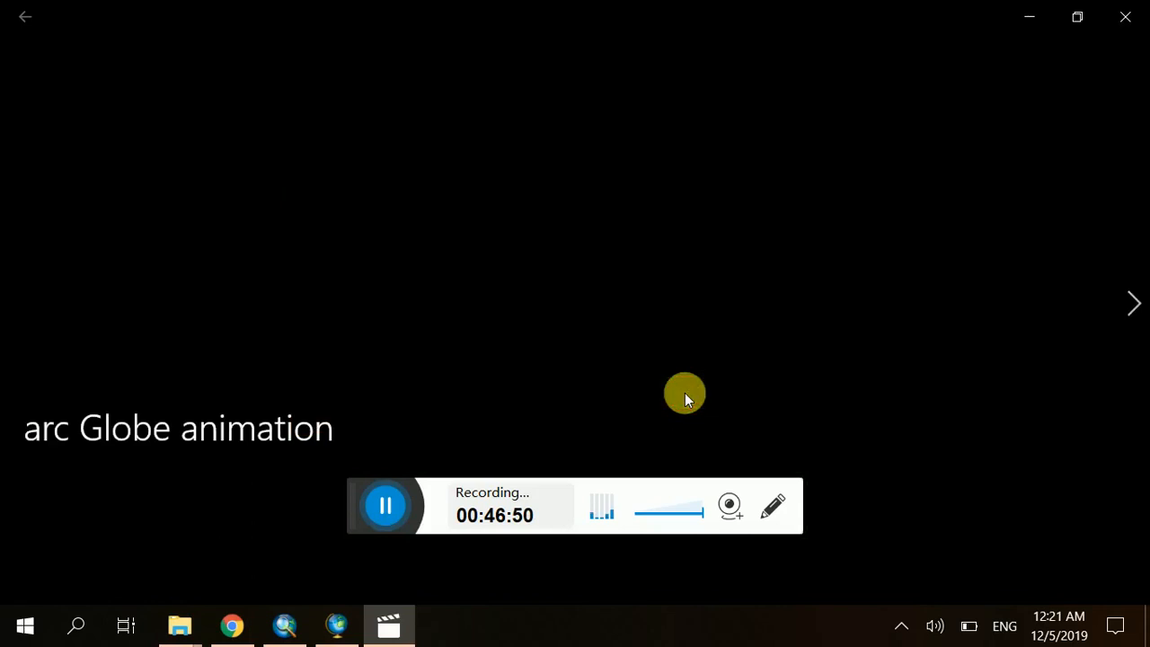